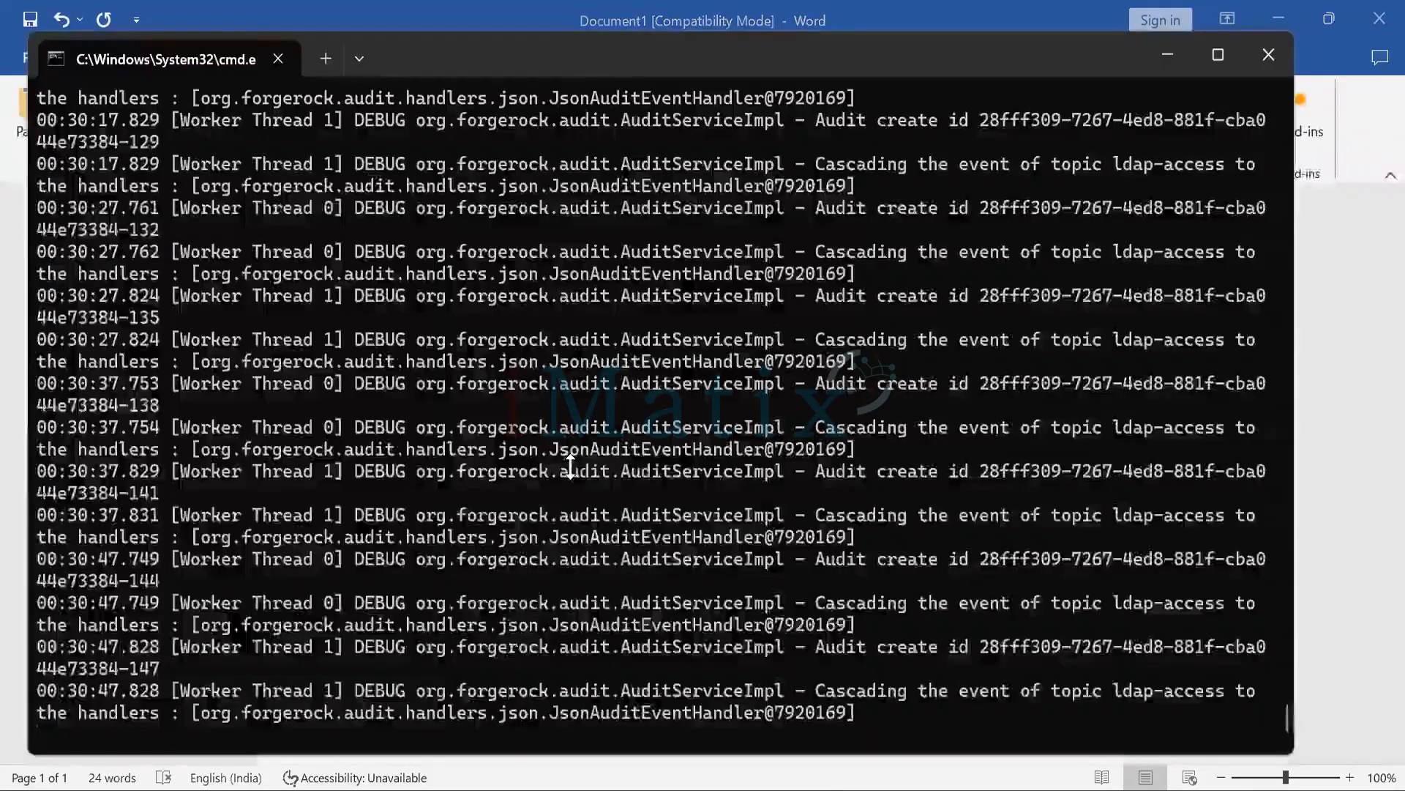
Bring the cmd.exe console with the ForgeRock server's audit log in front of Word.
key("alt+Tab")
key("alt+Tab")
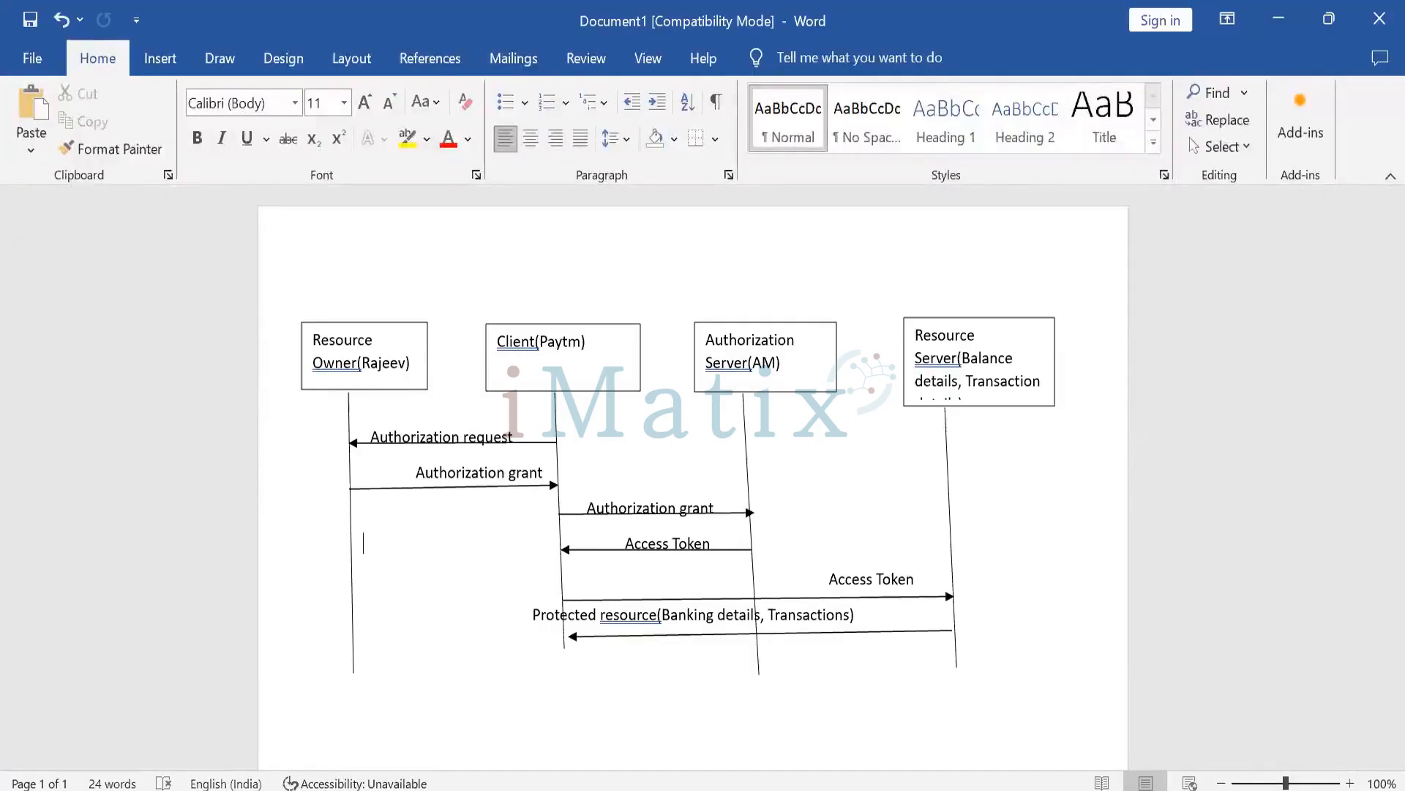
mouse_move(858, 789)
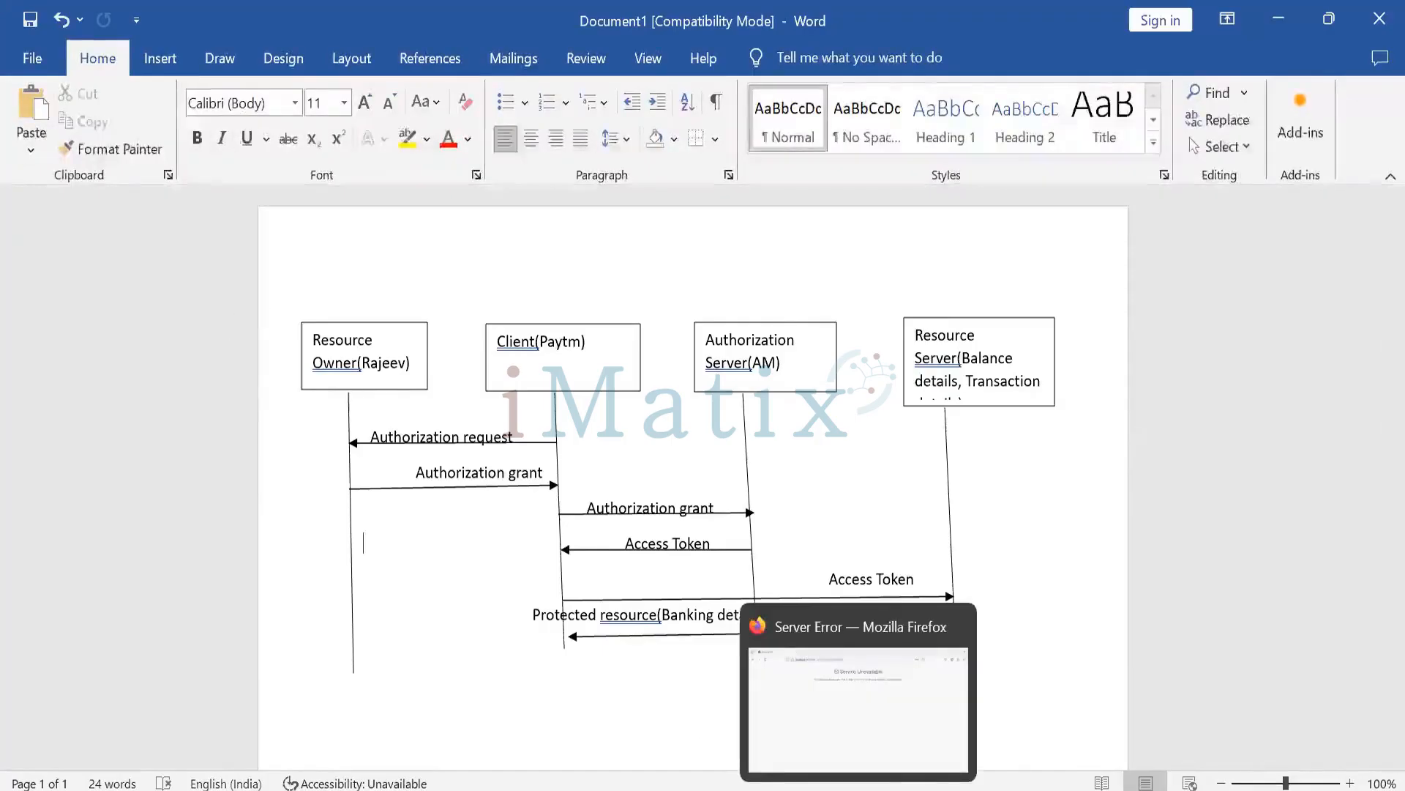
left_click(802, 789)
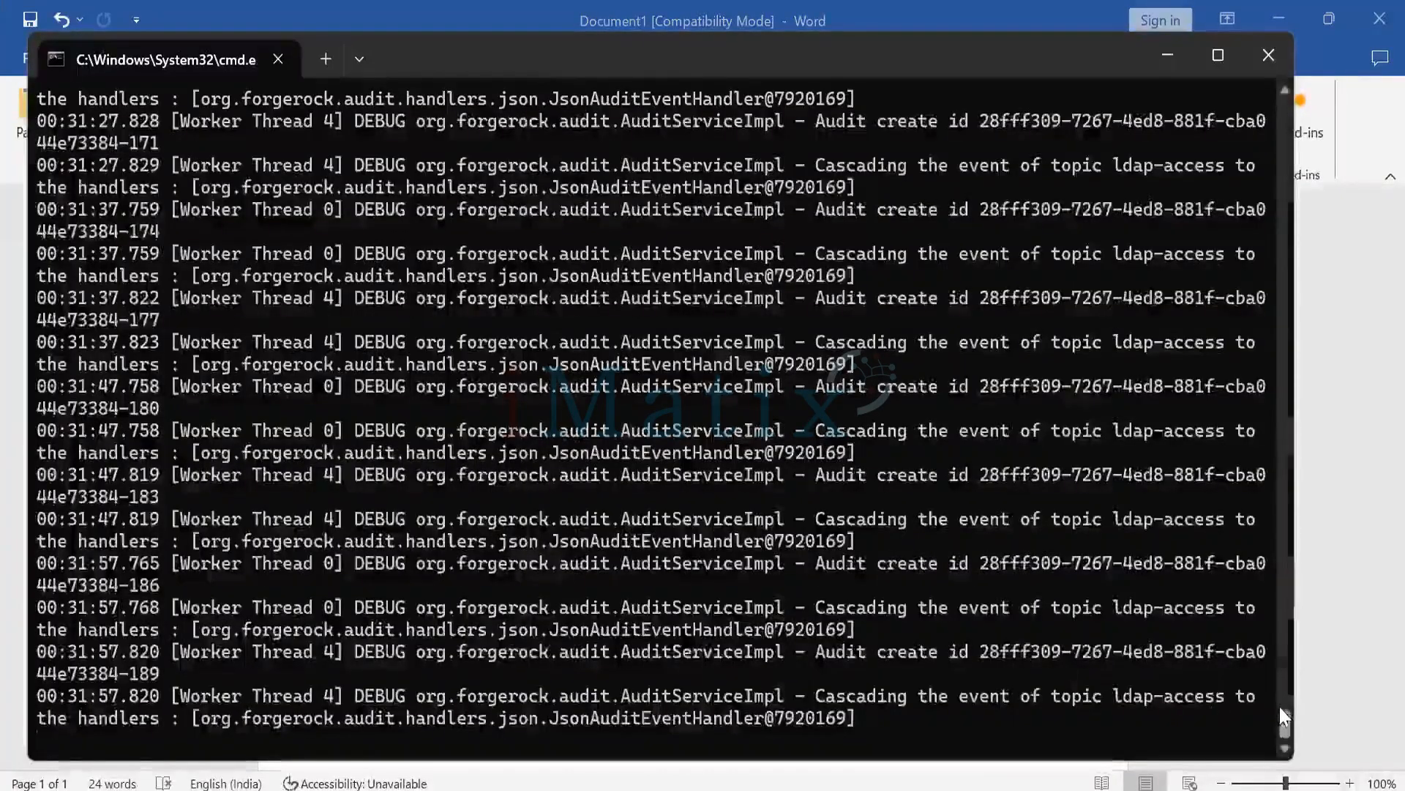
Scroll the console log up to the LDAP ConnectionException stack traces, then back to the bottom.
mouse_move(1280, 710)
left_mouse_down()
mouse_move(1272, 639)
mouse_move(1272, 658)
left_mouse_up()
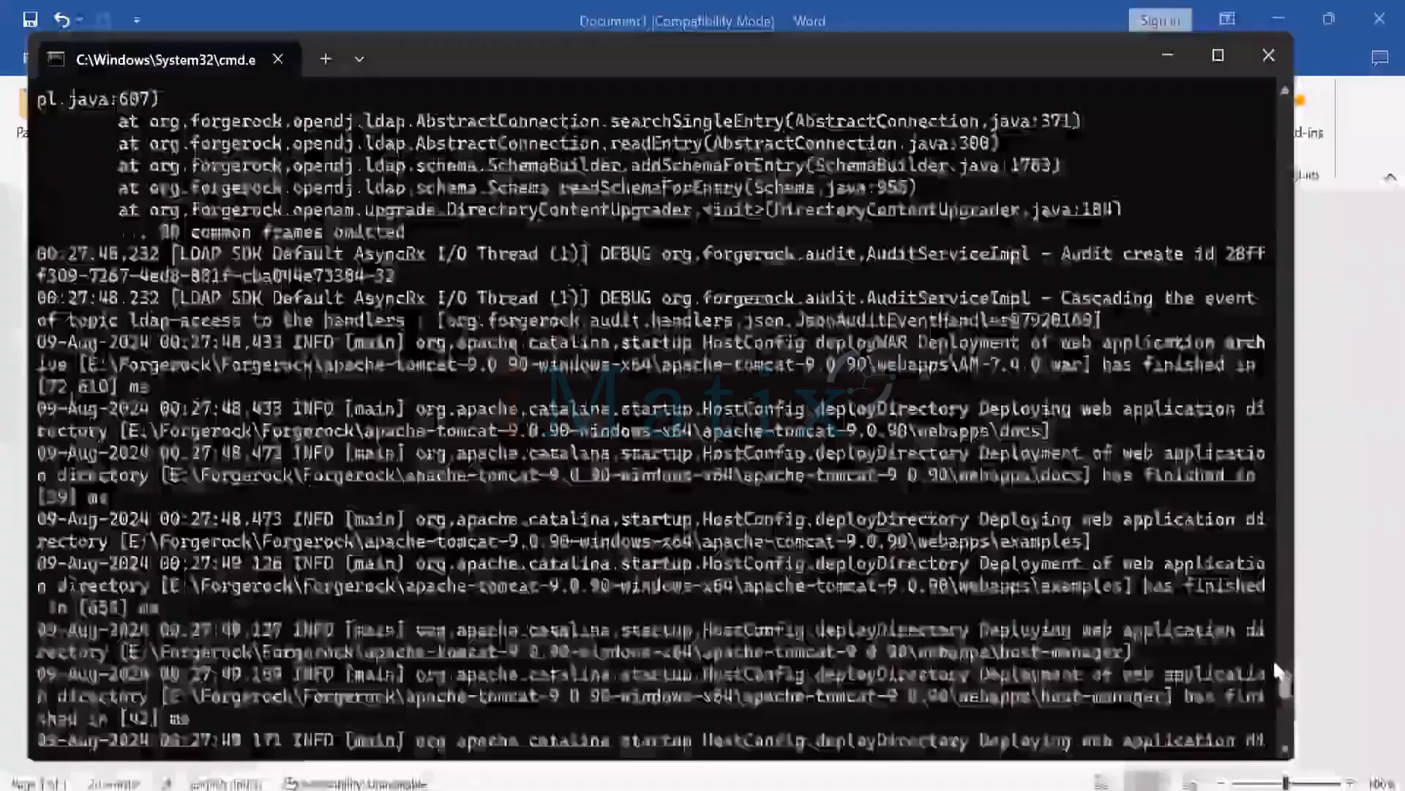
scroll(1273, 657, "up", 3)
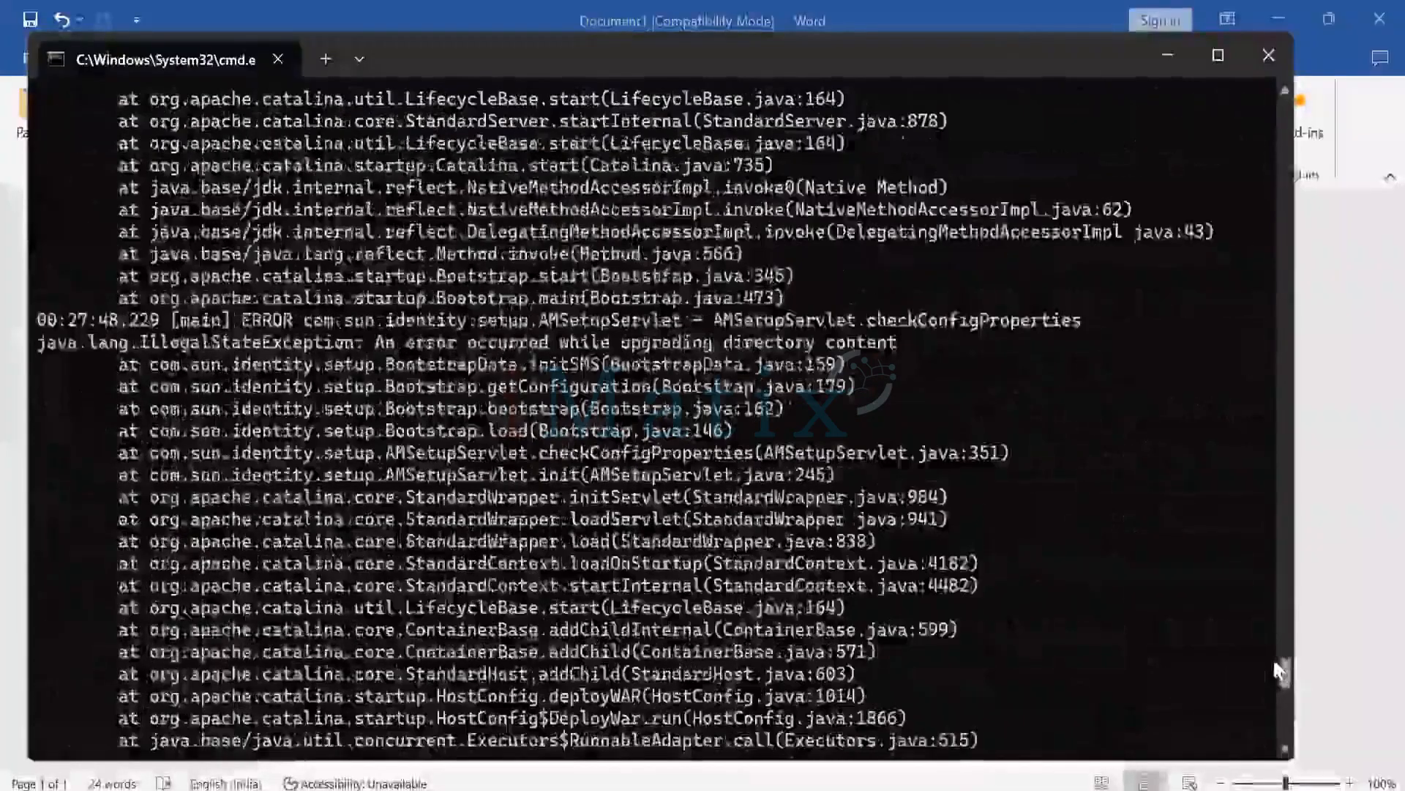
left_click_drag(1277, 669, 1274, 659)
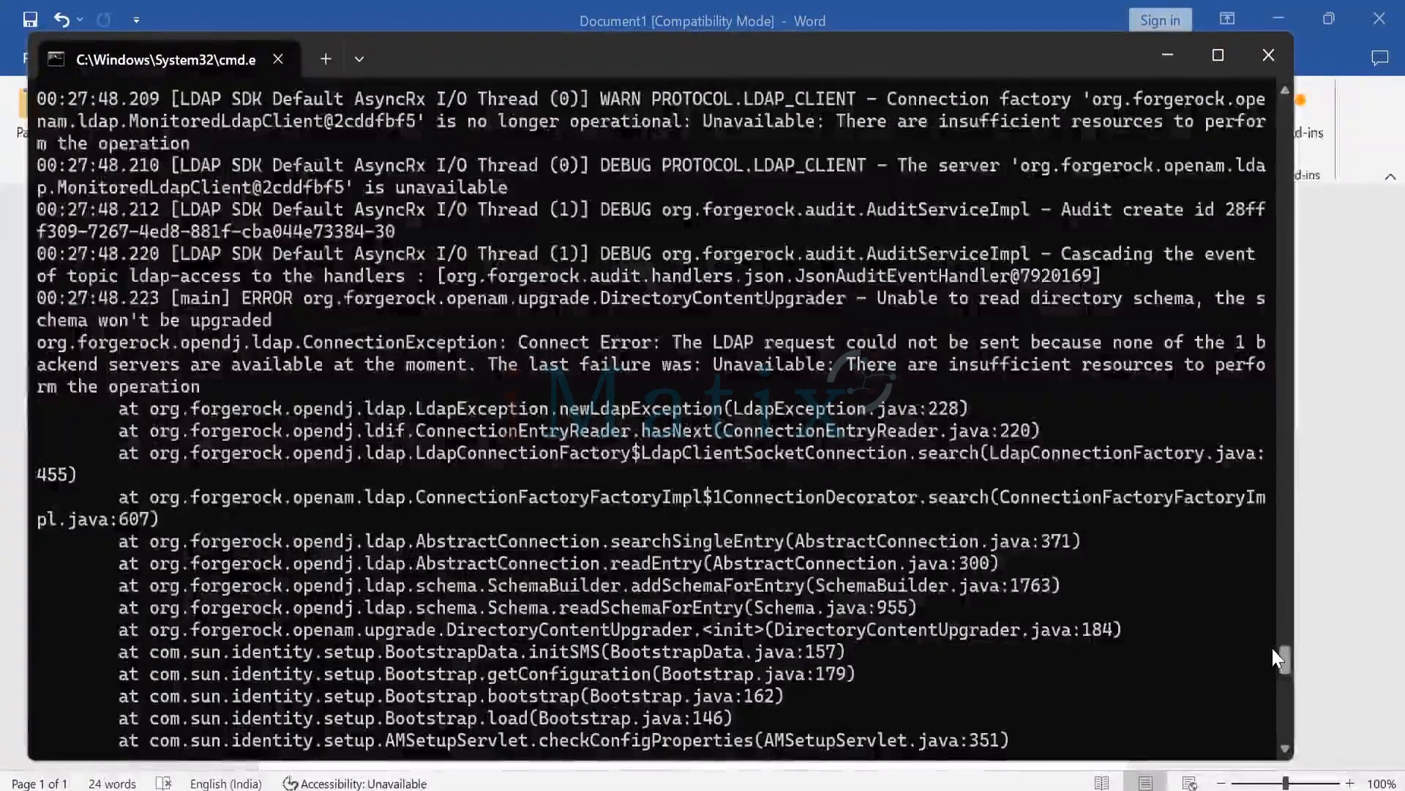
left_click_drag(1273, 650, 1276, 716)
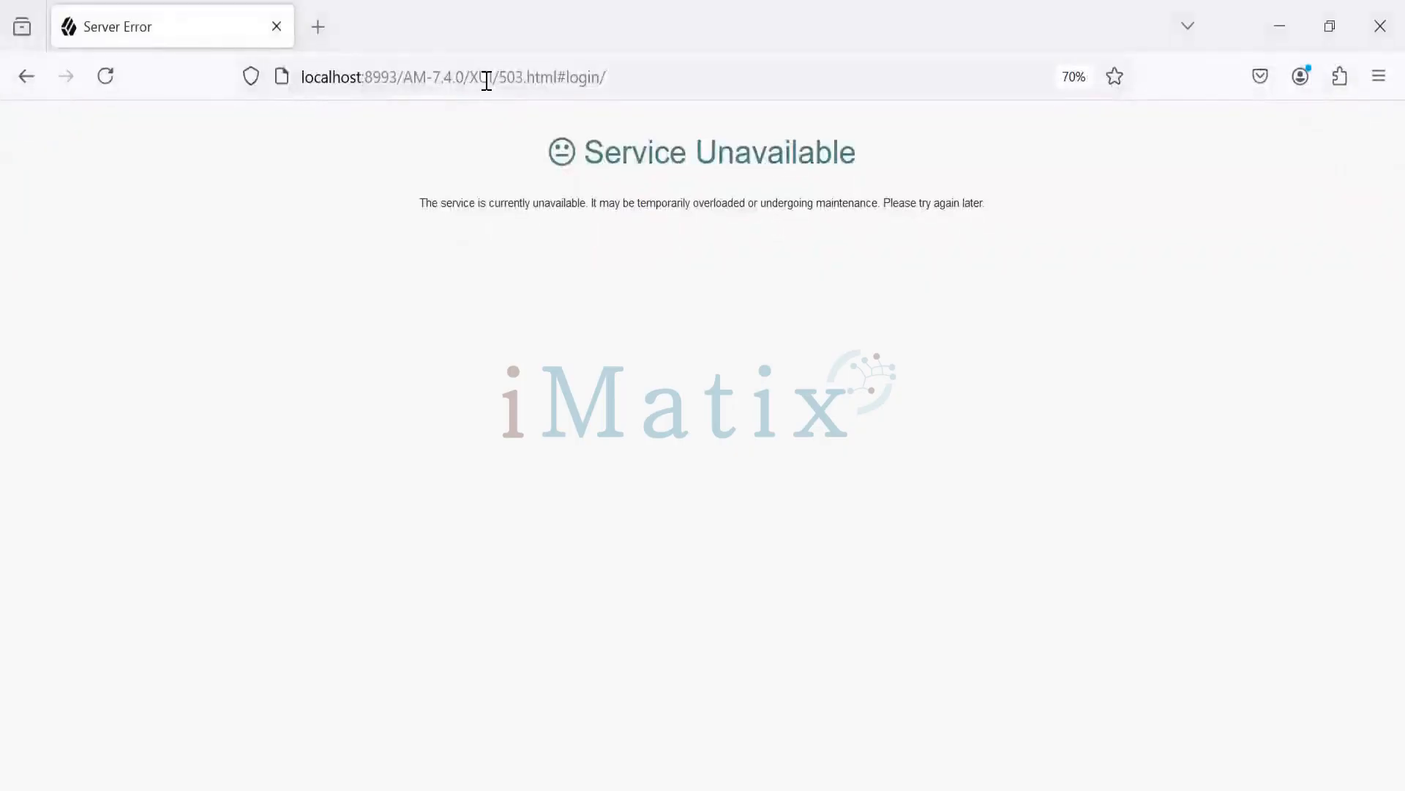
Remove XUI/503.html#login/ from the address and reload the AM-7.4.0 URL.
left_click_drag(469, 76, 657, 77)
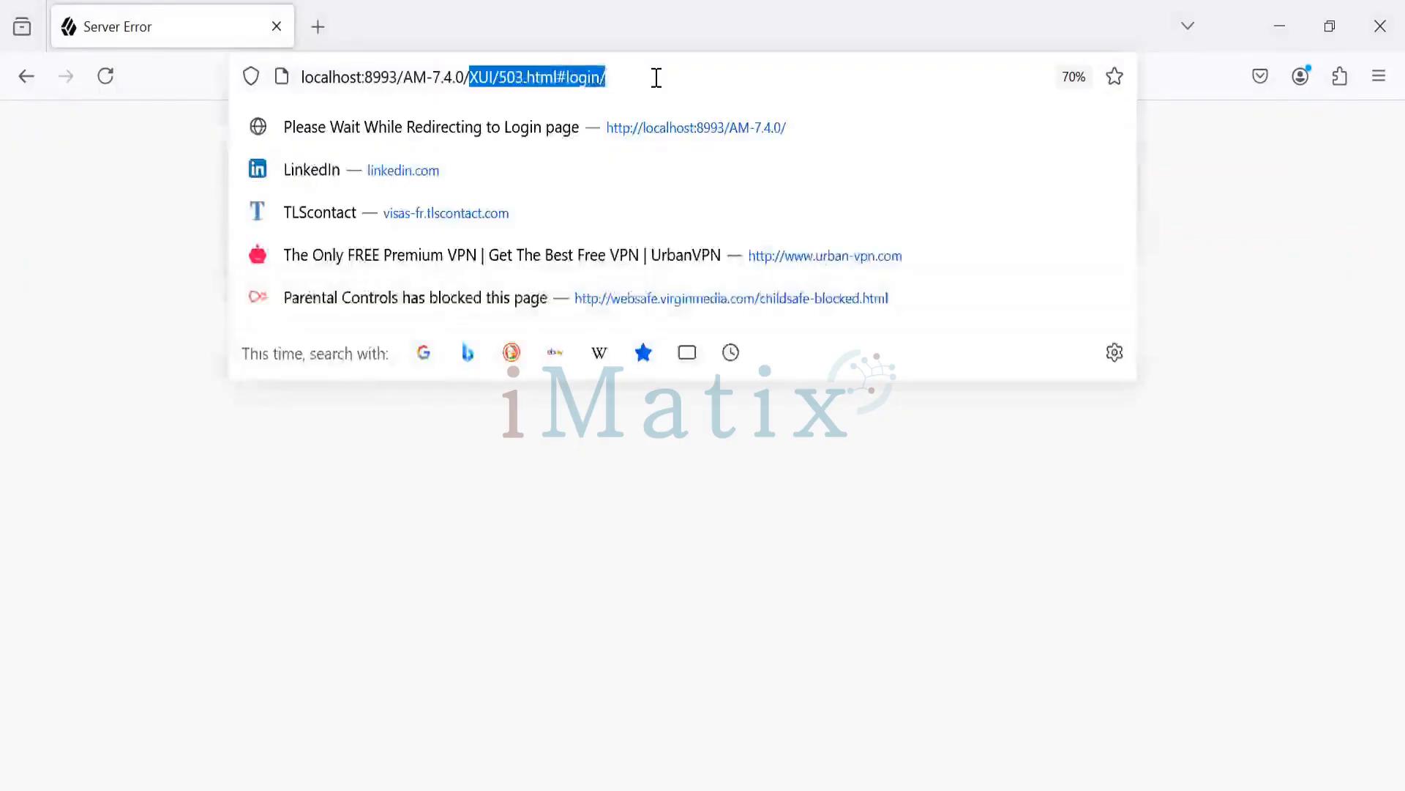
key("BackSpace")
key("Return")
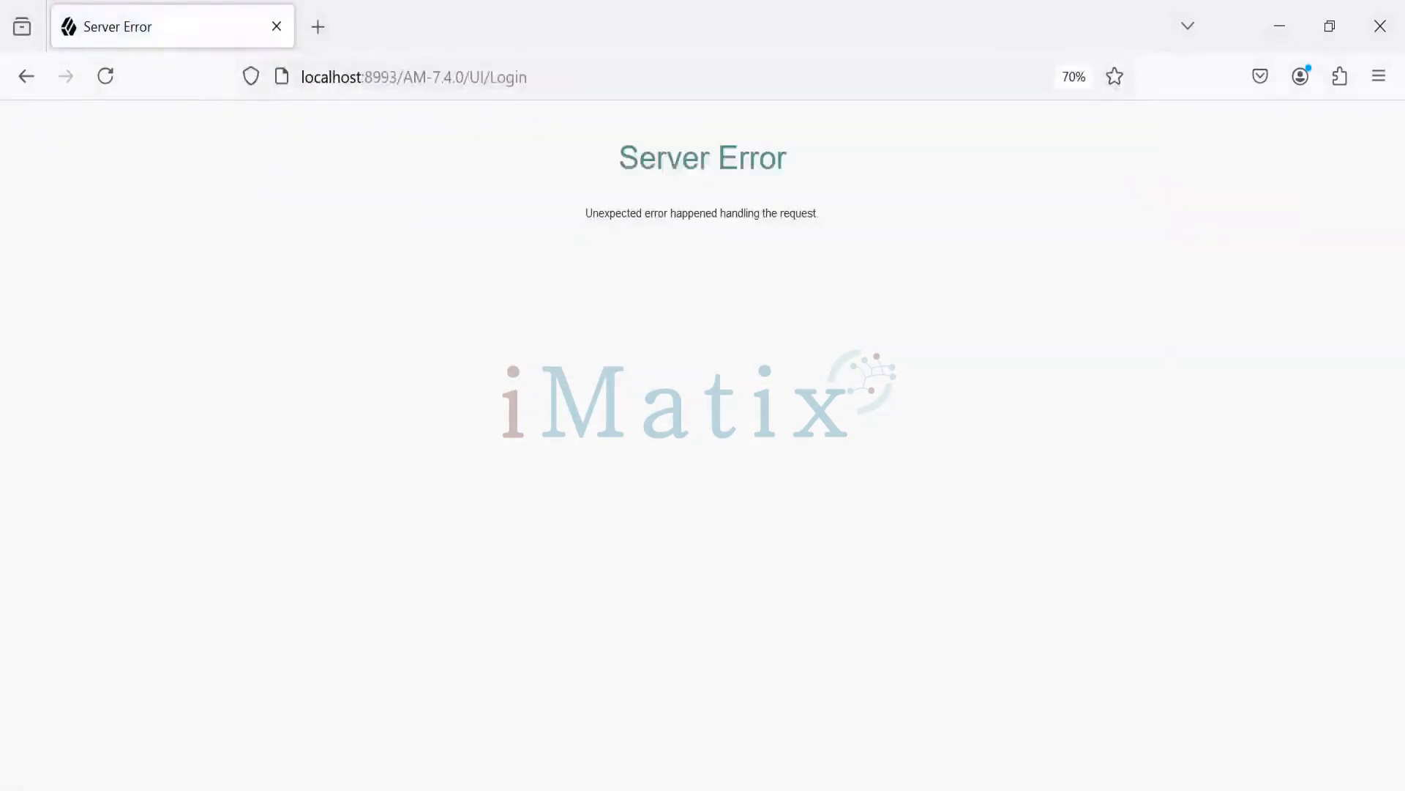
Check the server log, then close the server's terminal window to stop it.
key("alt+Tab")
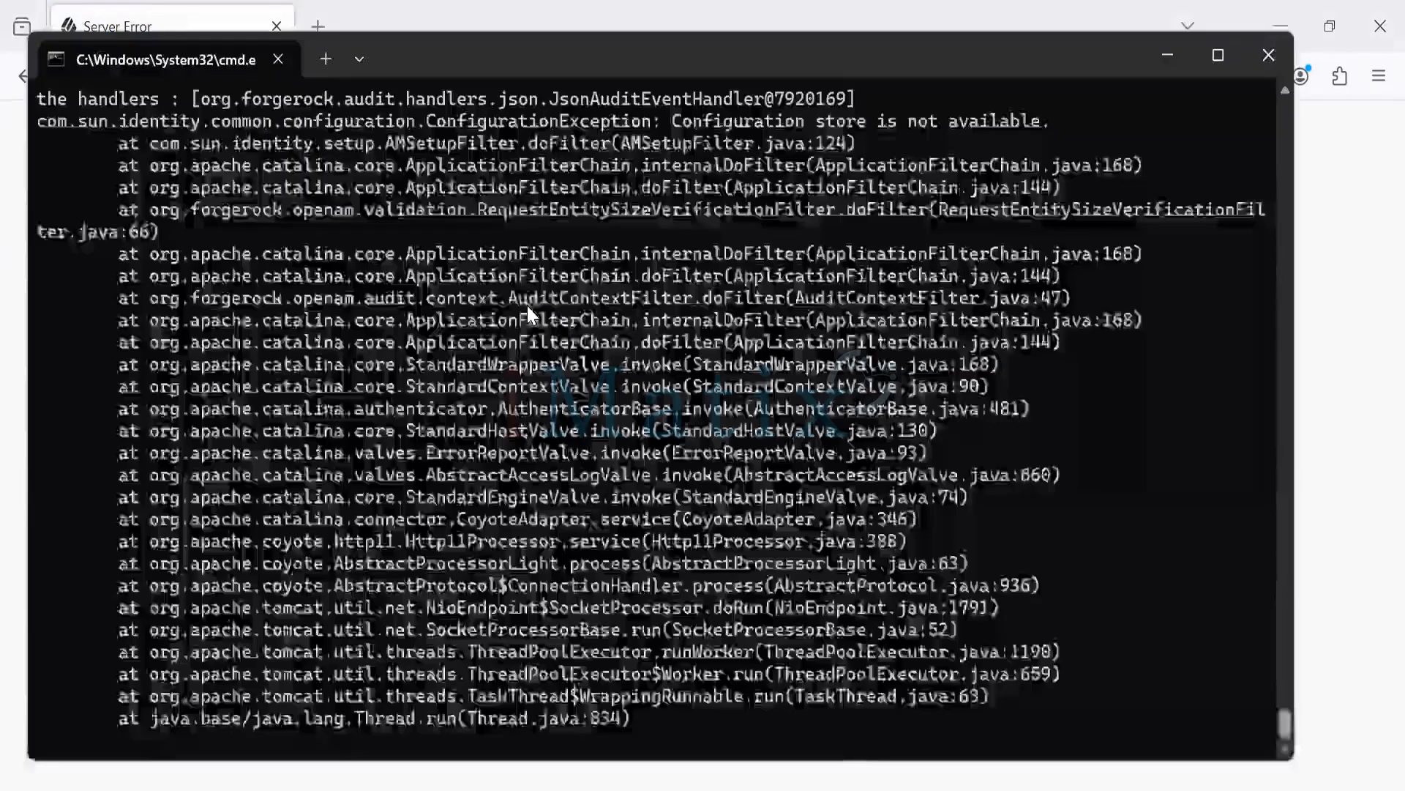
scroll(537, 303, "up", 5)
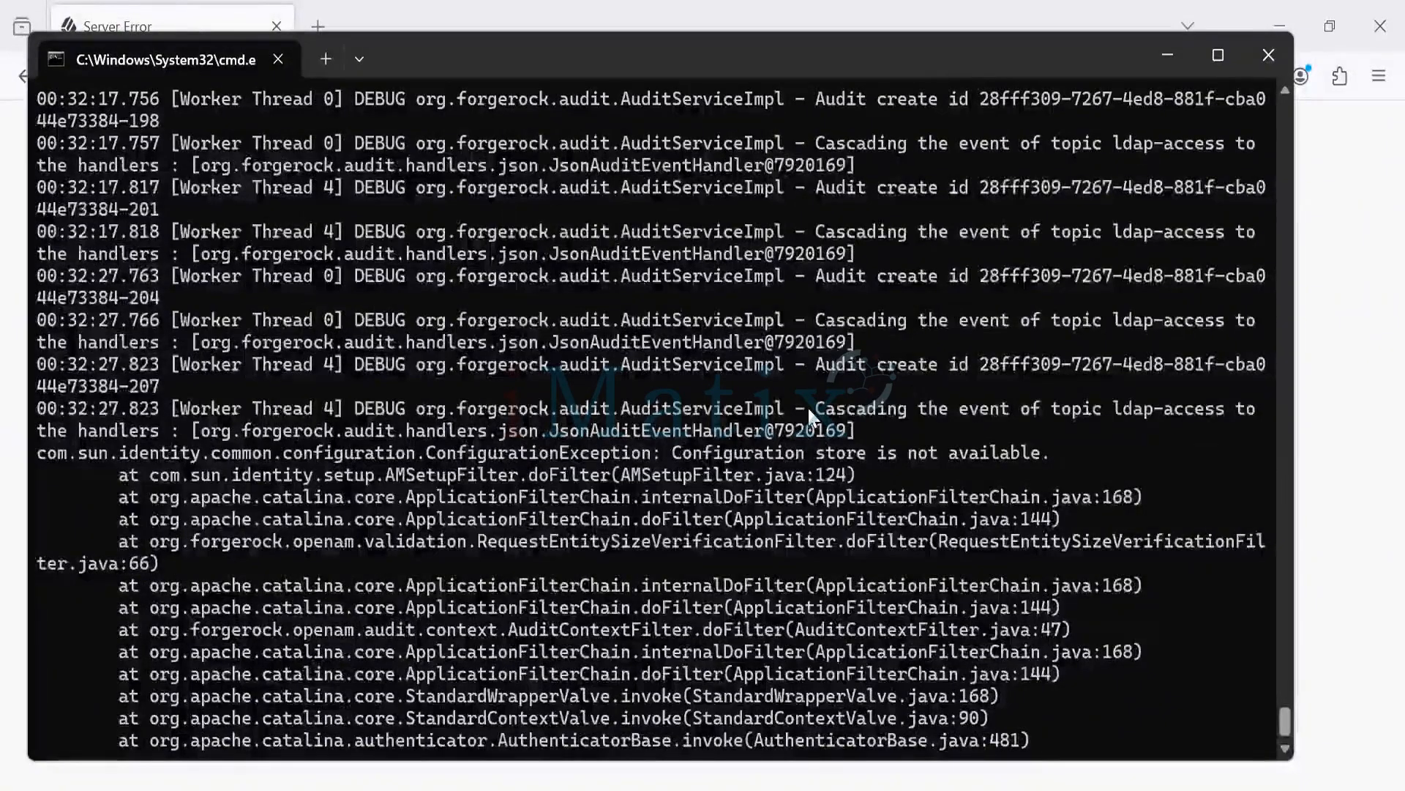
left_click(1269, 54)
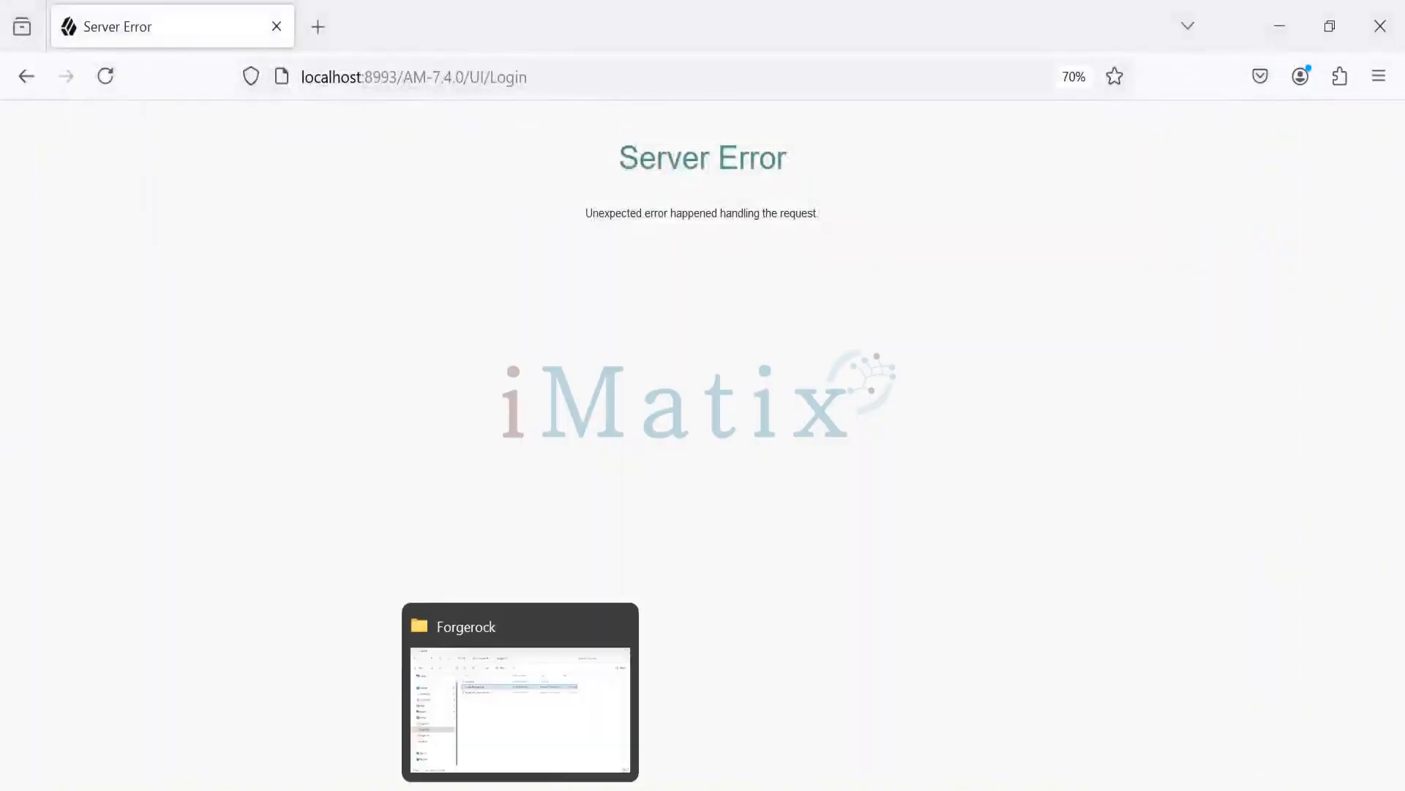
Browse to E:\Forgerock\Forgerock\apache-tomcat-9.0.90-windows-x64\apache-tomcat-9.0.90\bin in File Explorer.
left_click(528, 773)
left_click(113, 673)
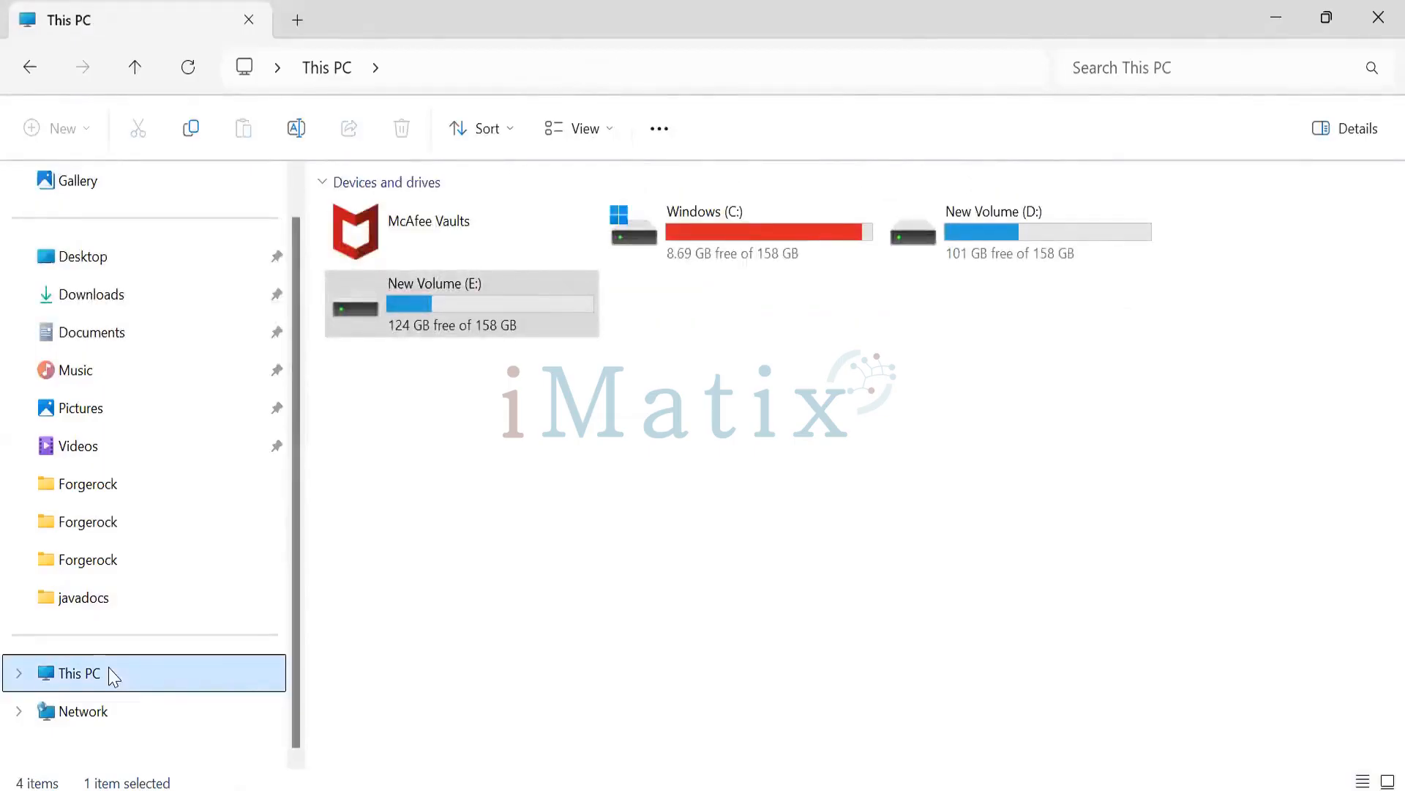
left_click(87, 536)
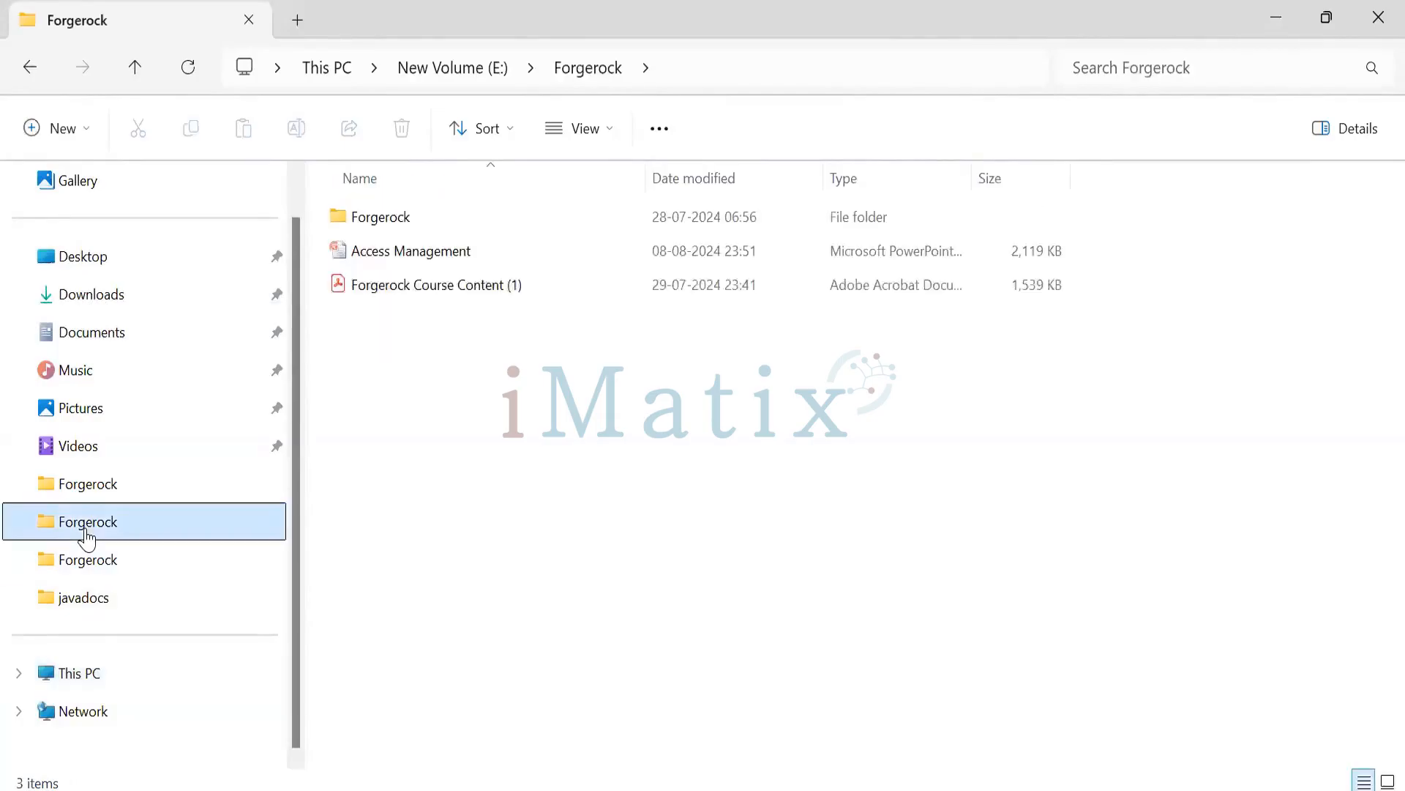
left_click(381, 220)
double_click(380, 219)
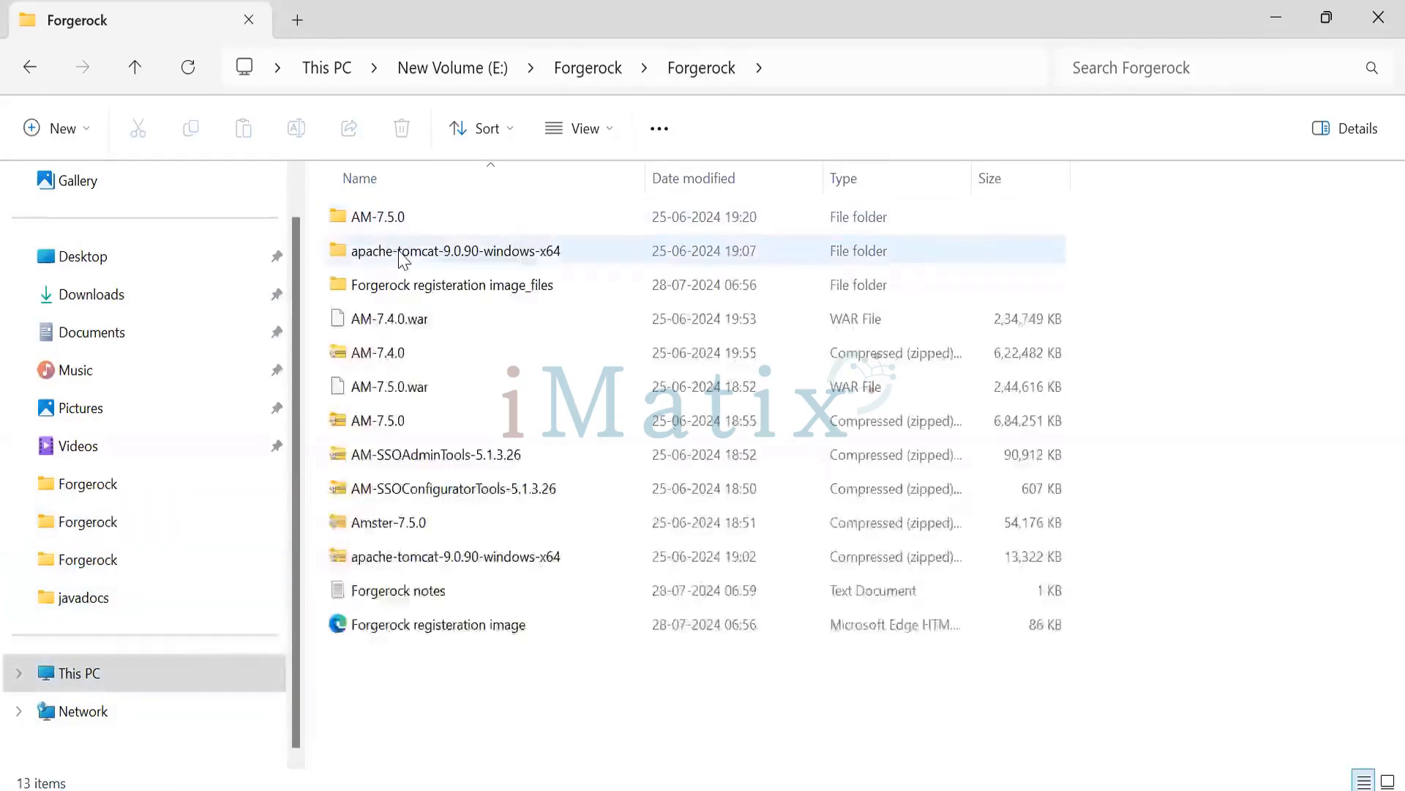
double_click(402, 251)
double_click(414, 221)
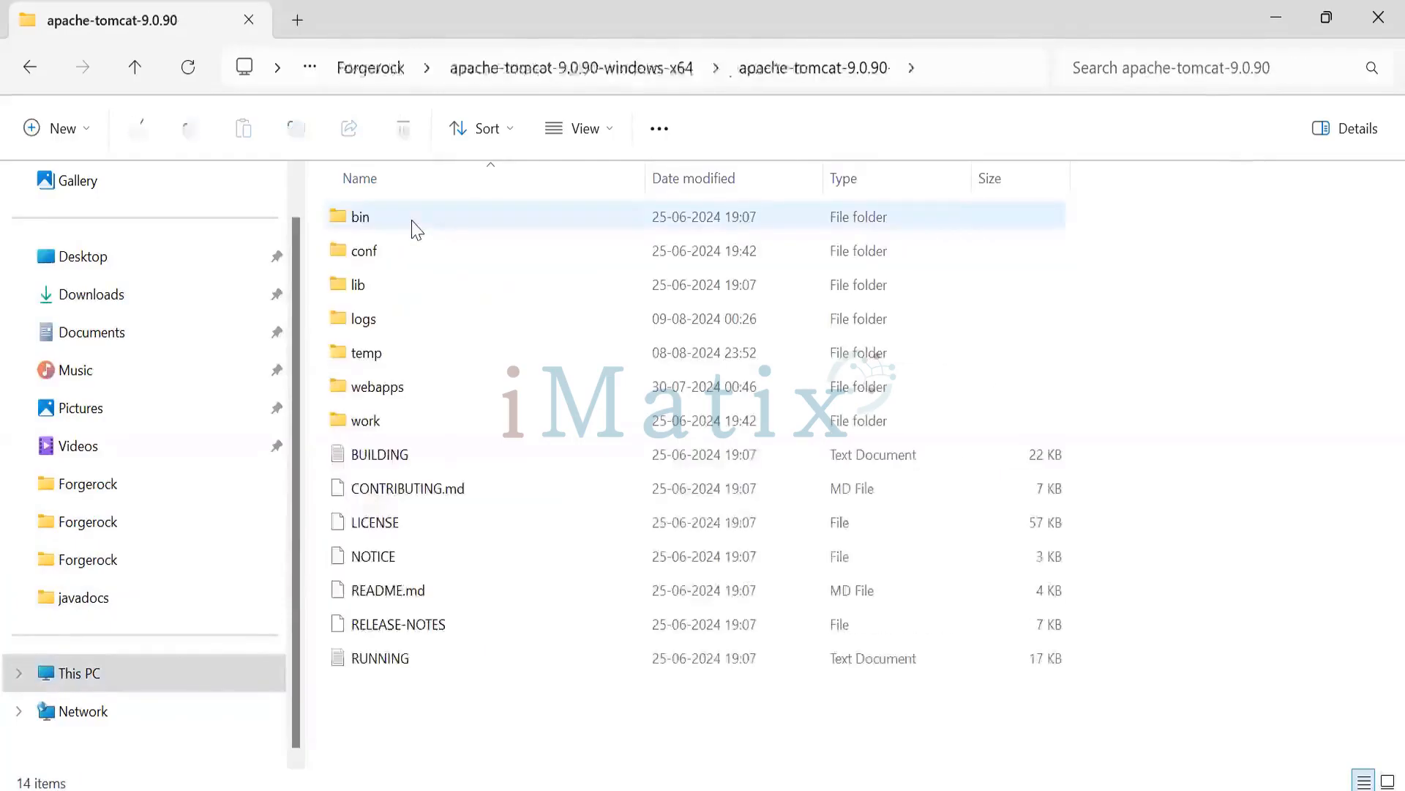
double_click(595, 215)
Open a command prompt in the bin folder by entering cmd in the address bar.
left_click(981, 65)
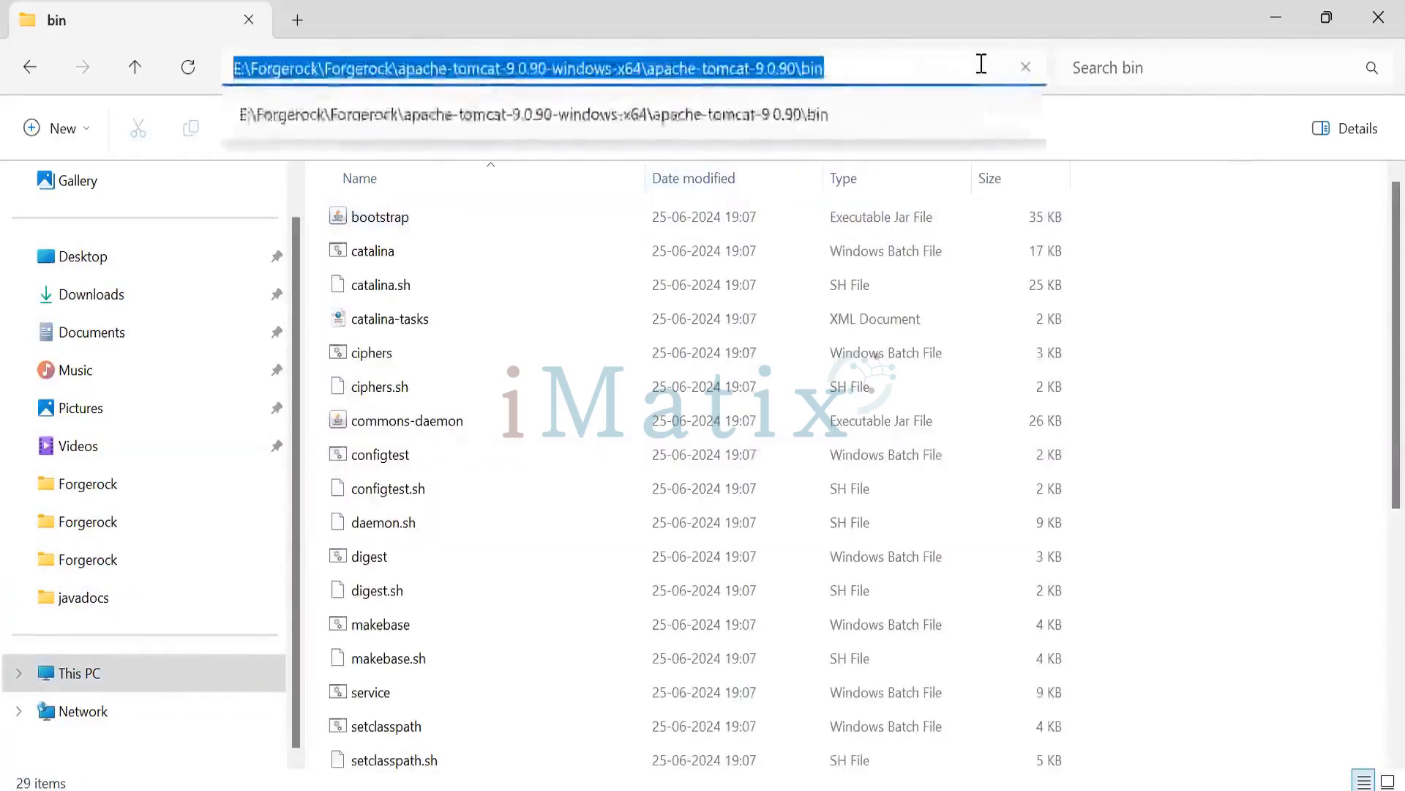
type("cmd")
key("Return")
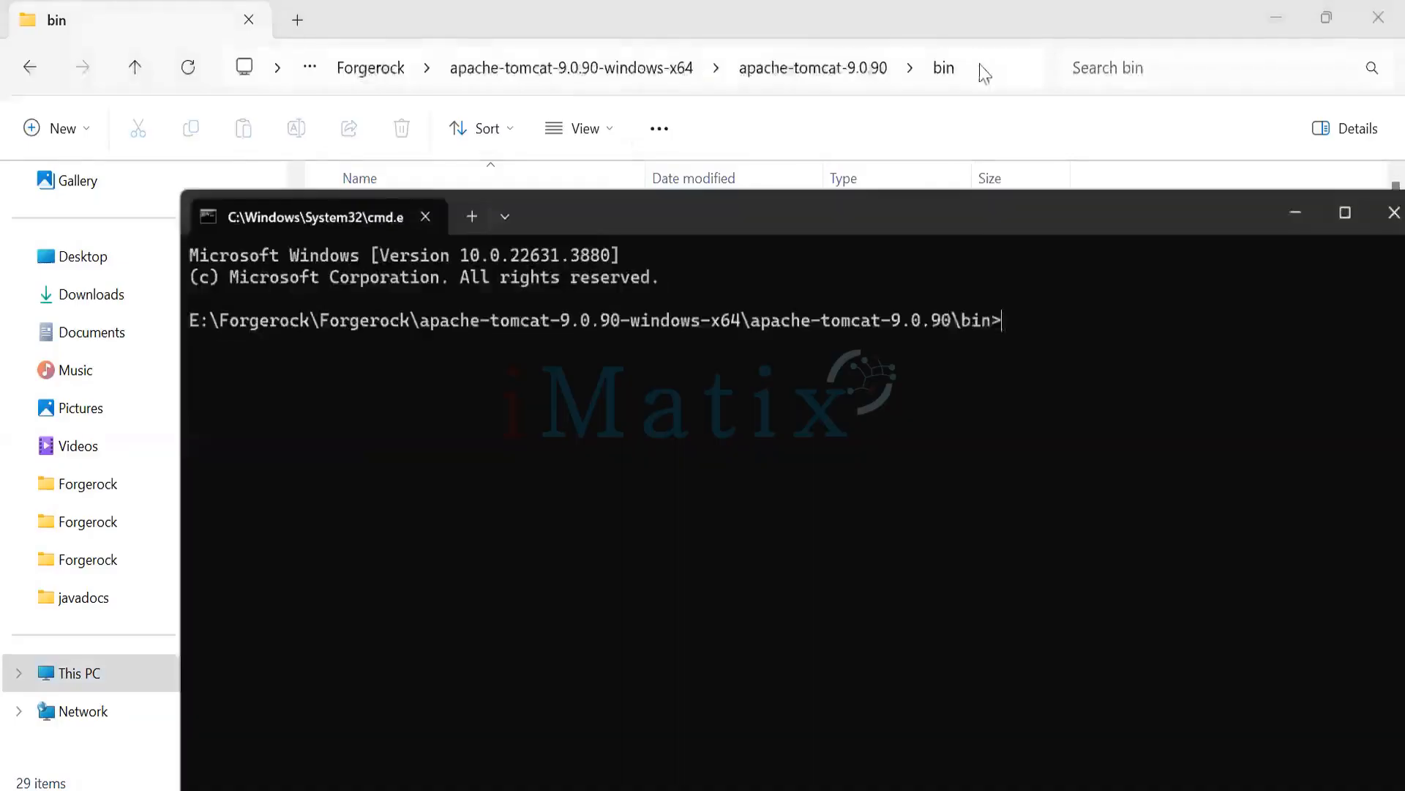
Start Tomcat with catalina.bat and maximize the console window.
type("catalina.bat run")
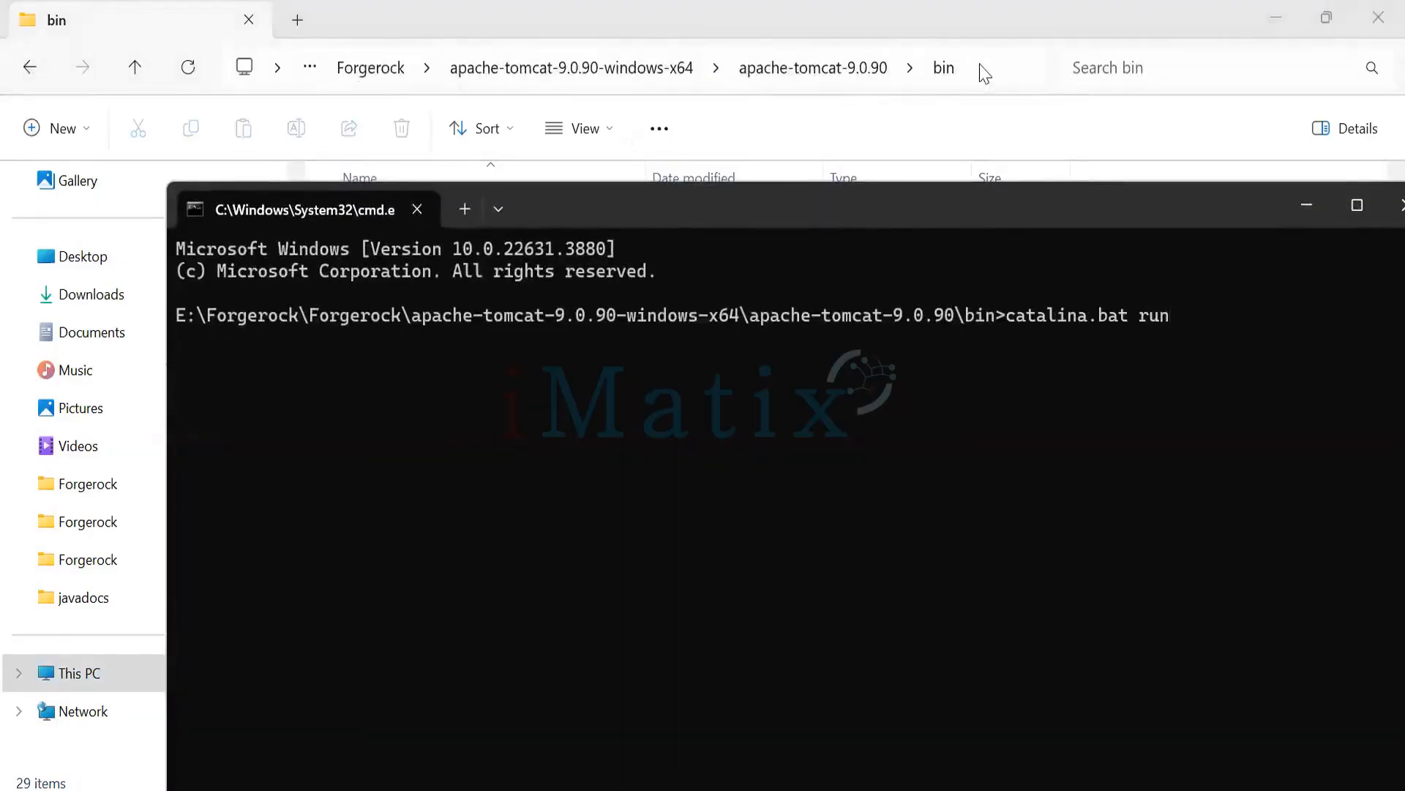
key("Return")
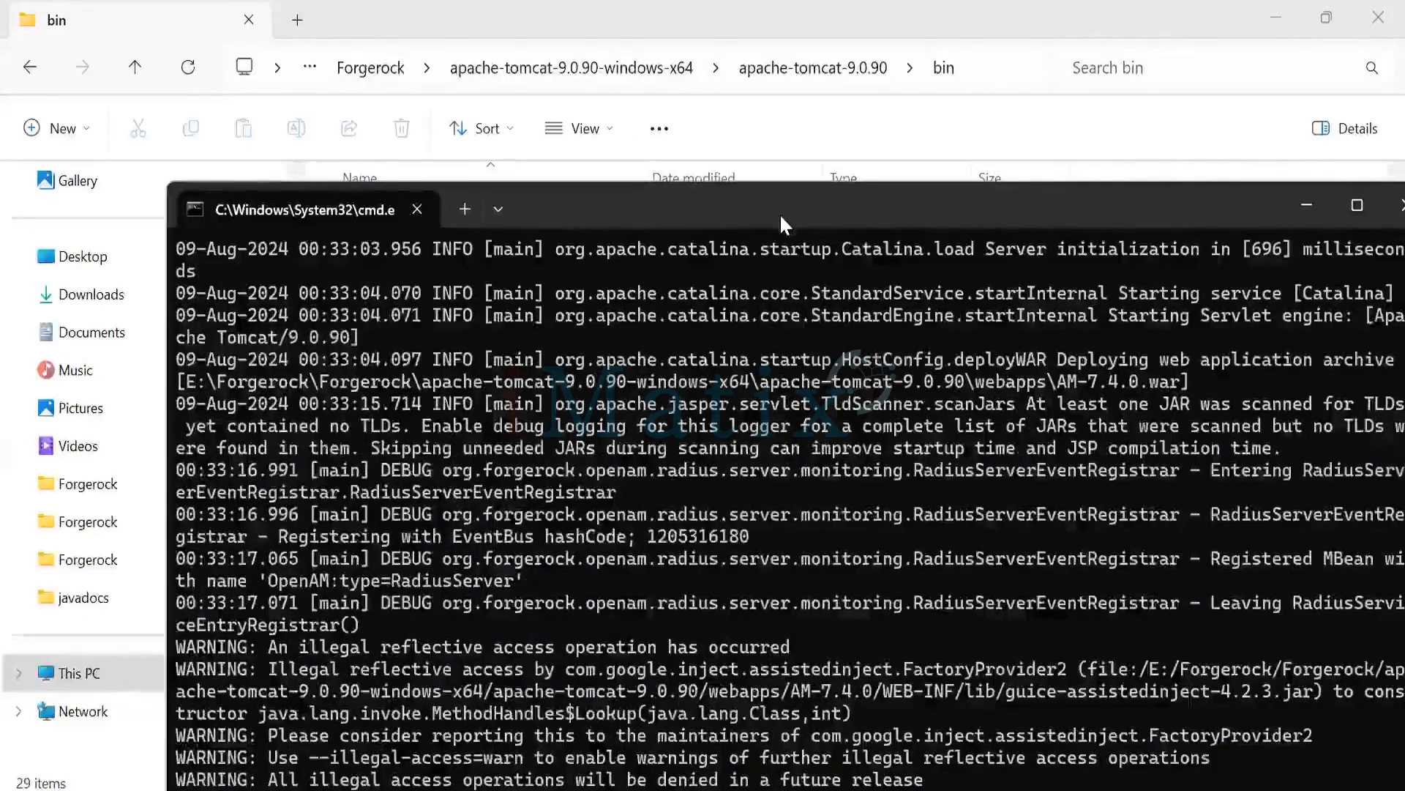
left_click_drag(1164, 207, 994, 150)
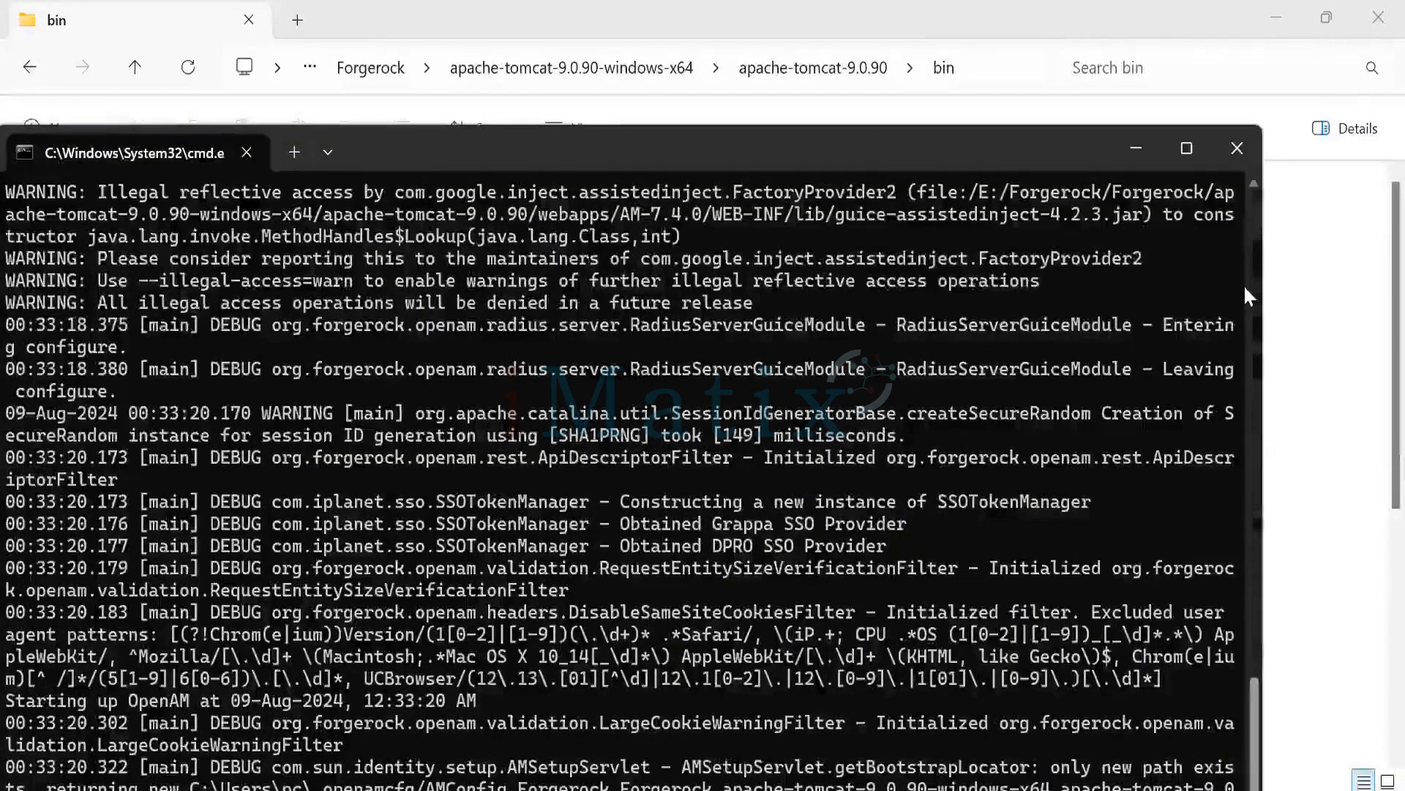
key("super+Up")
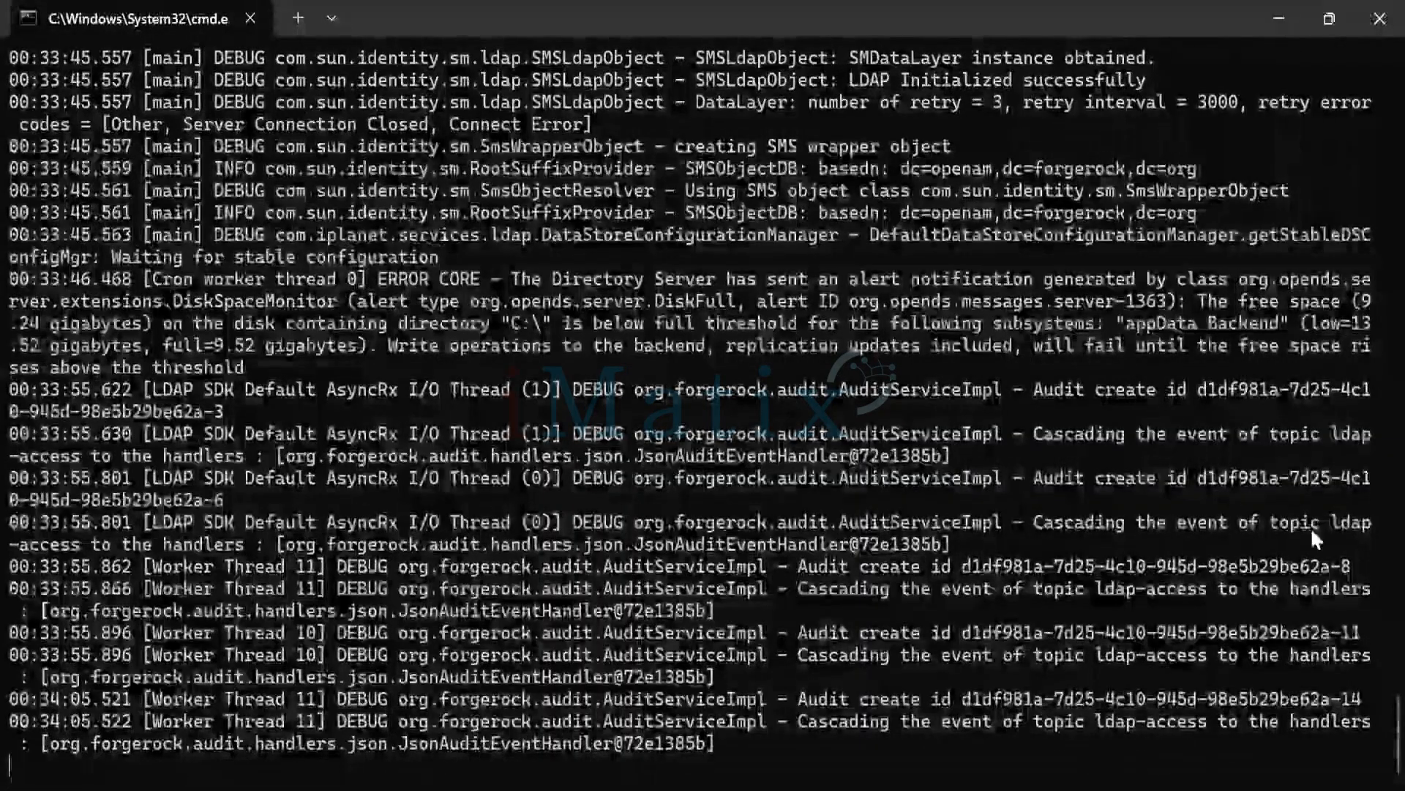
Confirm in the Tomcat log that server startup finished in 72805 milliseconds, then switch to Notepad++.
left_click_drag(1369, 726, 1369, 679)
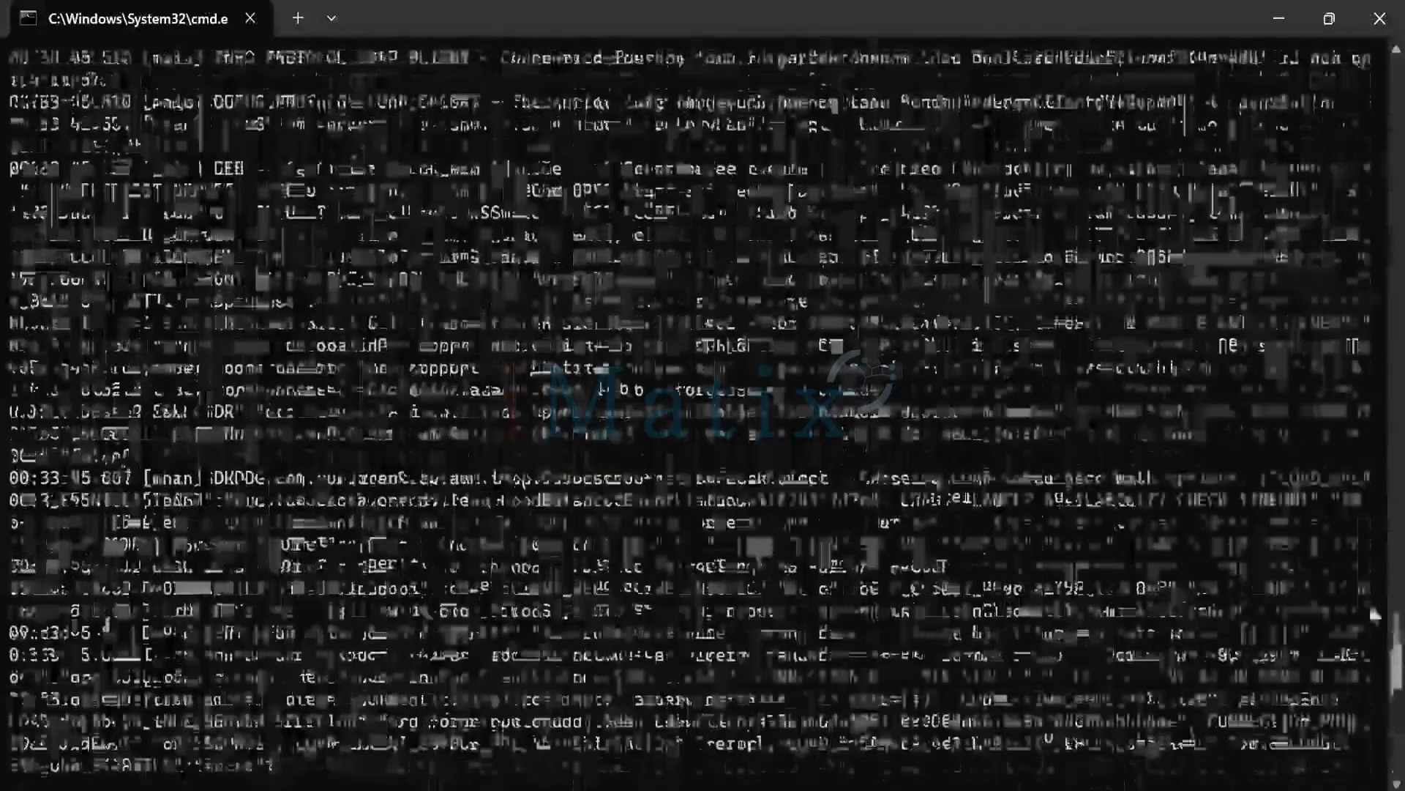
left_click_drag(1370, 607, 1370, 577)
scroll(1372, 583, "up", 5)
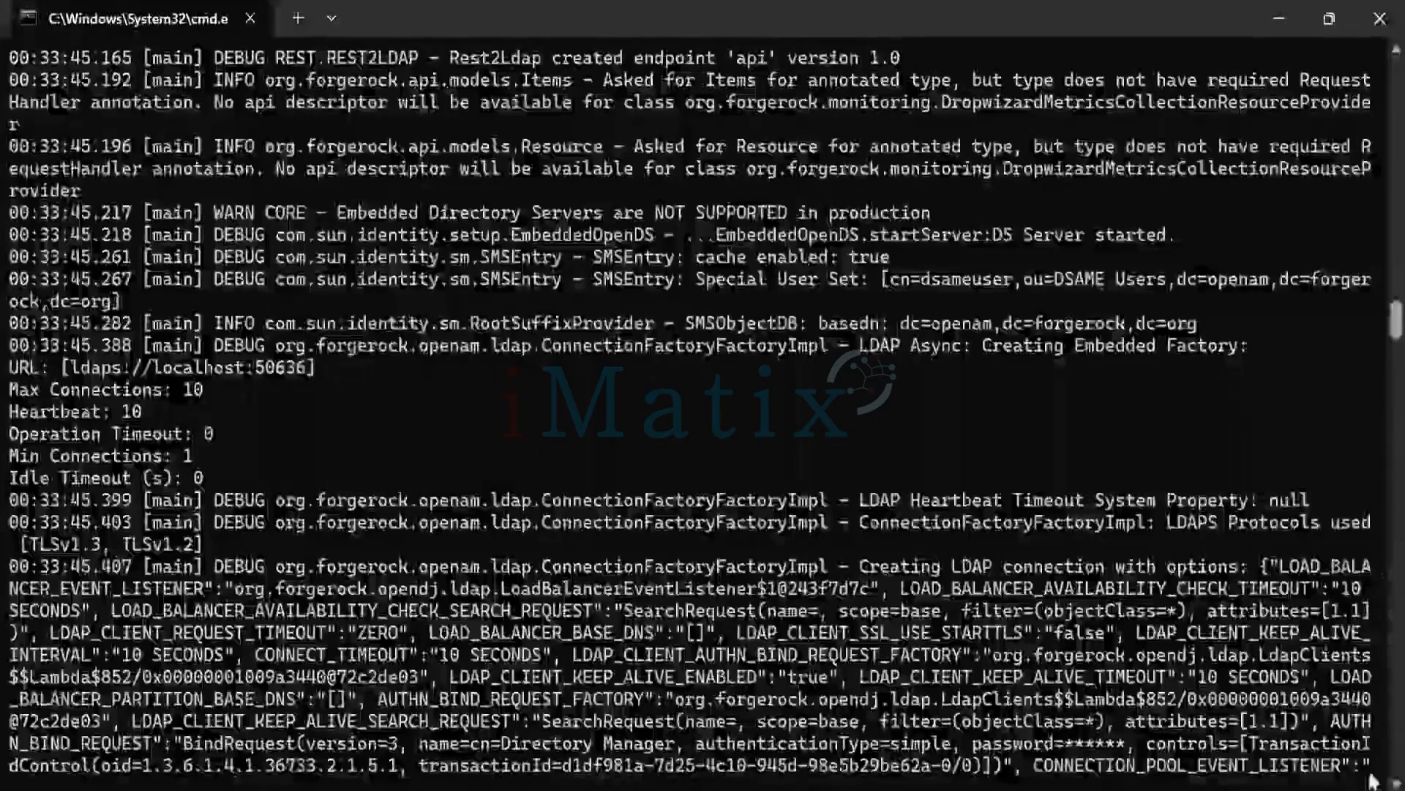
scroll(1373, 782, "down", 15)
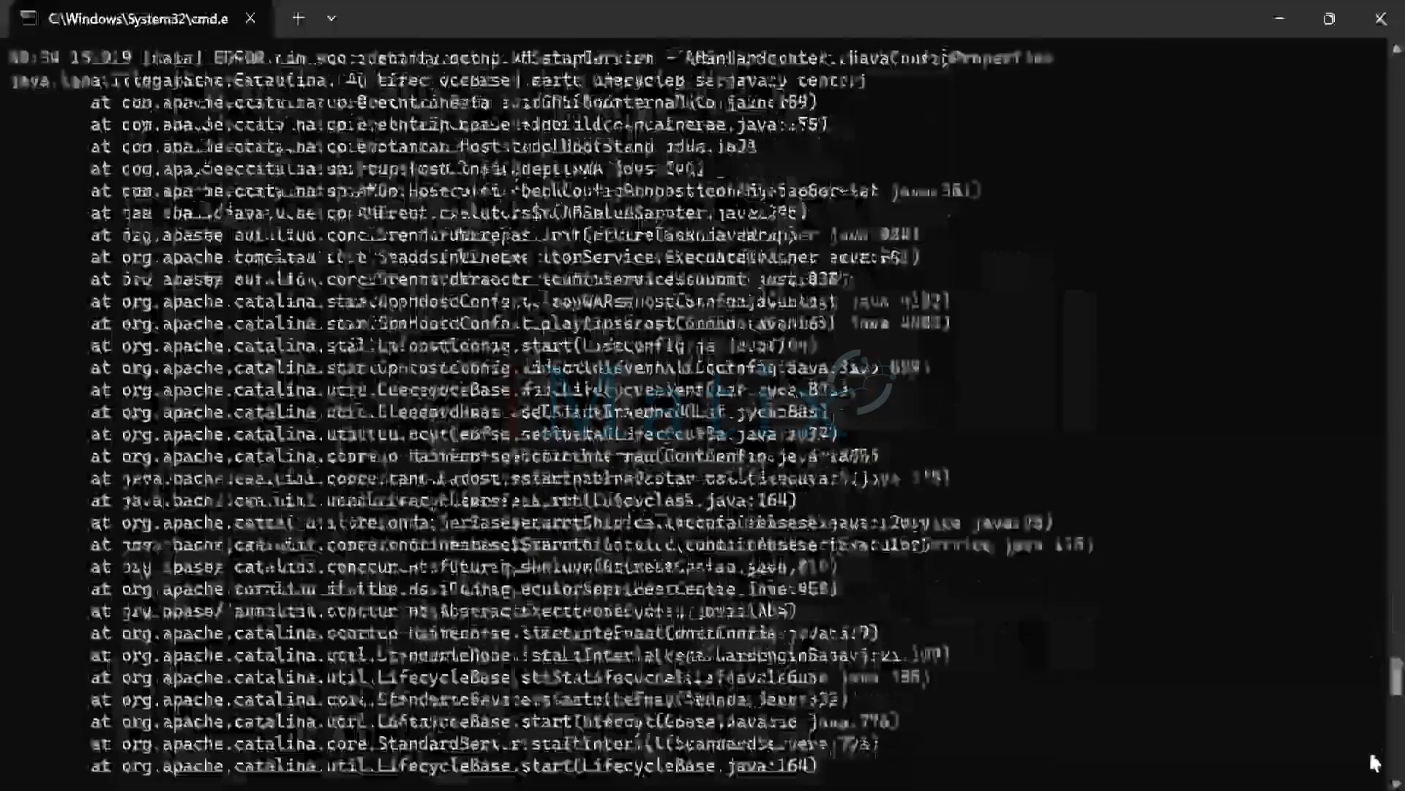
scroll(1374, 763, "down", 10)
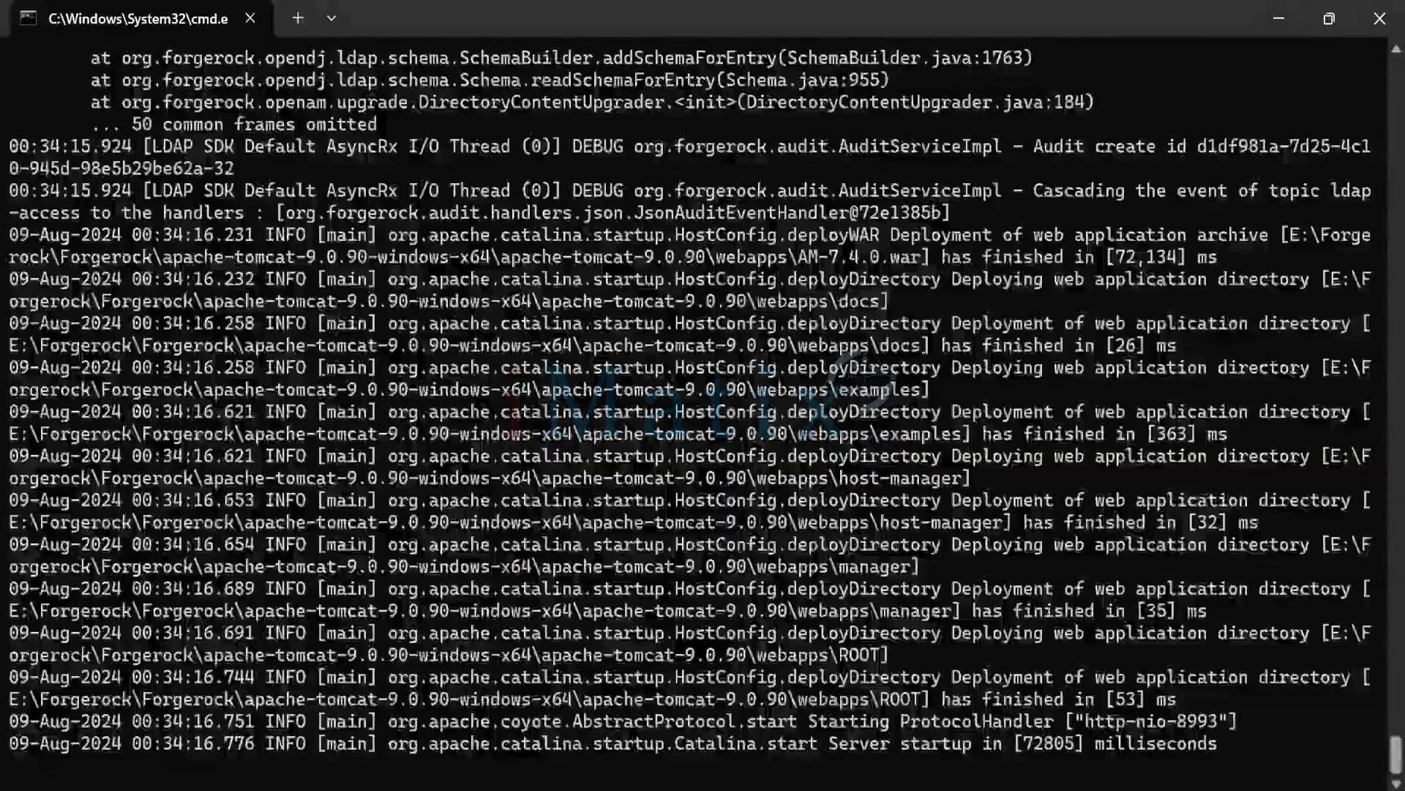
key("alt+Tab")
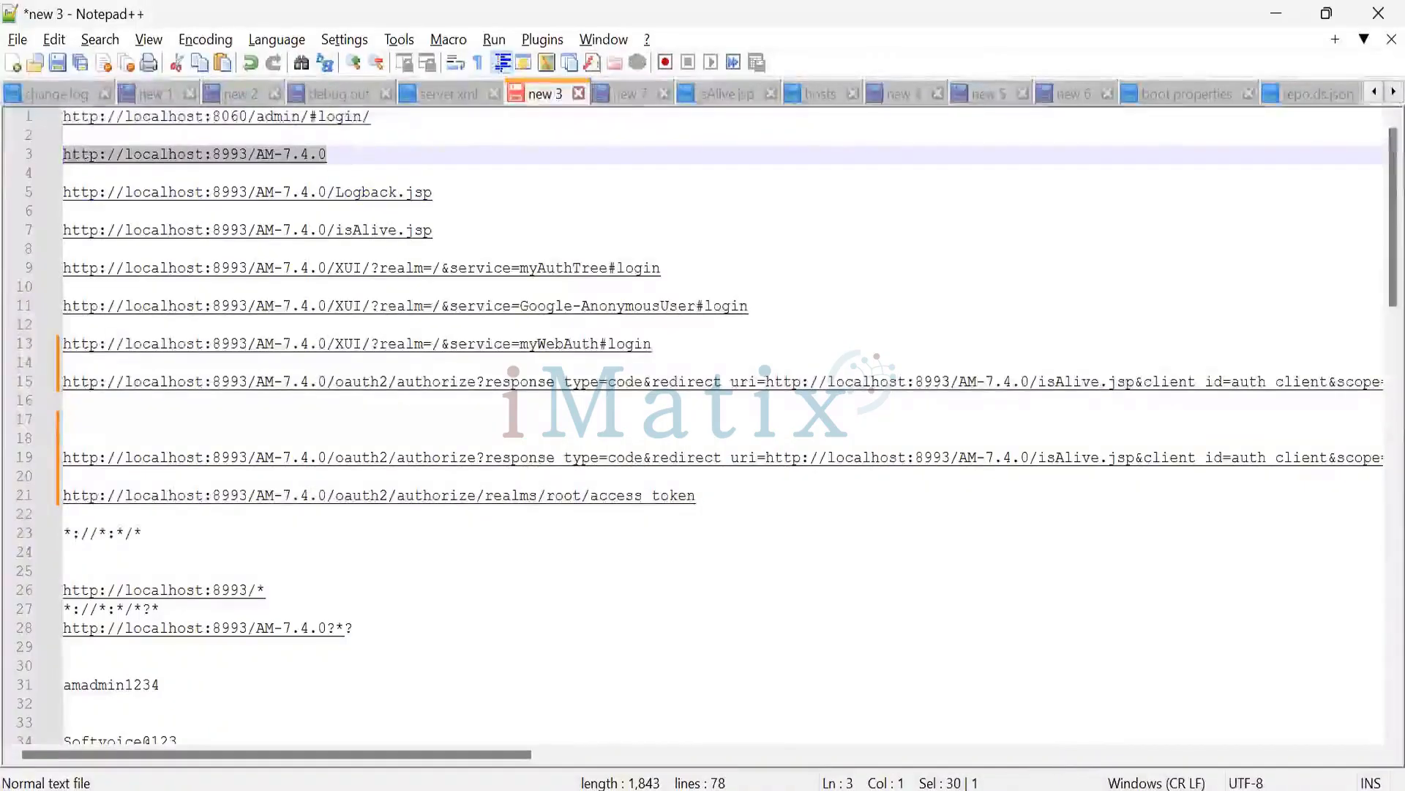
Paste and load the AM-7.4.0 base address in the open browser.
key("alt+Tab")
left_click(556, 95)
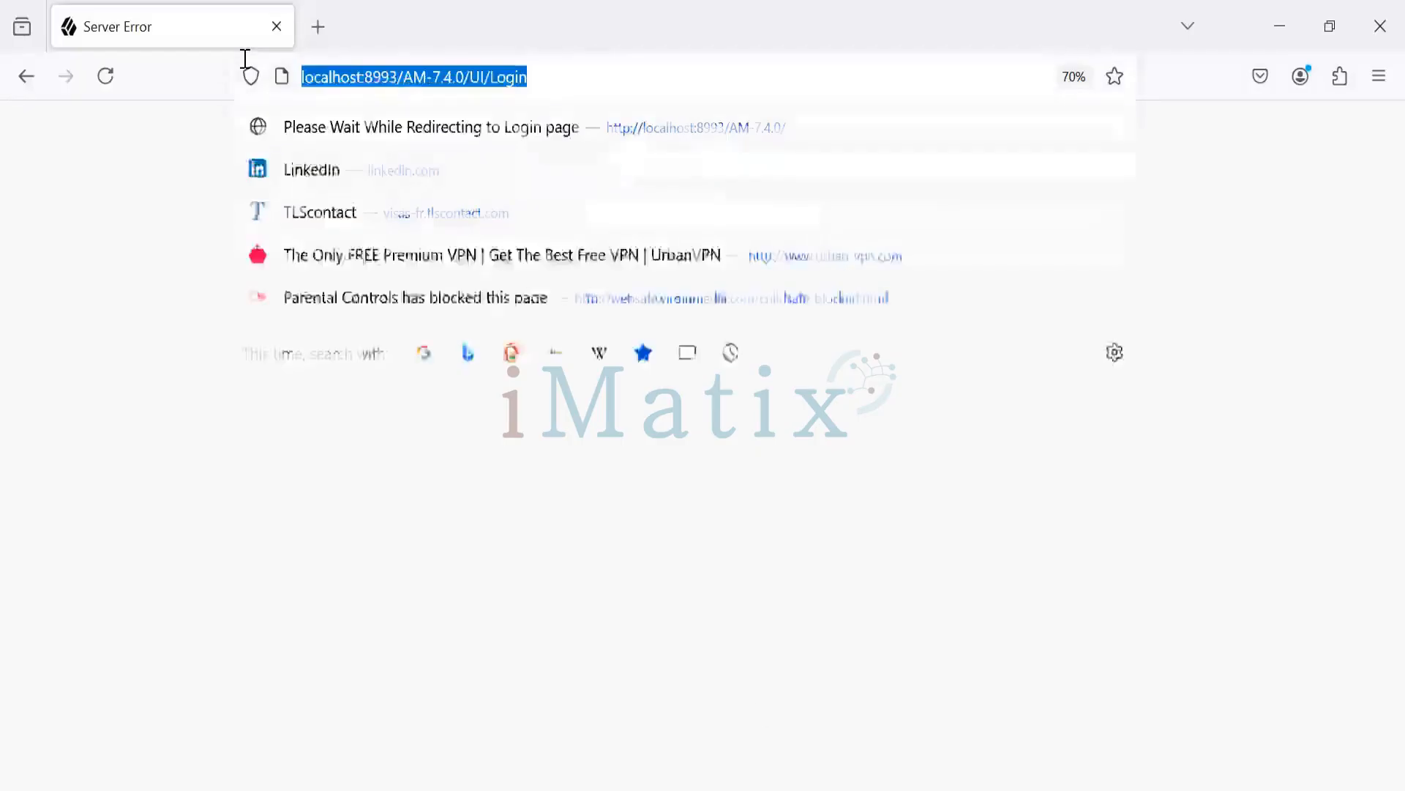
type("http://localhost:8993/AM-7.4.0")
key("Return")
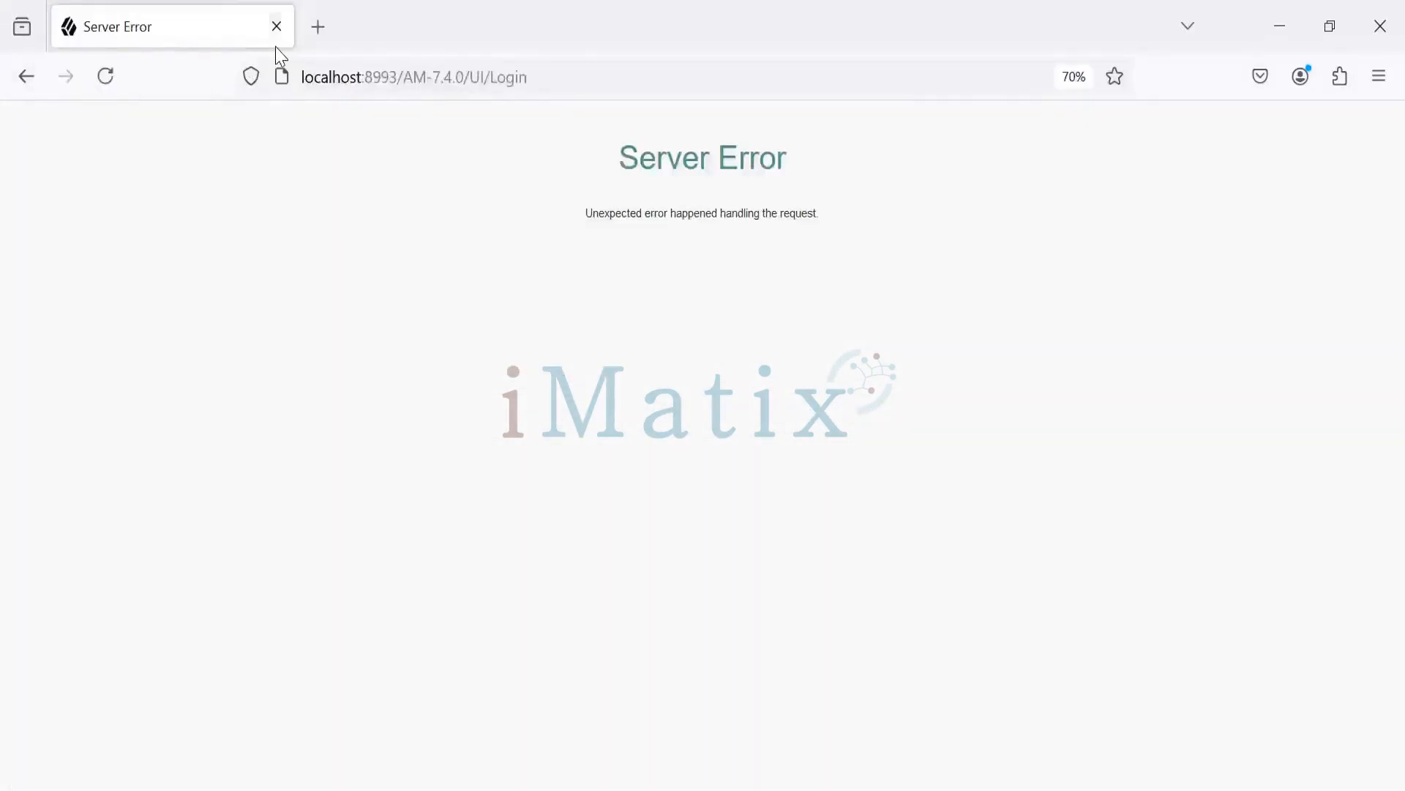
Launch Firefox from the desktop and scroll through the server log console.
key("alt+Tab")
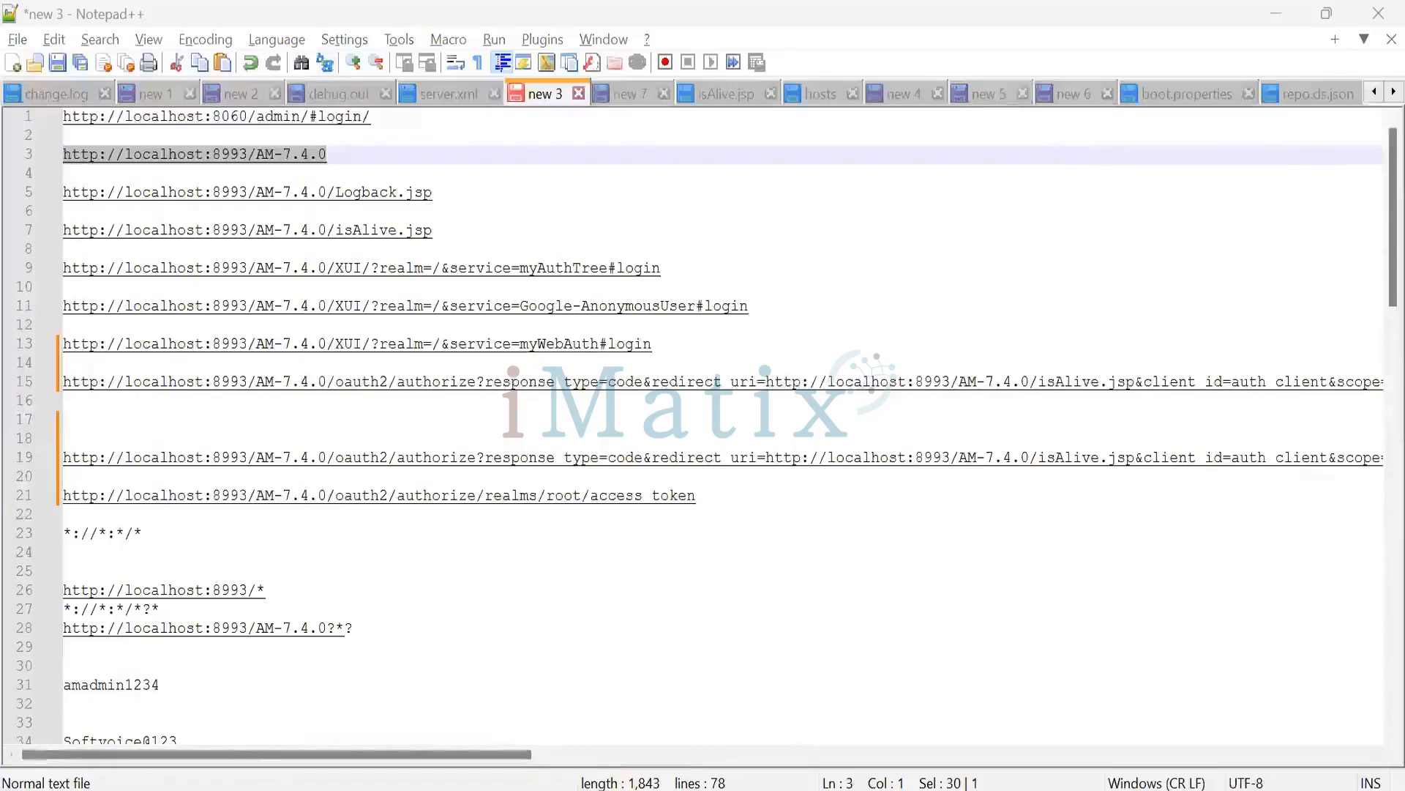
key("super+d")
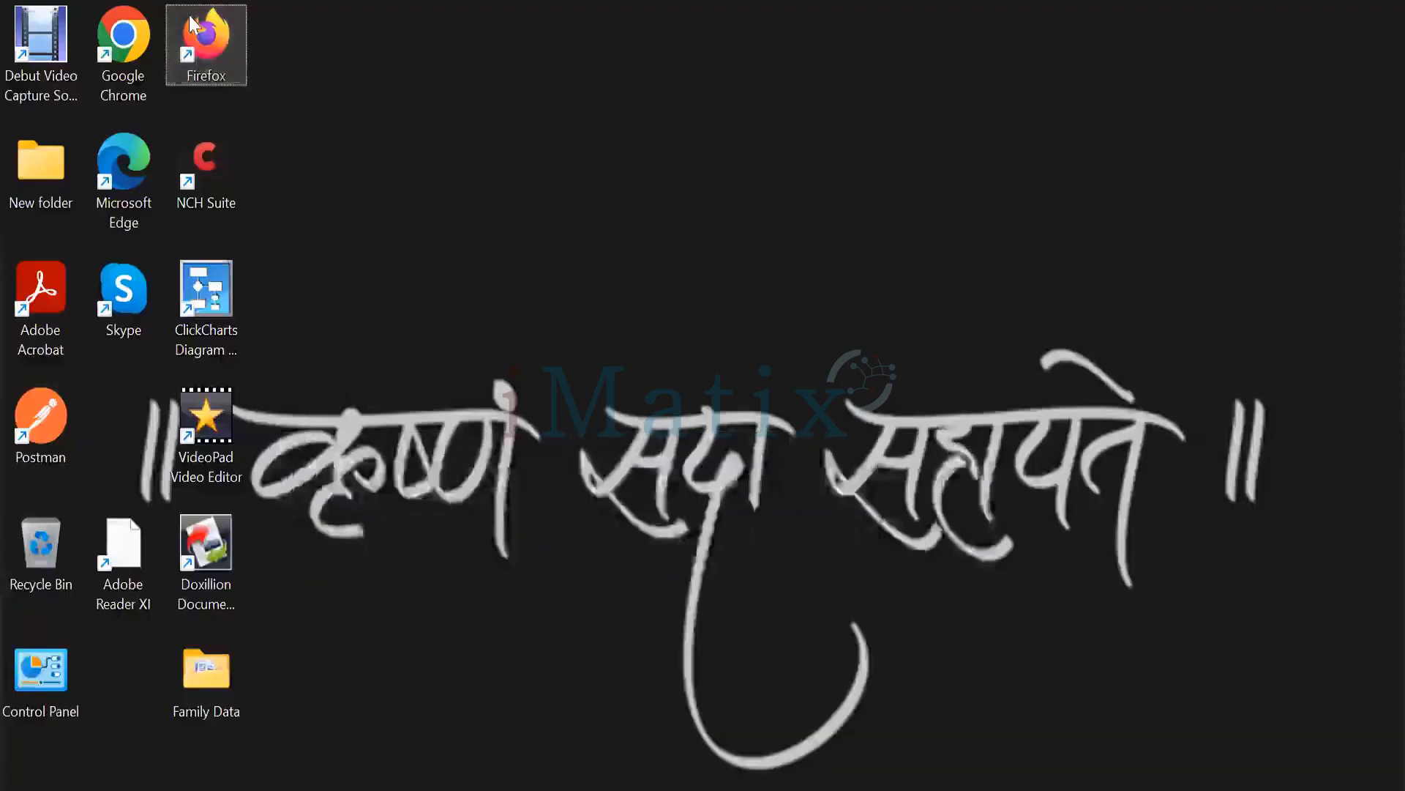
double_click(201, 45)
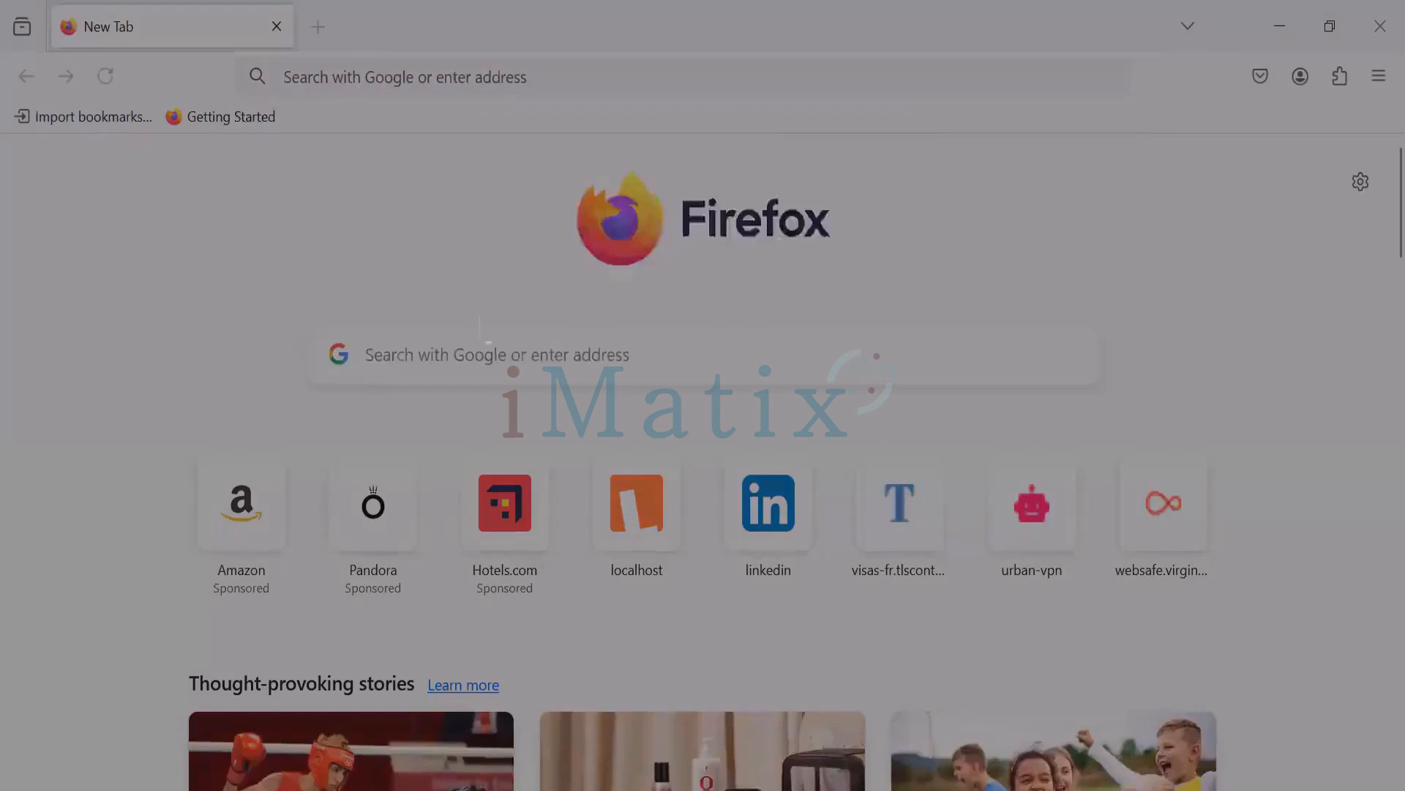
left_click(668, 790)
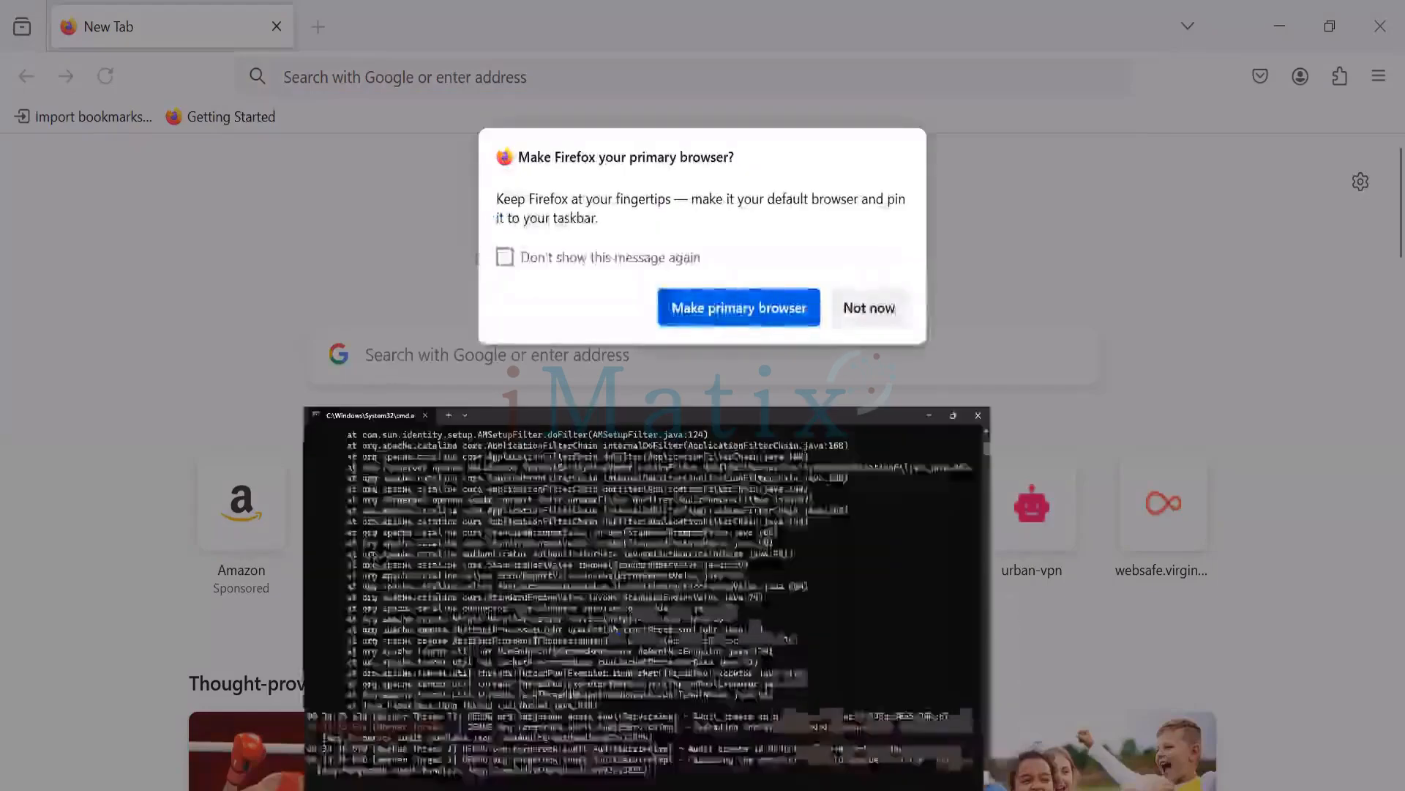
scroll(670, 533, "up", 8)
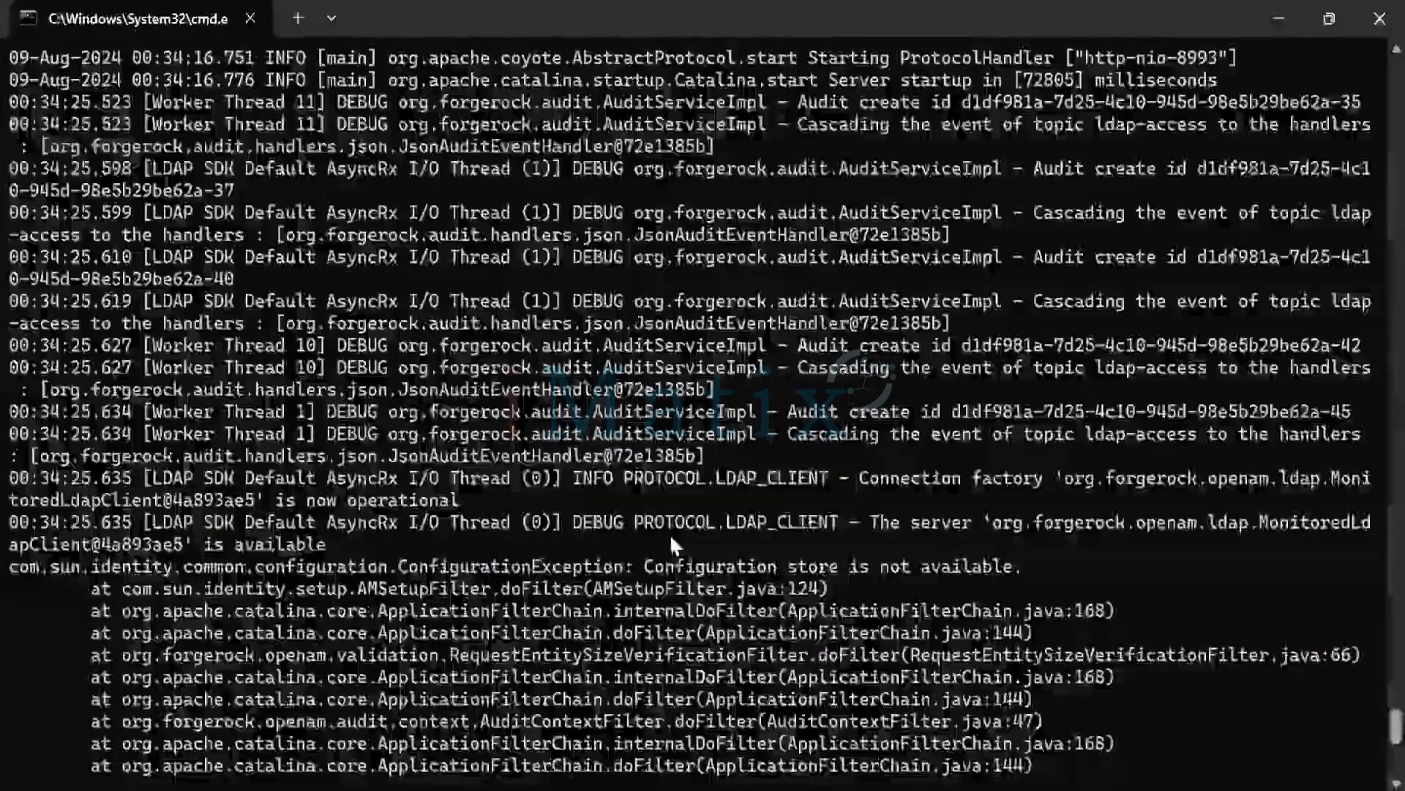
scroll(670, 534, "up", 4)
scroll(670, 534, "up", 4)
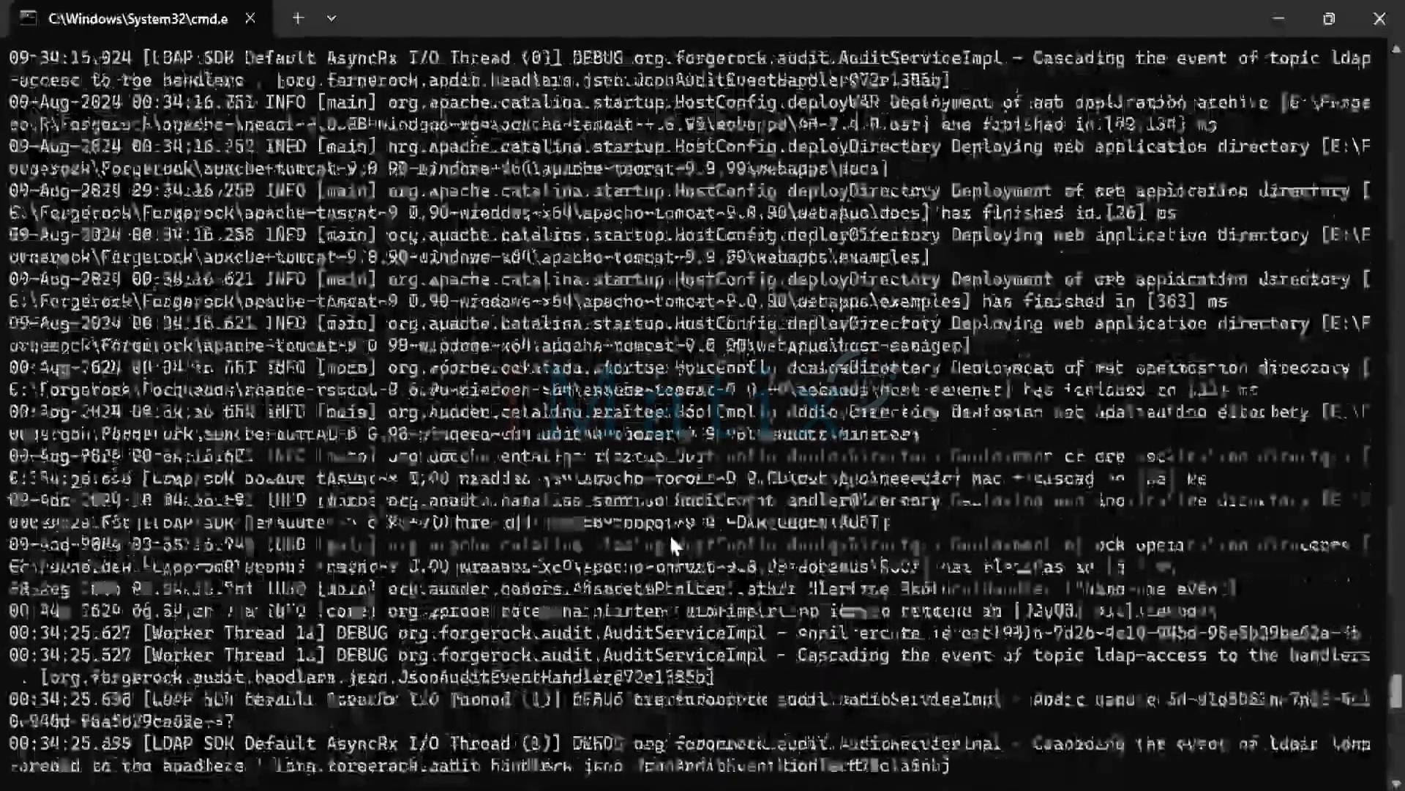
scroll(669, 534, "down", 4)
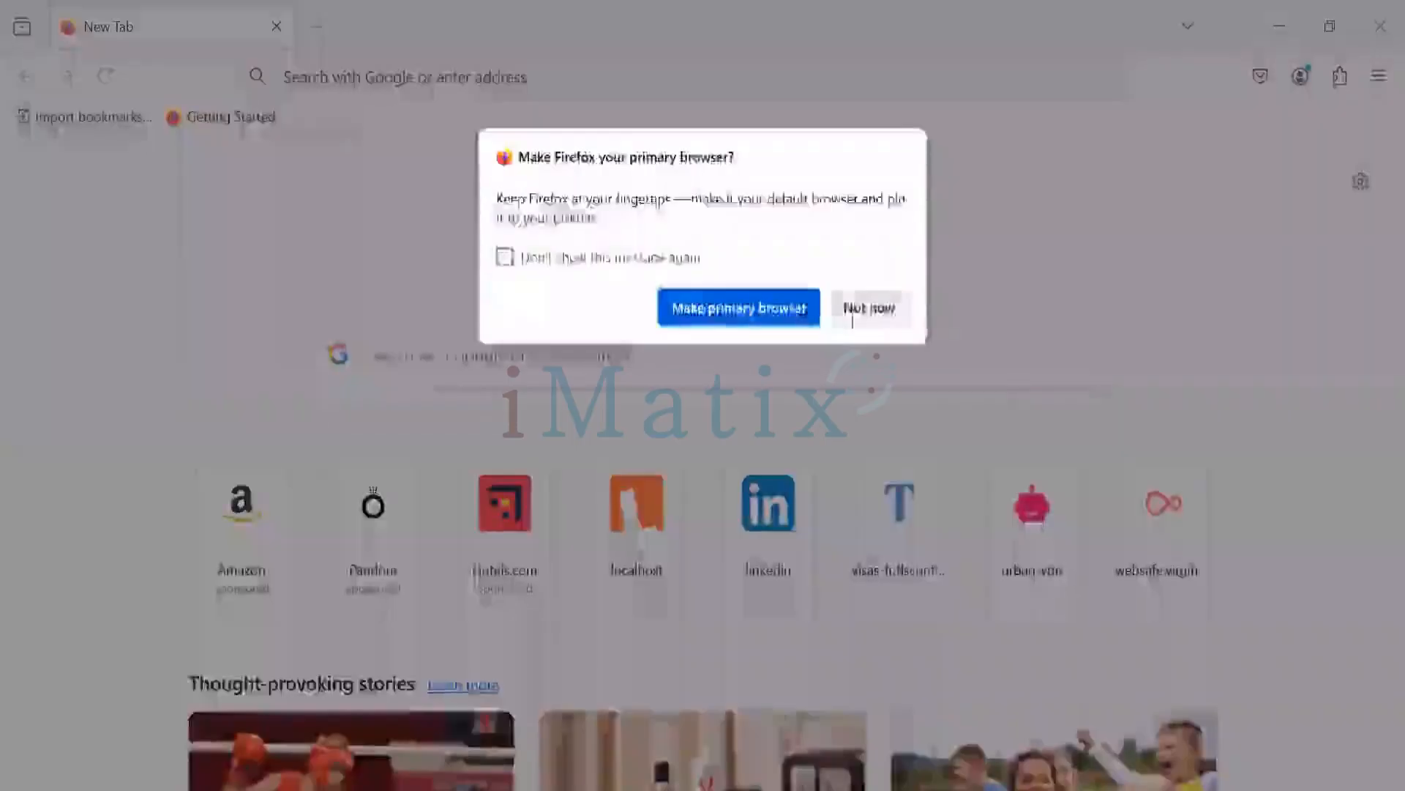
left_click(853, 320)
left_click(427, 82)
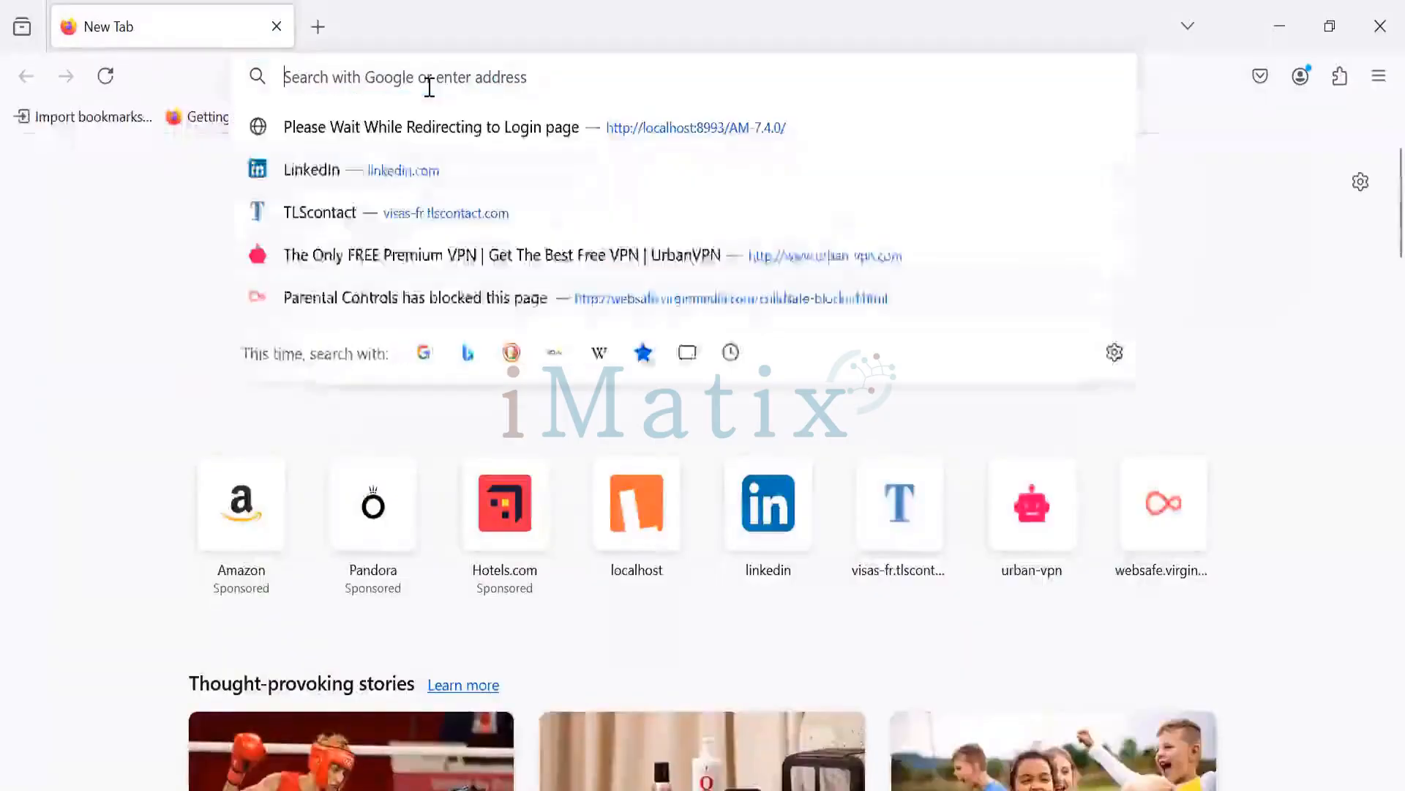
type("http://localhost:8993/AM-7.4.0")
key("Return")
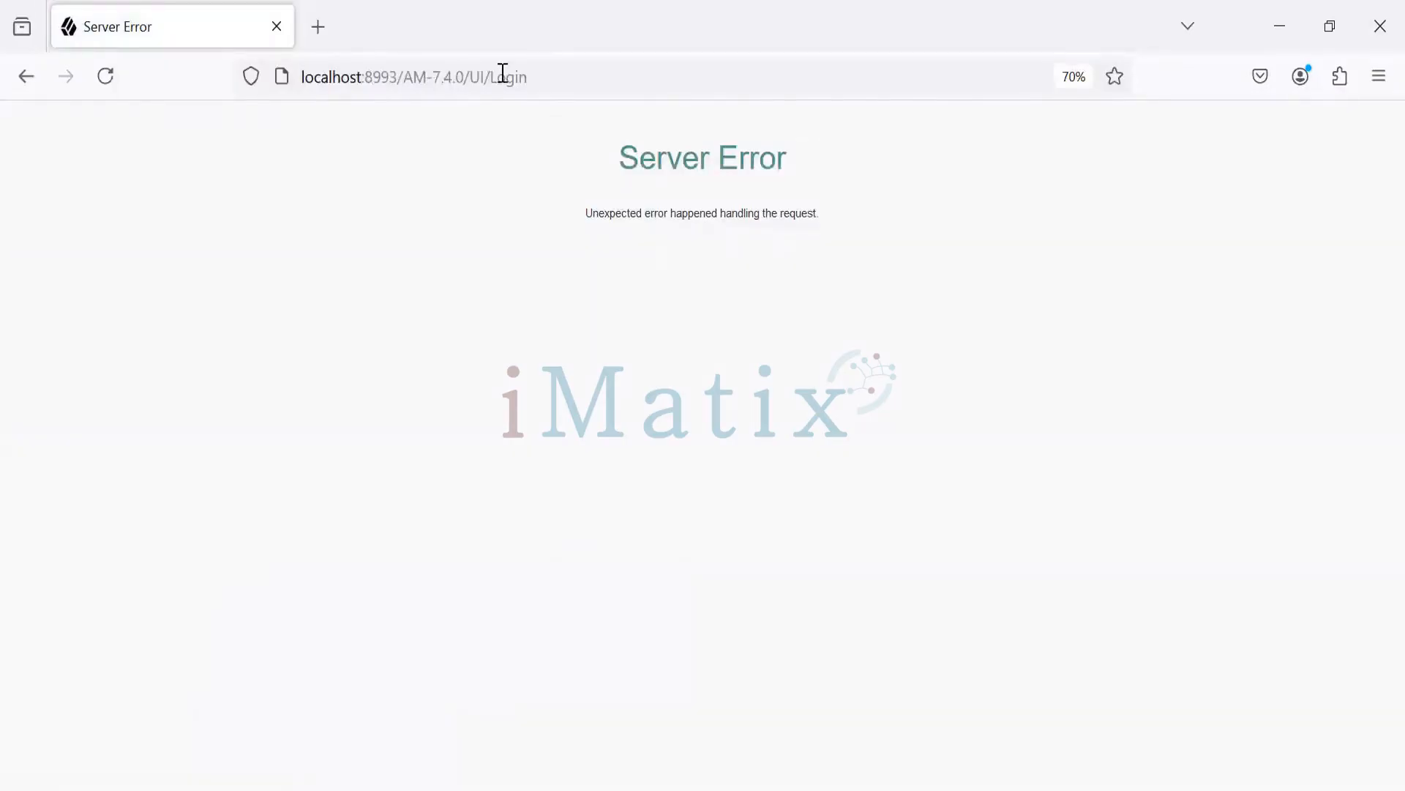
left_click_drag(468, 77, 534, 71)
left_click(595, 82)
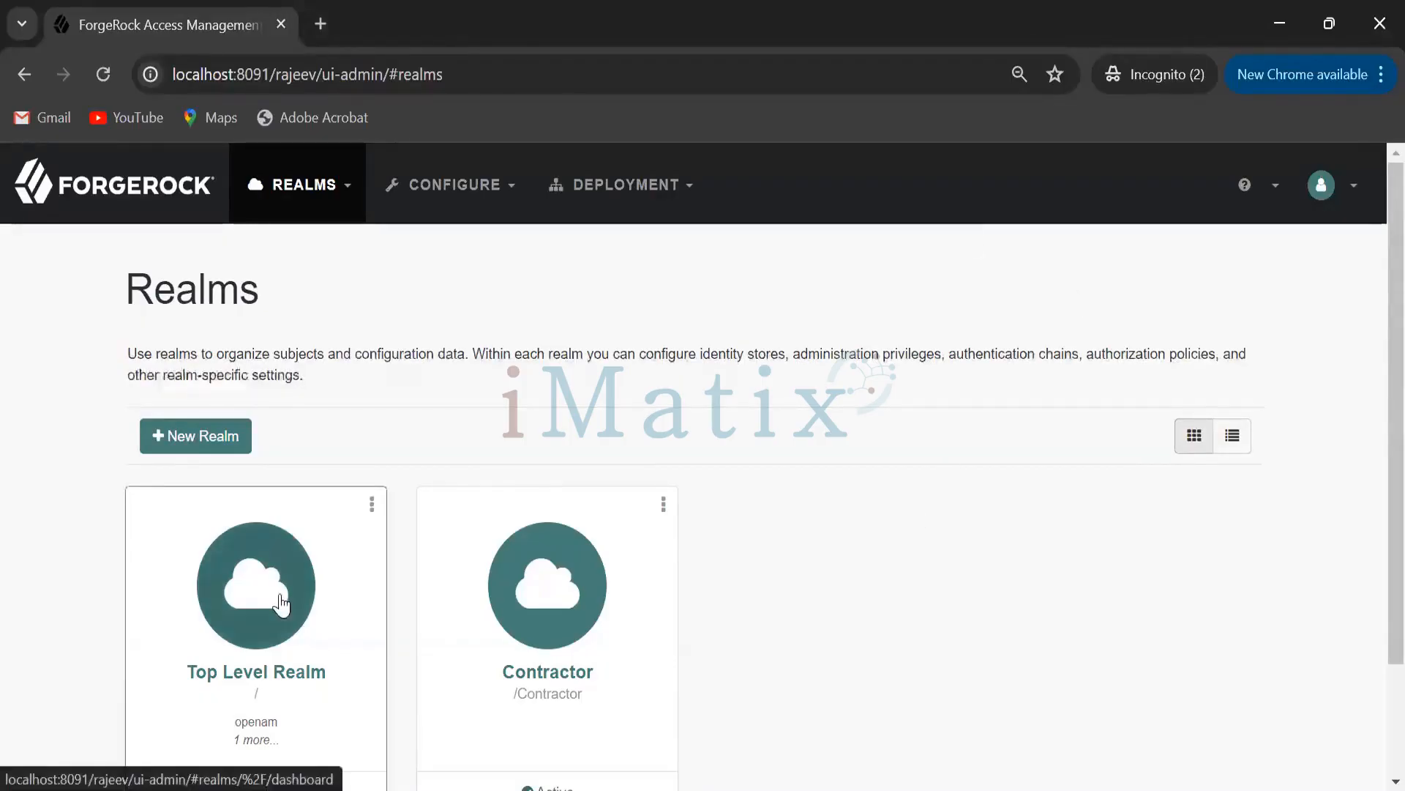
Open the Top Level Realm and go to Applications > OAuth 2.0 > Clients.
left_click(286, 594)
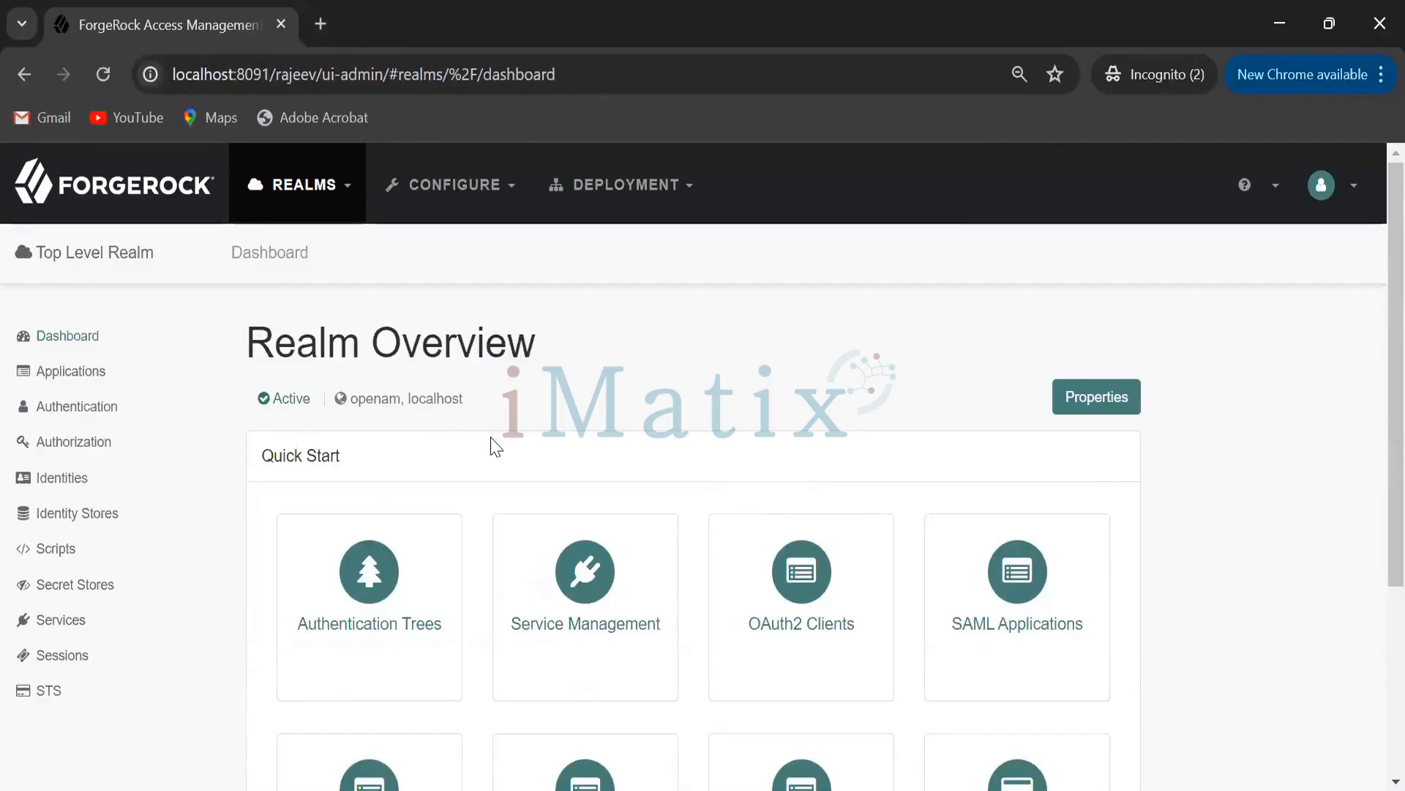
left_click(91, 421)
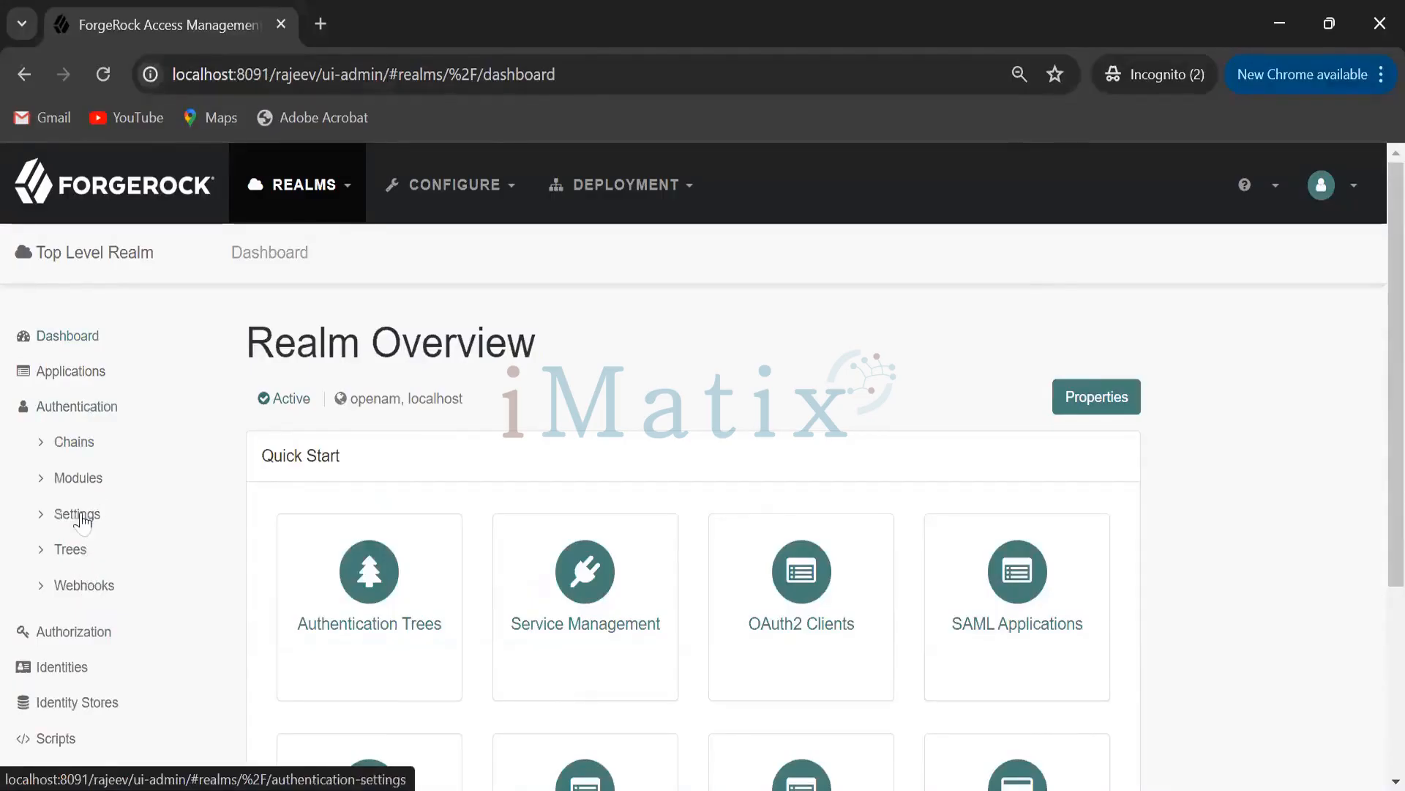
left_click(69, 372)
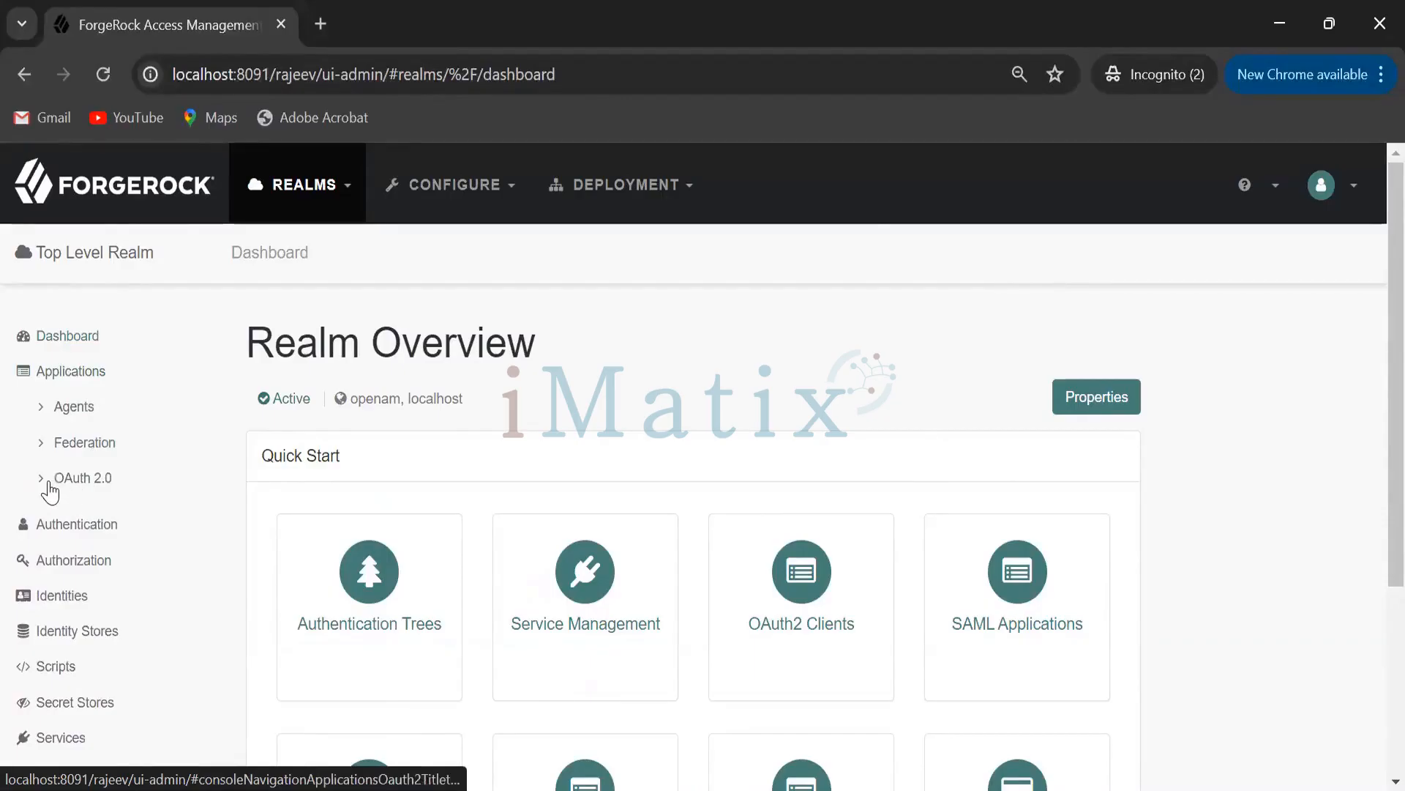
left_click(46, 481)
scroll(131, 492, "down", 2)
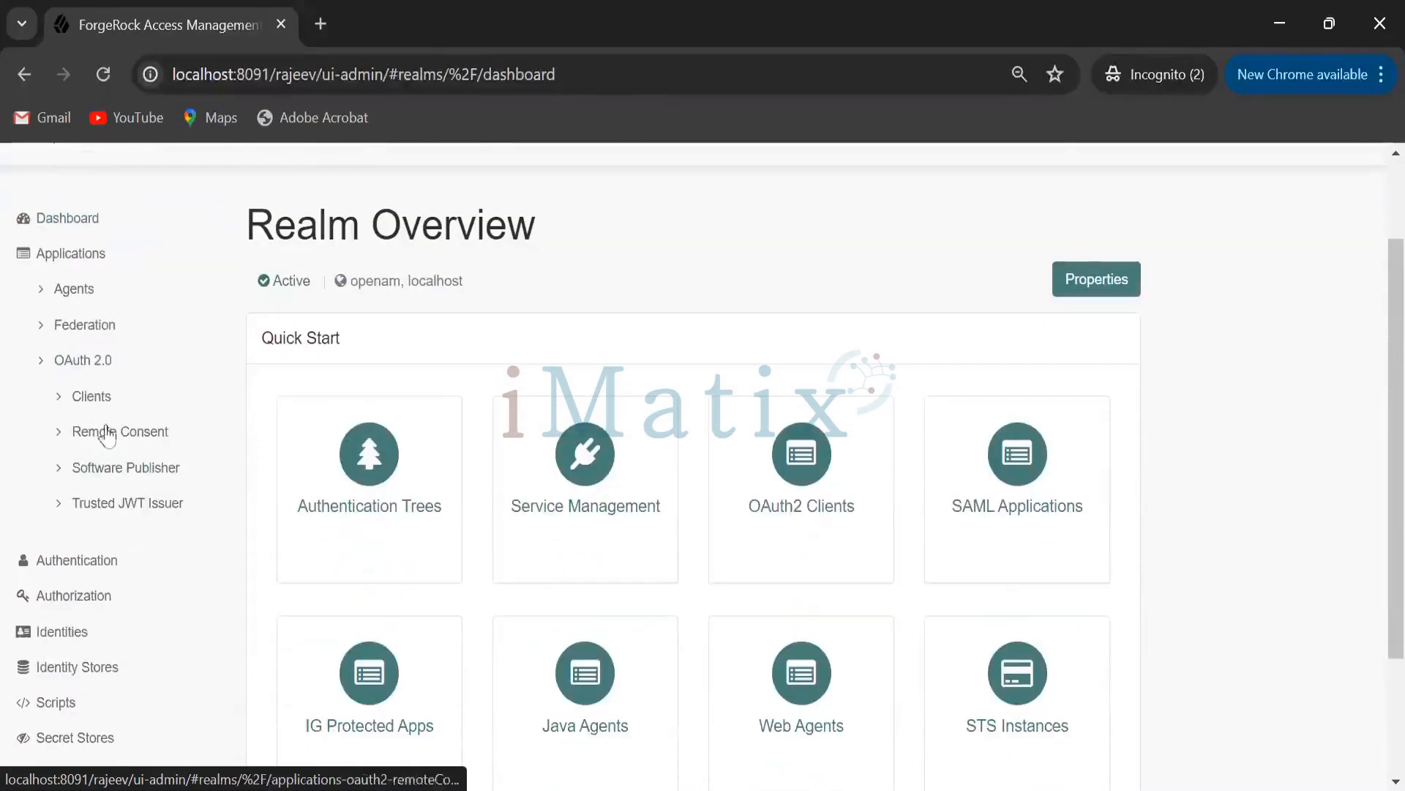
left_click(106, 406)
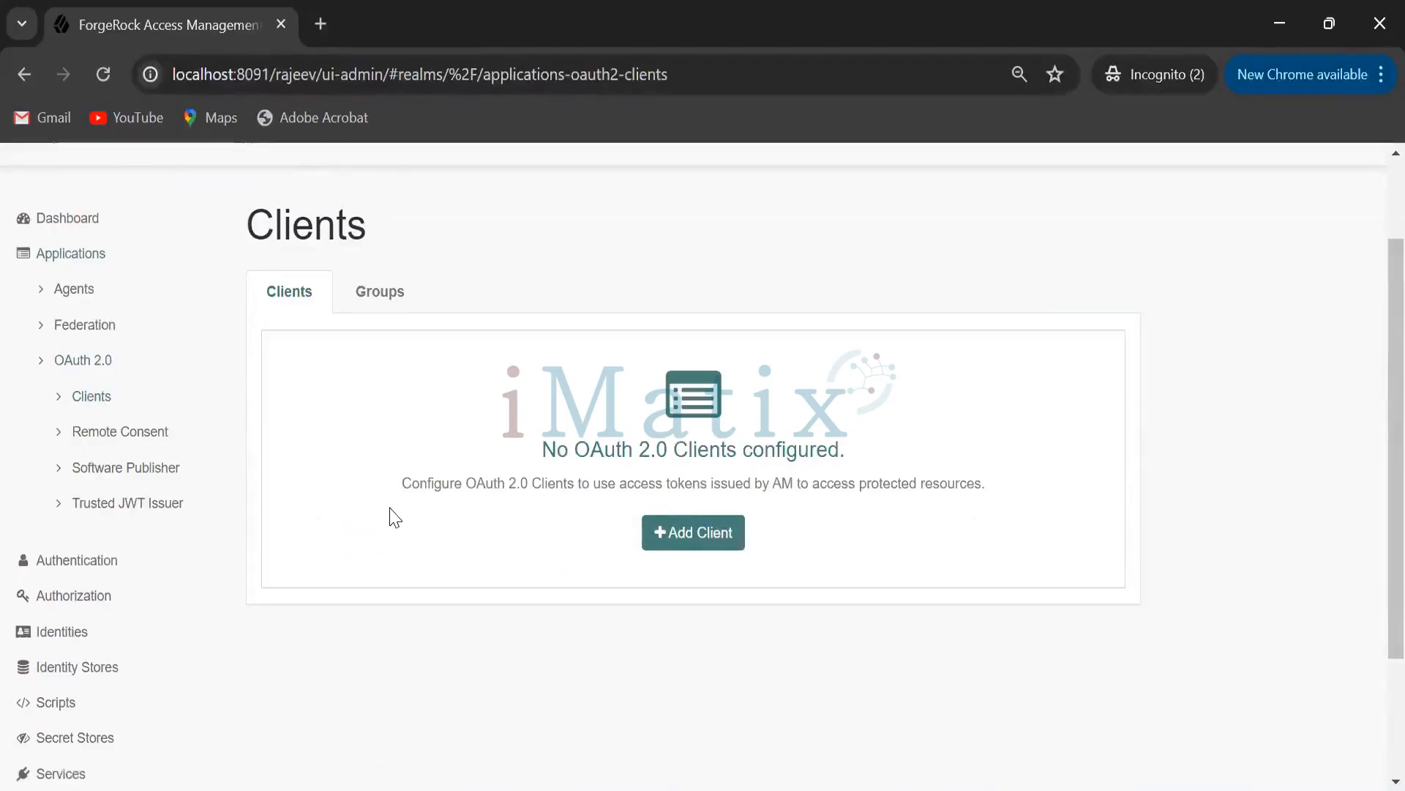
Add a new OAuth 2.0 client with Client ID OAuth_Client, correcting the separator to an underscore.
left_click(714, 536)
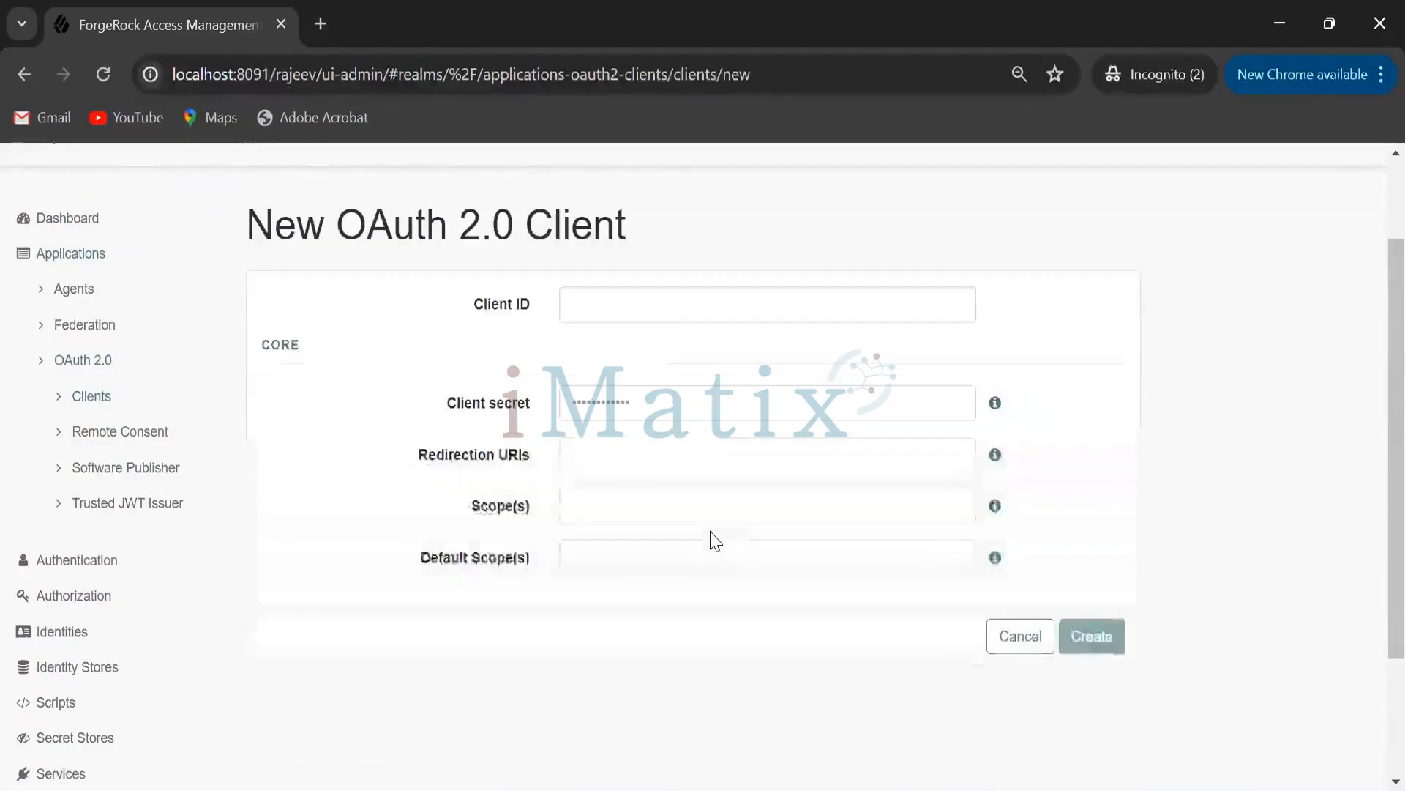
left_click(662, 307)
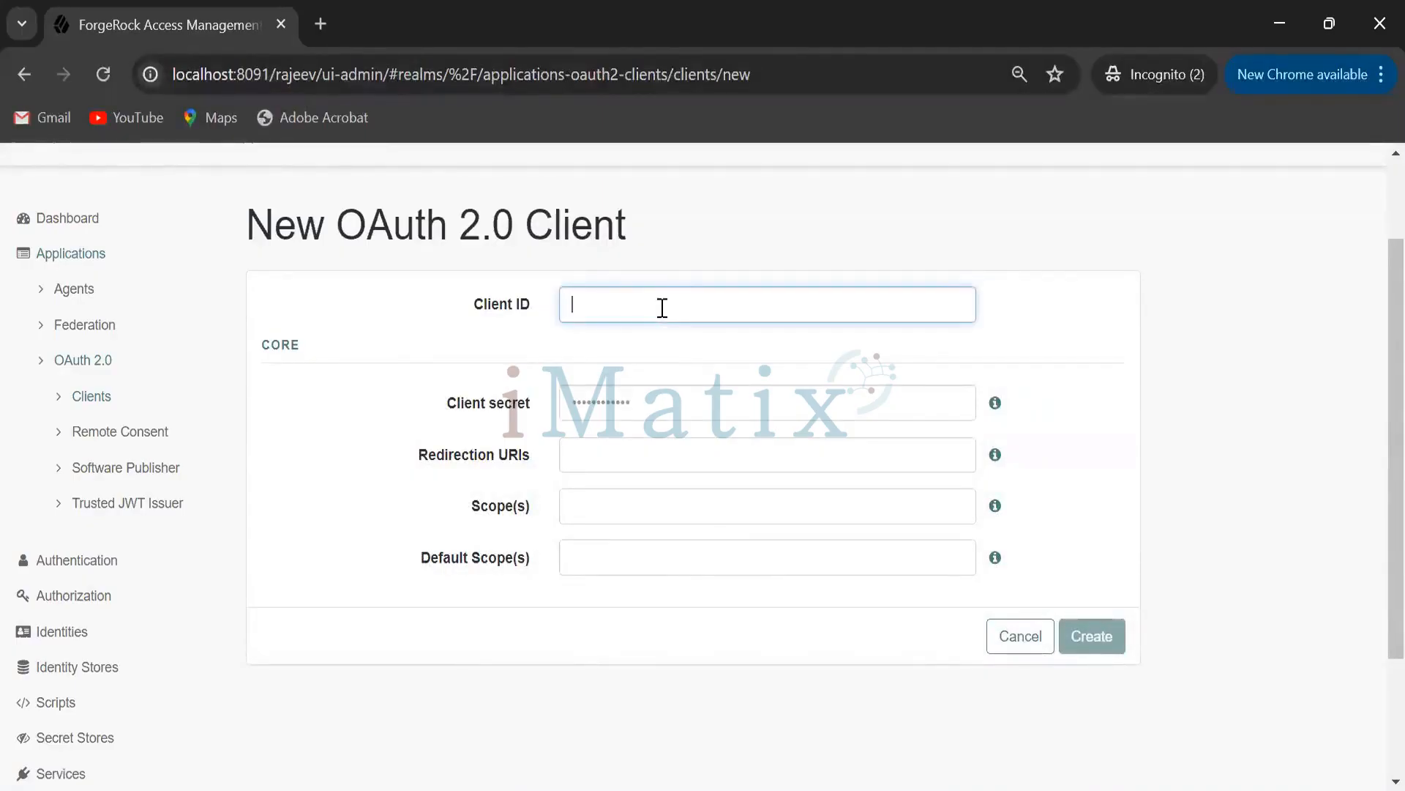
type("OAuth")
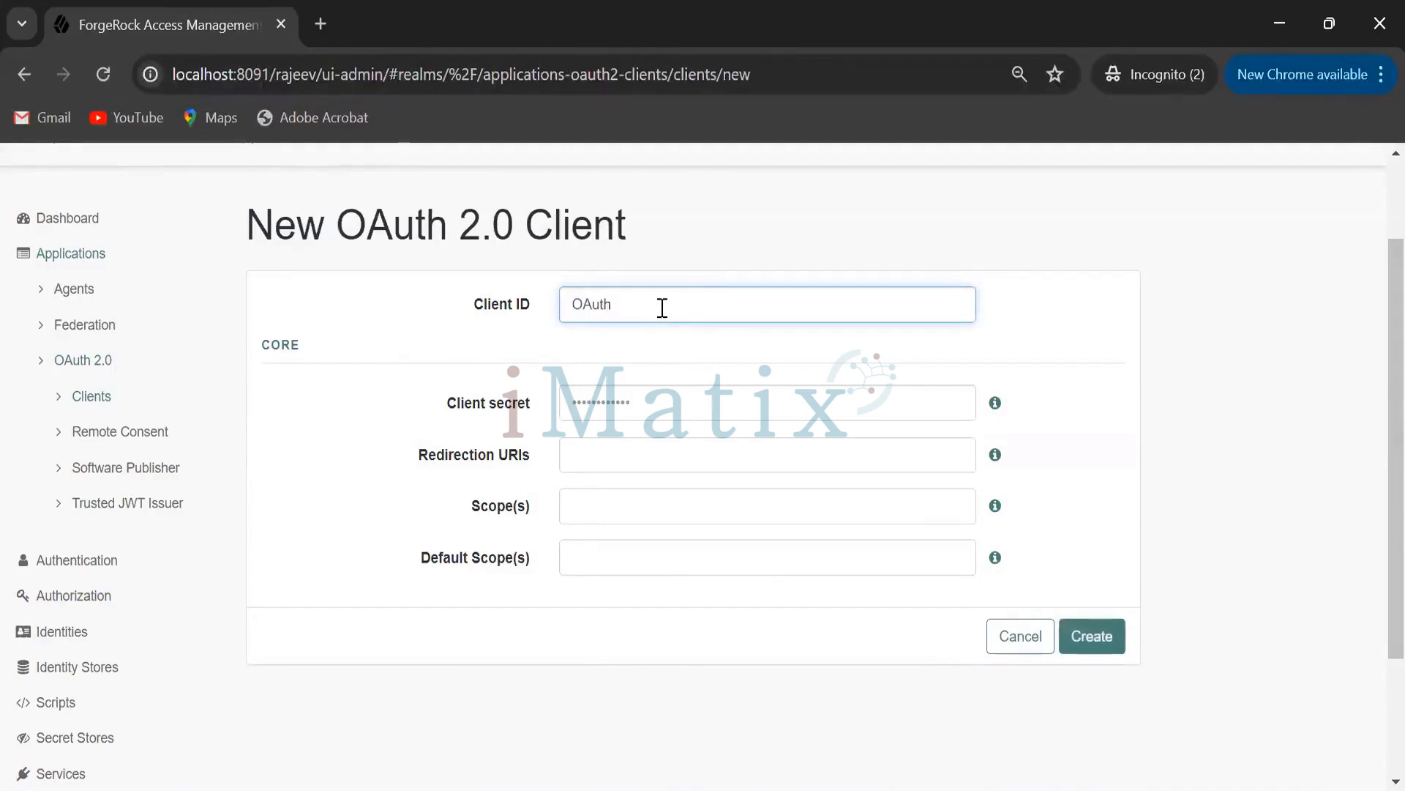
type("-Client")
key("Left")
key("Left")
key("BackSpace")
type("/")
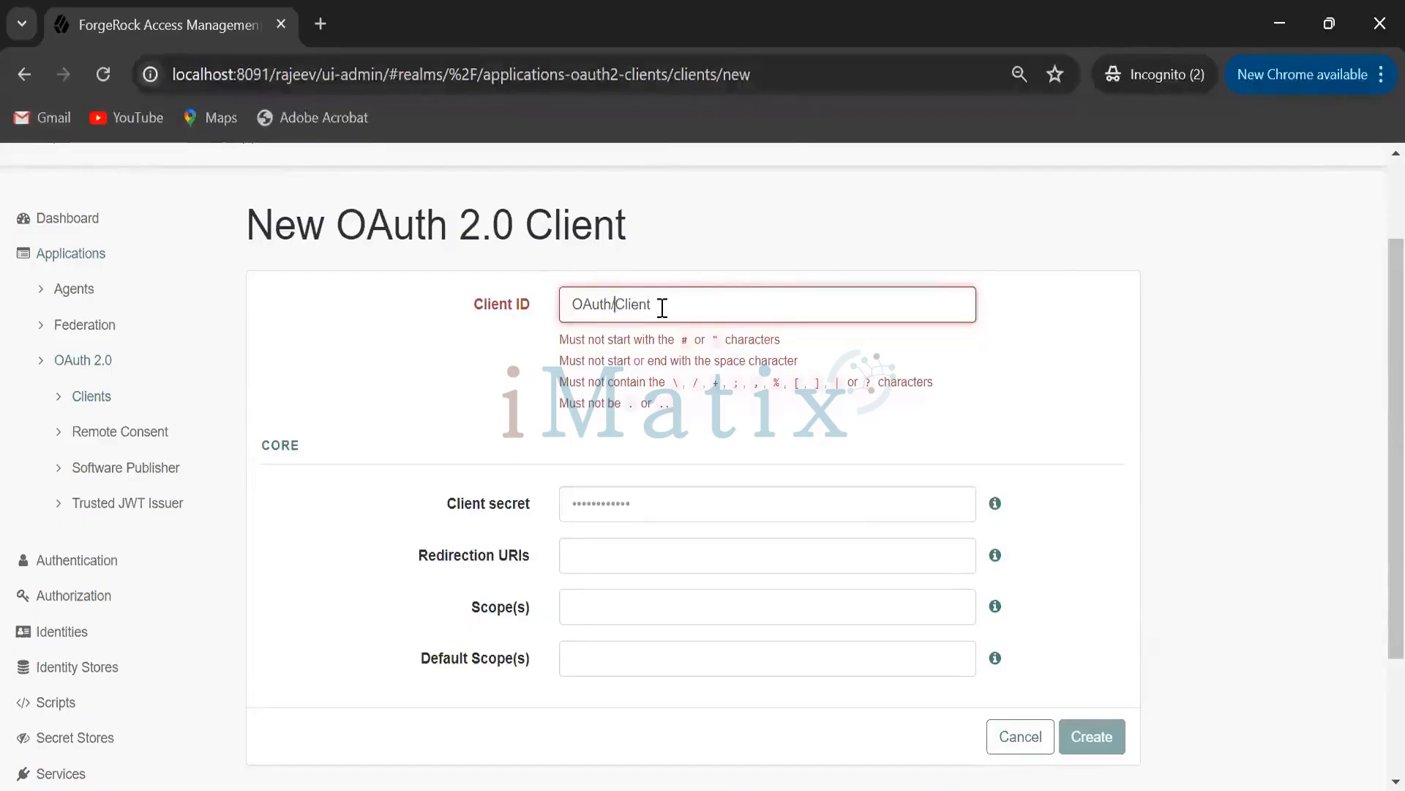
key("BackSpace")
type("_")
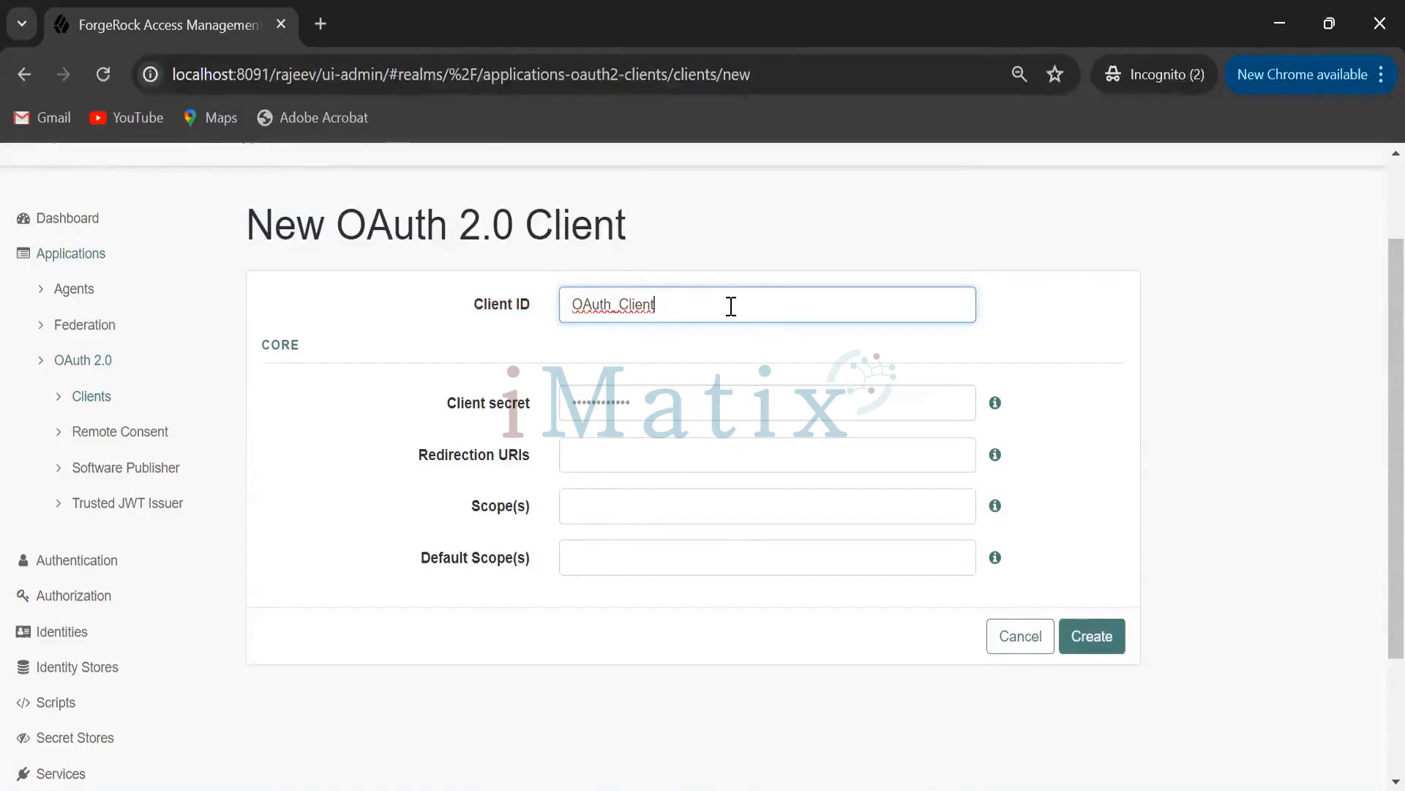
left_click(1004, 309)
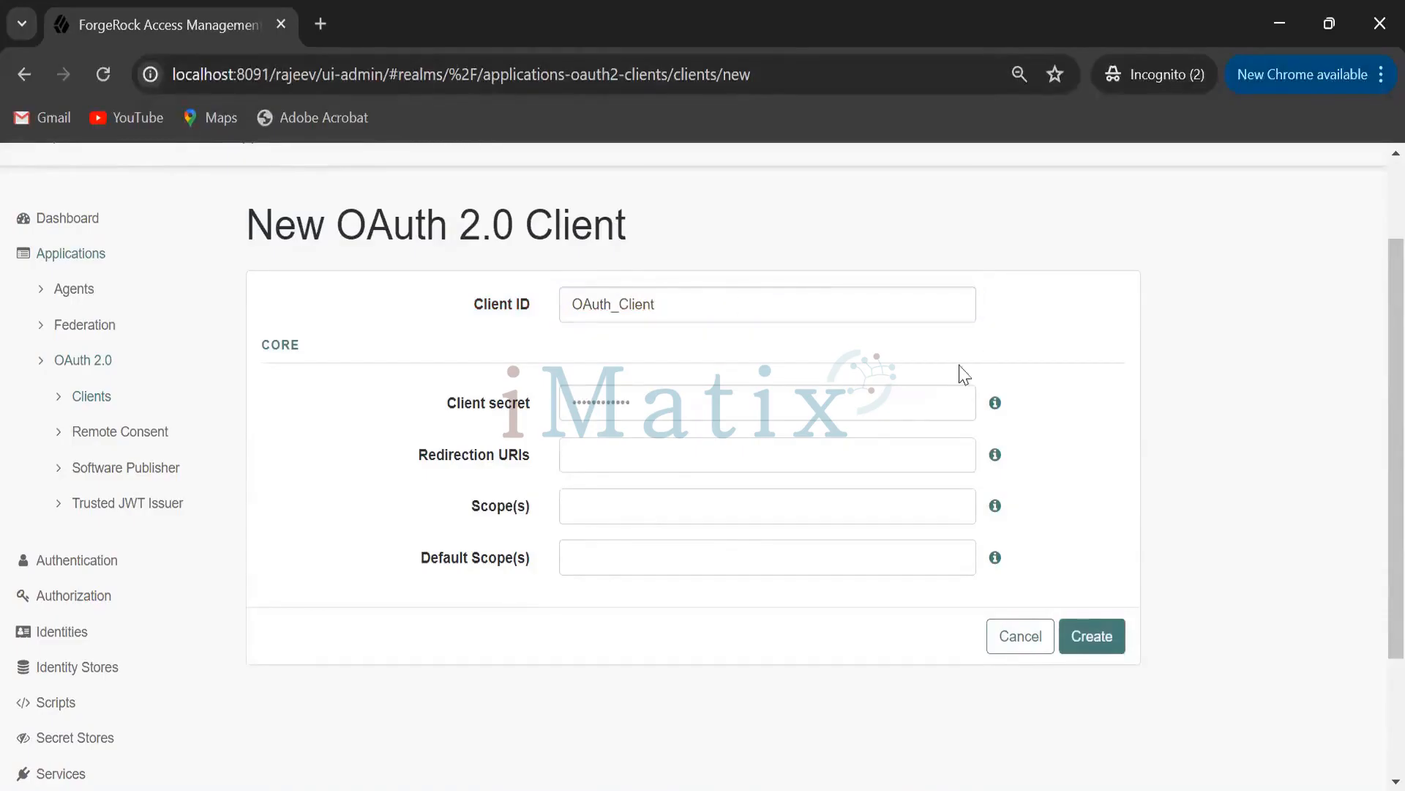
scroll(1043, 402, "down", 2)
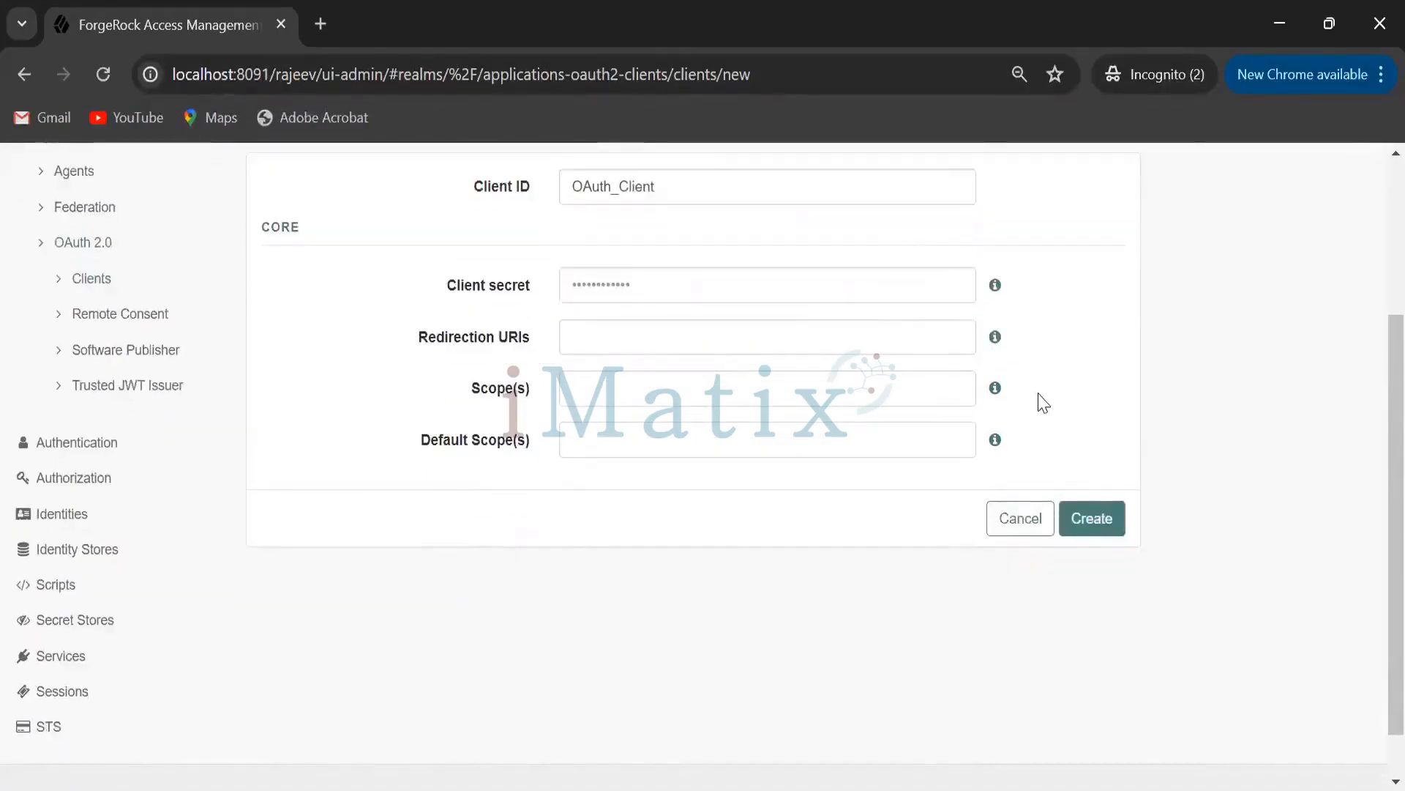
Begin typing the client's redirection URI, then switch to the Notepad++ URL notes.
left_click(868, 338)
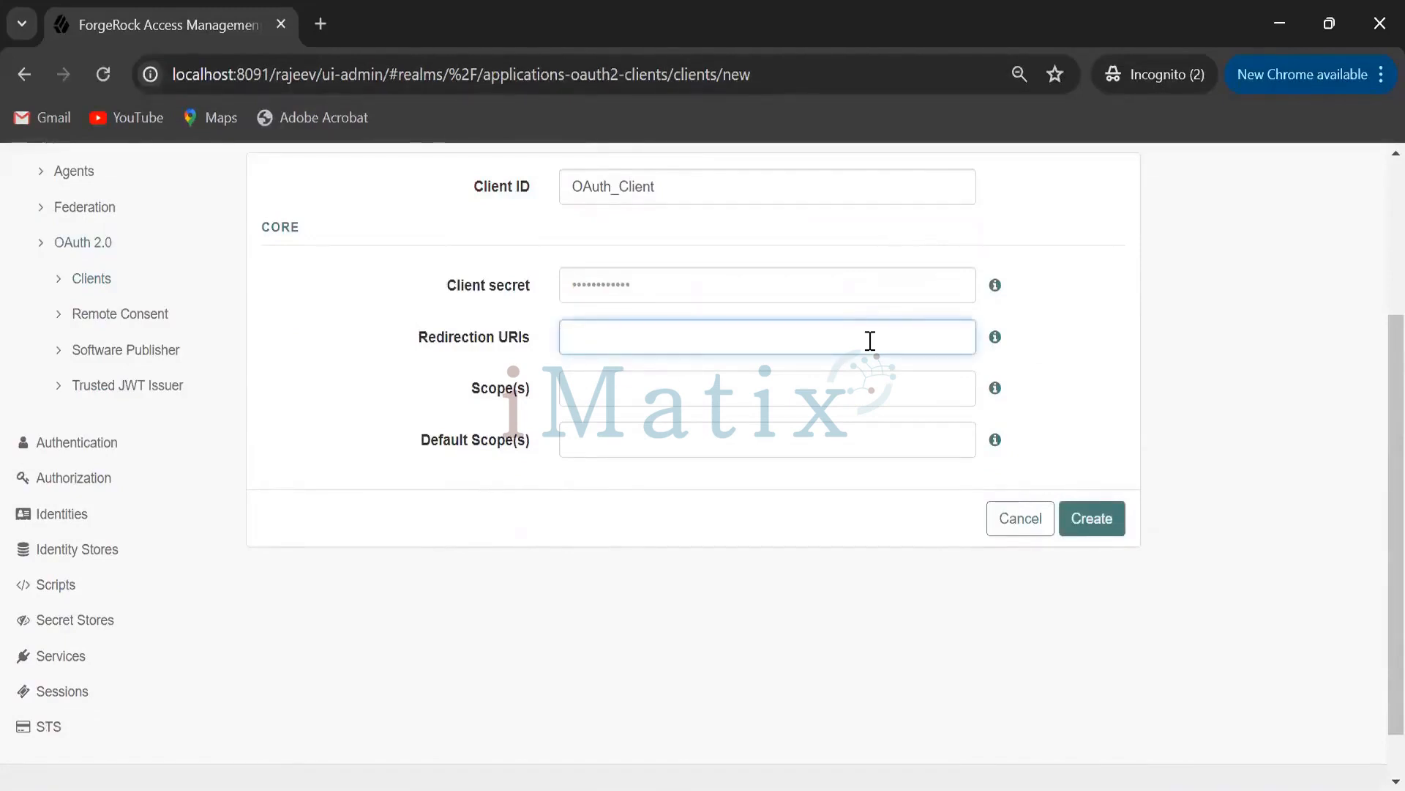
type("www.")
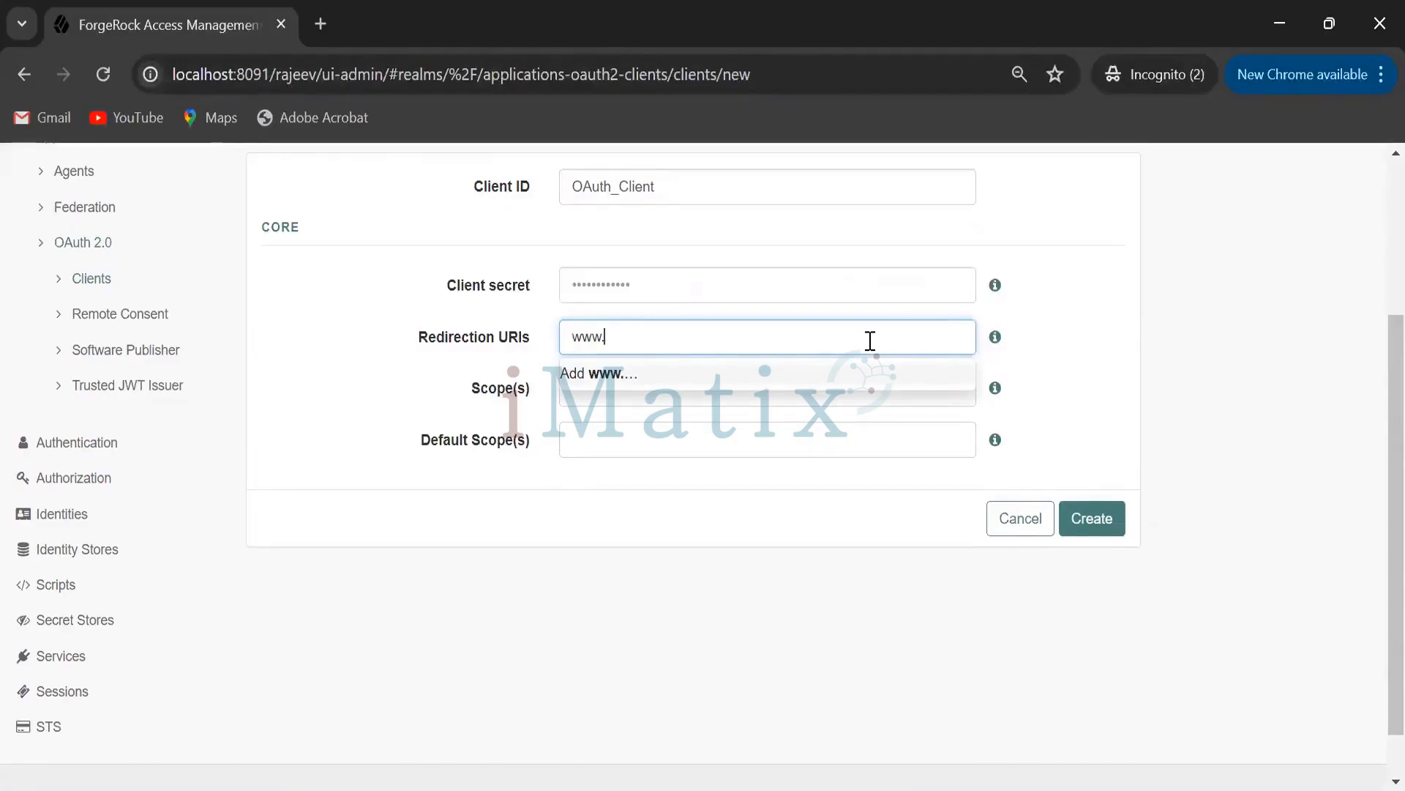
type("l")
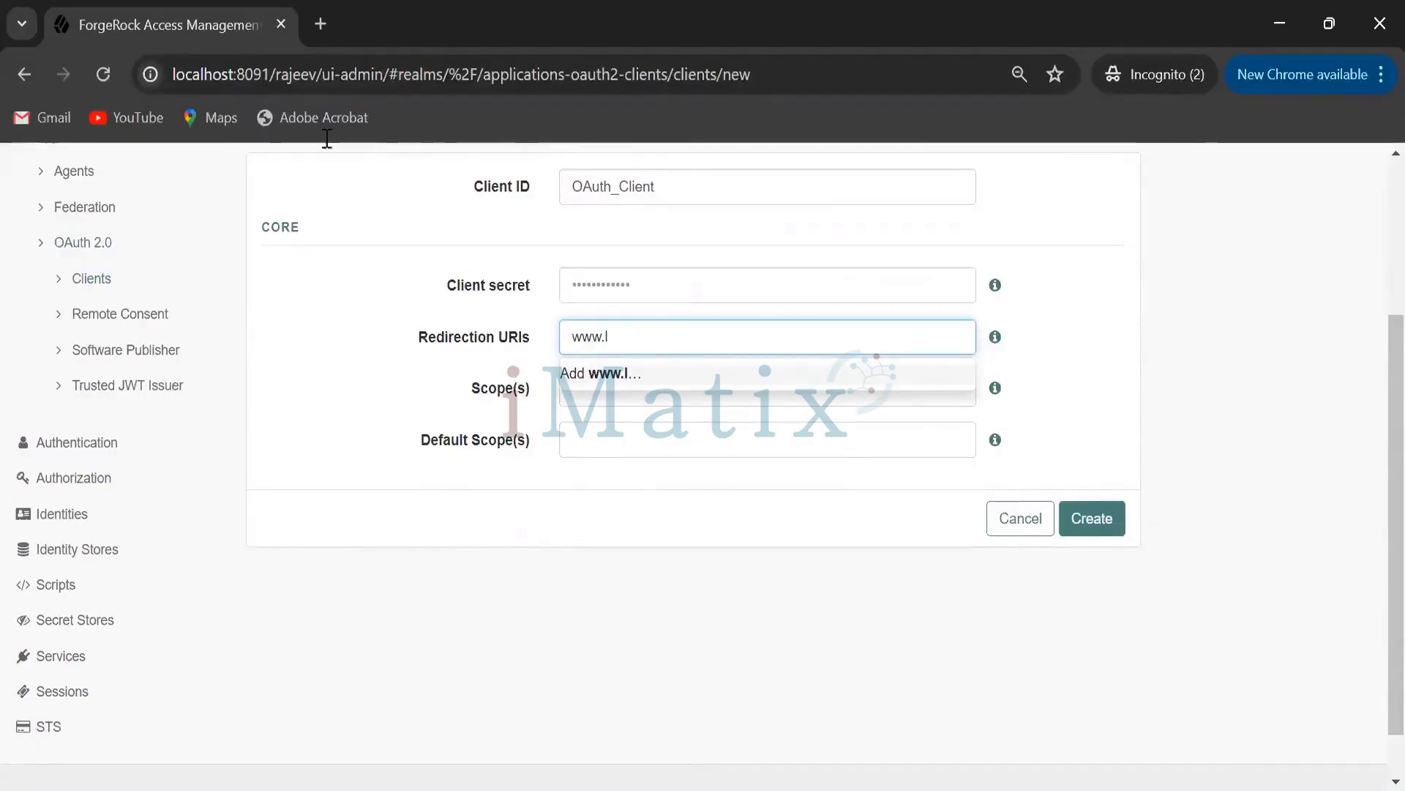
key("alt+Tab")
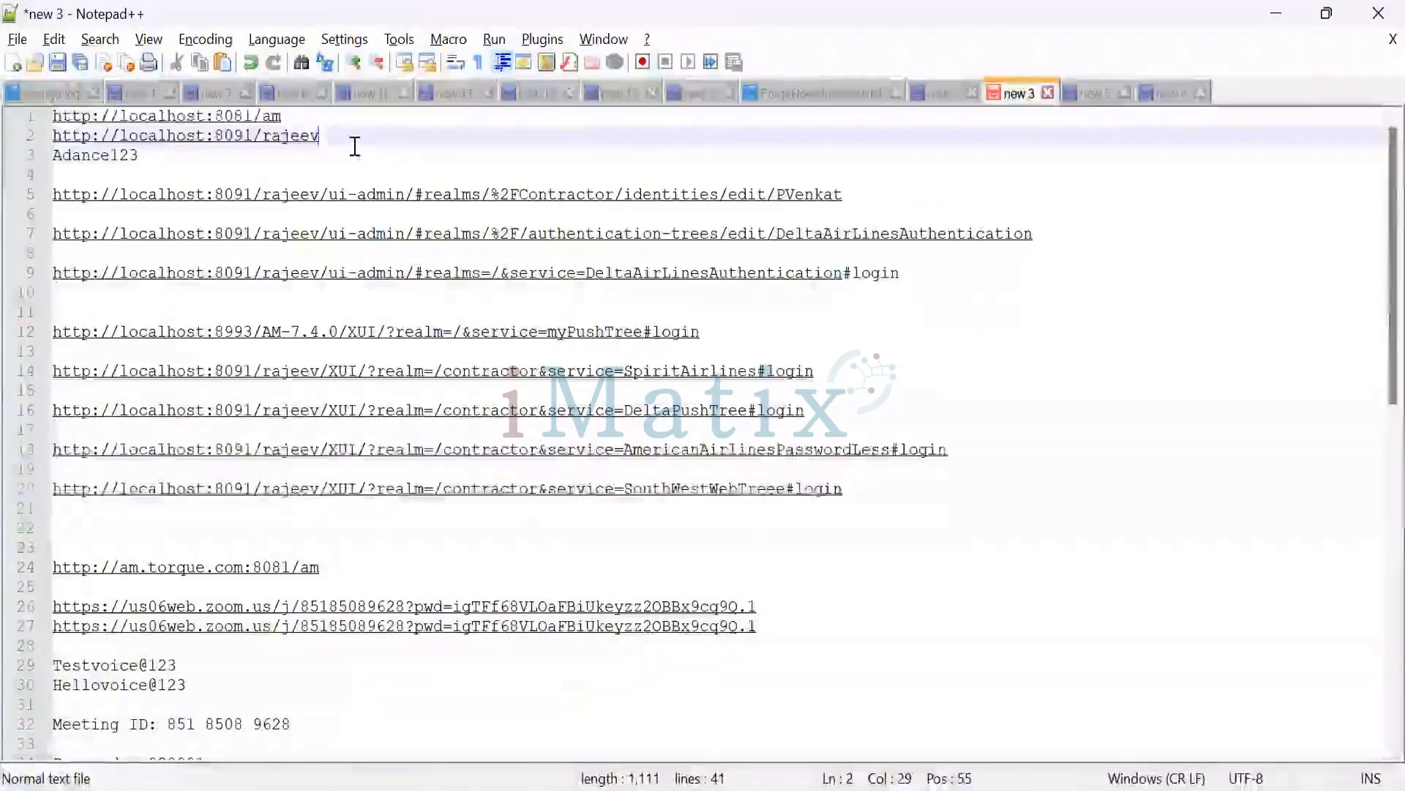
left_click(50, 135, "shift")
key("ctrl+c")
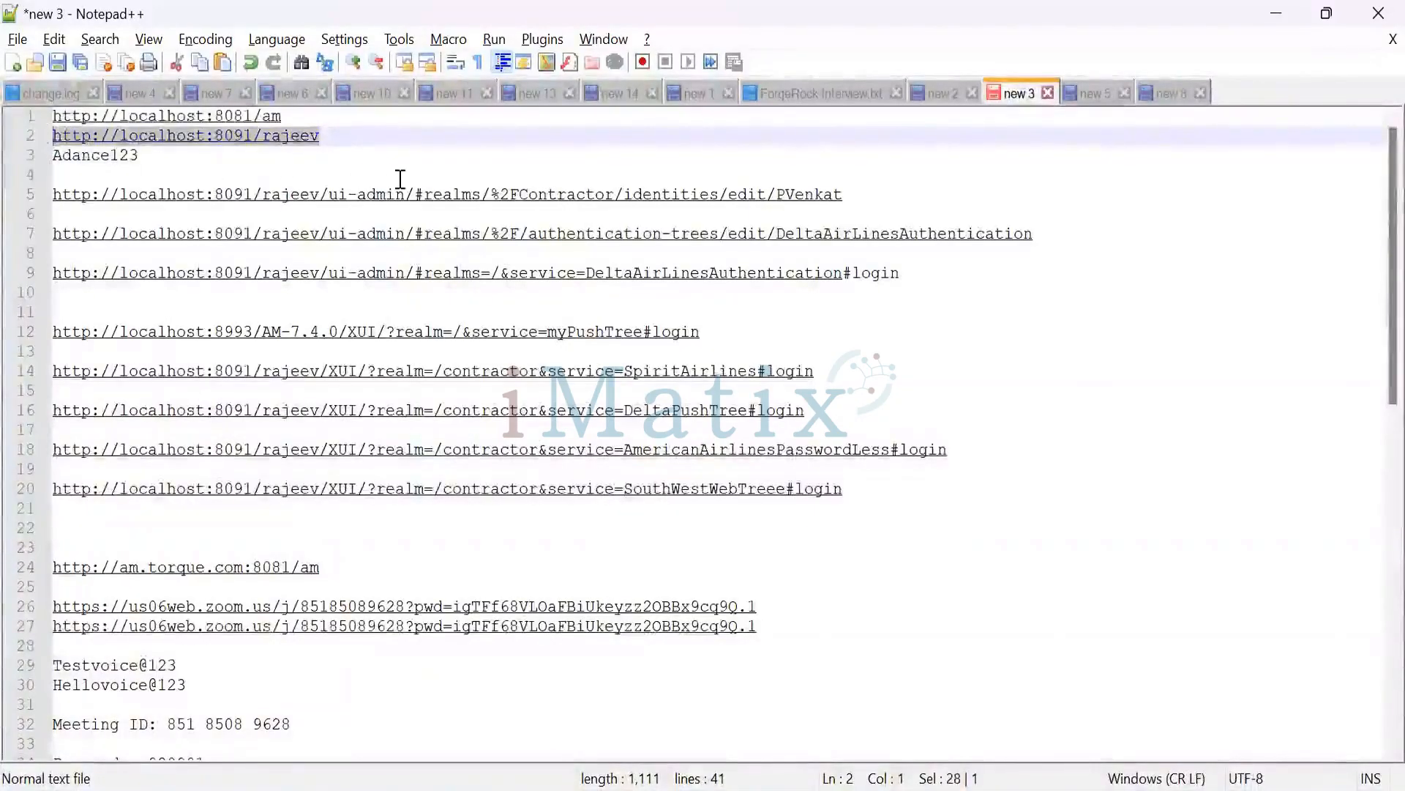
left_click(322, 138)
key("Return")
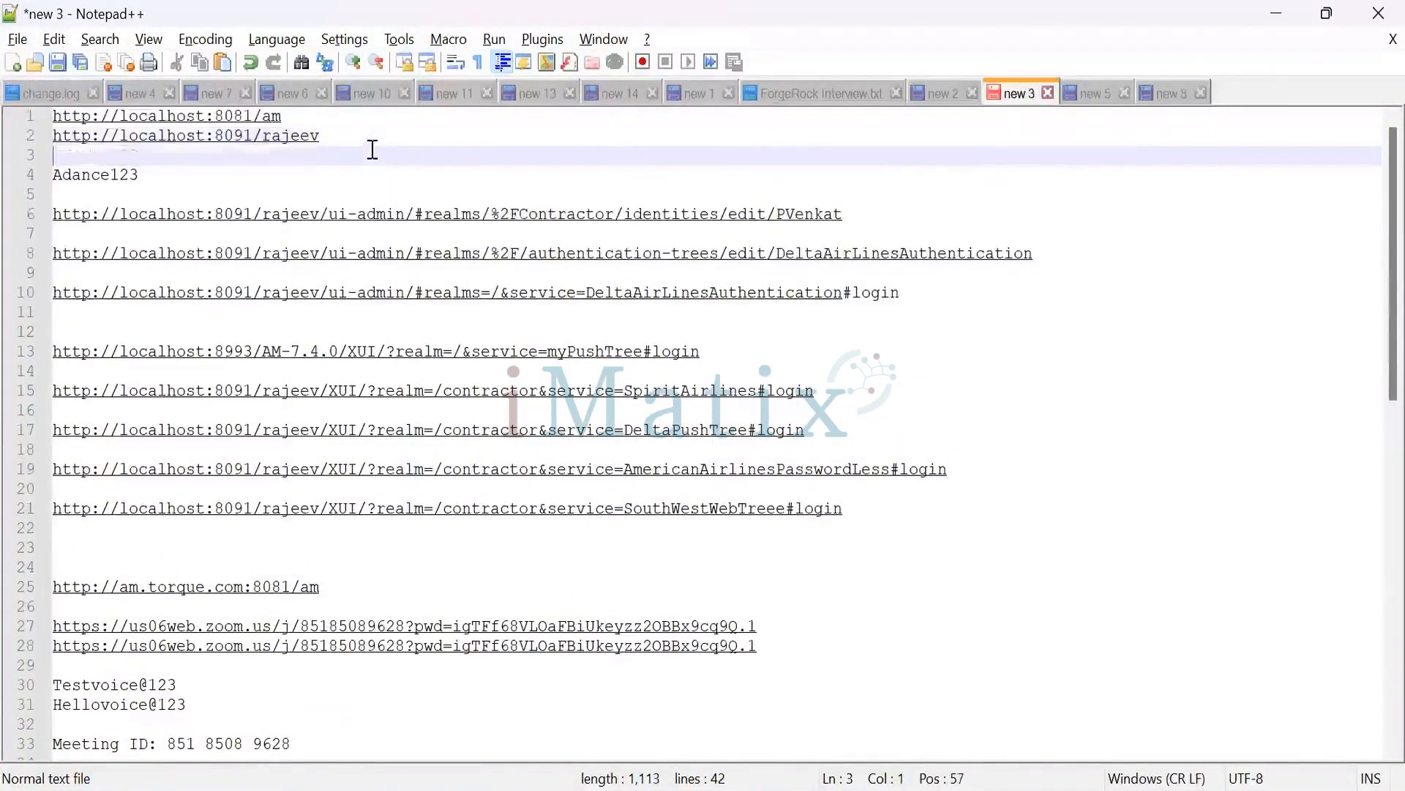
key("ctrl+v")
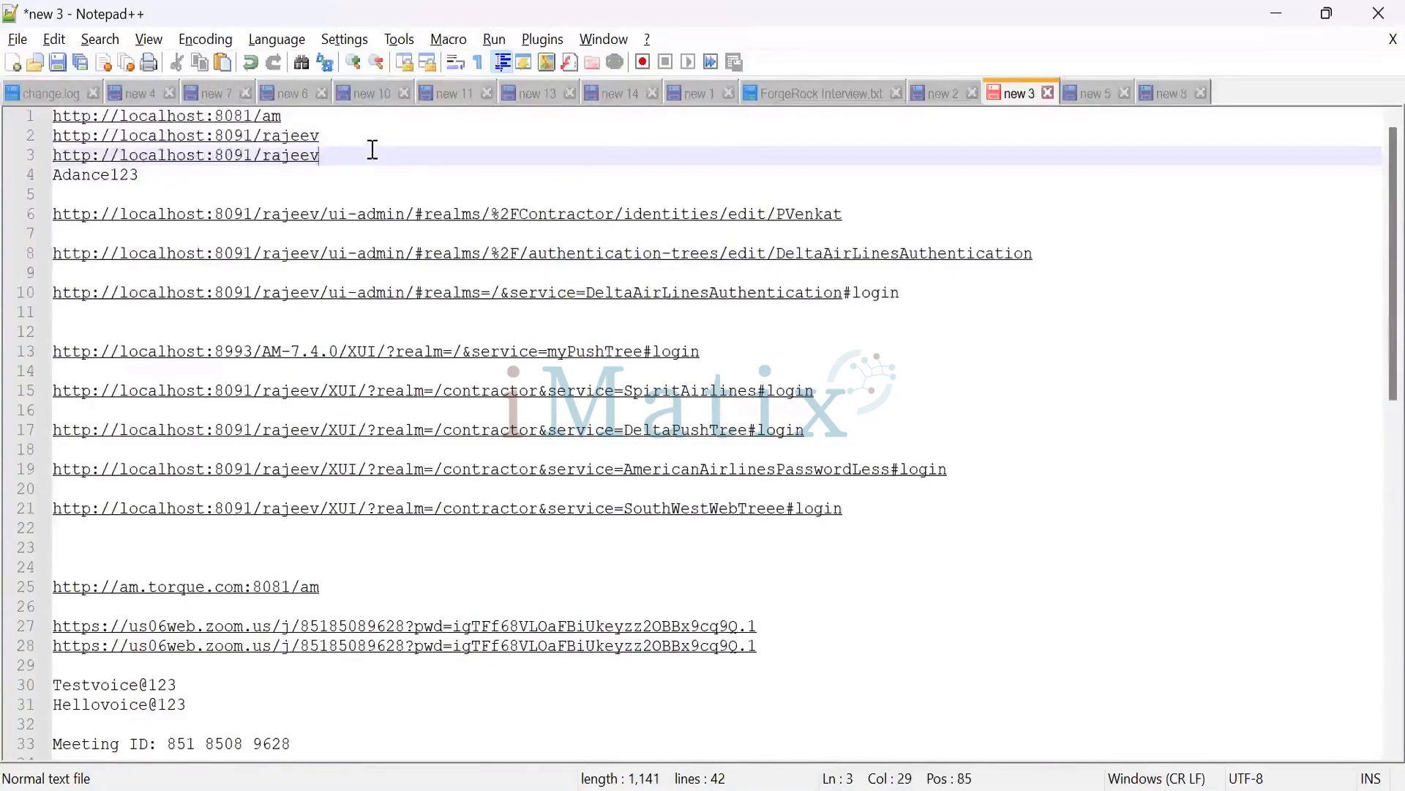
type("/i")
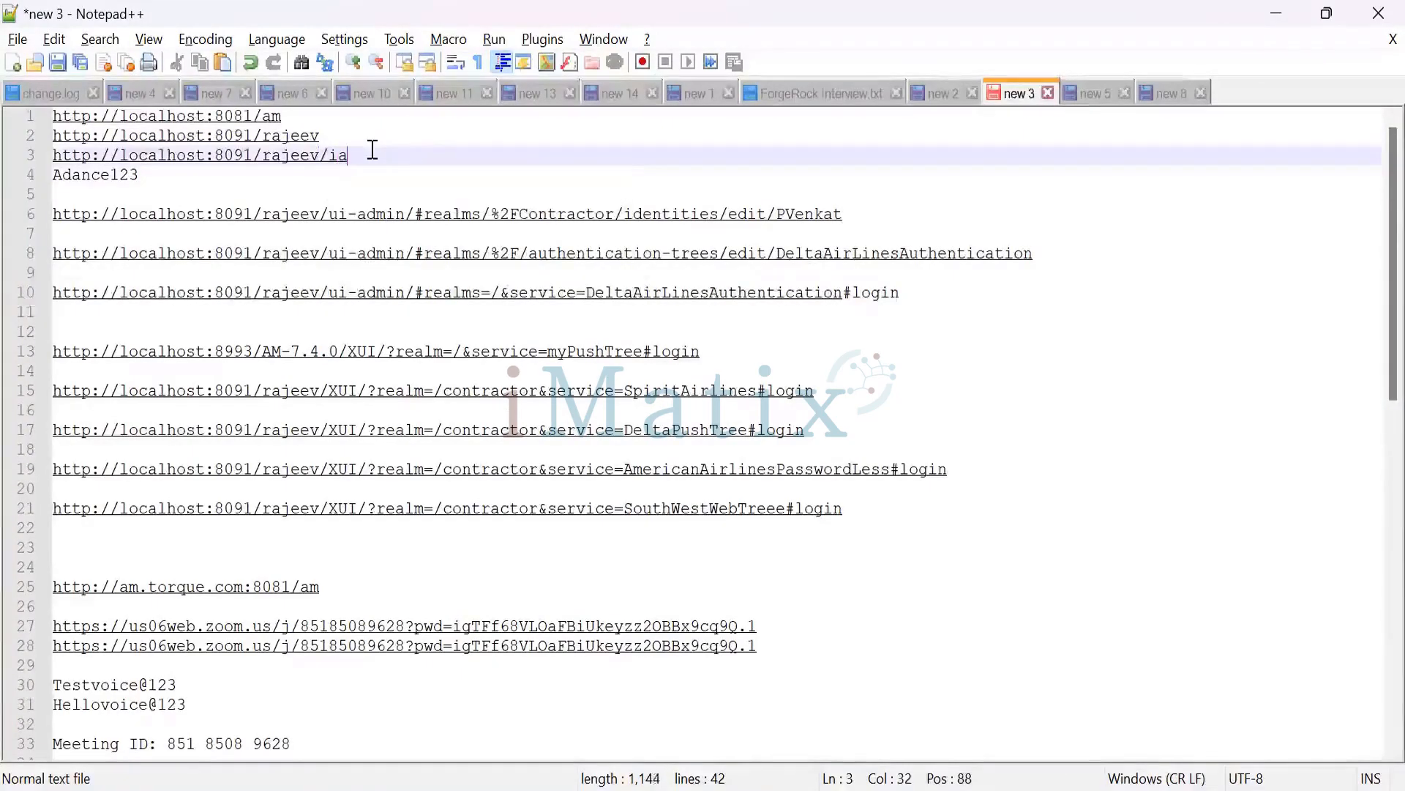
type("s")
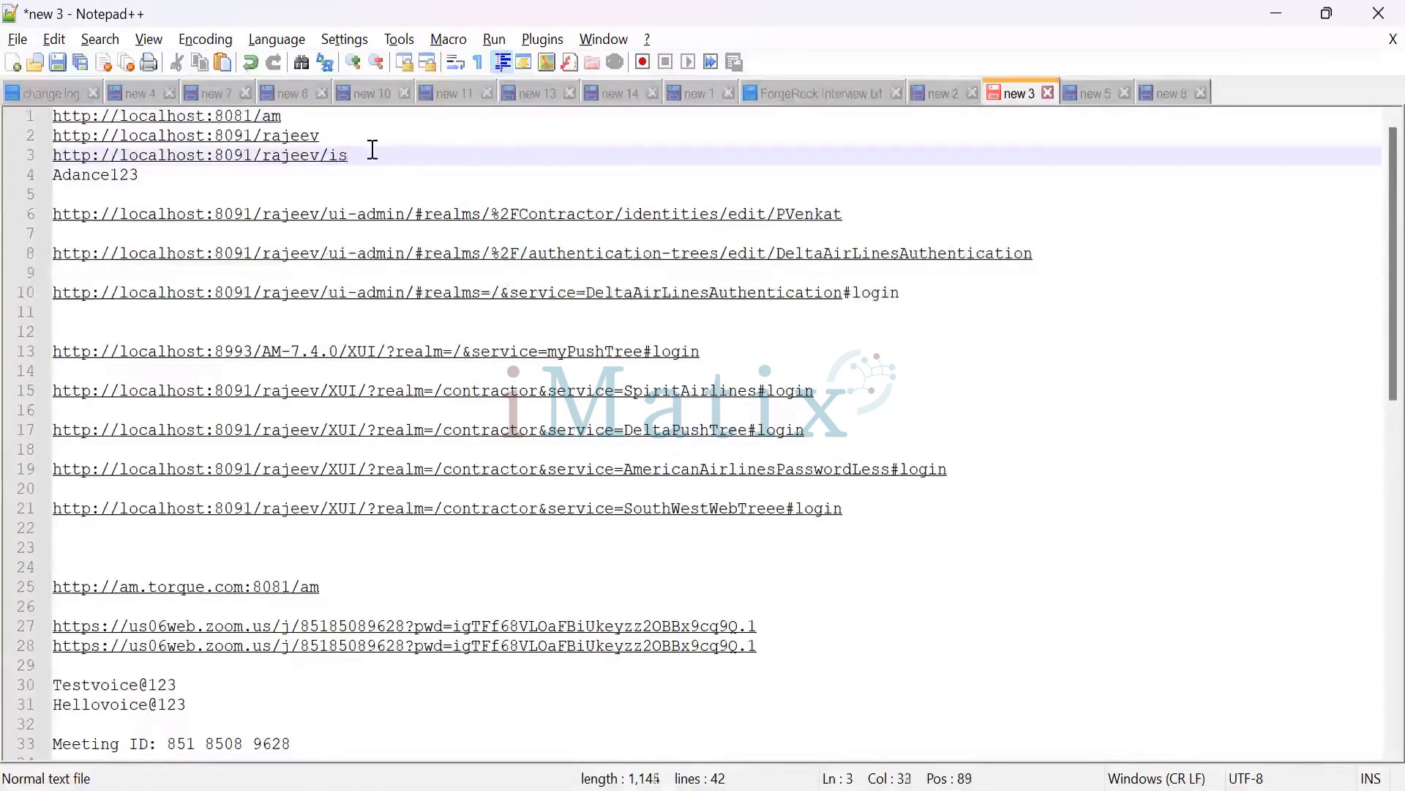
type("Alive.jsp")
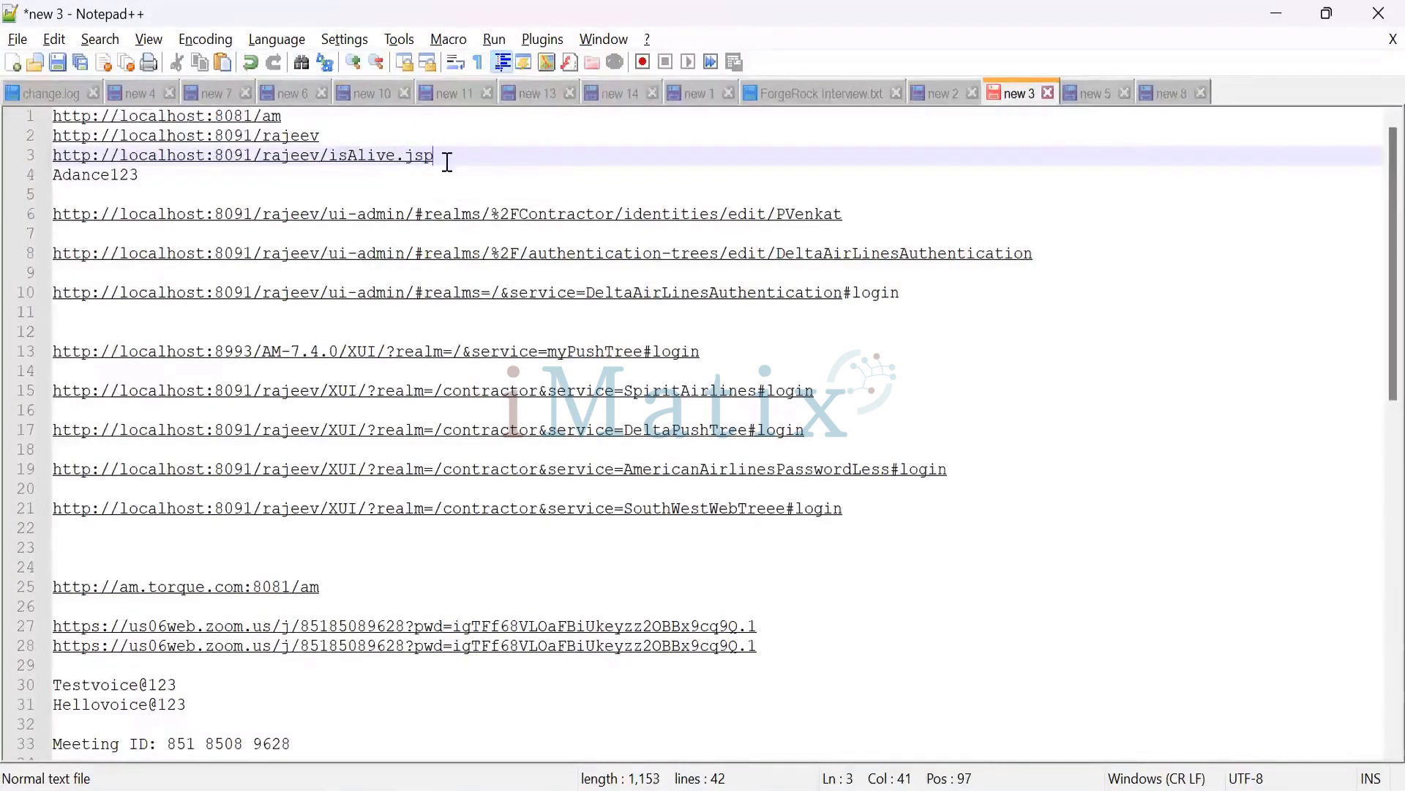
left_click_drag(445, 157, 51, 155)
key("ctrl+c")
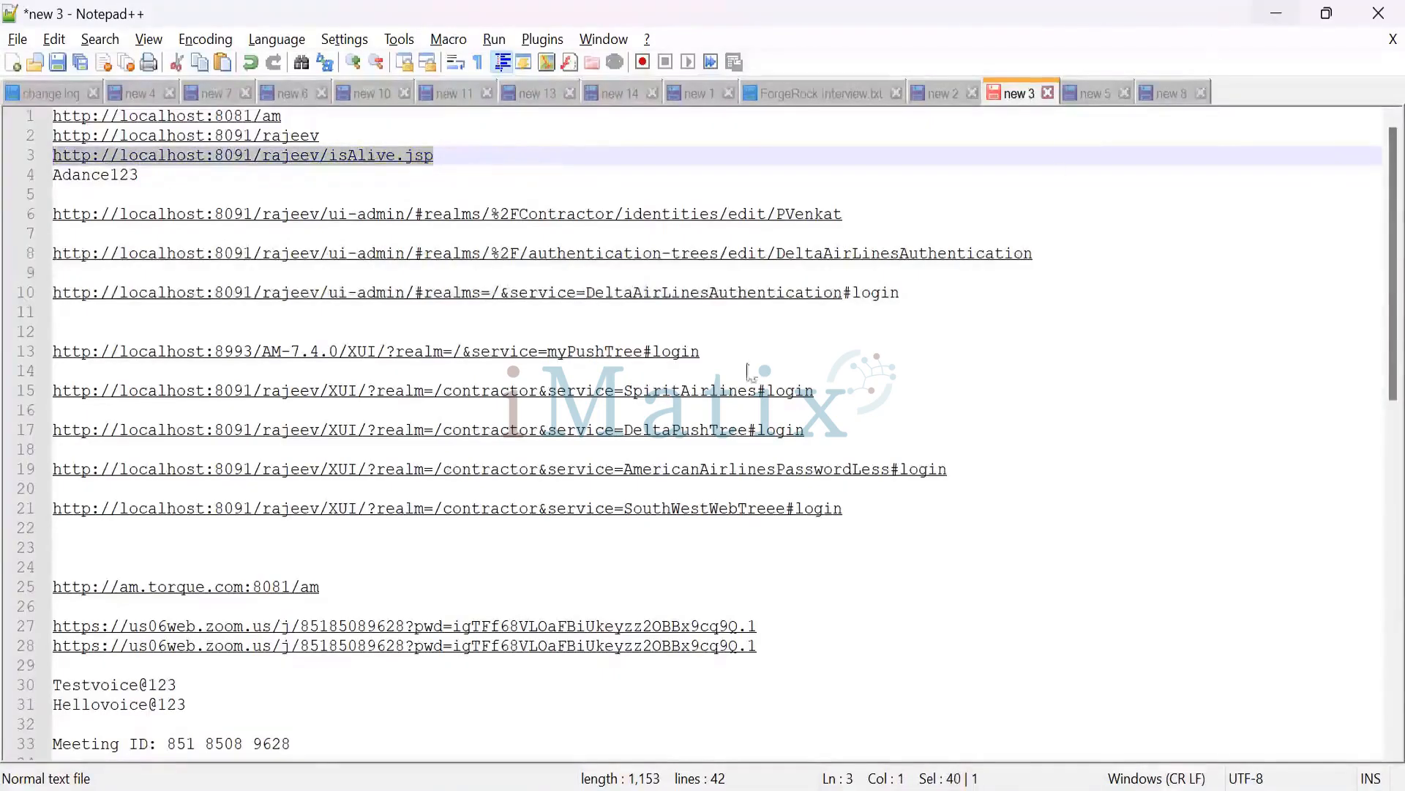
left_click(1276, 13)
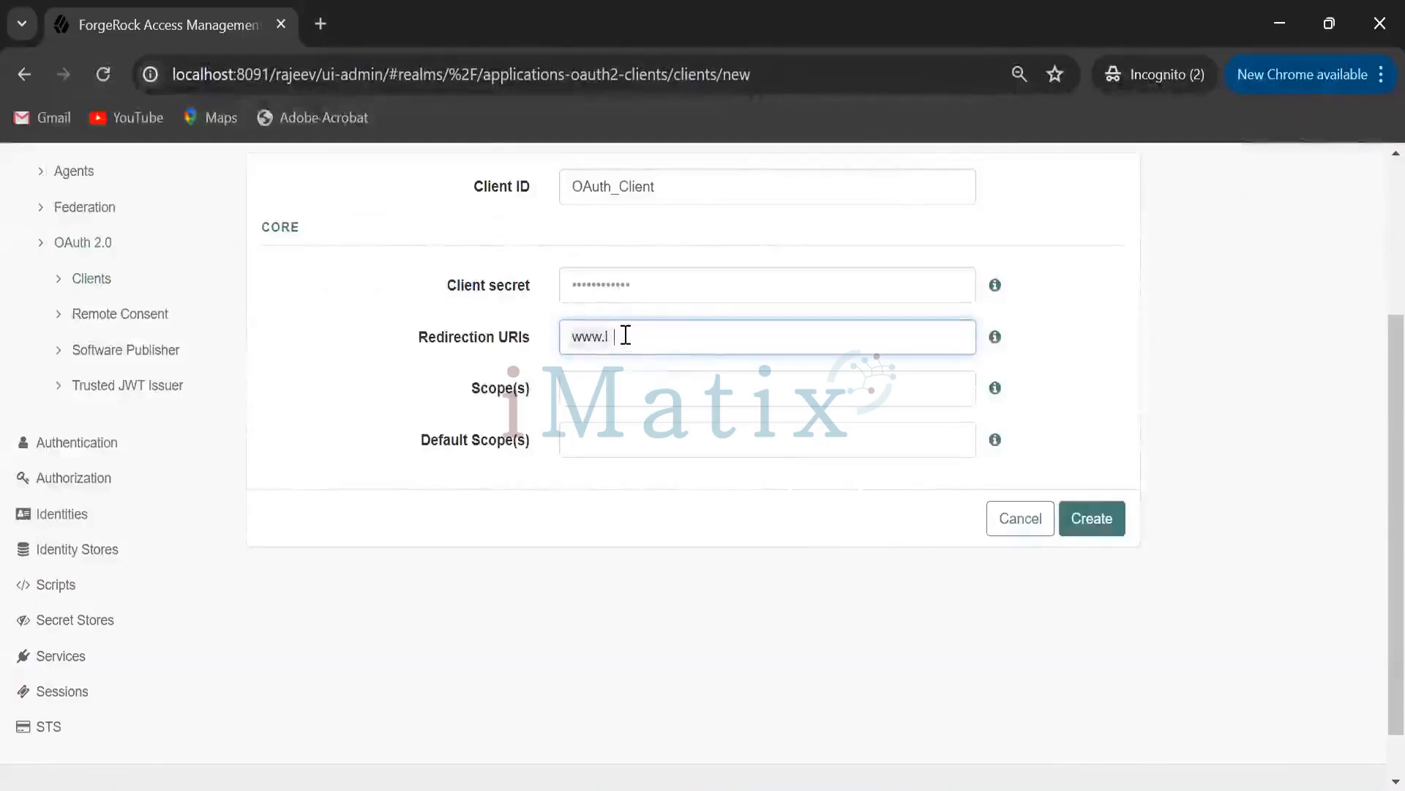
key("BackSpace")
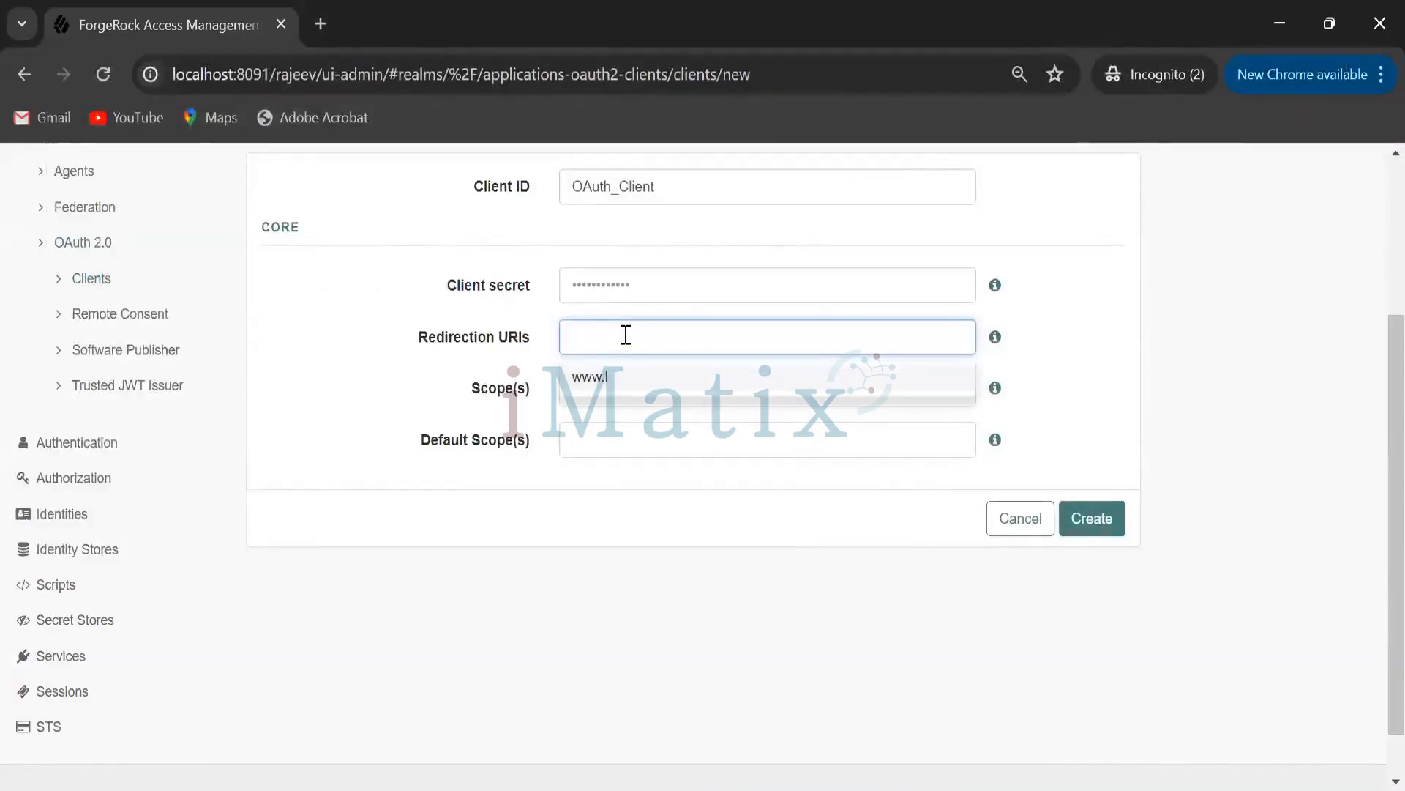
key("ctrl+v")
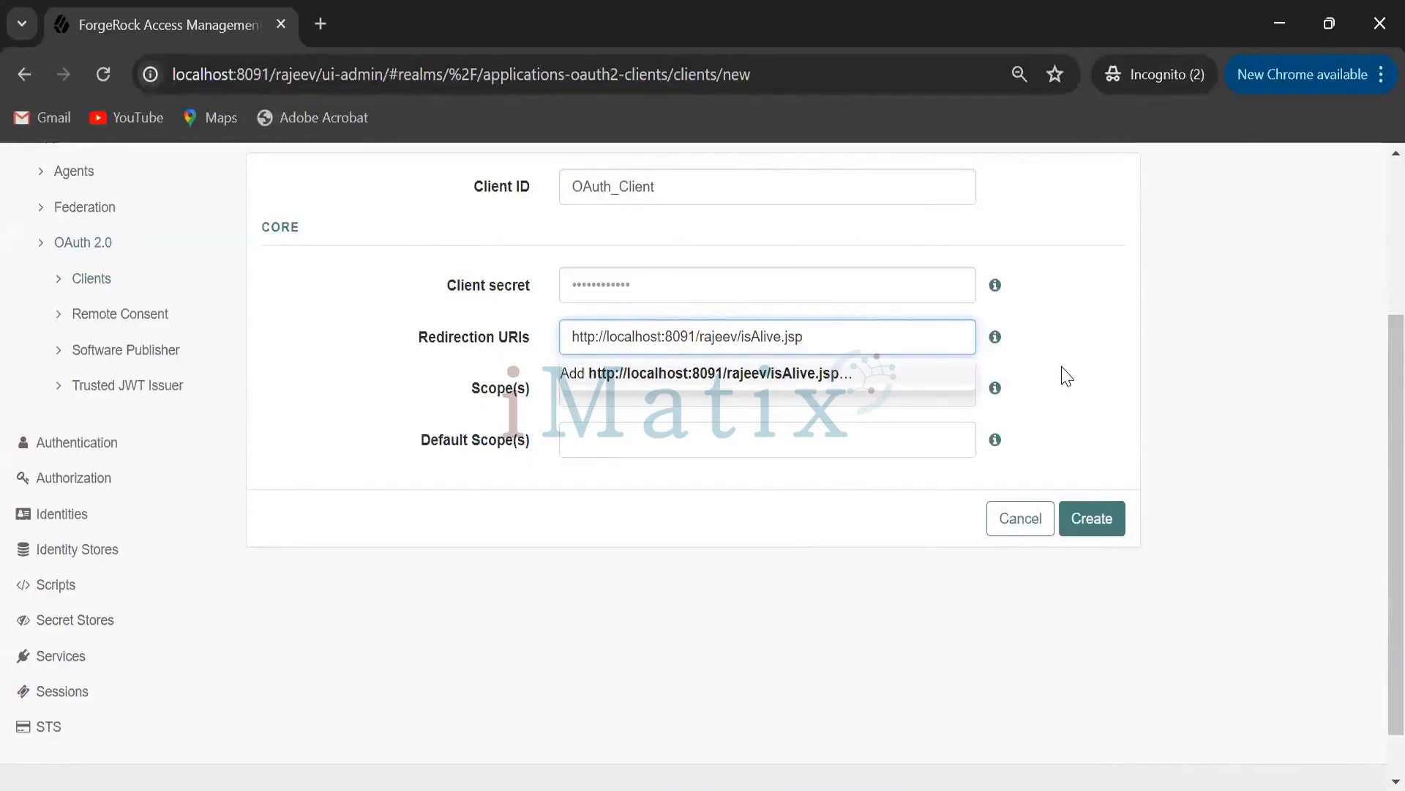
left_click(1032, 368)
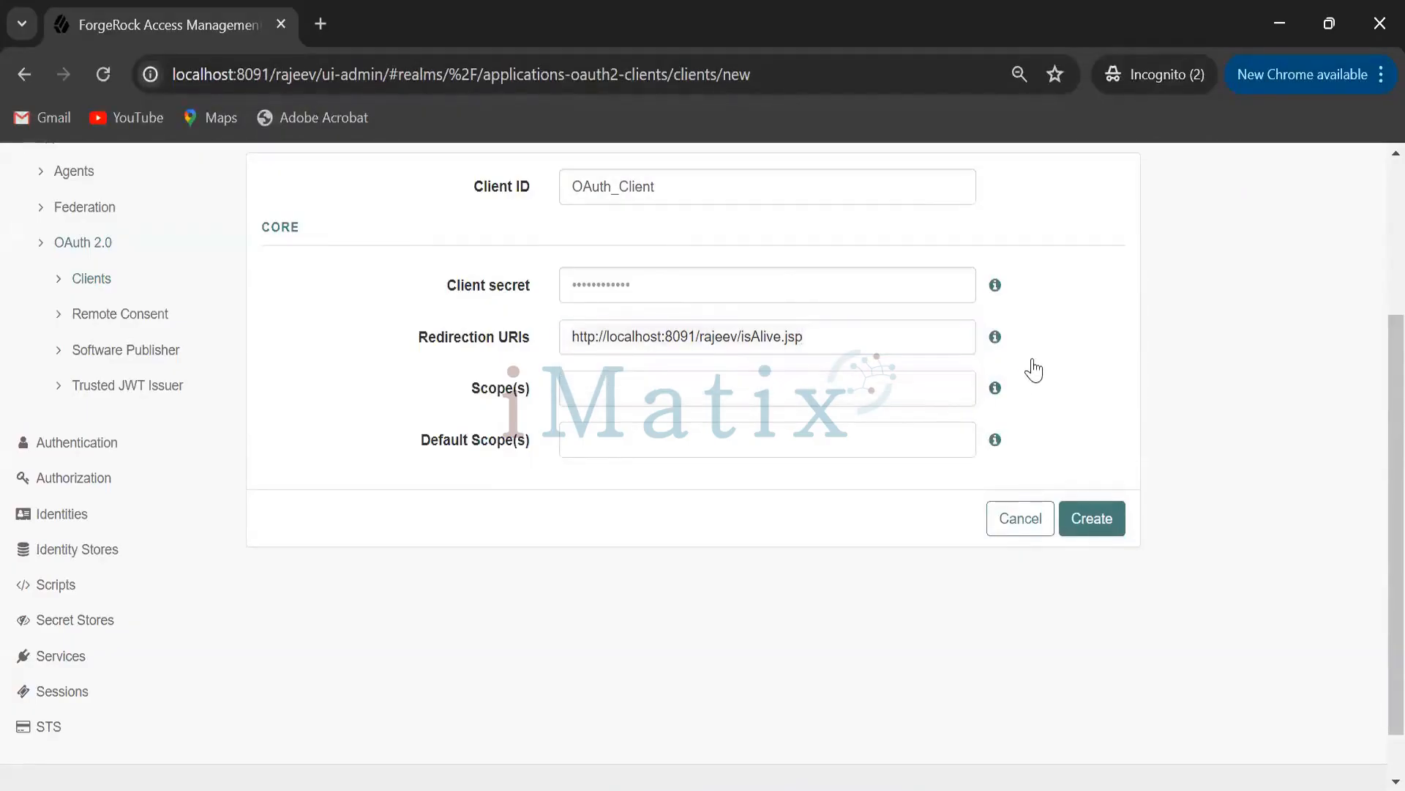
Set the client's scope to write.
left_click(857, 389)
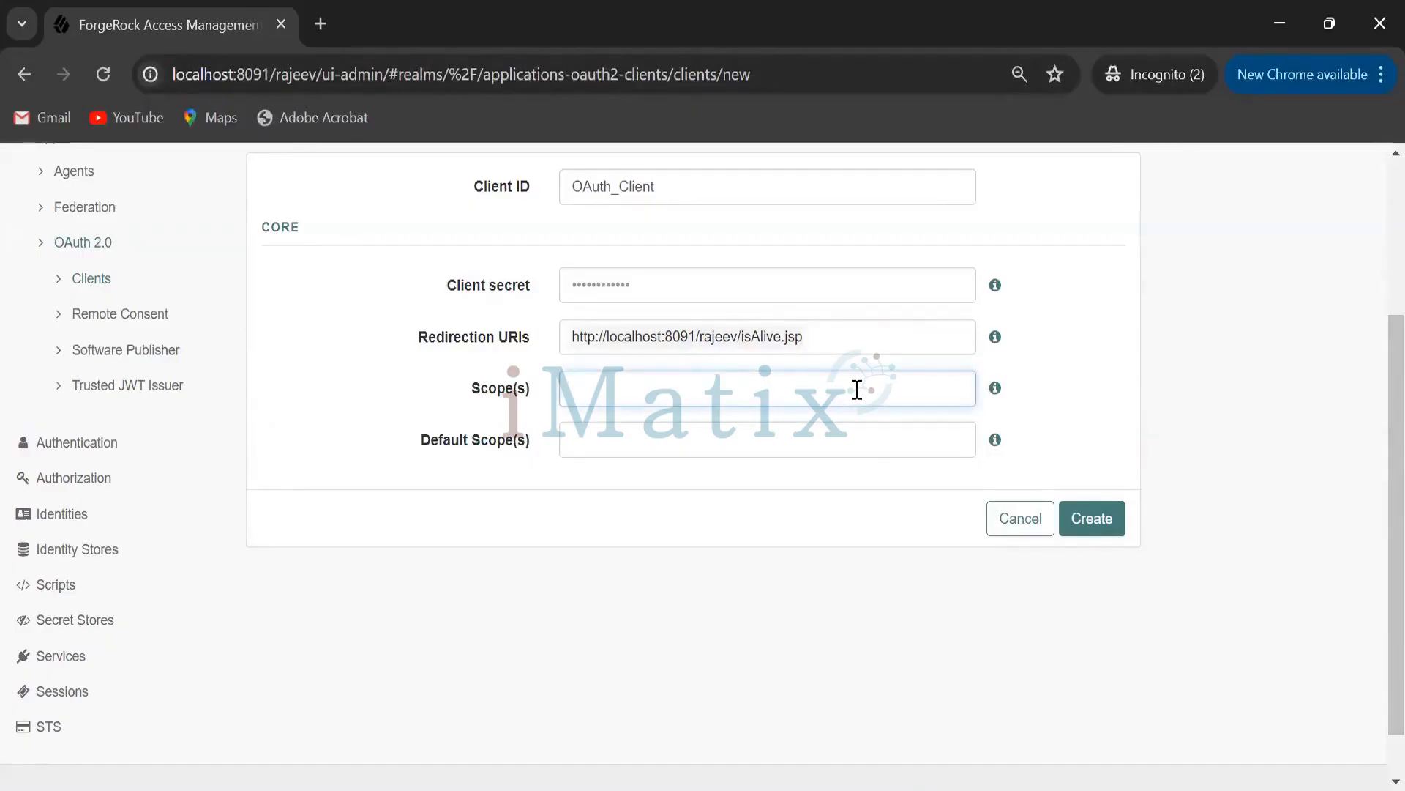
type("right")
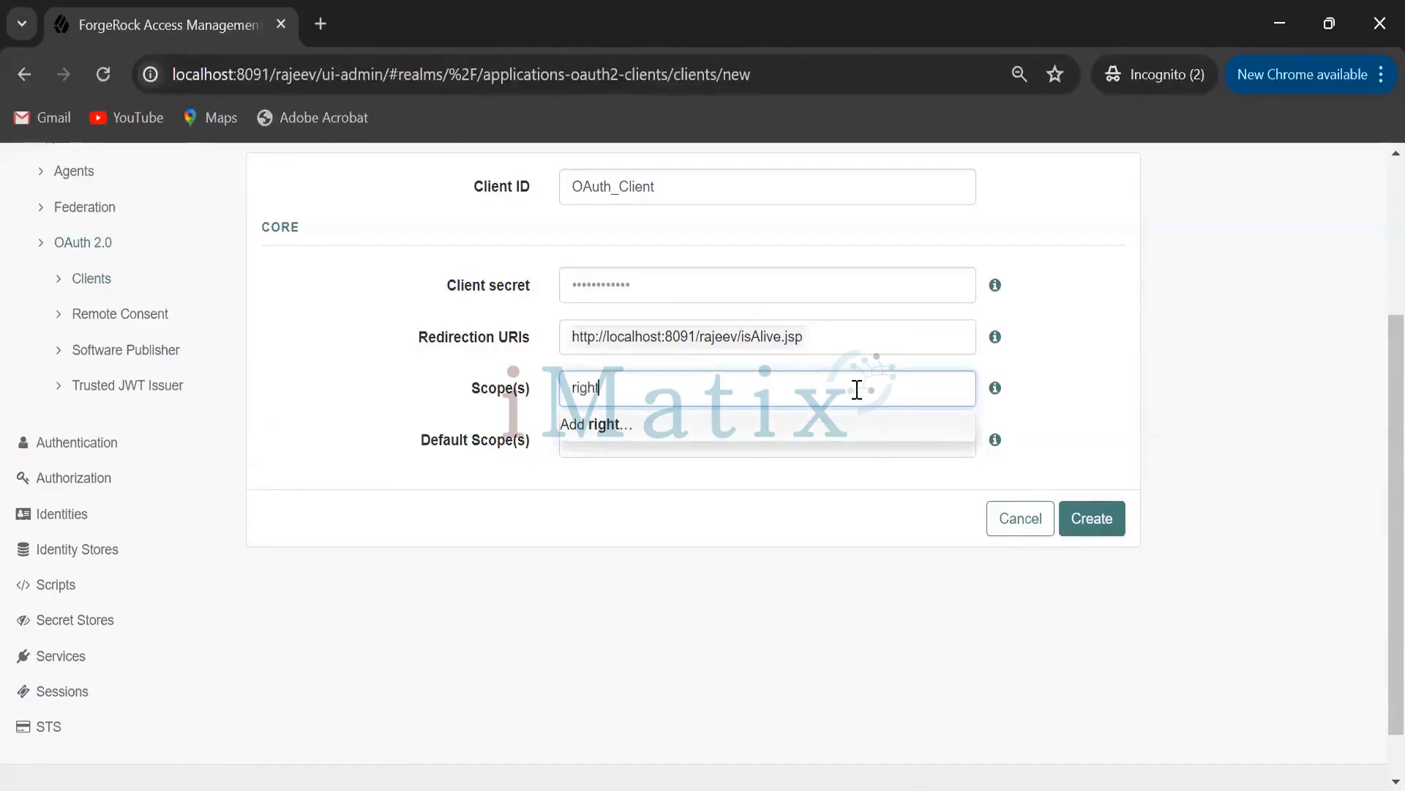
key("BackSpace")
key("BackSpace")
key("BackSpace")
key("BackSpace")
key("BackSpace")
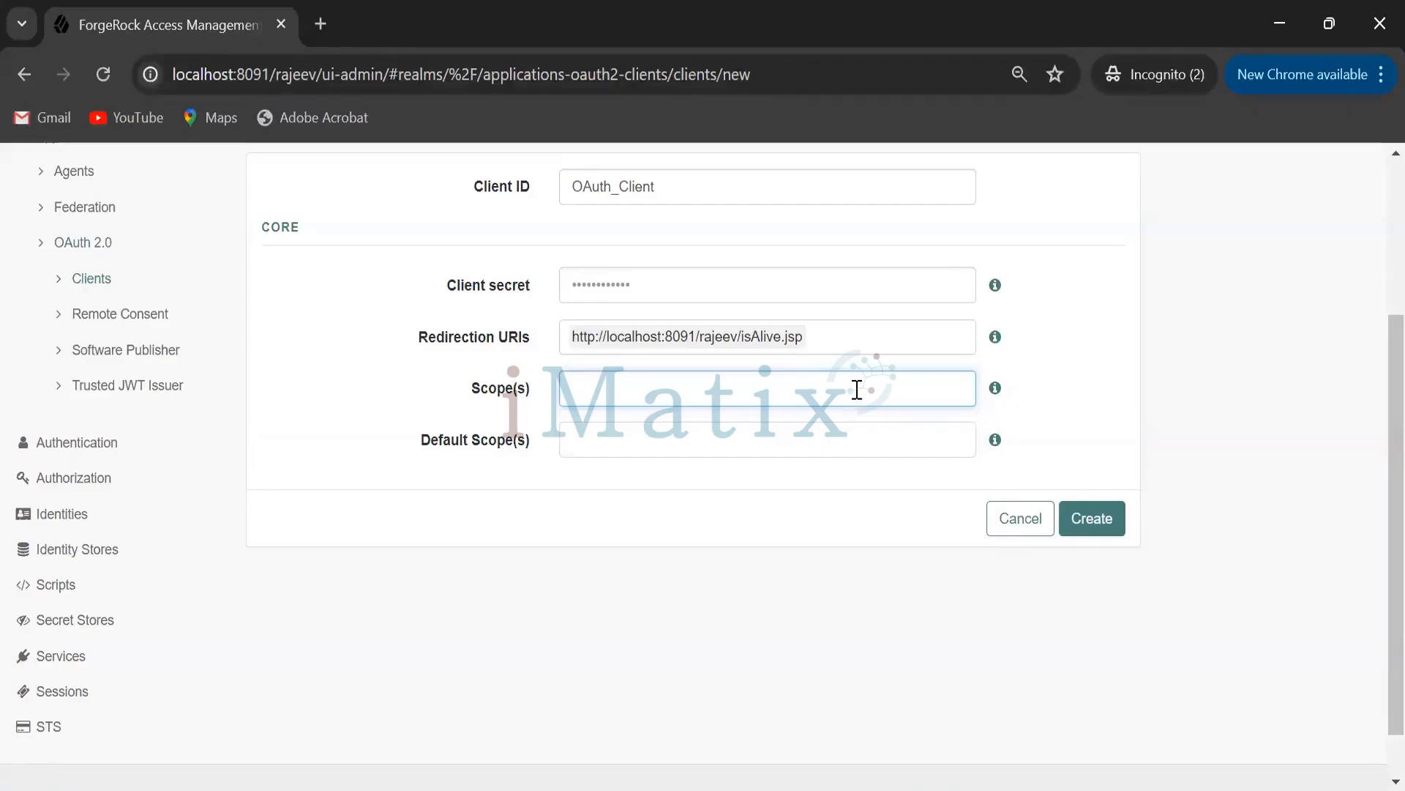
type("writ")
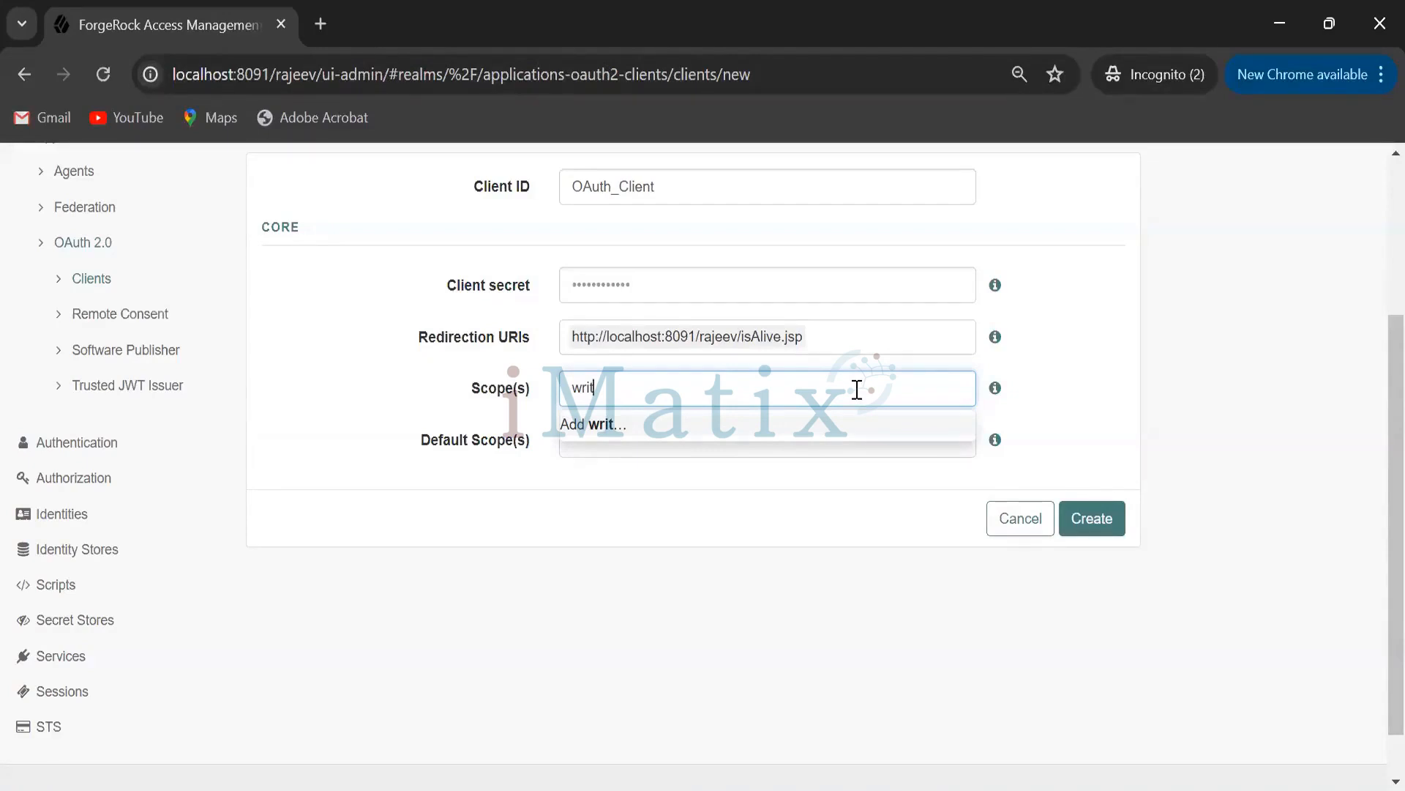
type("e")
left_click(1073, 399)
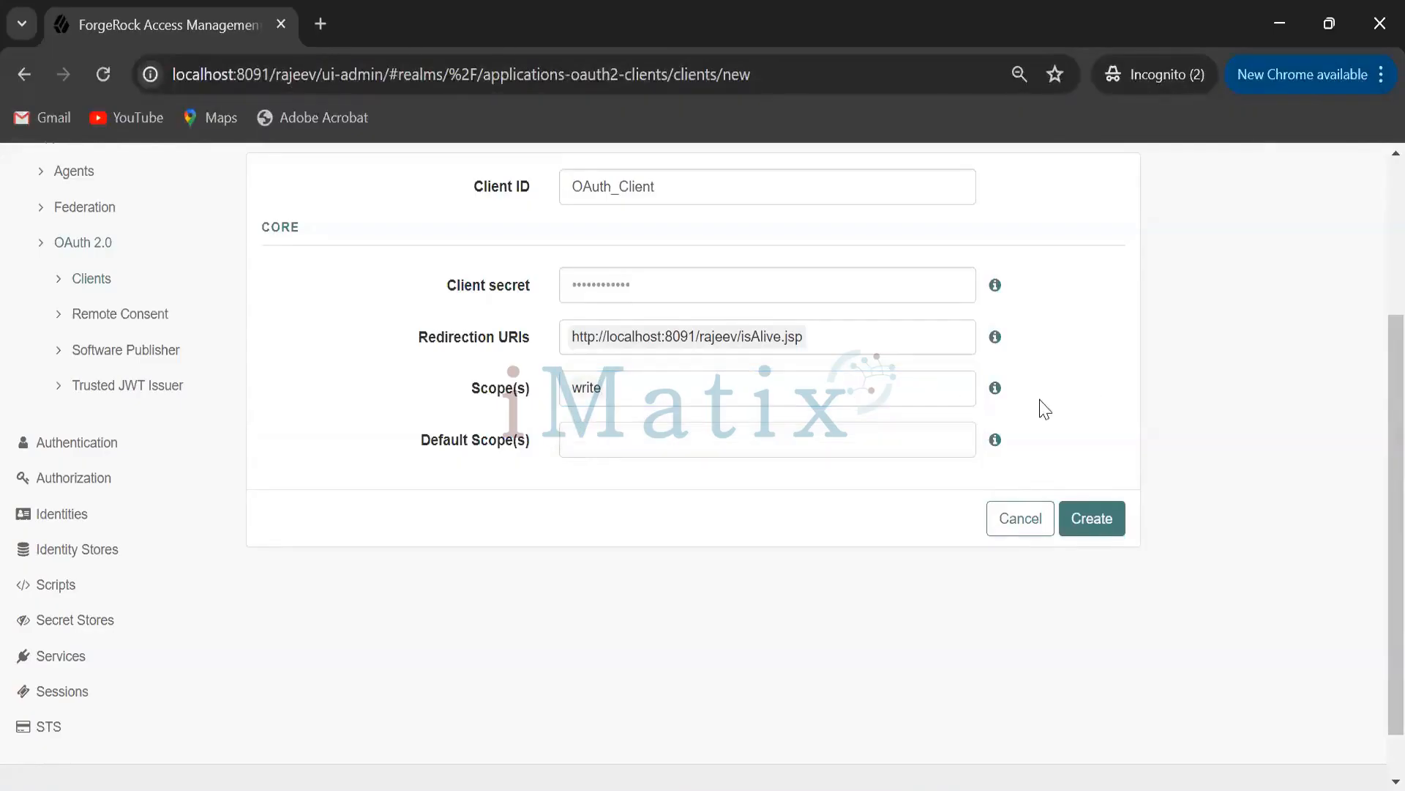
Create OAuth_Client, then save its Core tab settings.
left_click(1092, 518)
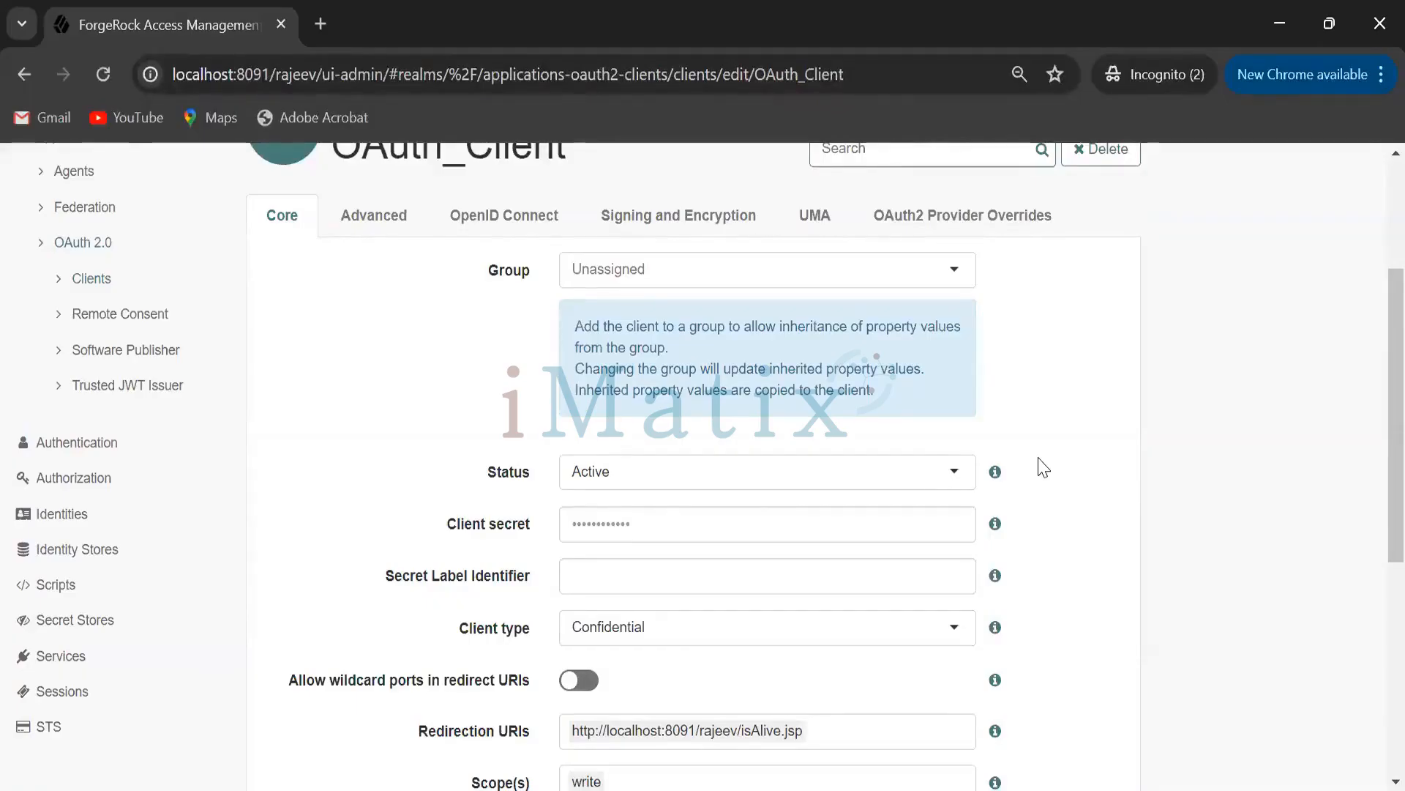
scroll(1060, 493, "down", 3)
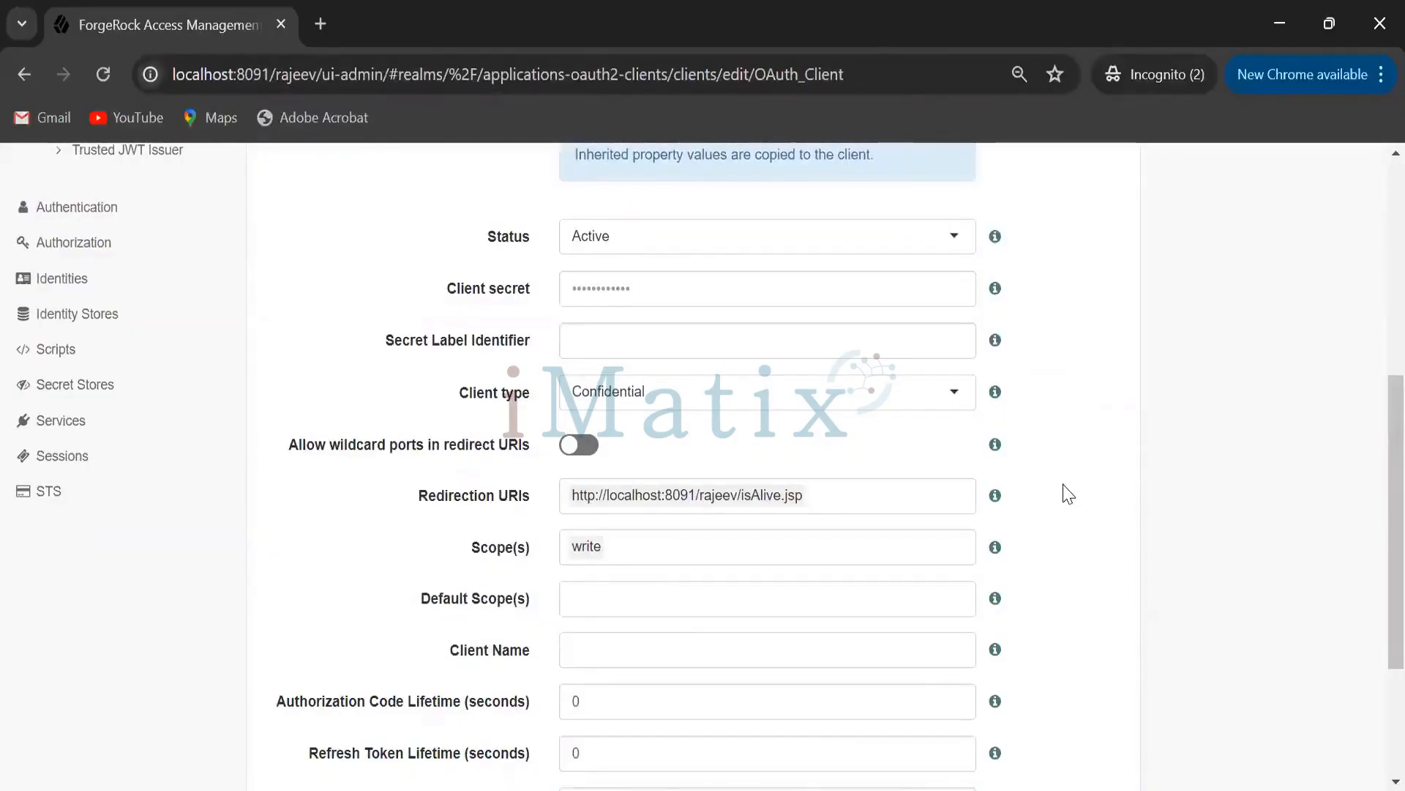
scroll(1091, 512, "down", 3)
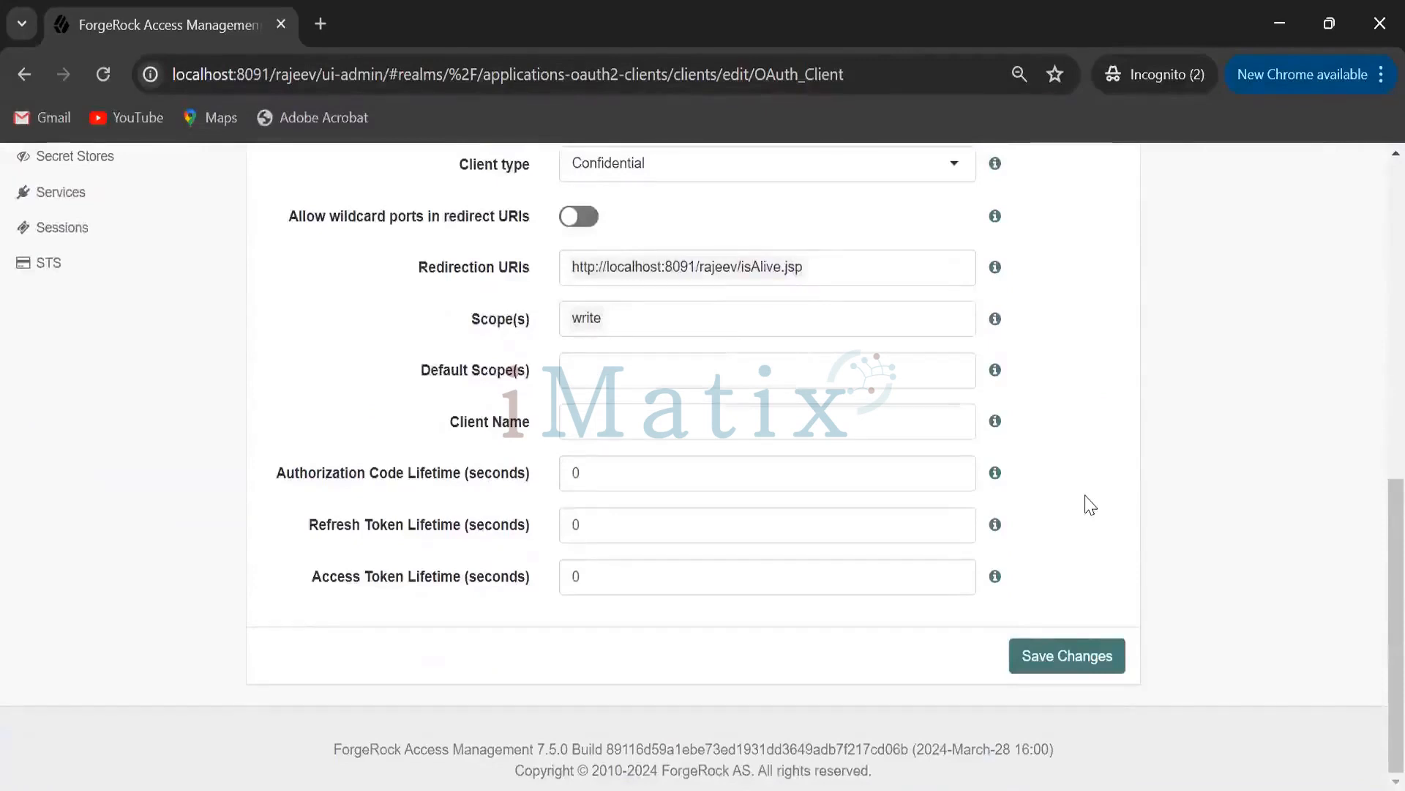
left_click(1060, 659)
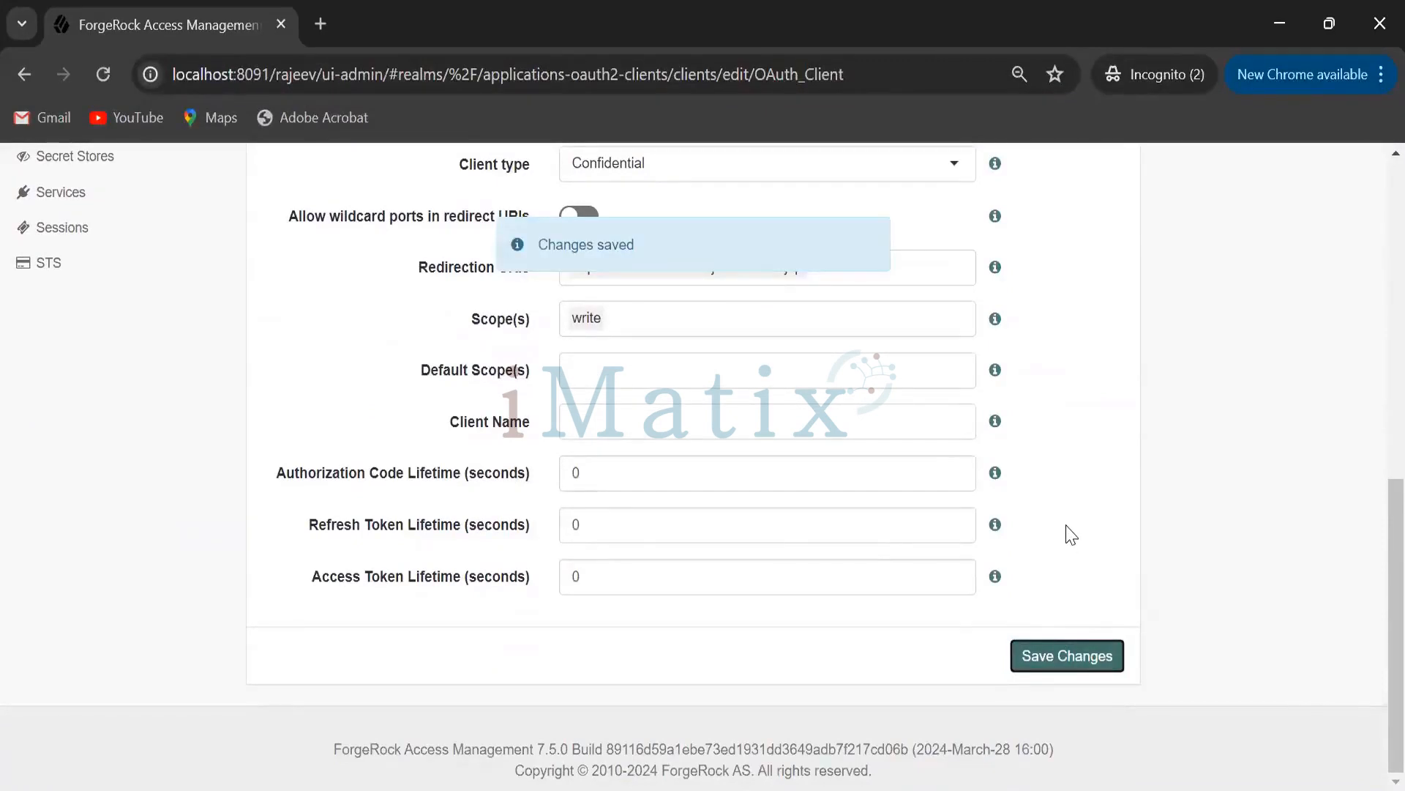
scroll(1071, 535, "up", 5)
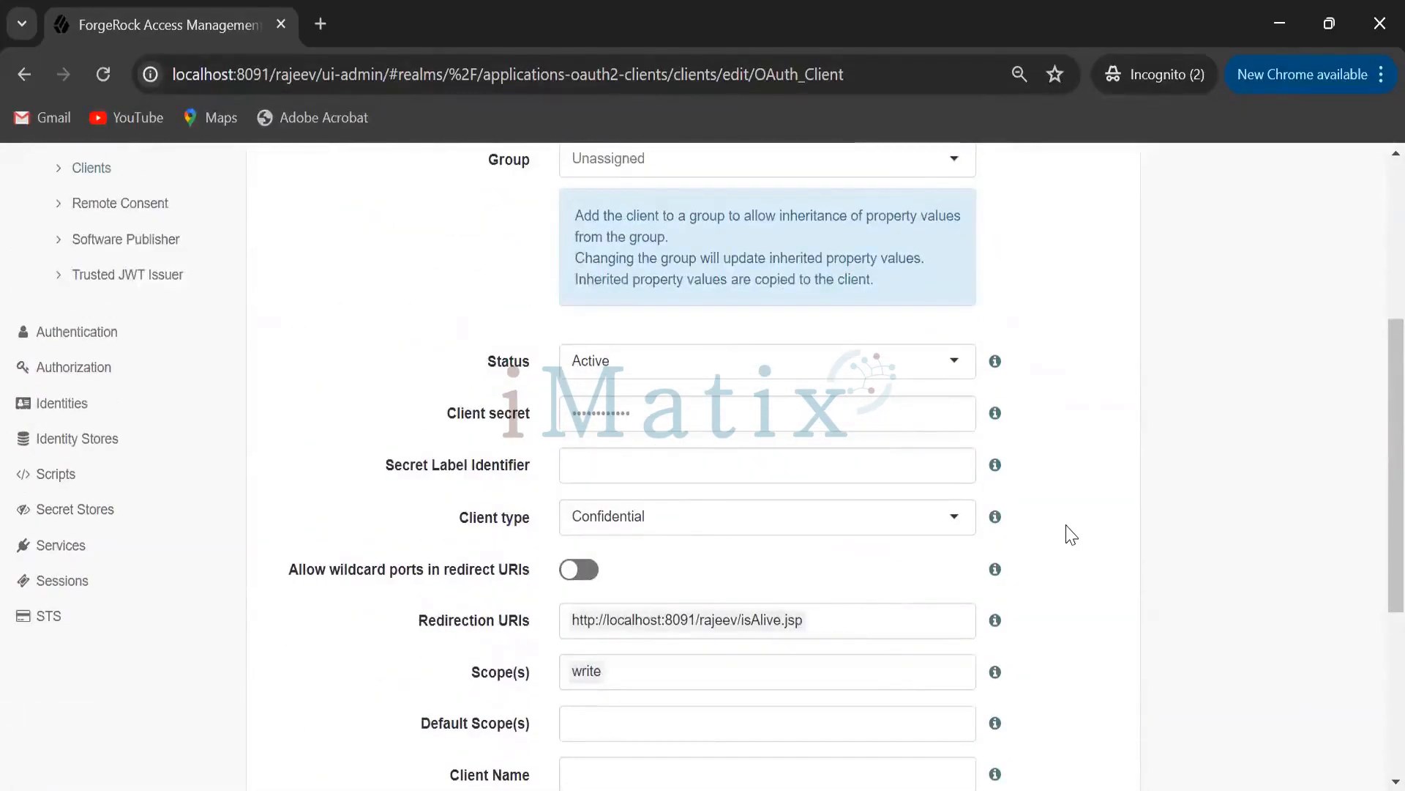
scroll(1071, 534, "up", 3)
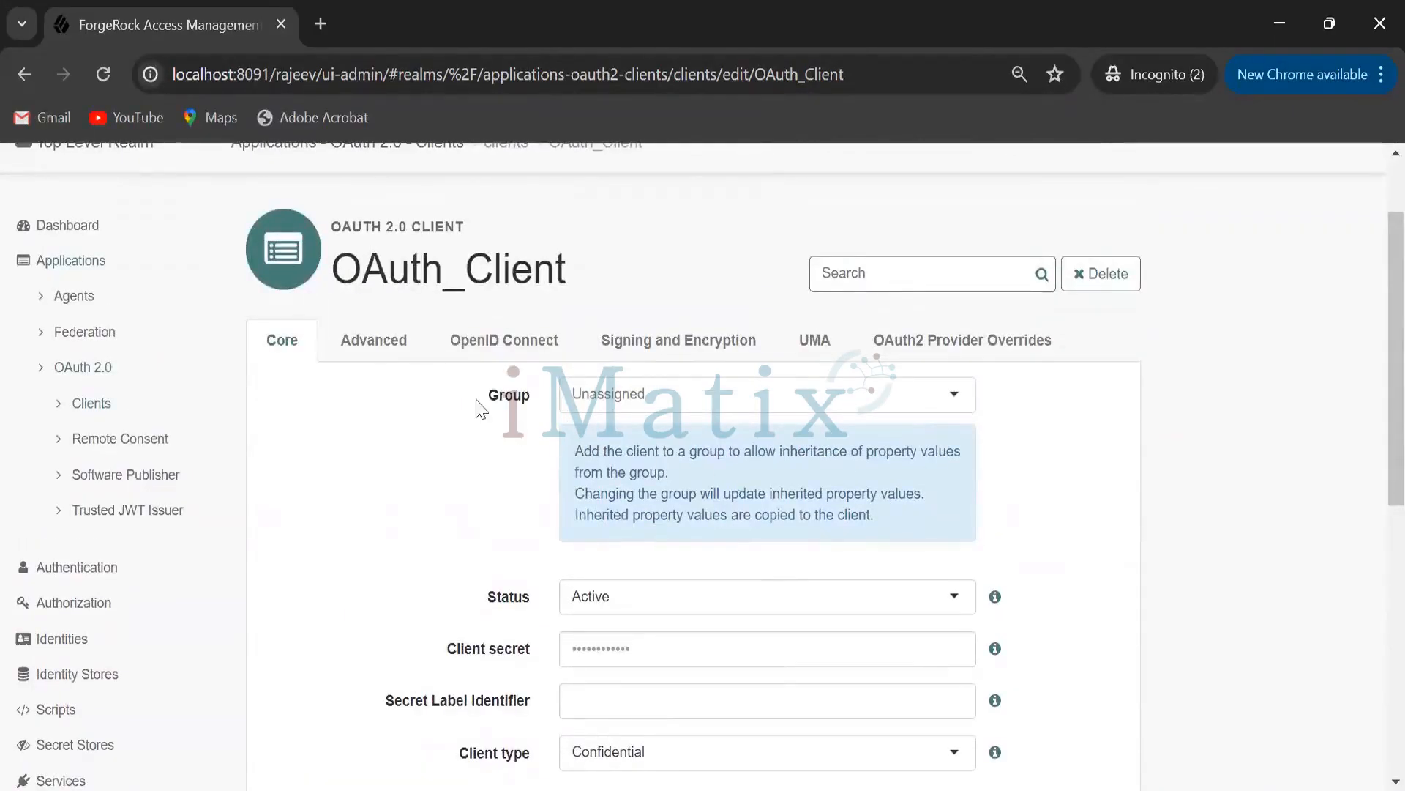
Review the Grant Types and Response Types on OAuth_Client's Advanced tab.
left_click(380, 357)
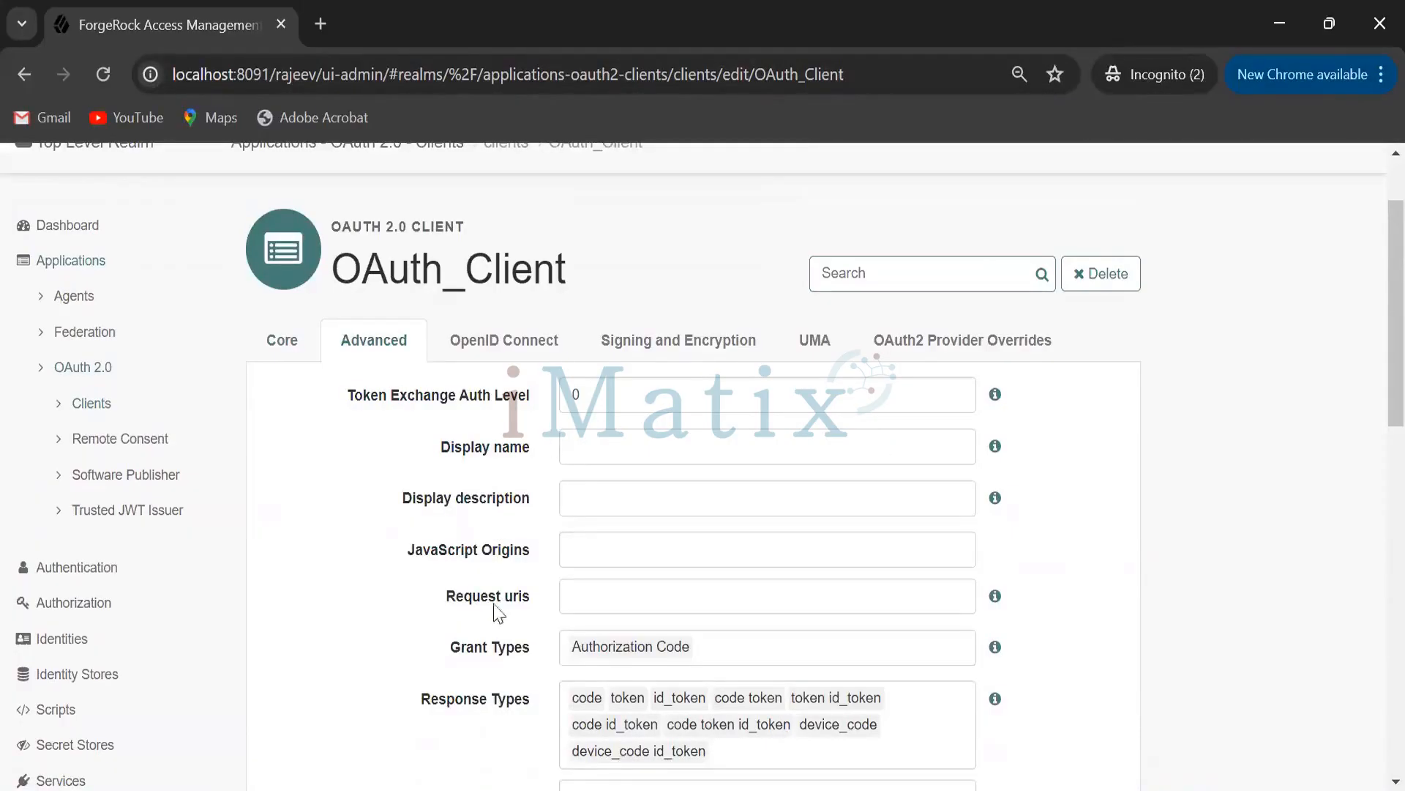
scroll(518, 644, "down", 3)
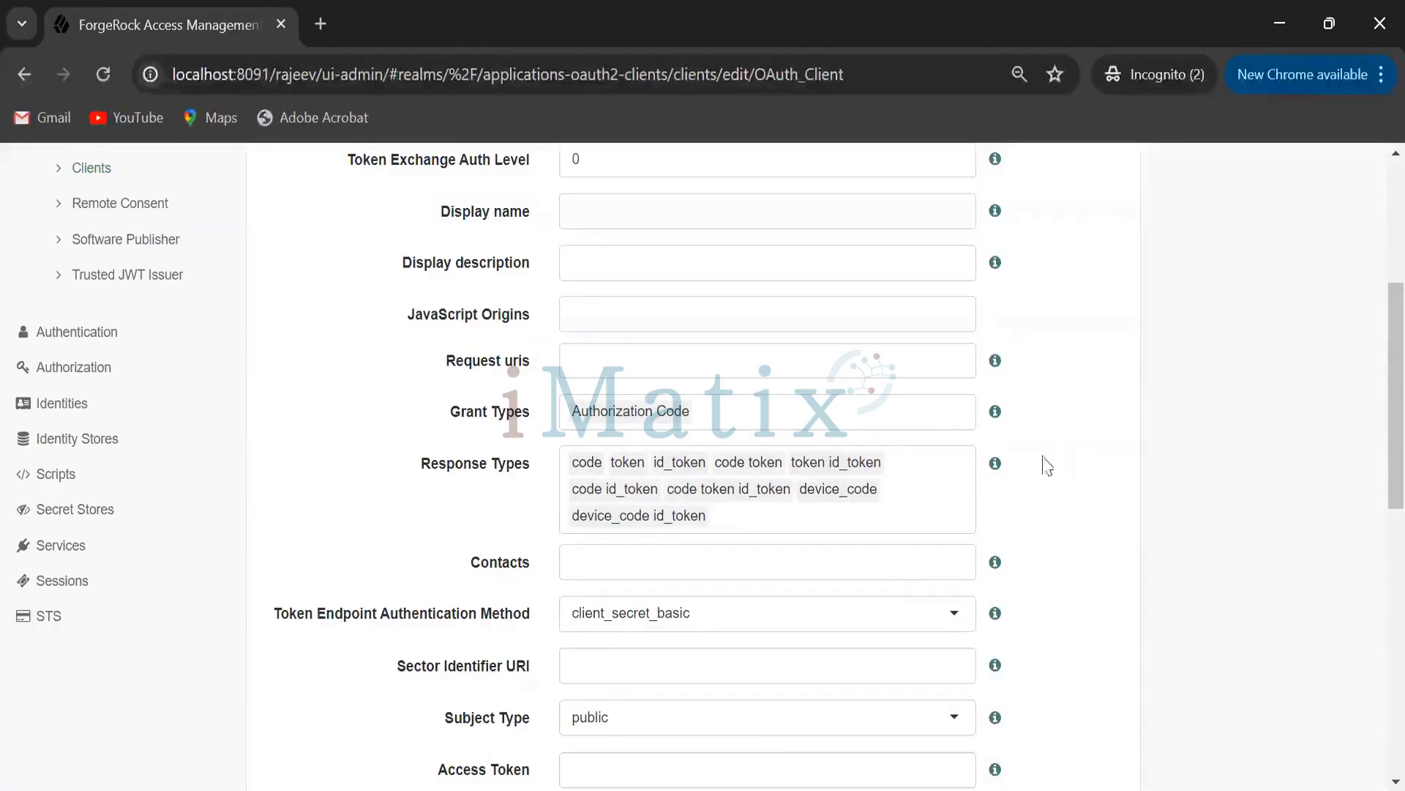
scroll(1056, 466, "up", 1)
scroll(1056, 466, "up", 3)
scroll(1056, 466, "down", 4)
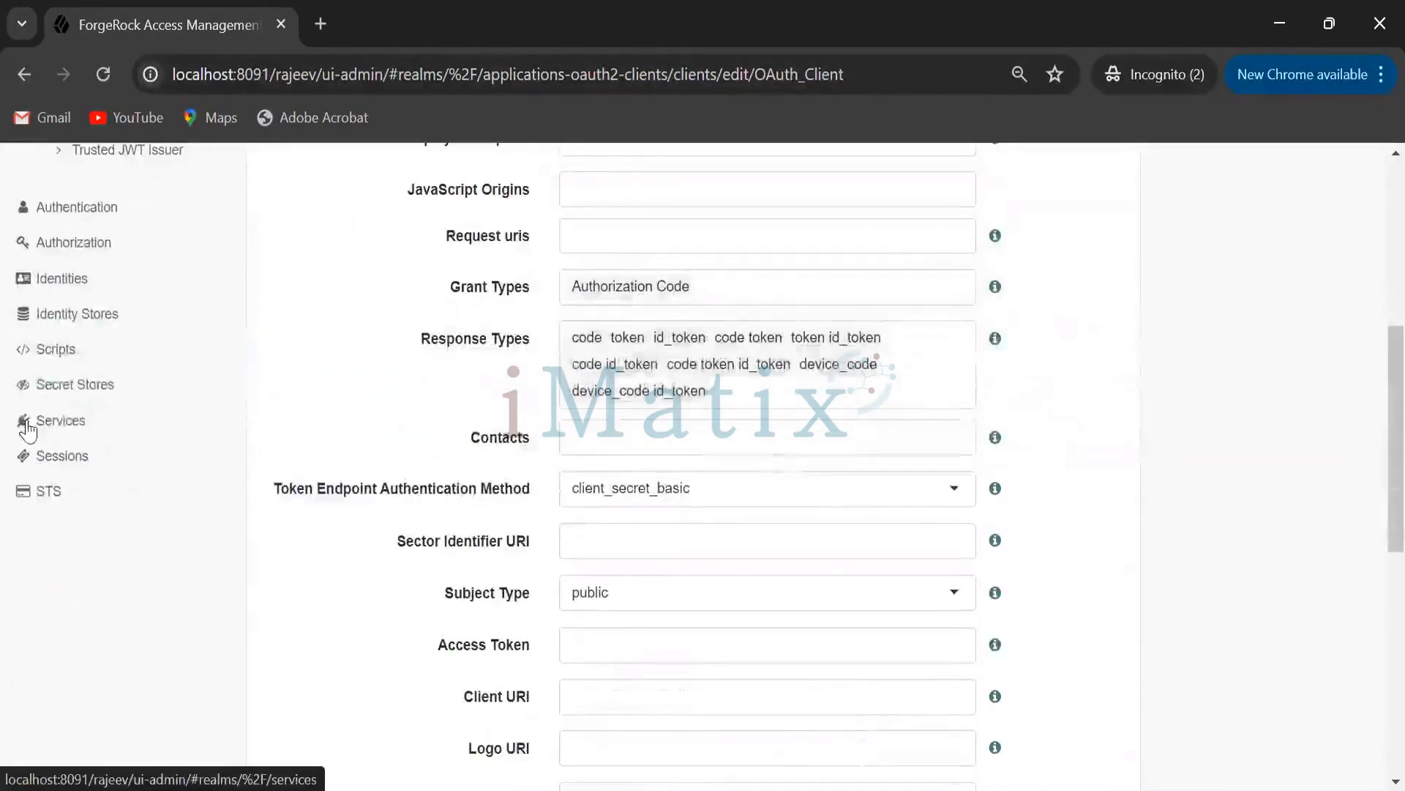
Add a new service with OAuth2 Provider as its service type.
left_click(71, 421)
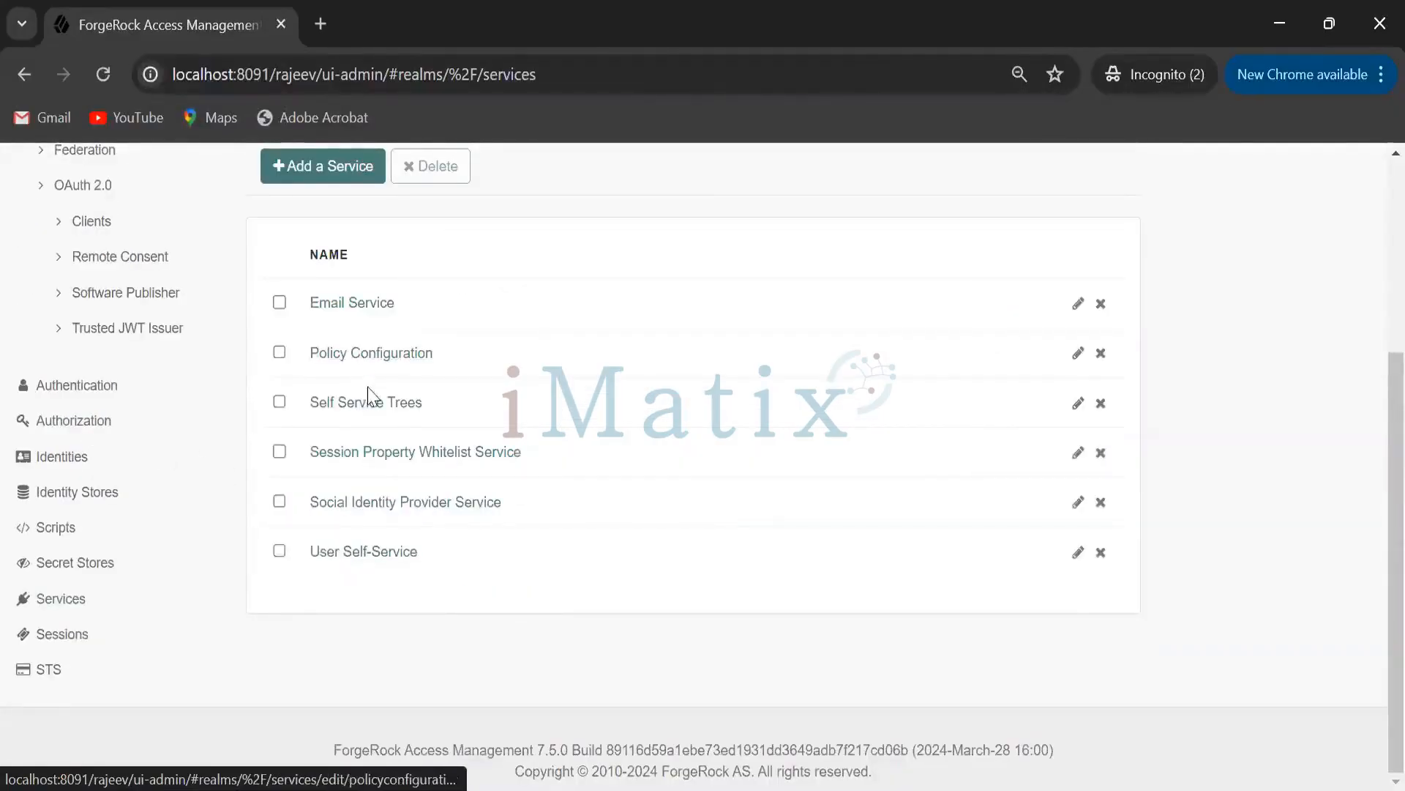
left_click(334, 180)
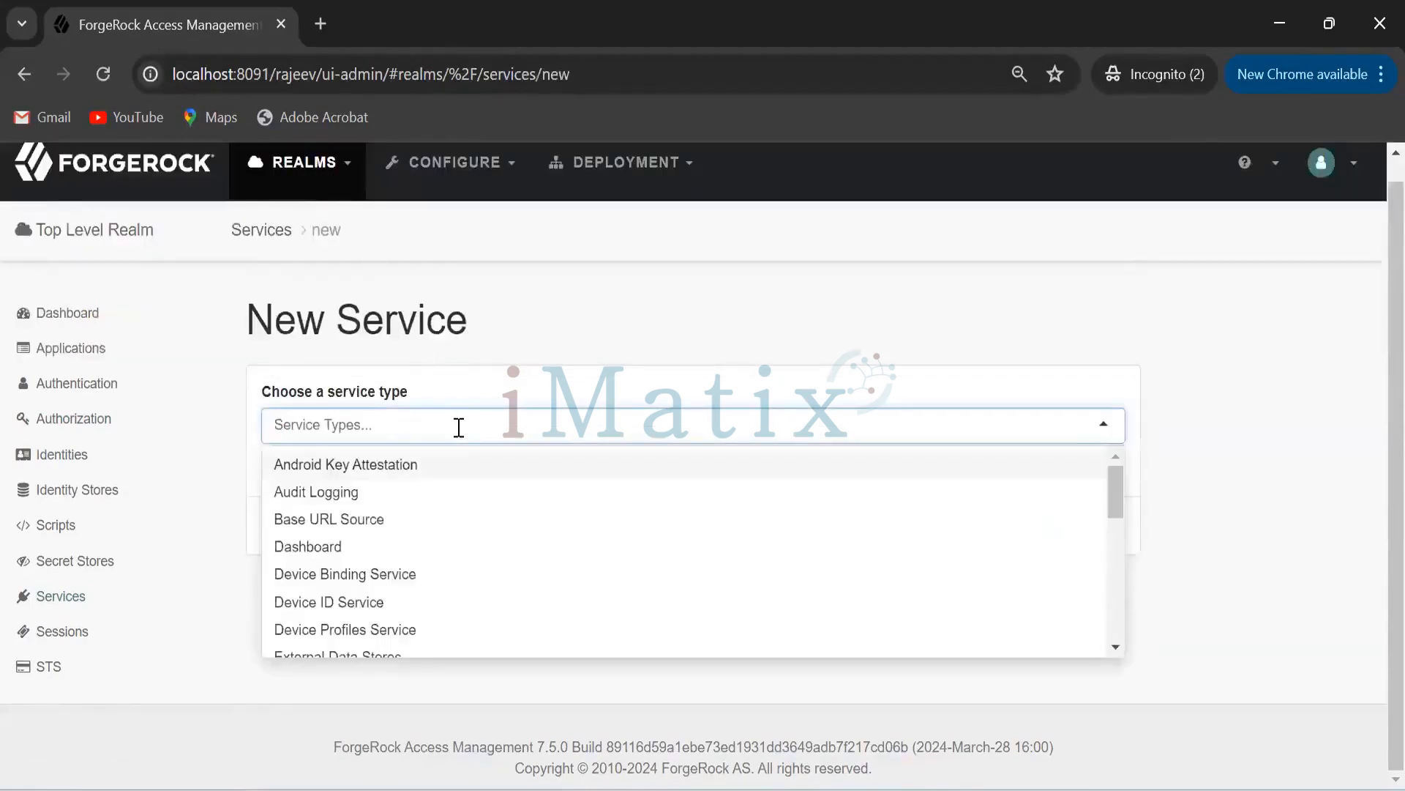
type("OA")
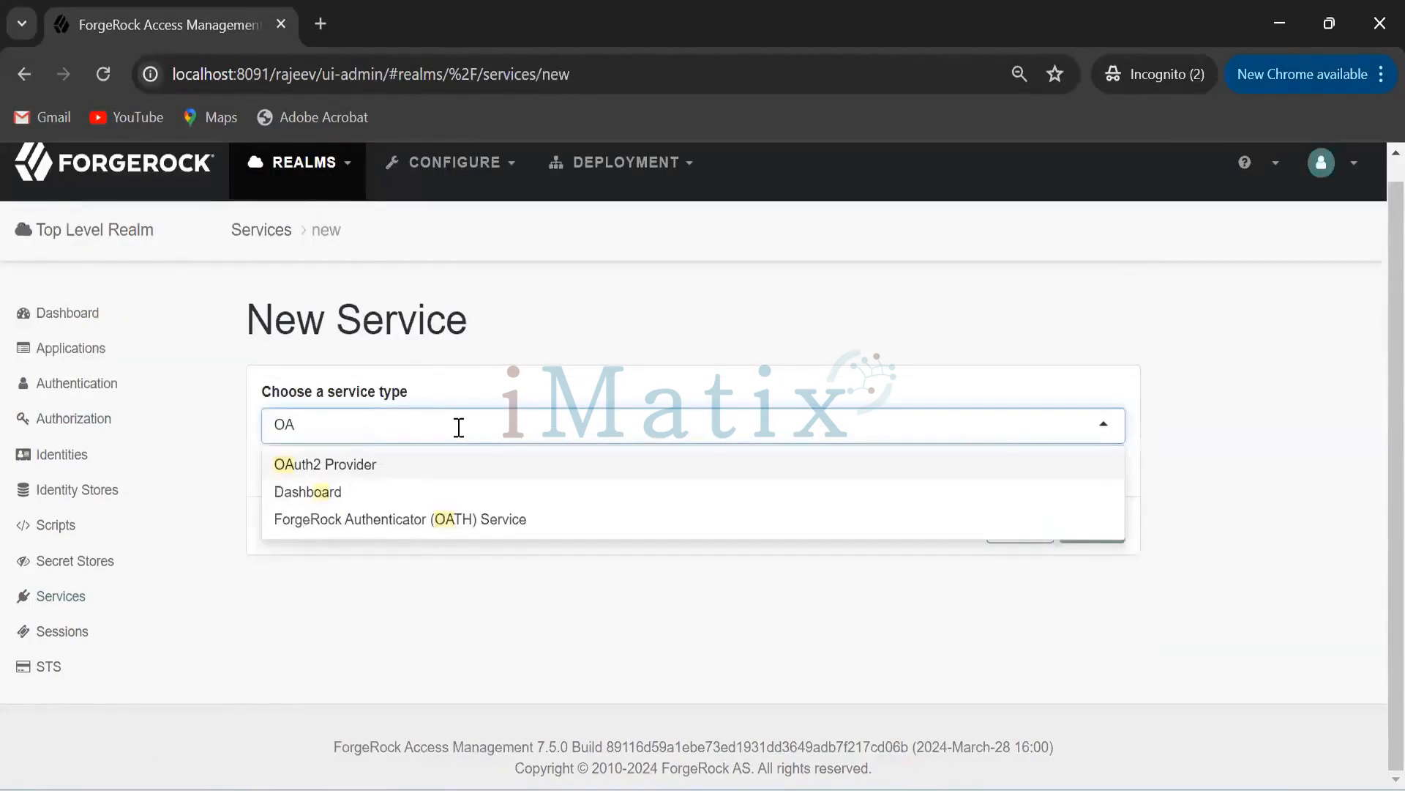
left_click(323, 468)
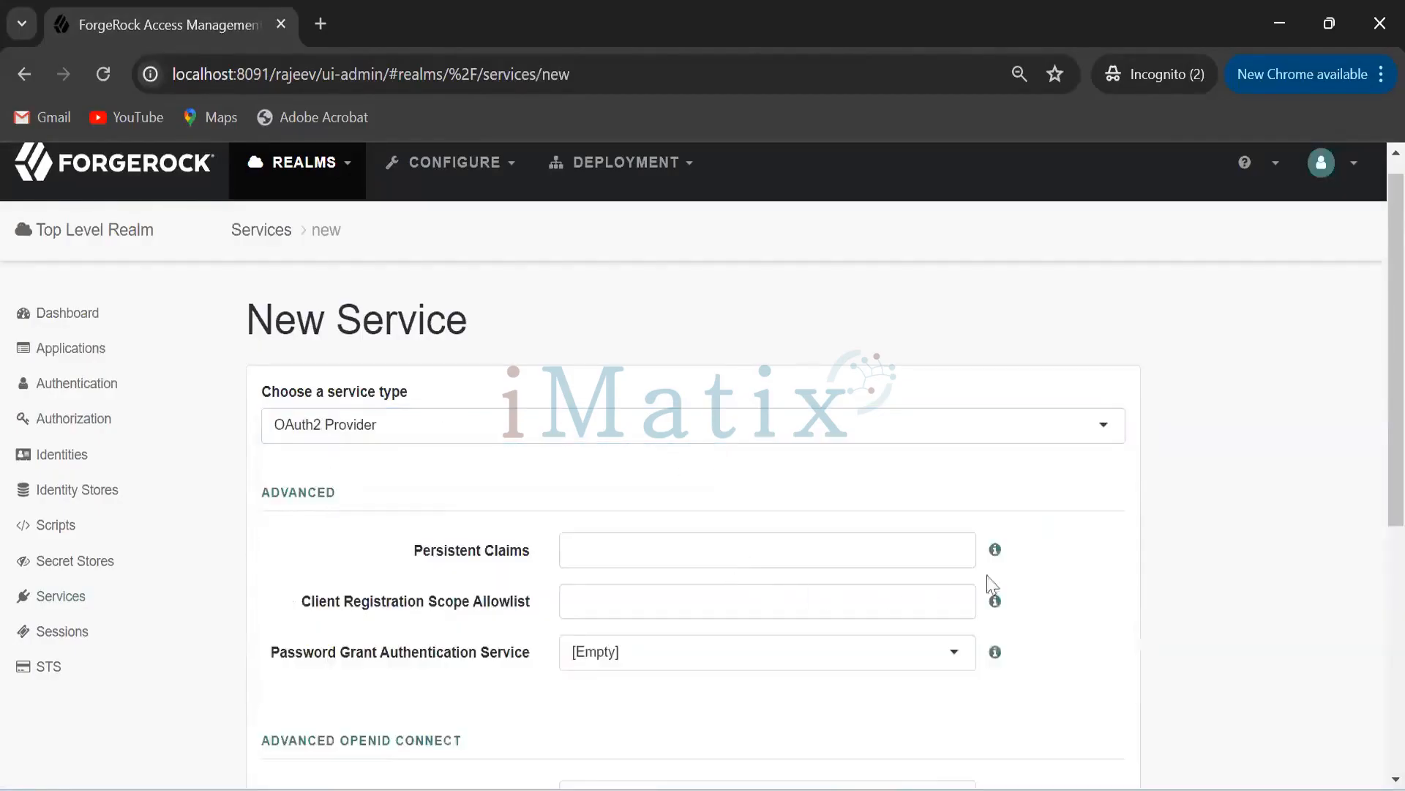
scroll(1054, 558, "down", 3)
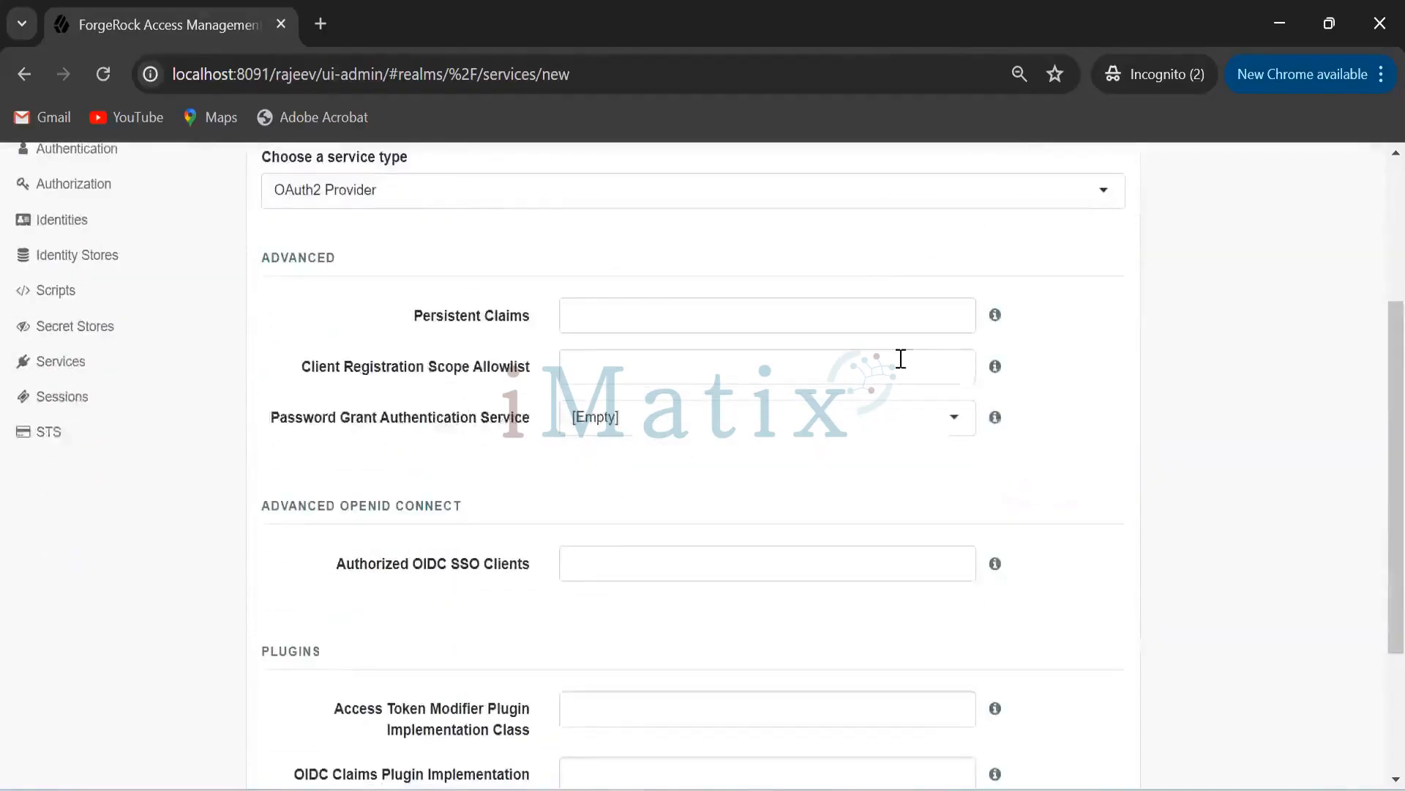
left_click(880, 312)
Create the OAuth2 Provider service, leaving every field at its default.
left_click(881, 312)
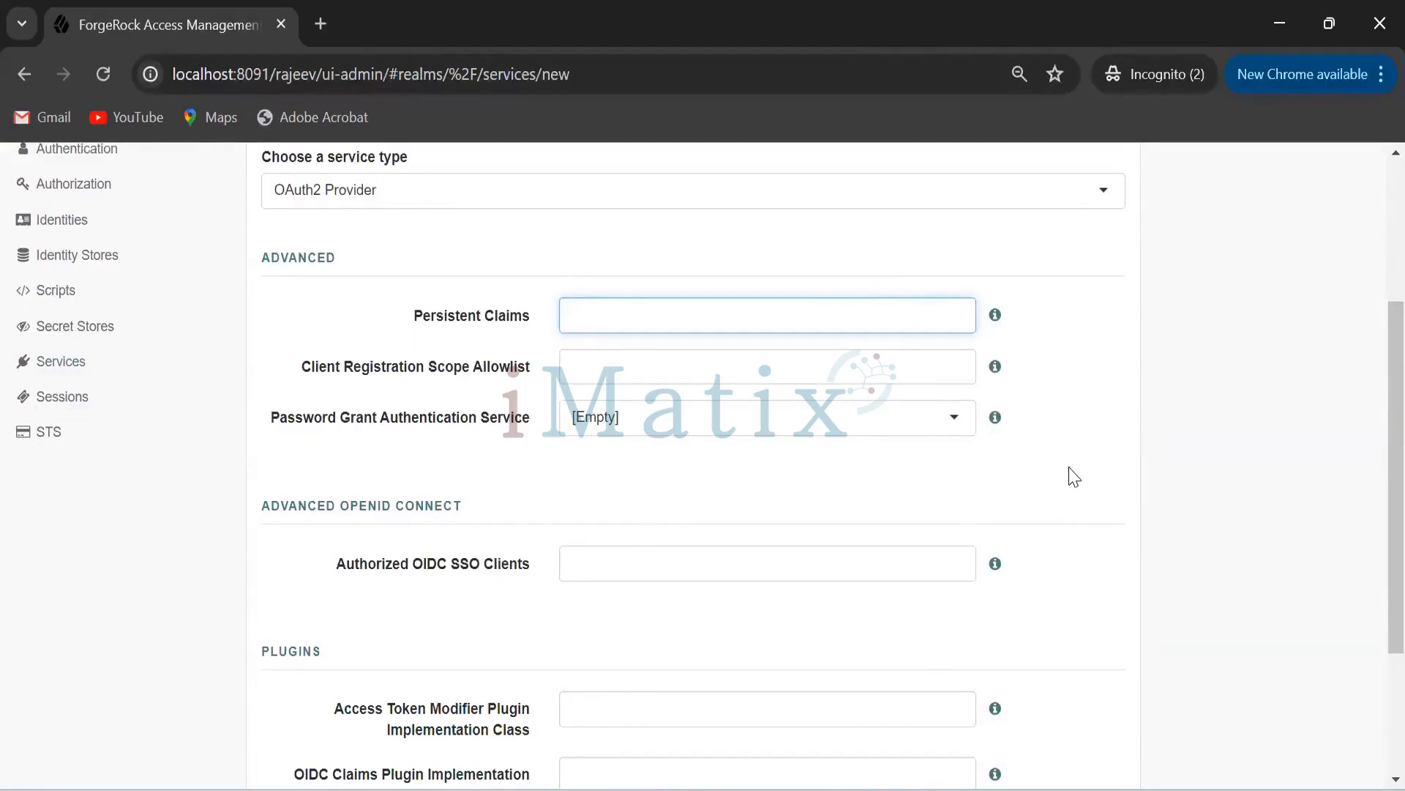
scroll(1074, 477, "down", 3)
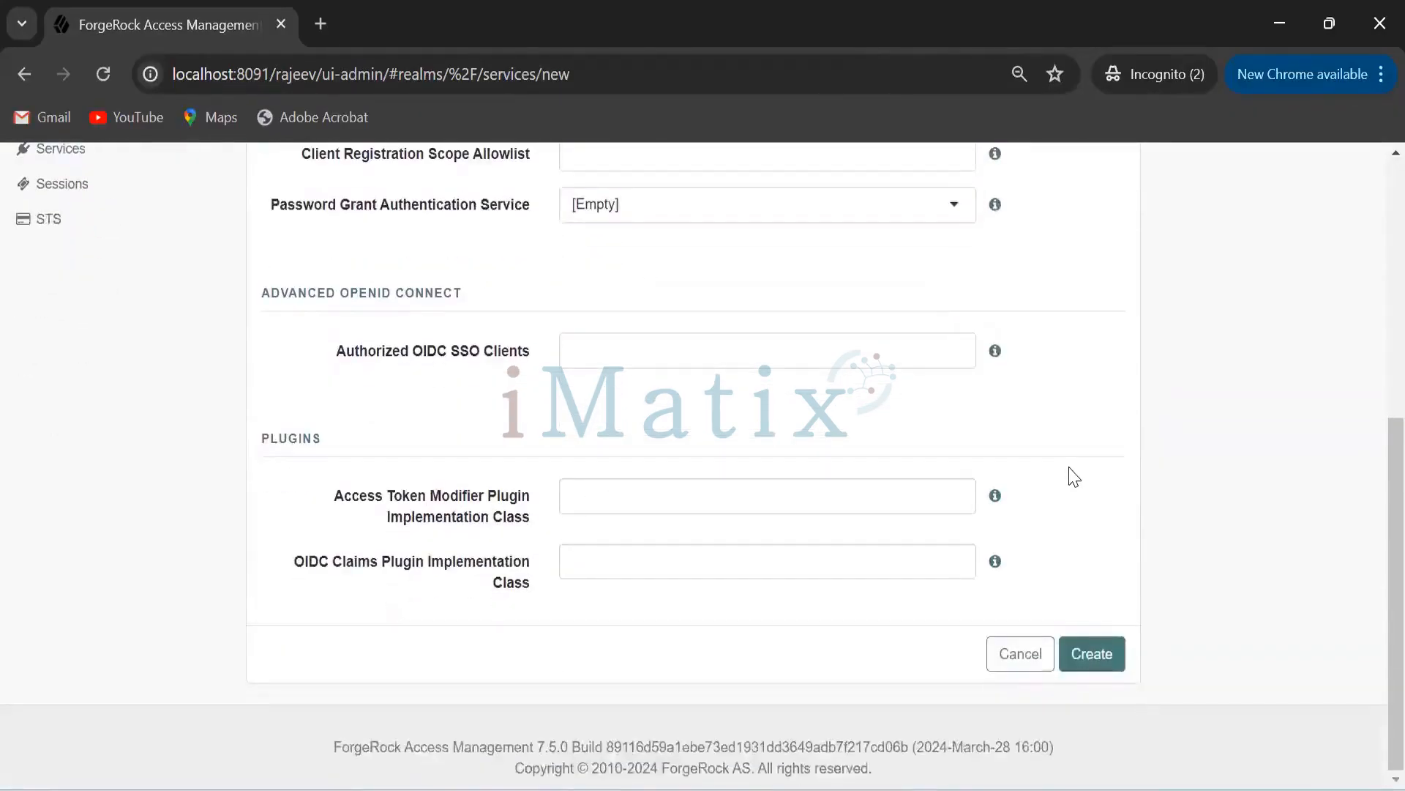
left_click(1088, 653)
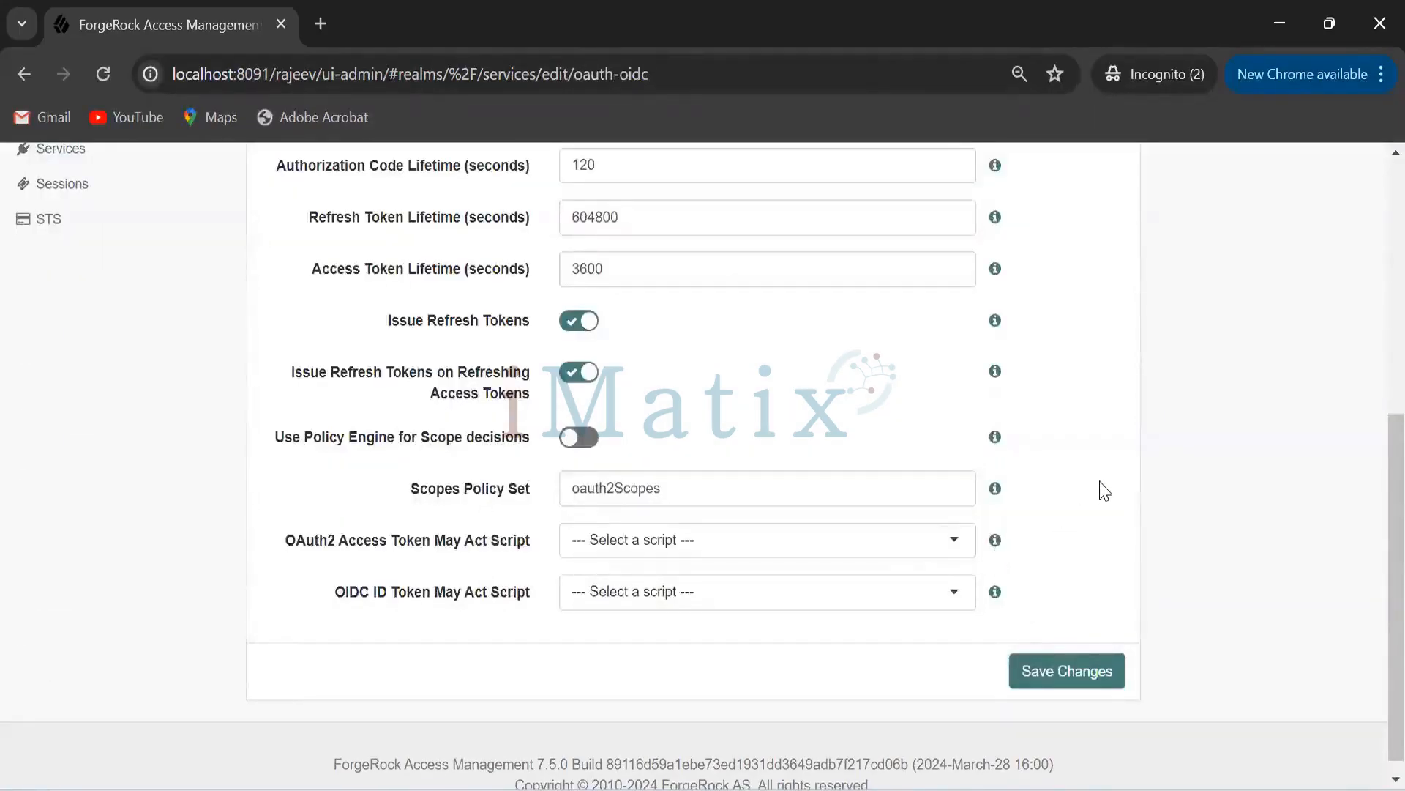
Review the provider's Advanced tab, including Response Type and Token Exchanger Plugins.
scroll(1104, 491, "up", 4)
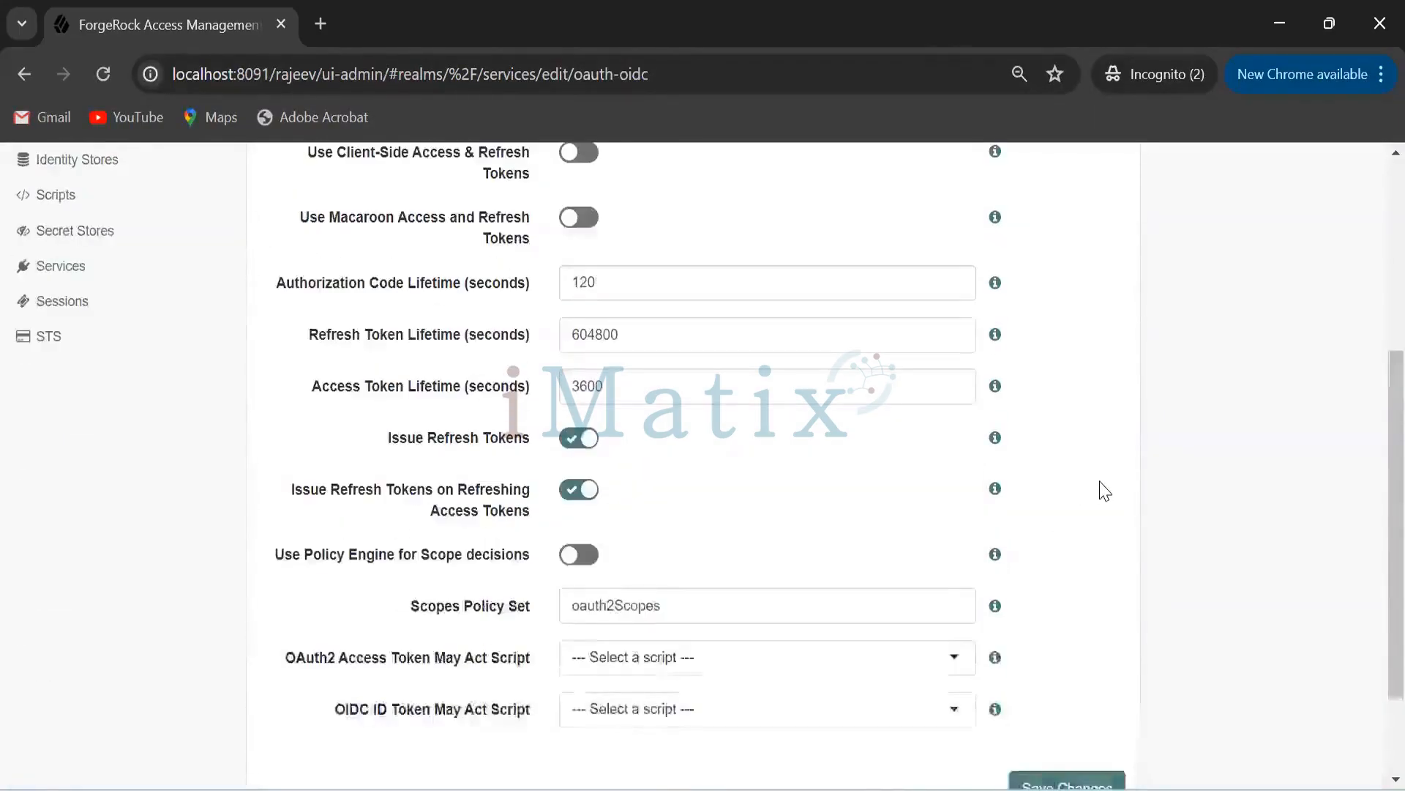
scroll(1104, 490, "up", 1)
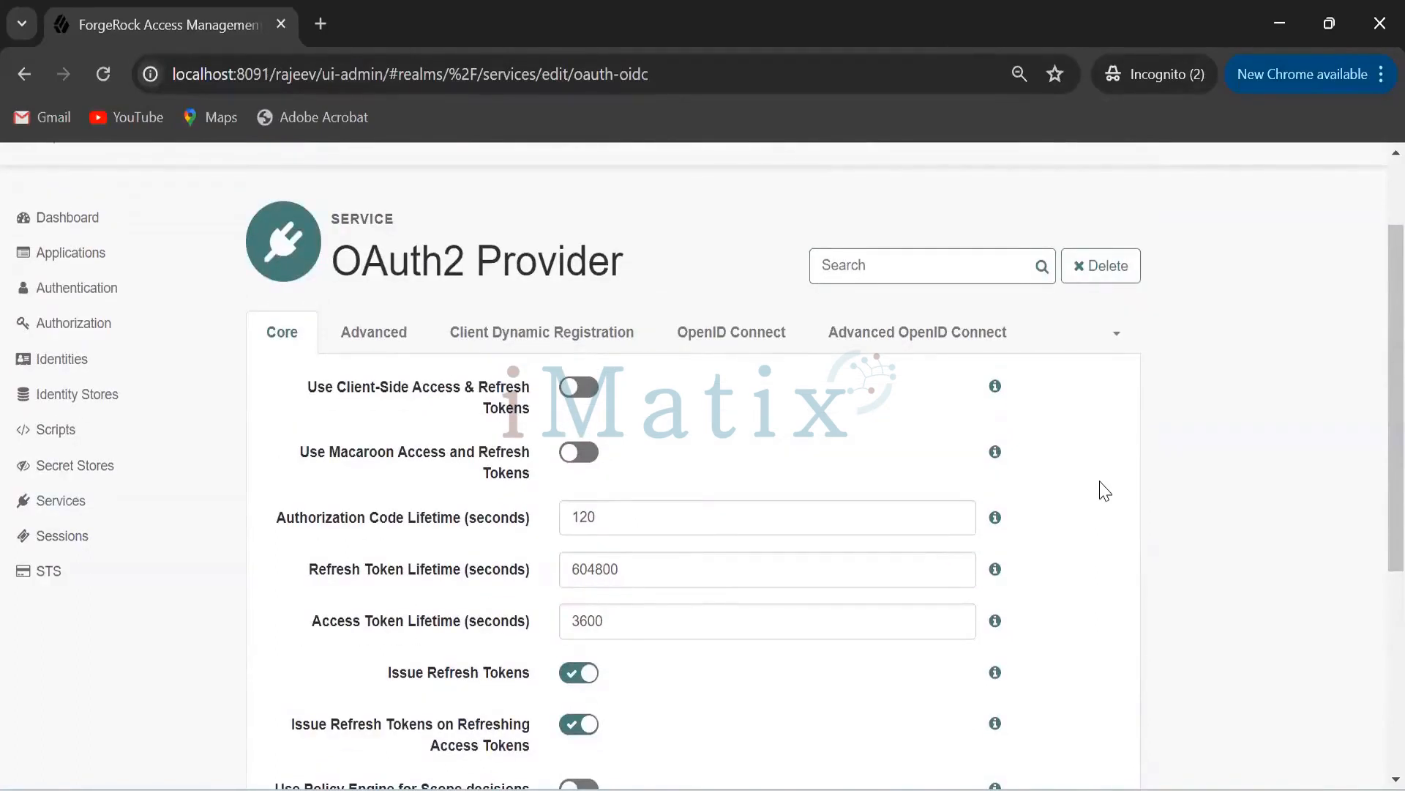
left_click(385, 342)
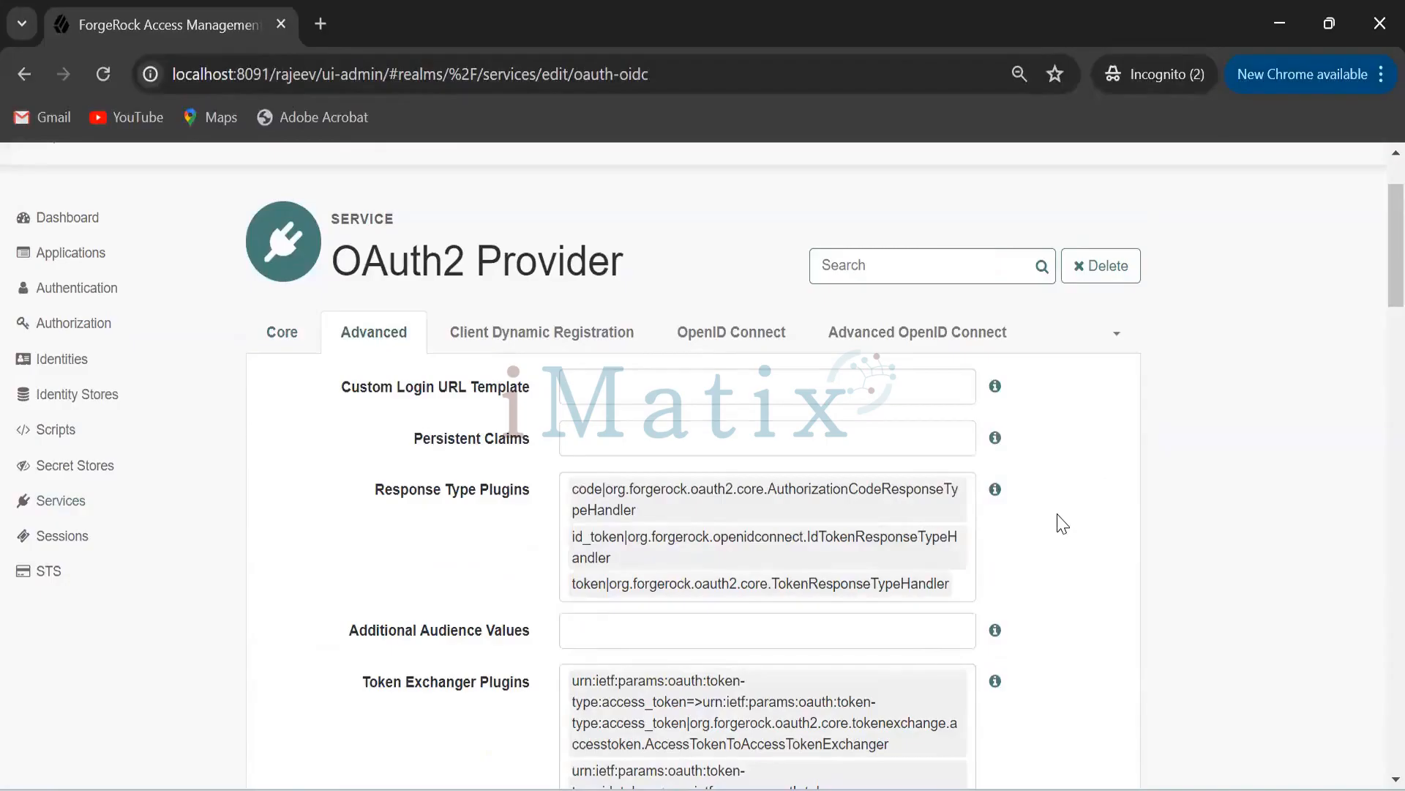
scroll(1062, 525, "down", 2)
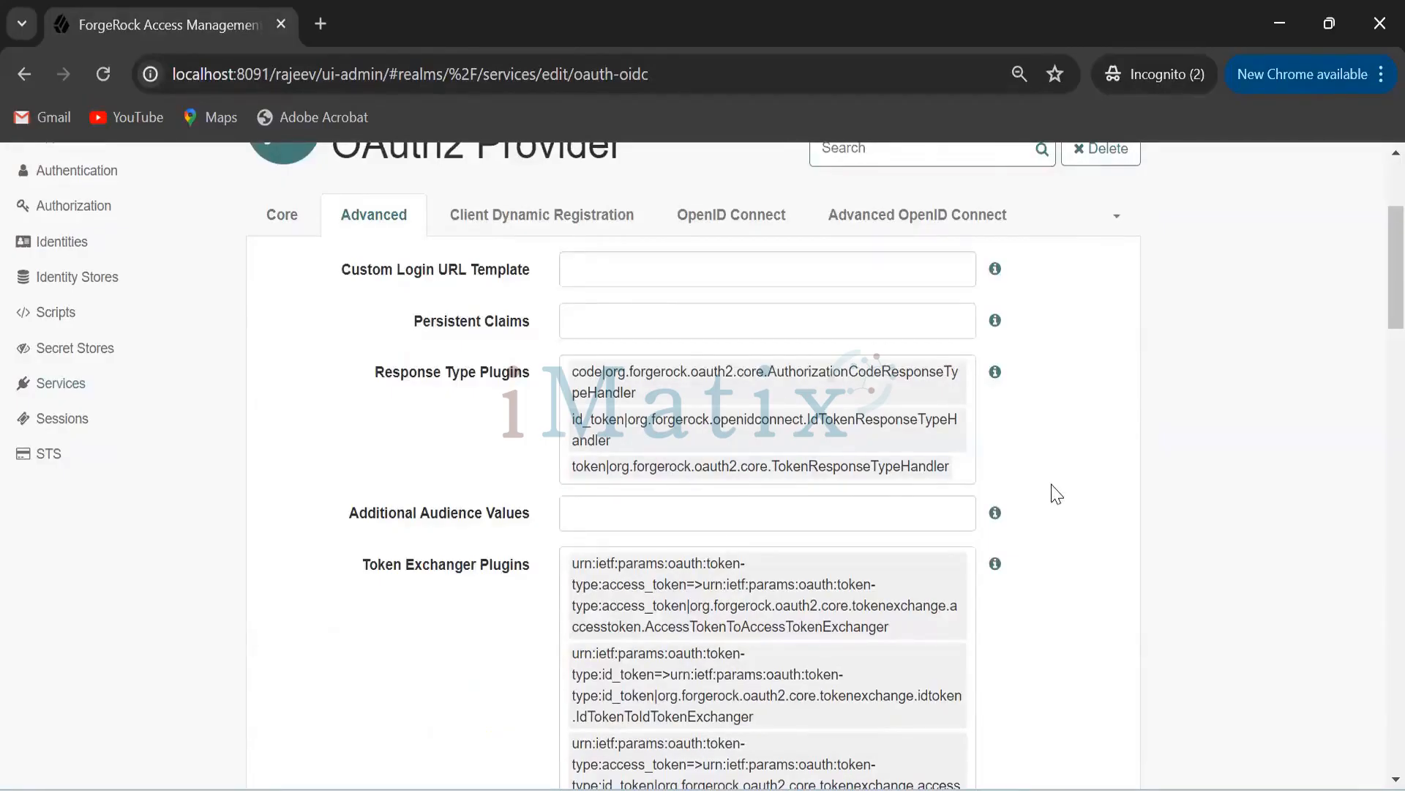
scroll(1056, 494, "down", 5)
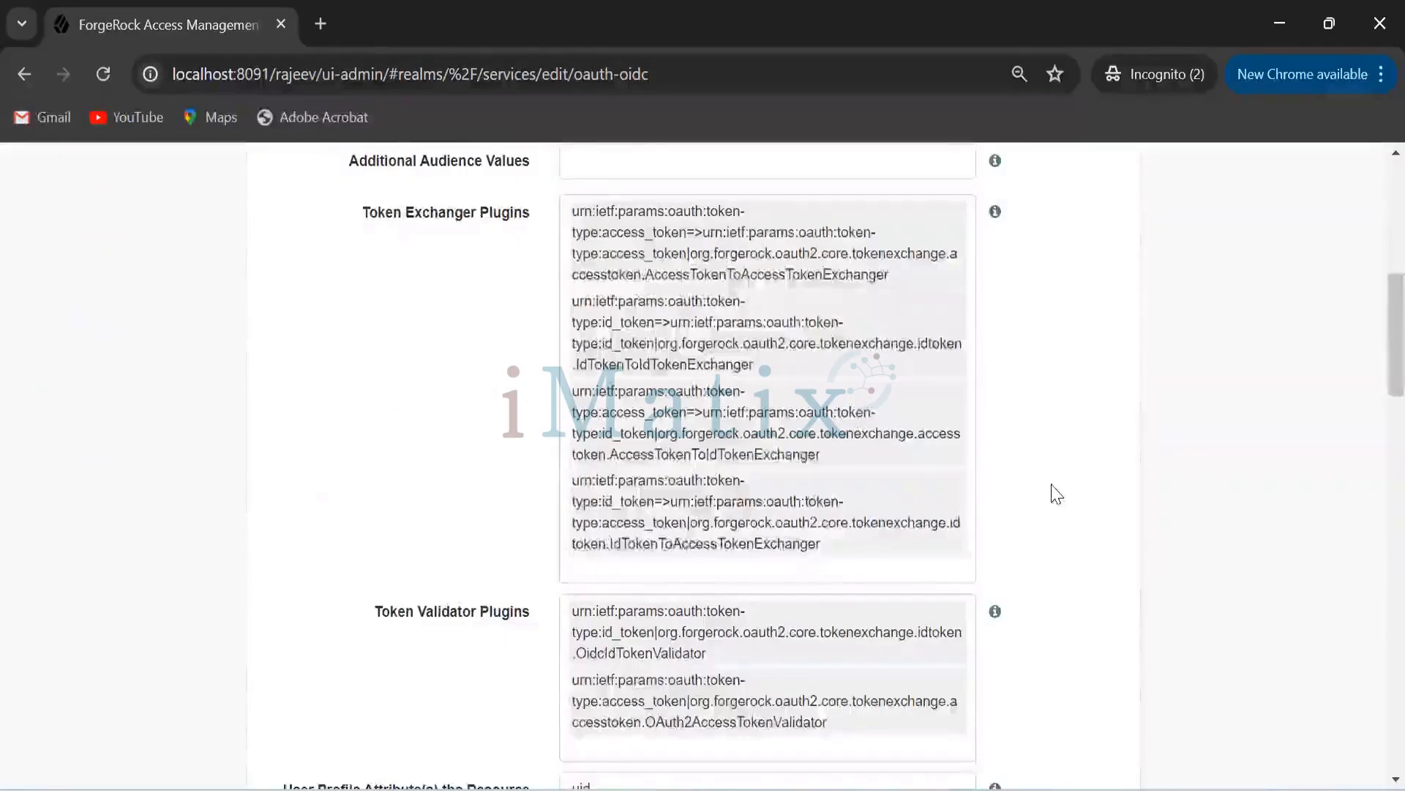
scroll(1057, 495, "up", 1)
scroll(1056, 494, "up", 1)
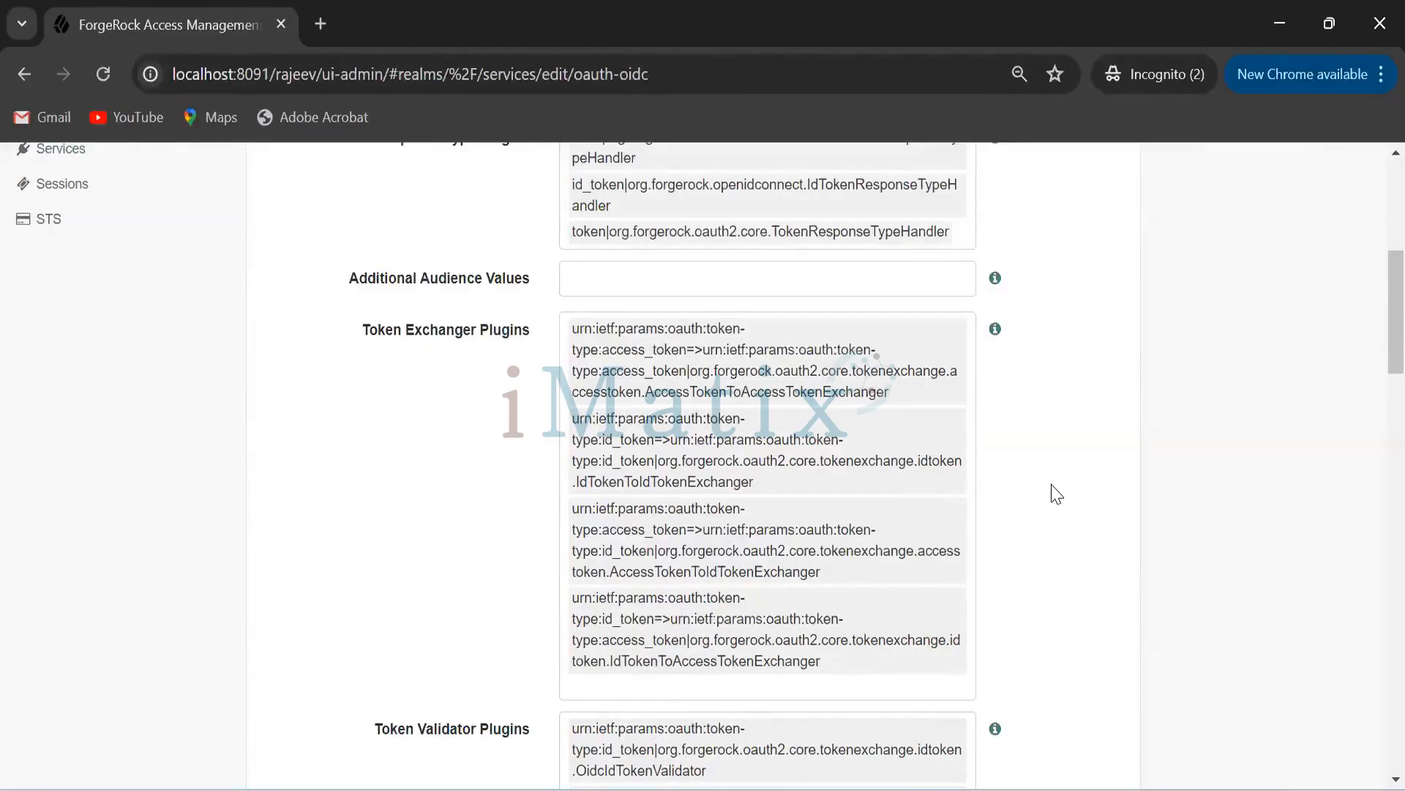
scroll(1056, 494, "down", 3)
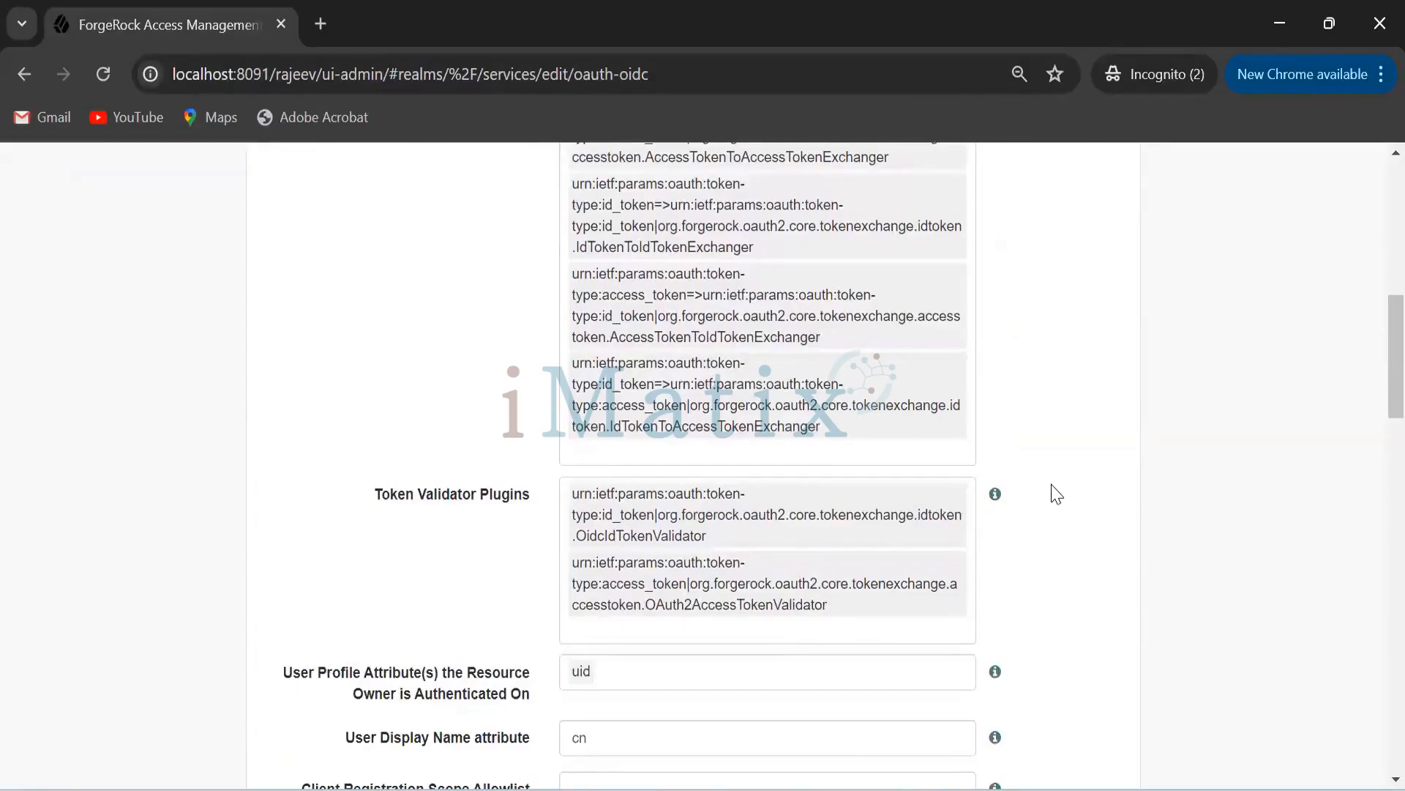
key("alt+Tab")
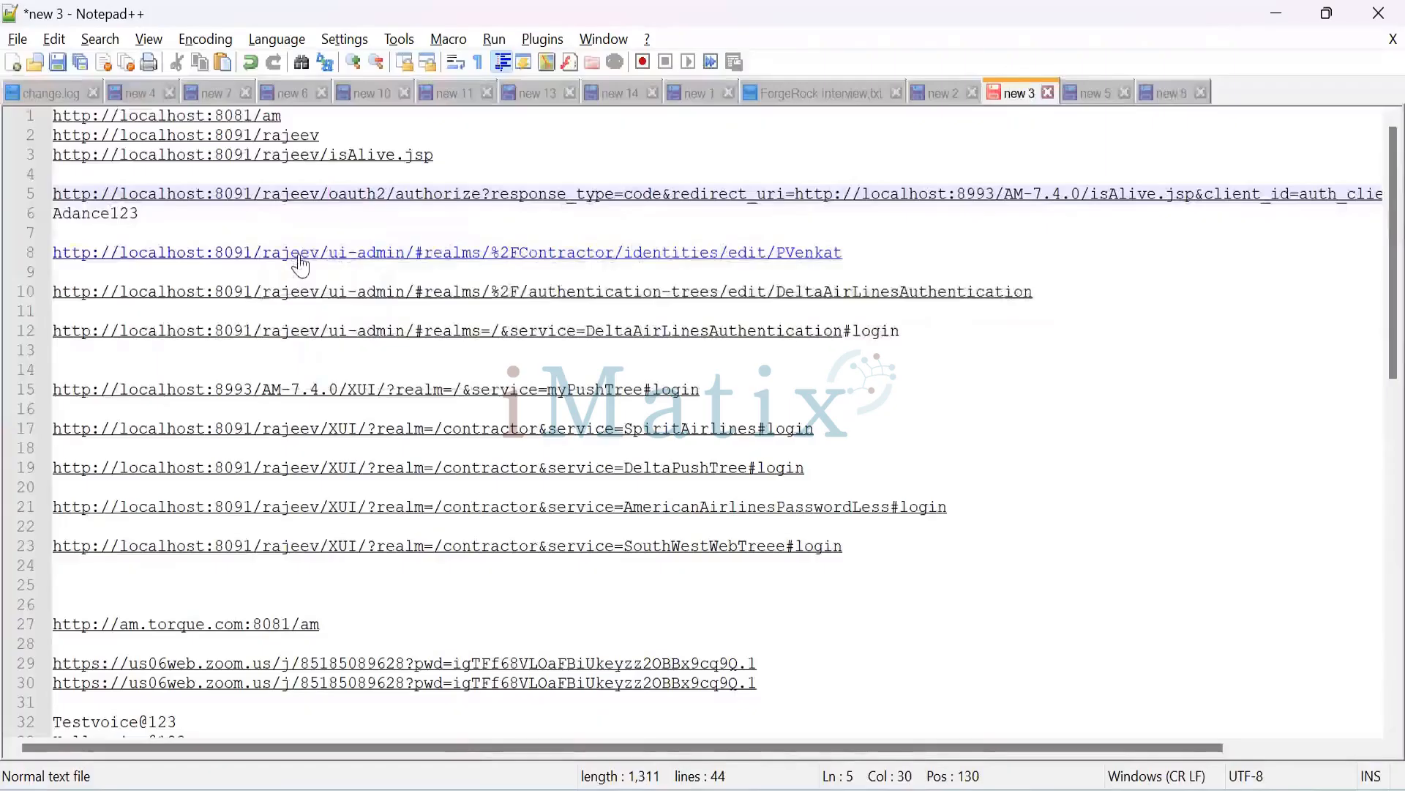
key("Right")
key("Right")
key("Right")
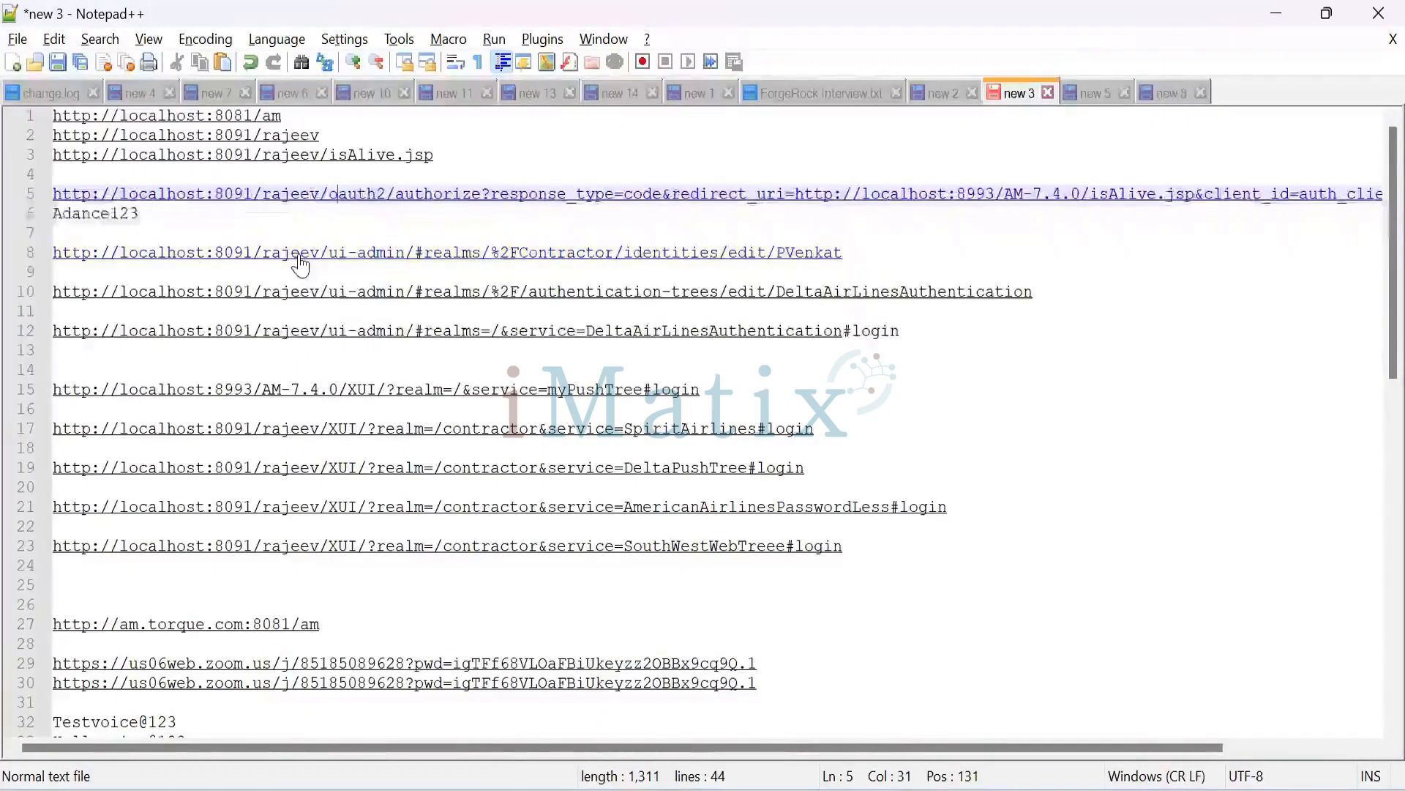
key("Right")
key("Right")
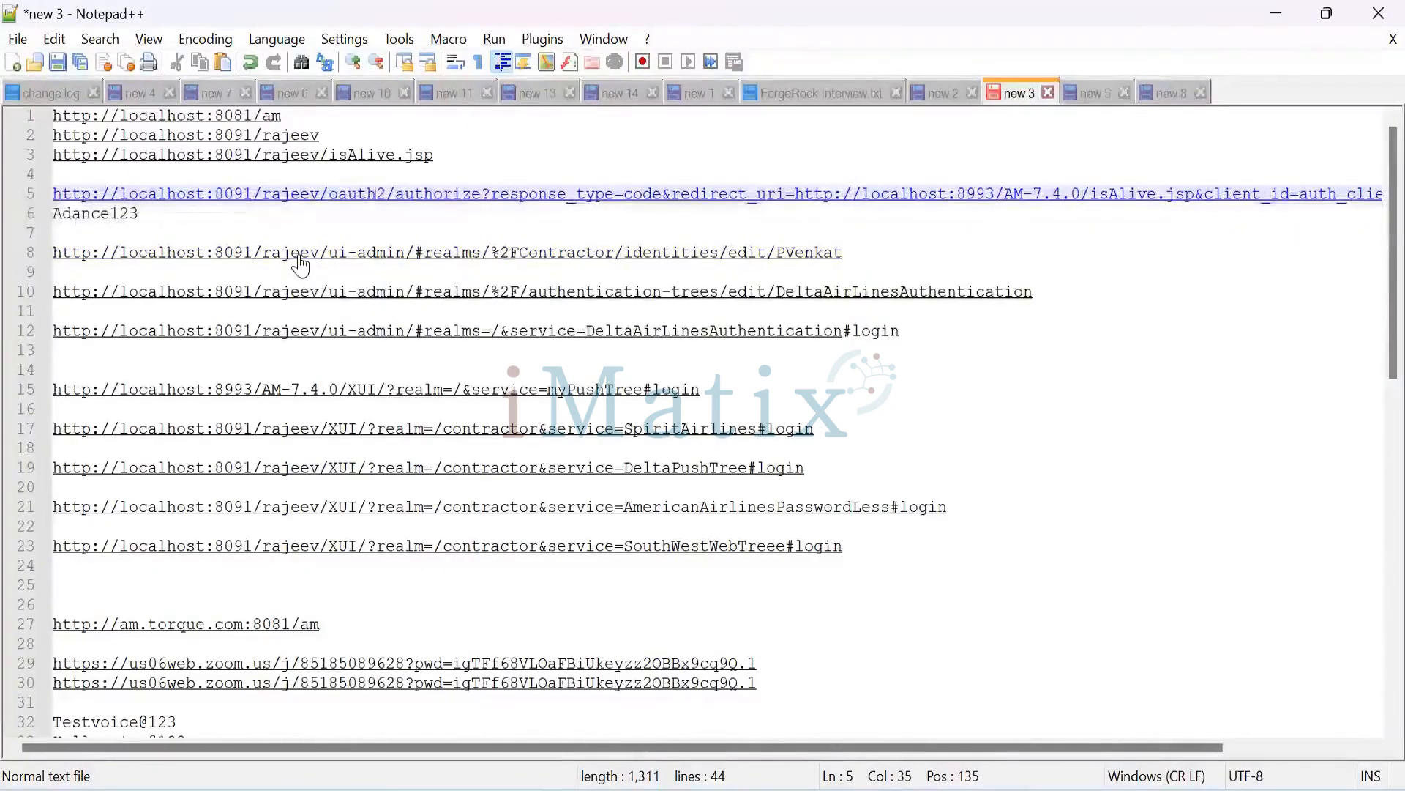
key("Right")
key("Right")
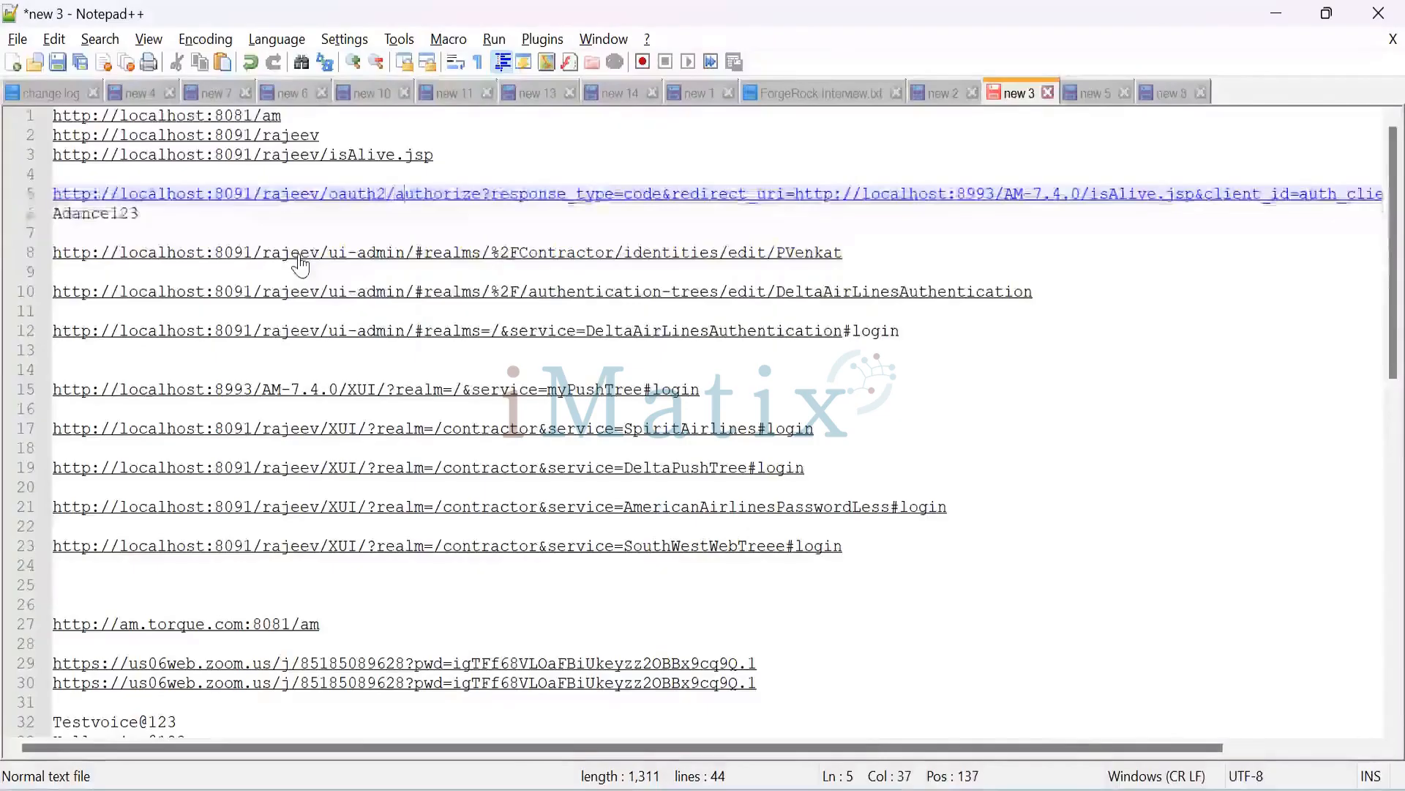
key("Right")
key("Right")
key("Right")
key("Right")
key("Right")
key("Right")
key("Right")
key("Right")
key("Right")
key("Right")
key("Right")
key("Right")
key("Right")
key("Right")
key("Right")
key("Right")
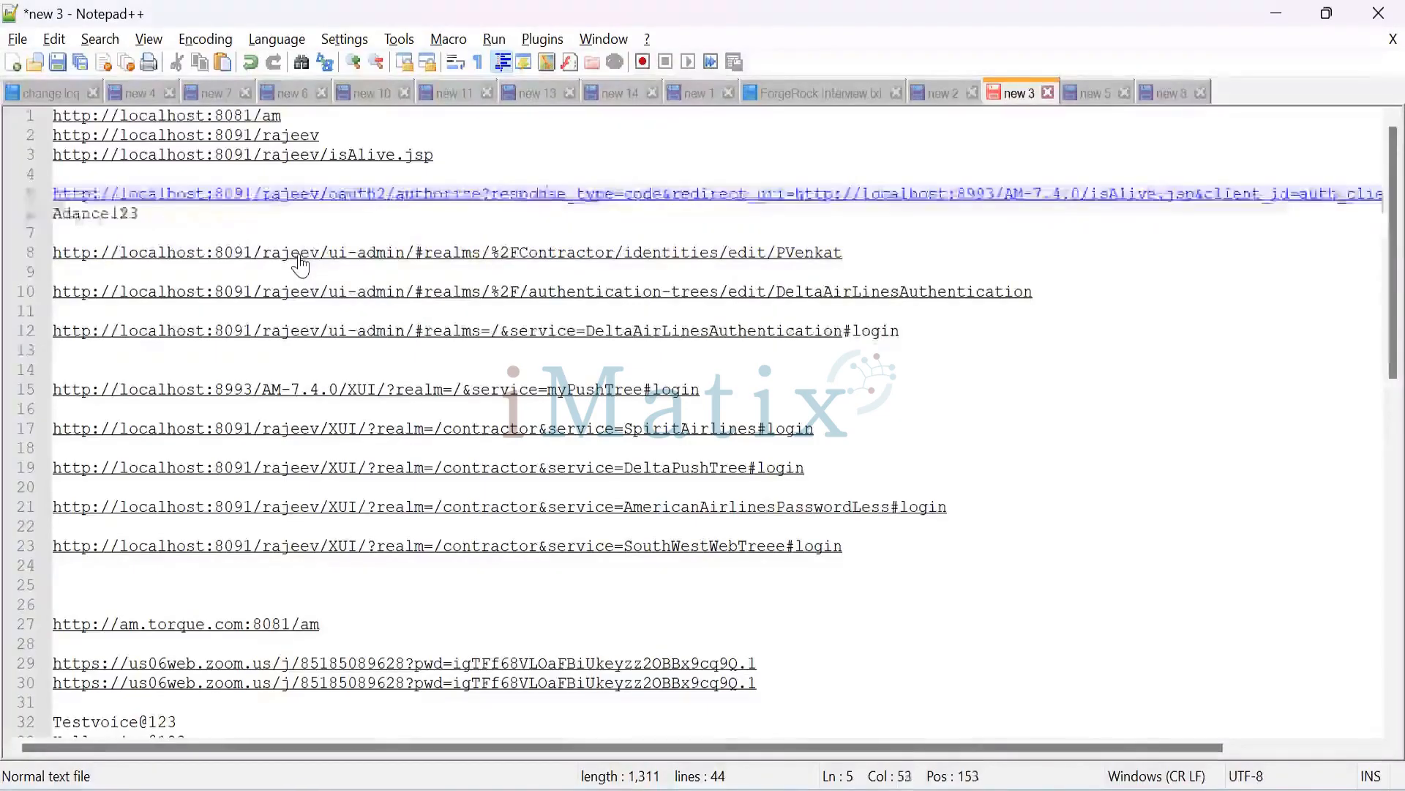
key("Right")
key("Right")
key("Right")
key("Right")
key("Right")
key("Right")
key("Right")
key("Right")
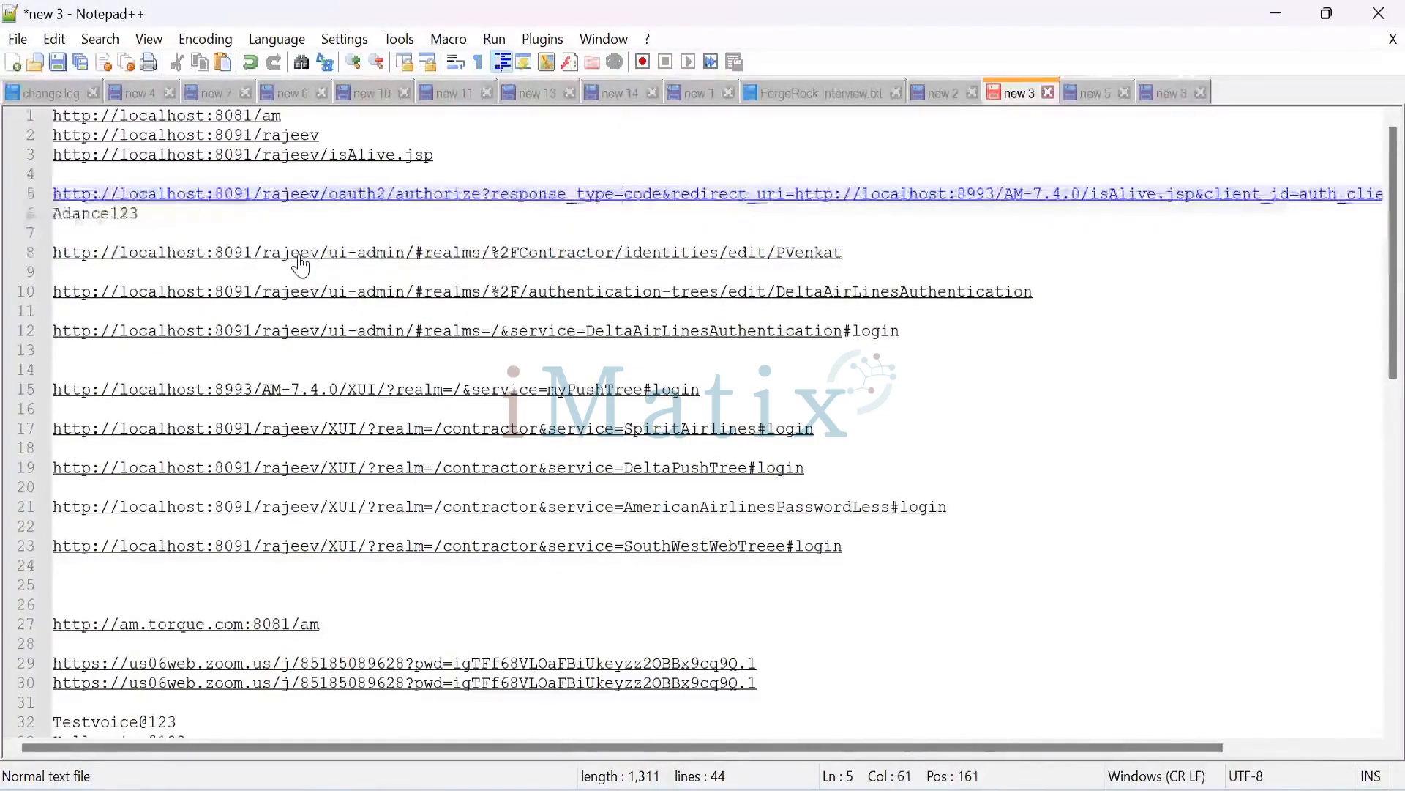
key("Right")
key("Right")
key("Right")
key("Right")
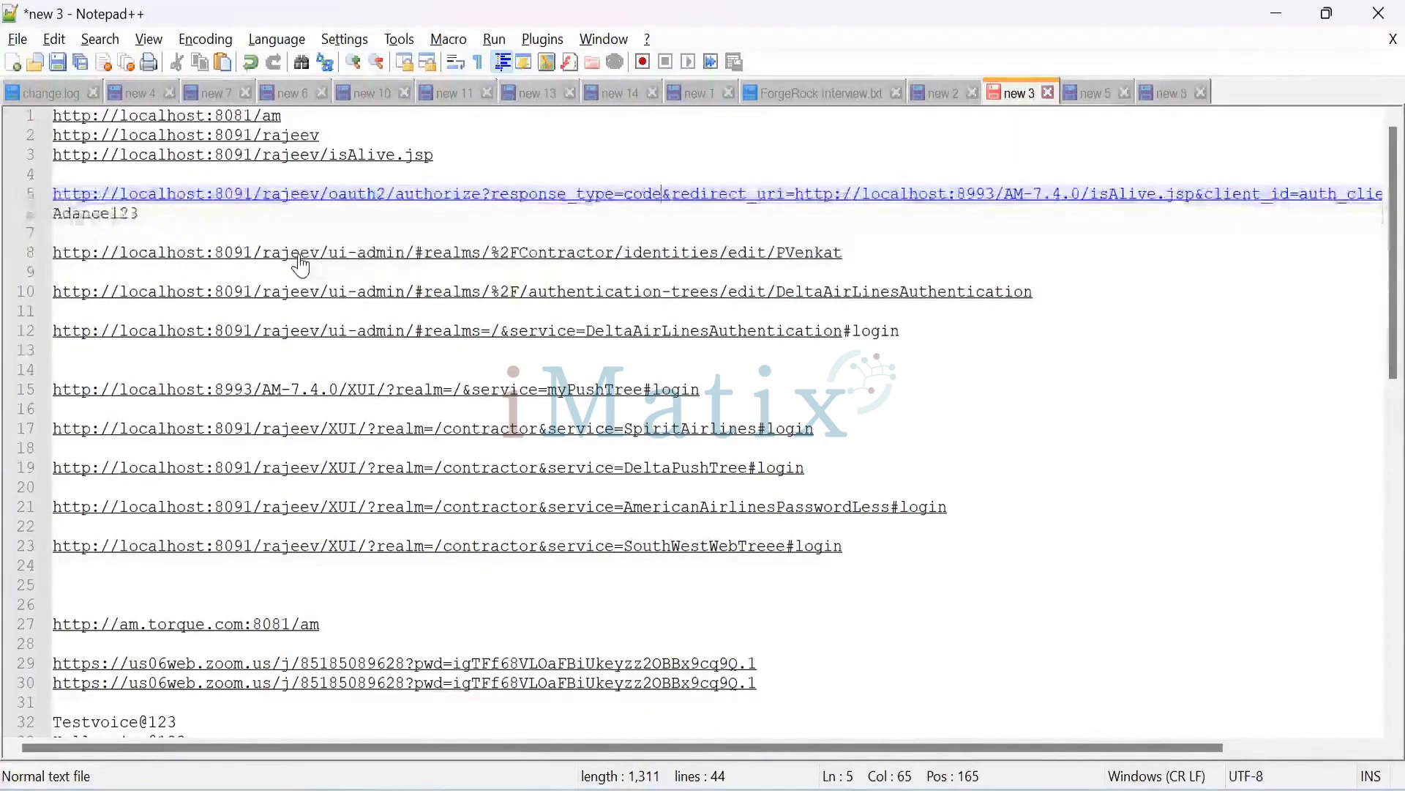
key("Right")
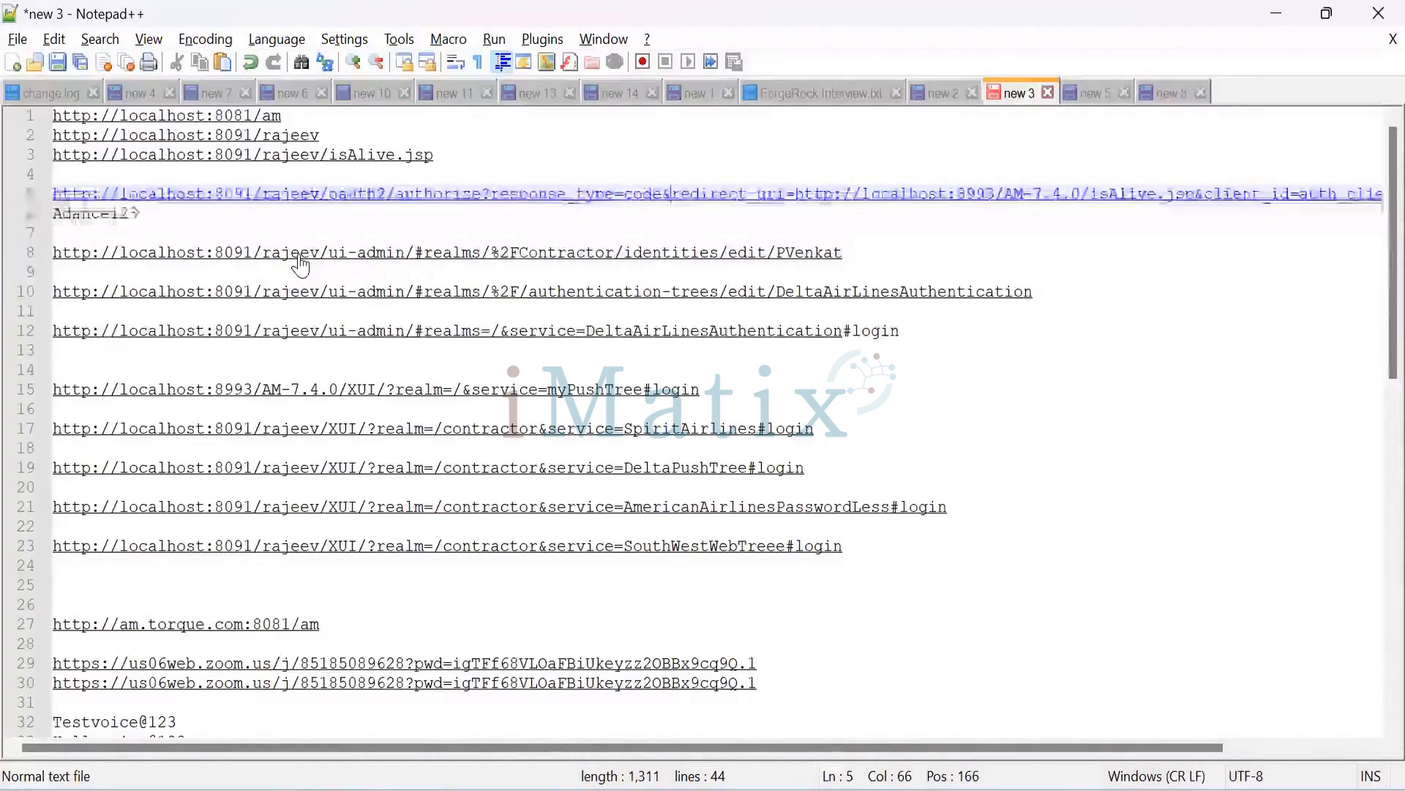
key("Right")
key("Right")
key("Right")
key("Right")
key("Right")
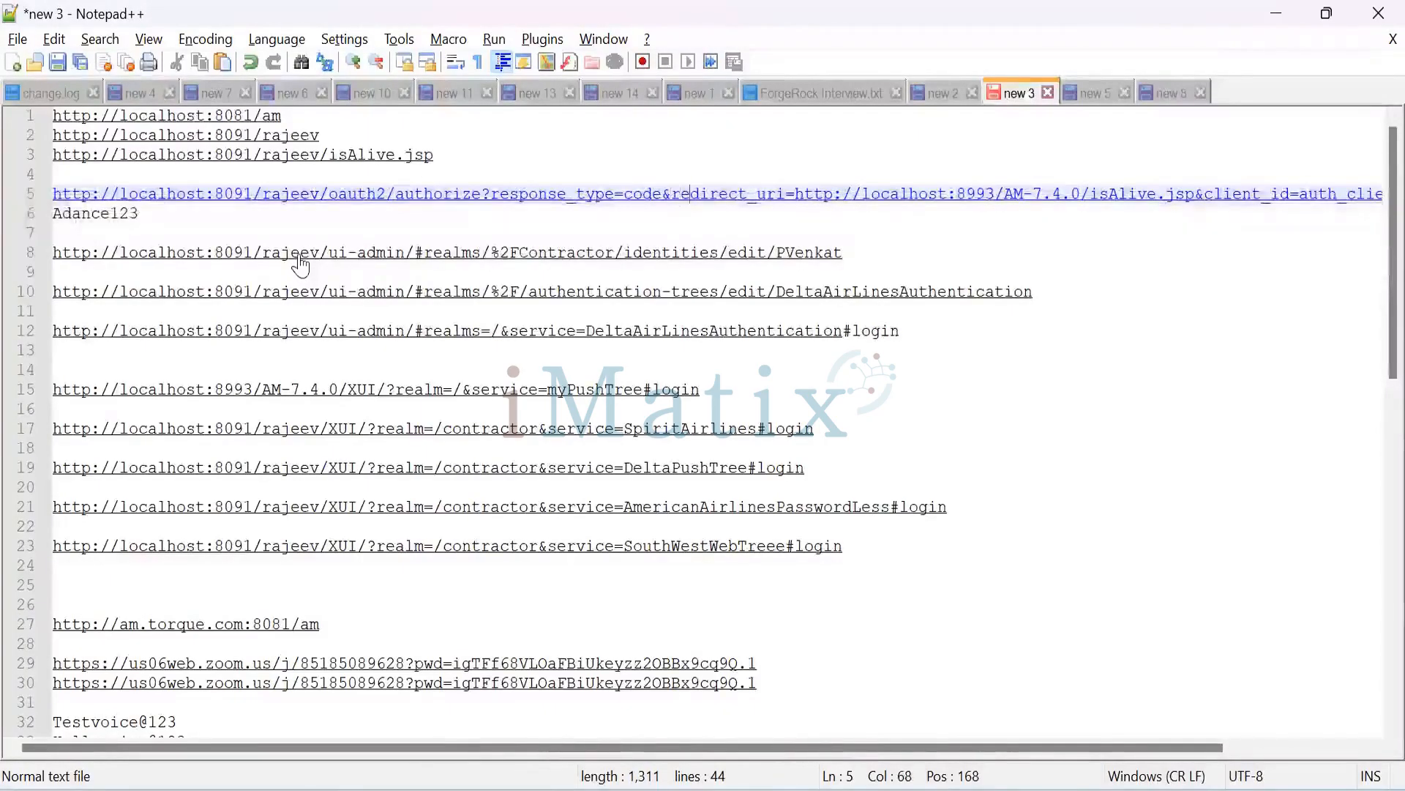
key("Right")
key("Right")
key("Right")
key("Right")
key("Right")
key("Right")
key("Right")
key("Right")
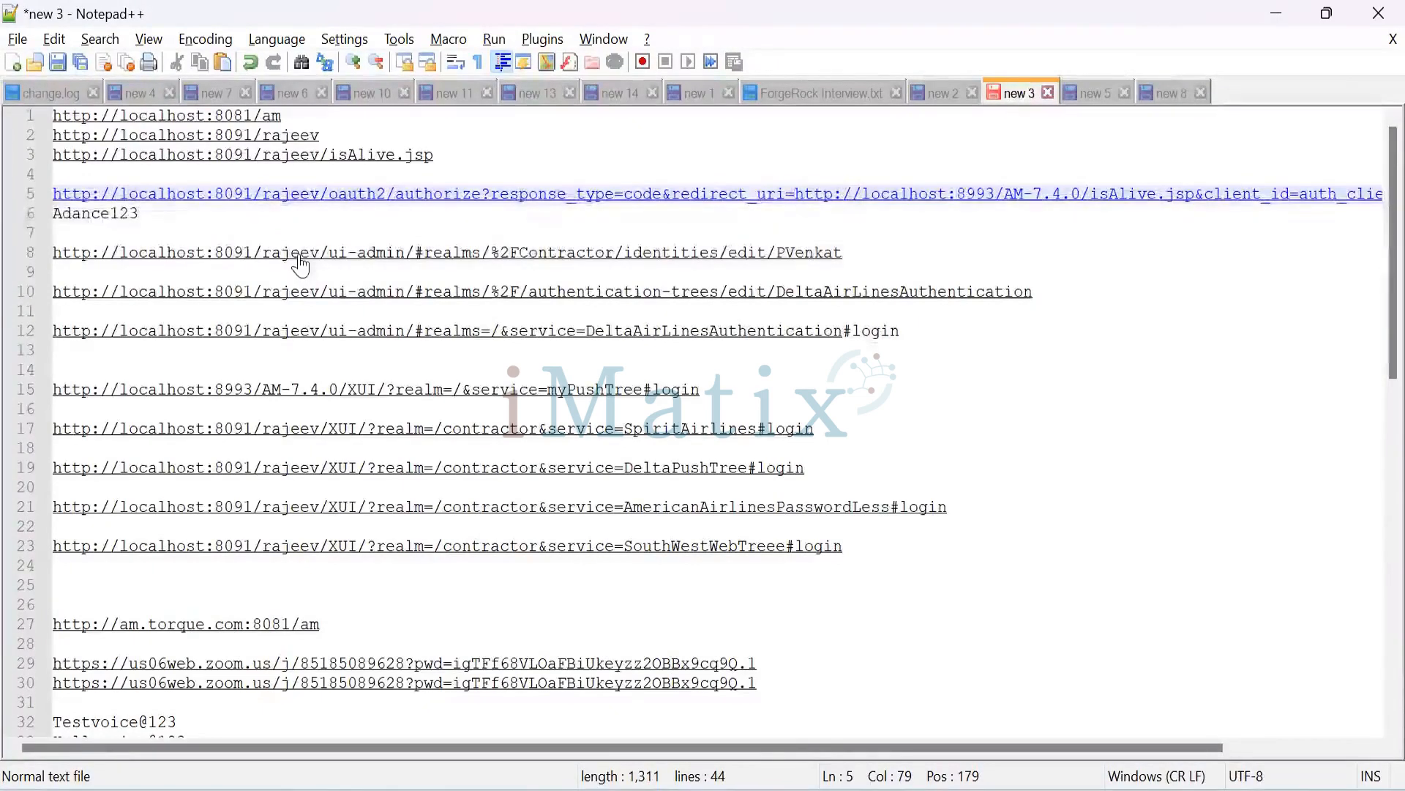
key("shift+Right")
key("shift+Right")
key("shift+Right")
key("shift+Right")
key("shift+Right")
key("shift+Right")
key("shift+Right")
key("shift+Right")
key("shift+Right")
key("shift+Right")
key("shift+Right")
key("shift+Right")
key("shift+Right")
key("shift+Right")
key("shift+Right")
key("shift+Right")
key("shift+Right")
key("shift+Right")
key("shift+Right")
key("shift+Right")
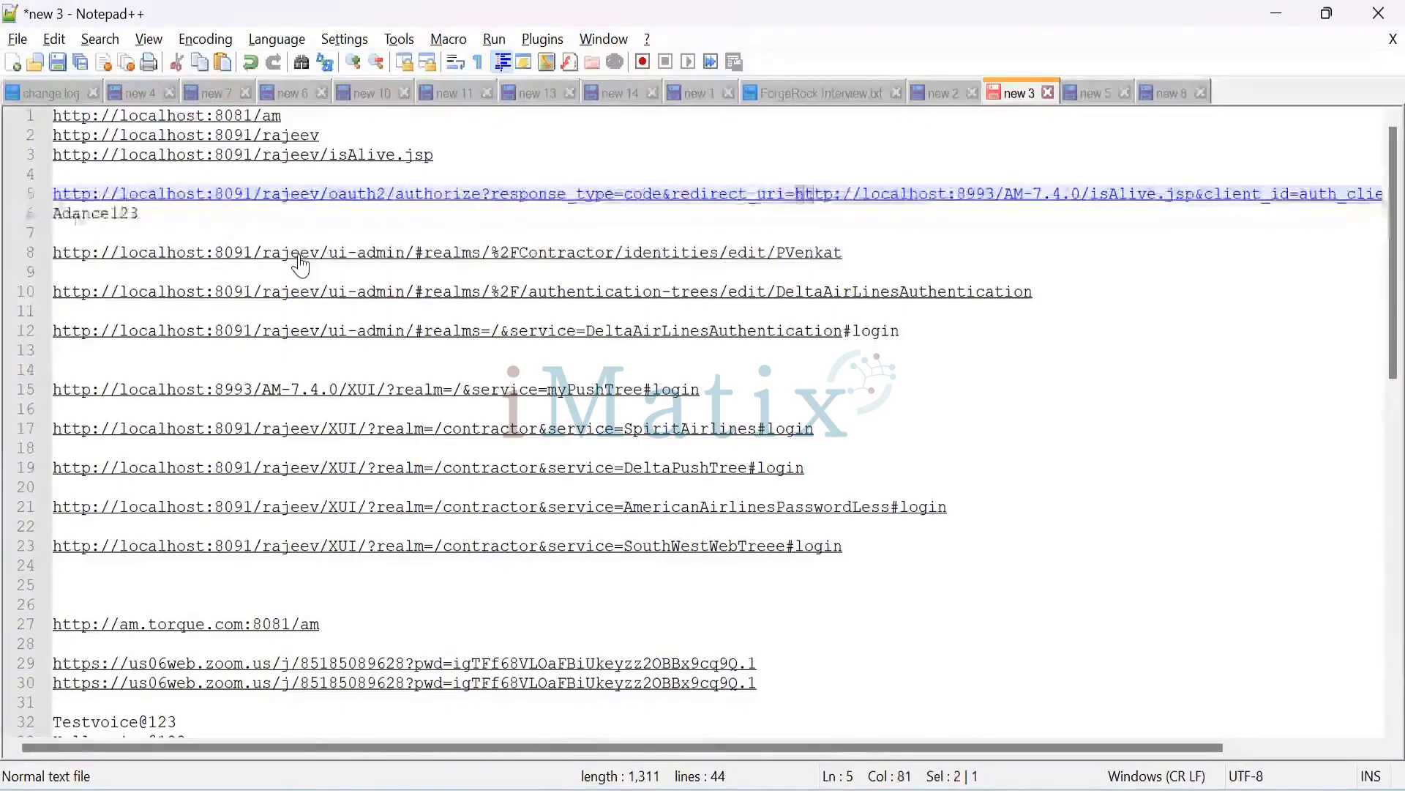
key("shift+Right")
key("shift+Right")
key("shift+Right")
key("shift+Right")
key("shift+Right")
key("shift+Right")
key("shift+Right")
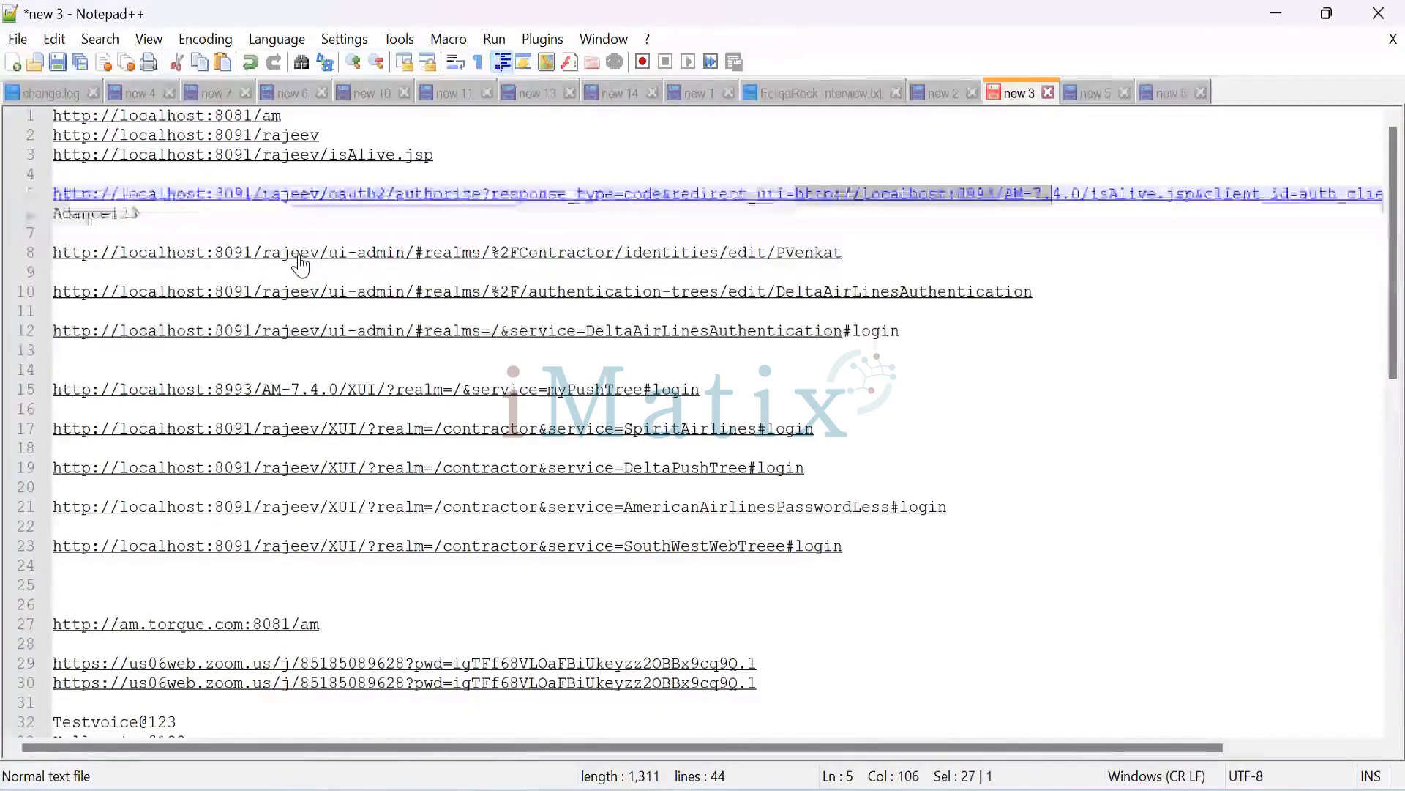
key("shift+Right")
key("shift+Right")
key("shift+Right")
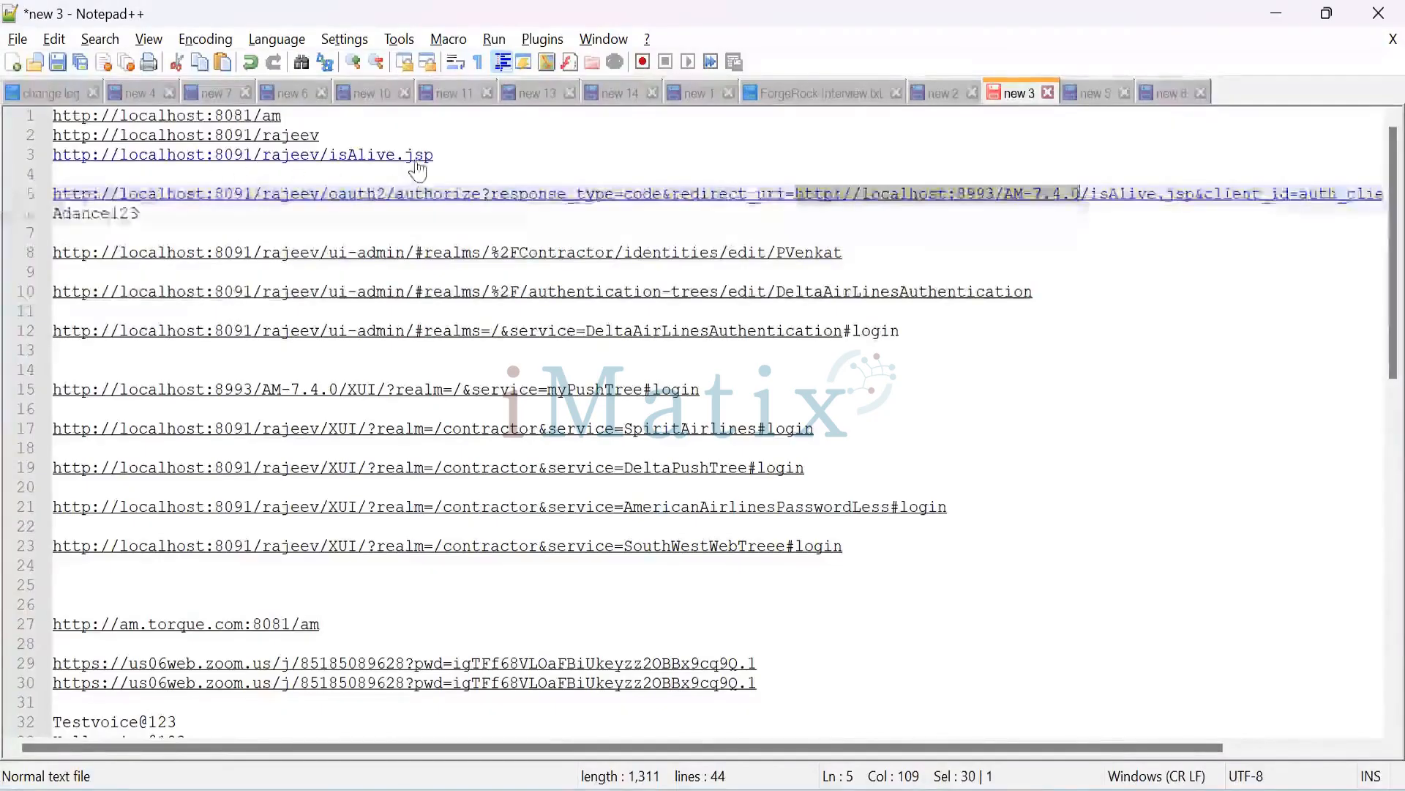
left_click_drag(437, 155, 52, 151)
key("ctrl+c")
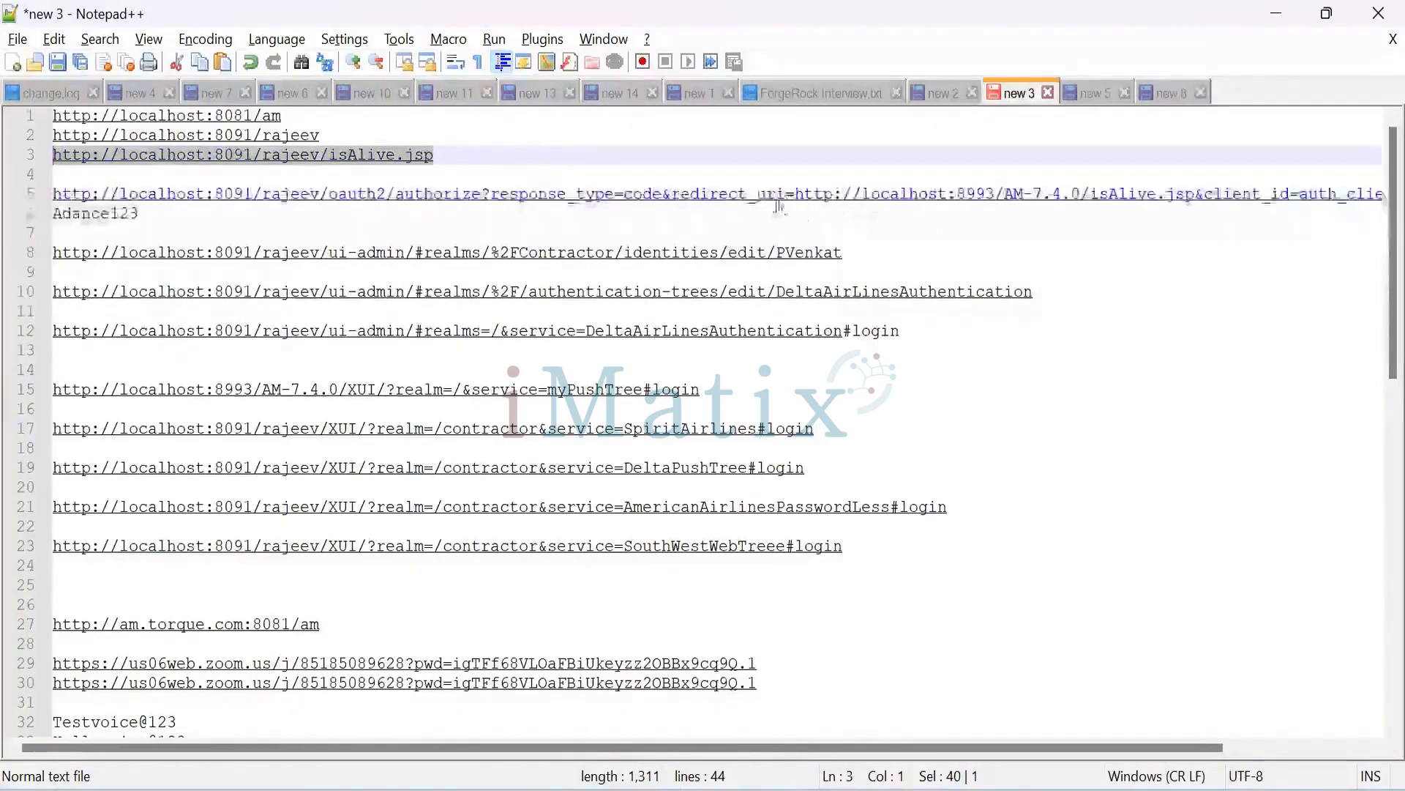
left_click(755, 196)
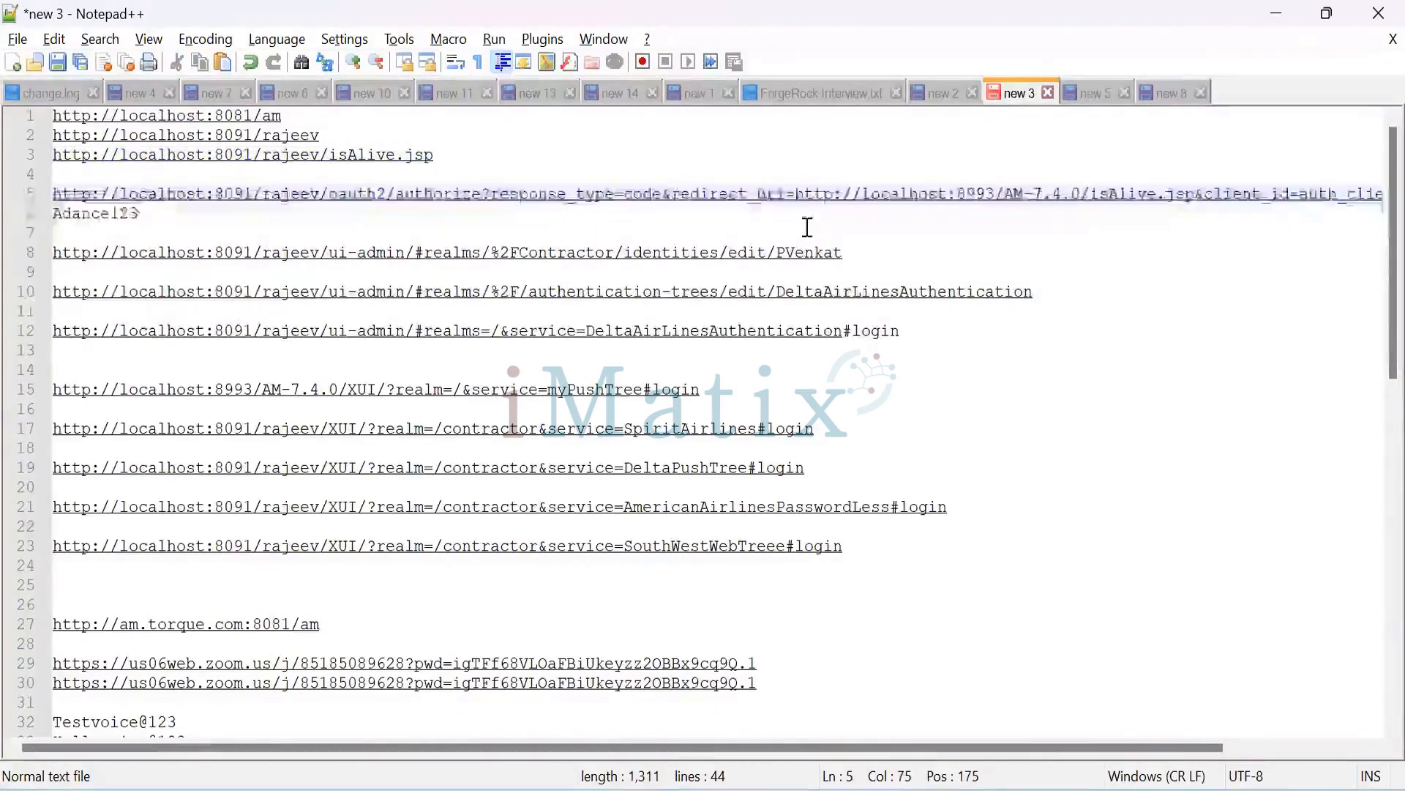
Replace the authorize URL's old redirect host with the isAlive.jsp address, removing duplicated text.
key("Right")
key("Right")
key("Right")
key("Right")
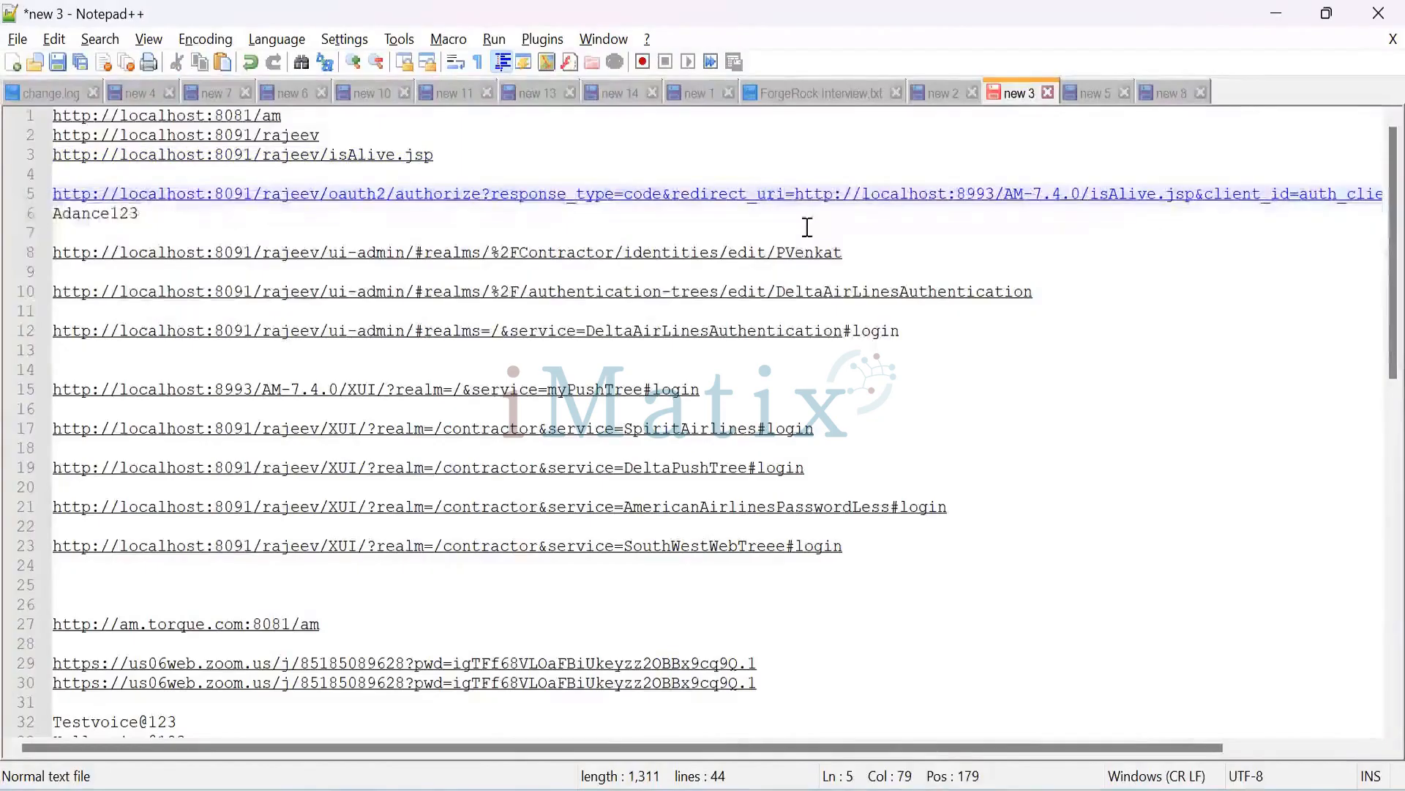
key("shift+Right")
key("shift+Right")
key("shift+Right")
key("shift+Right")
key("shift+Right")
key("shift+Right")
key("shift+Right")
key("shift+Right")
key("shift+Right")
key("shift+Right")
key("shift+Right")
key("shift+Right")
key("shift+Right")
key("shift+Right")
key("shift+Right")
key("shift+Right")
key("shift+Right")
key("shift+Right")
key("shift+Right")
key("shift+Right")
key("shift+Right")
key("shift+Right")
key("shift+Right")
key("shift+Right")
key("shift+Right")
key("shift+Right")
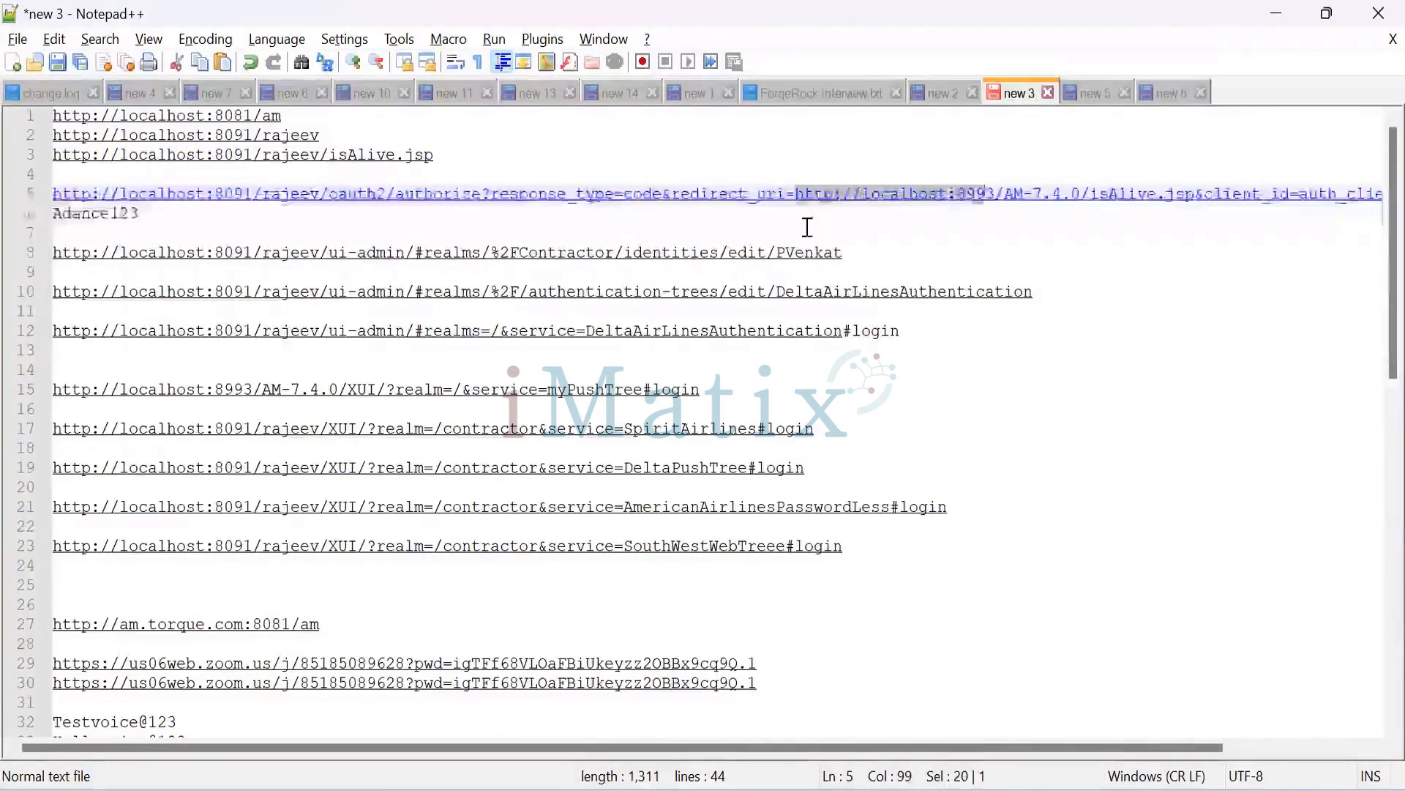
key("shift+Right")
key("shift+Right")
key("shift+Right")
key("shift+Right")
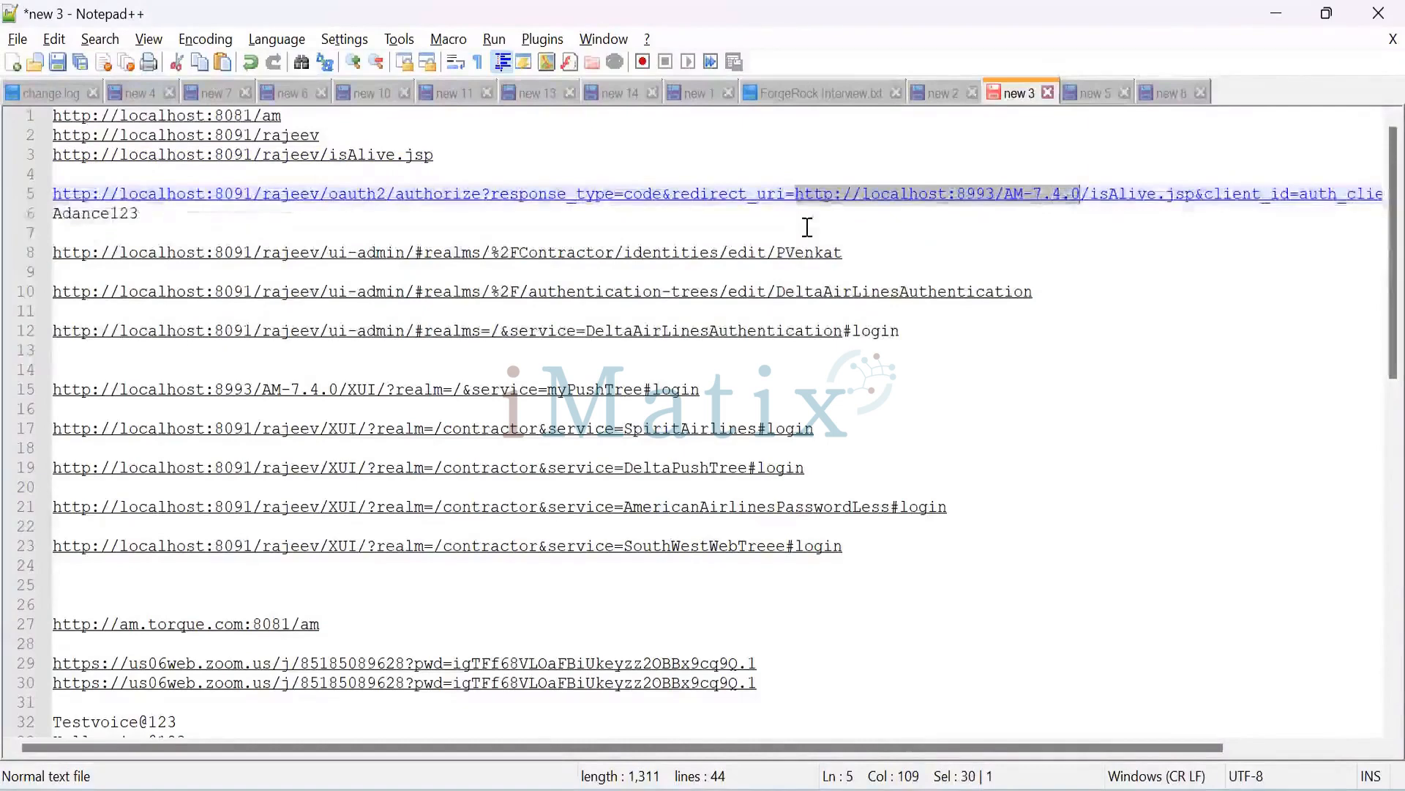
key("ctrl+v")
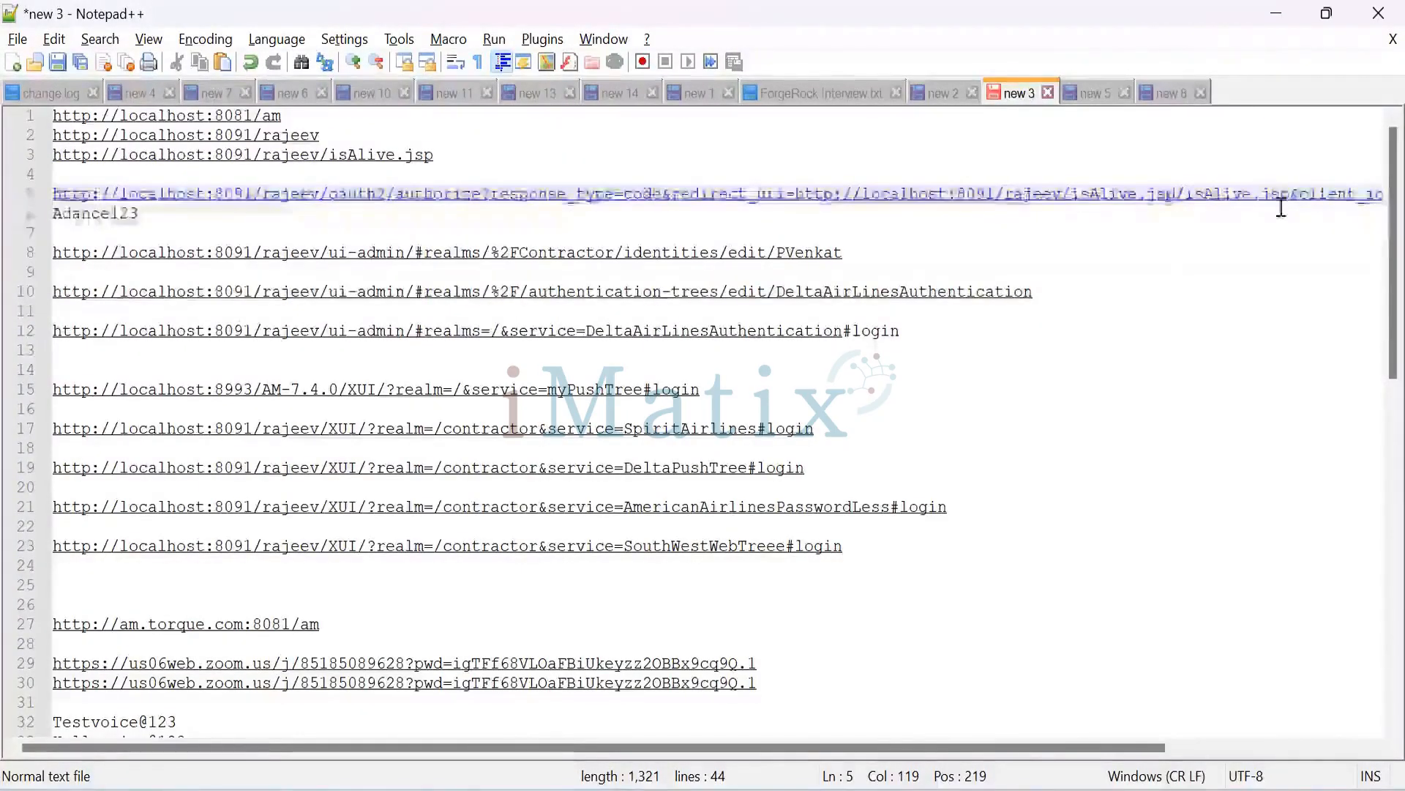
key("Right")
key("BackSpace")
key("BackSpace")
key("BackSpace")
key("BackSpace")
key("BackSpace")
key("BackSpace")
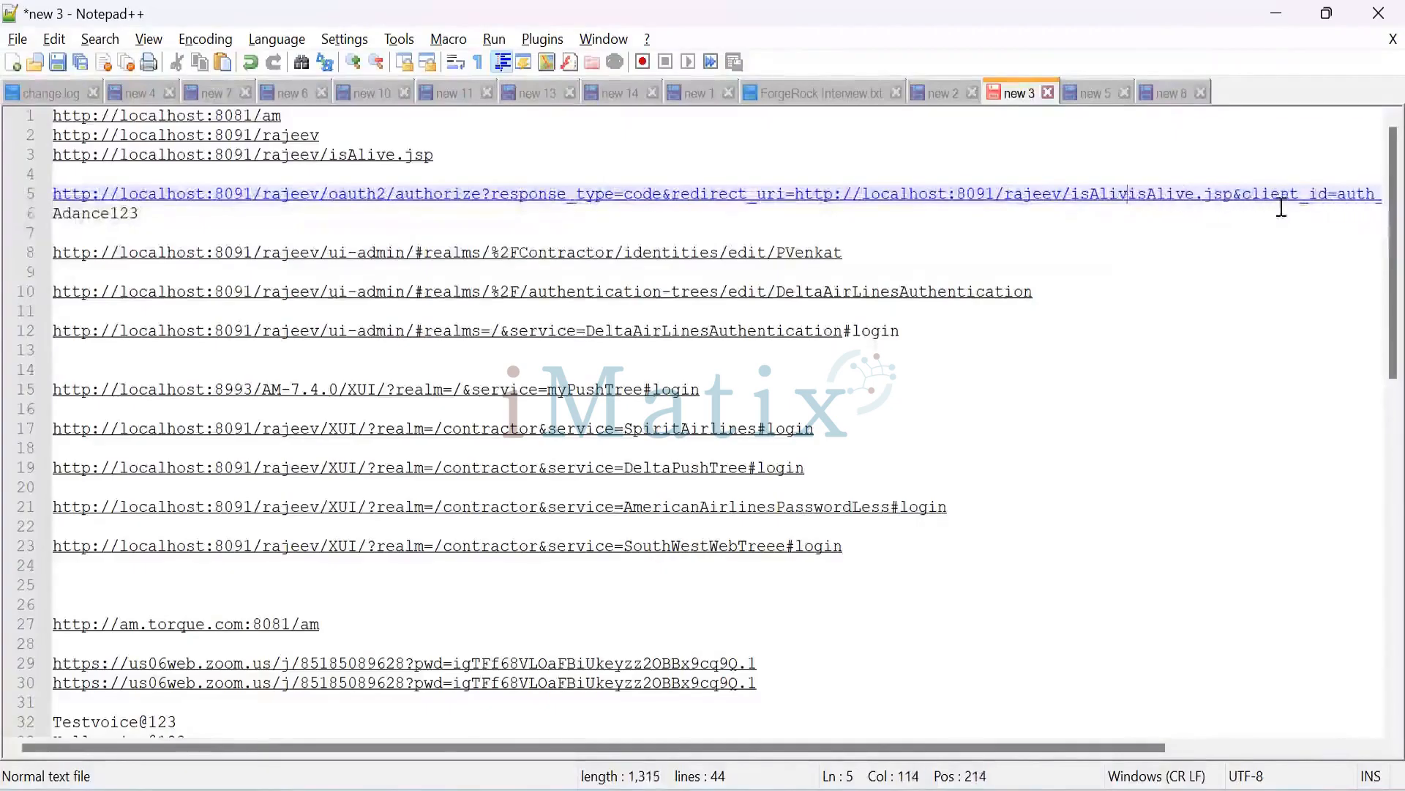
key("BackSpace")
key("BackSpace")
key("BackSpace")
key("BackSpace")
key("BackSpace")
key("BackSpace")
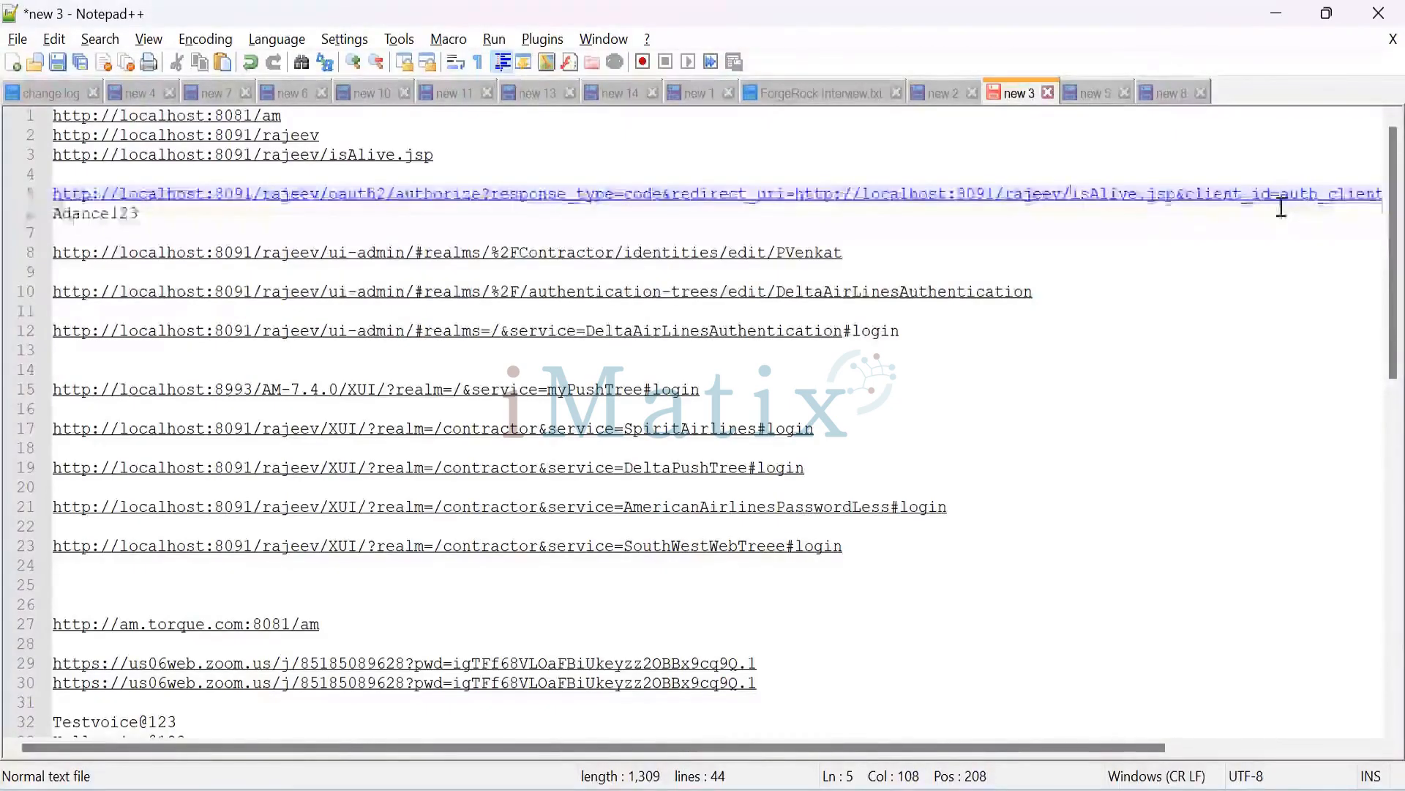
Check the corrected redirect URI through to the end of the authorize URL.
key("Right")
key("Right")
key("Right")
key("Right")
key("Right")
key("Right")
key("Right")
key("Right")
key("Right")
key("Right")
key("Right")
key("Right")
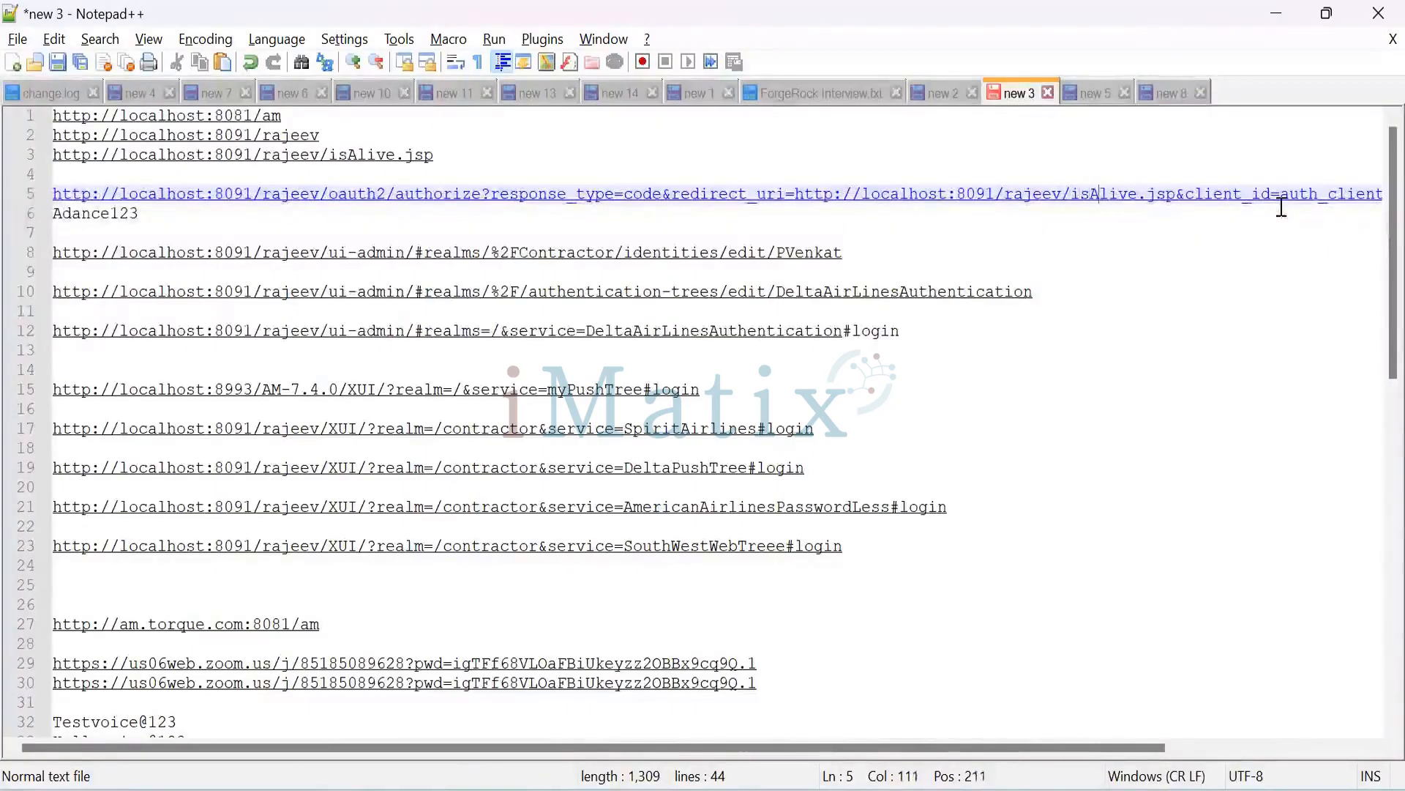
key("Right")
key("Right")
key("Right")
key("Right")
key("Right")
key("Right")
key("Right")
key("Right")
key("Right")
key("Right")
key("Right")
key("Right")
key("Right")
key("Right")
key("Right")
key("Right")
key("Right")
key("Right")
key("Right")
key("Right")
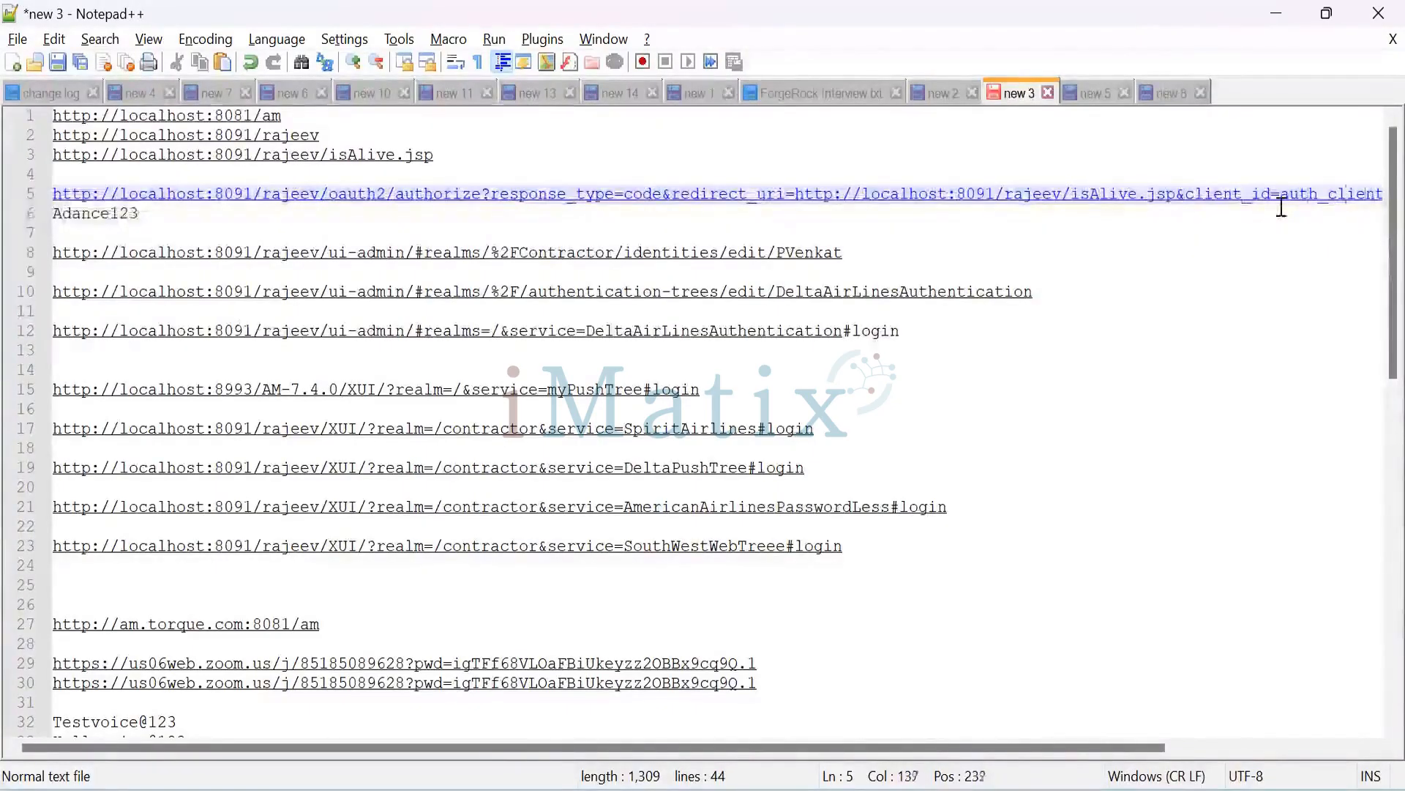
key("Right")
key("Right")
key("Right")
key("Right")
key("Right")
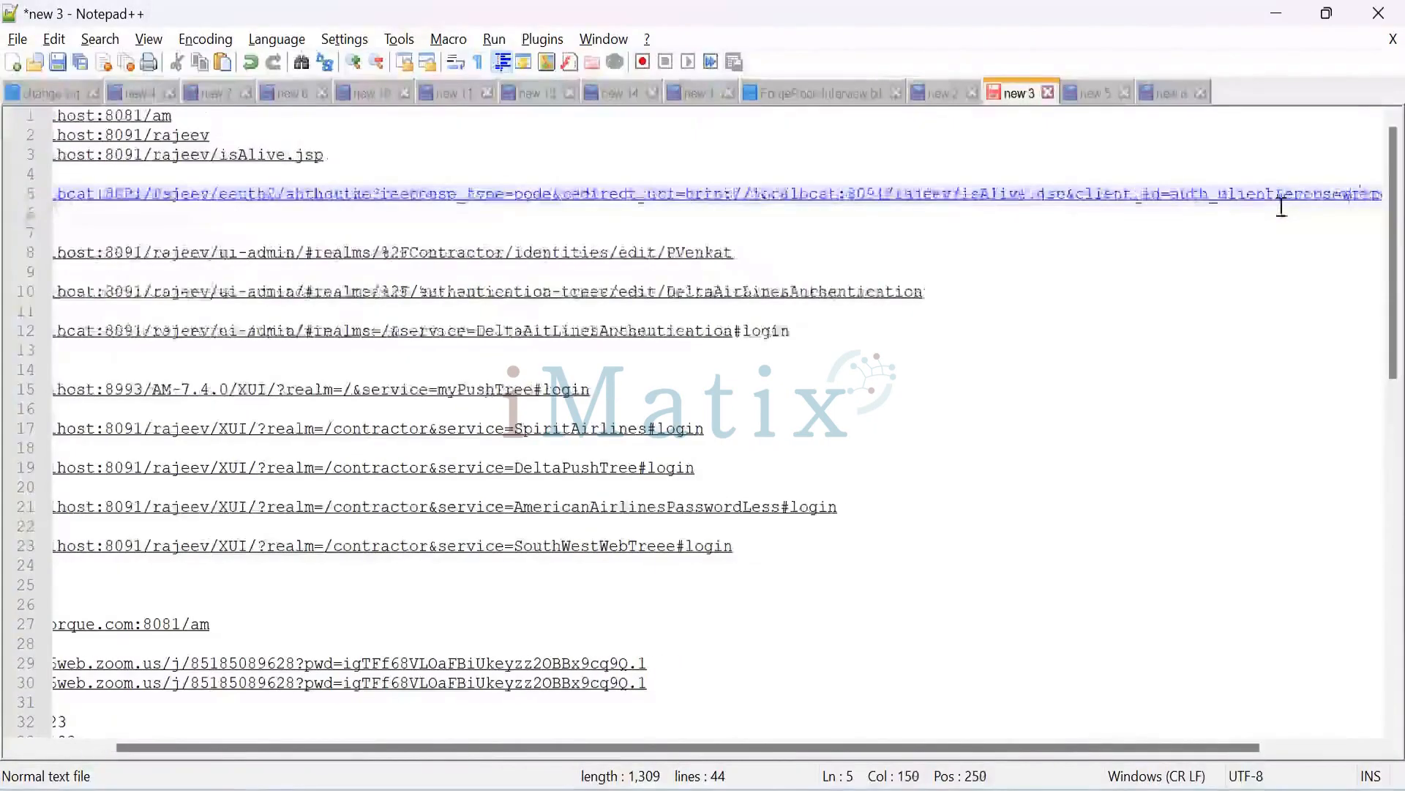
key("Right")
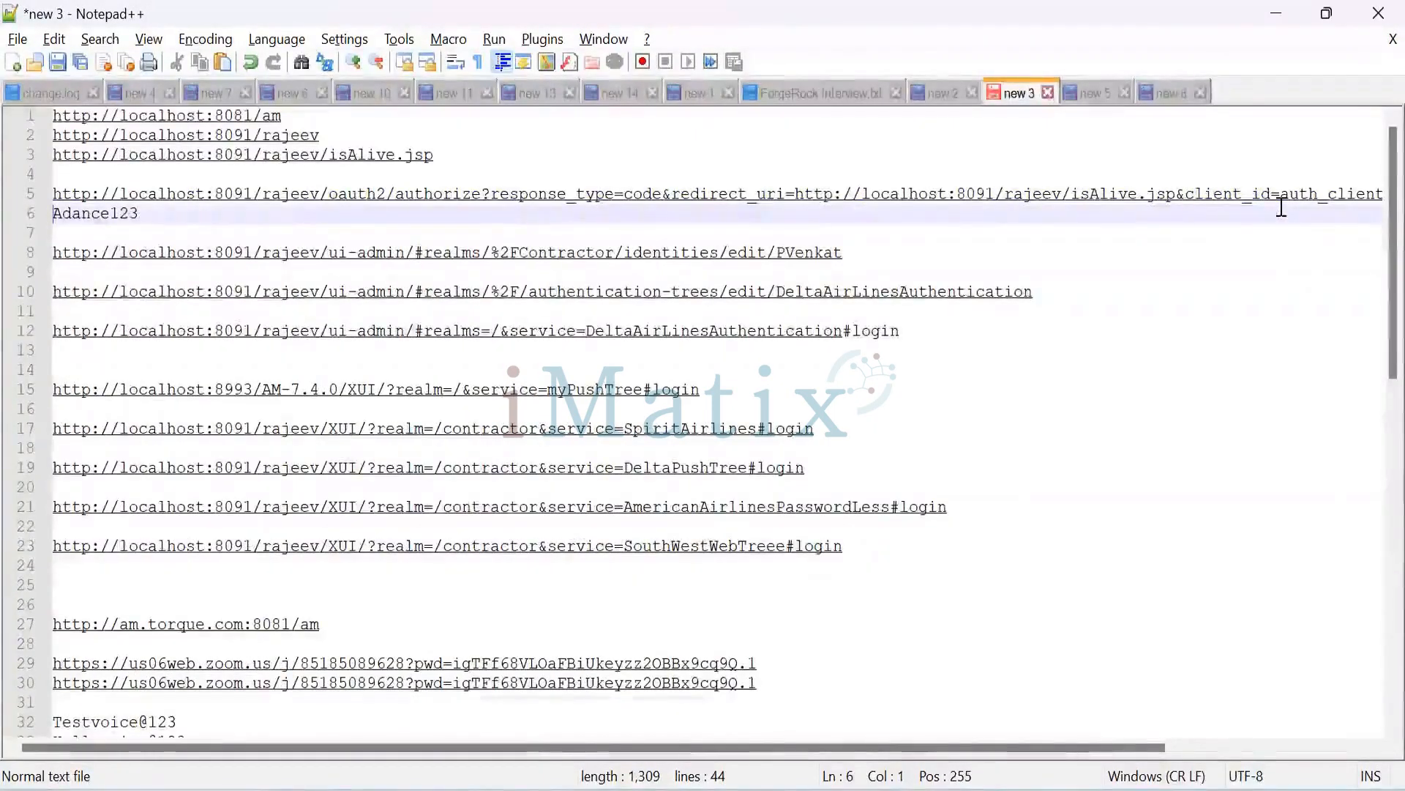
key("Left")
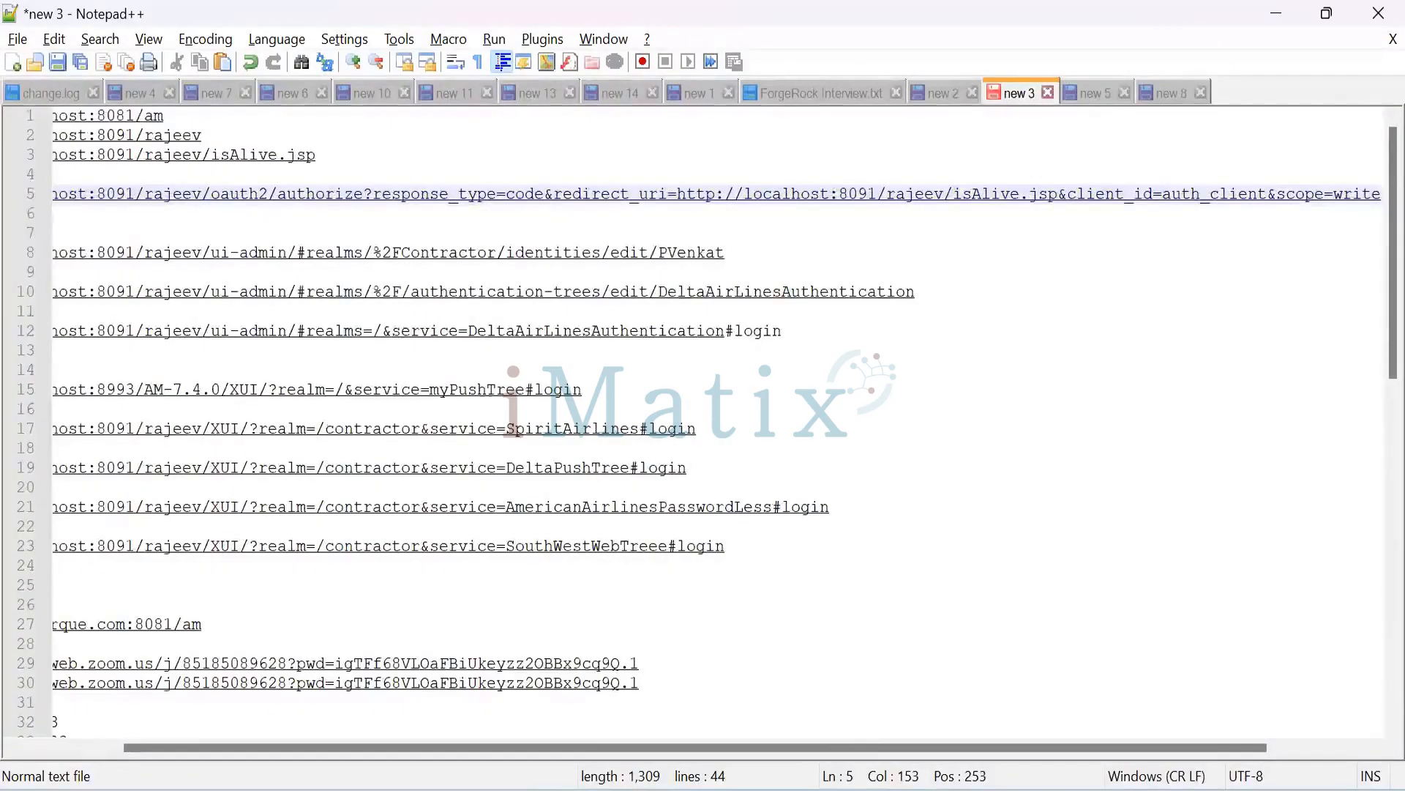
key("alt+Tab")
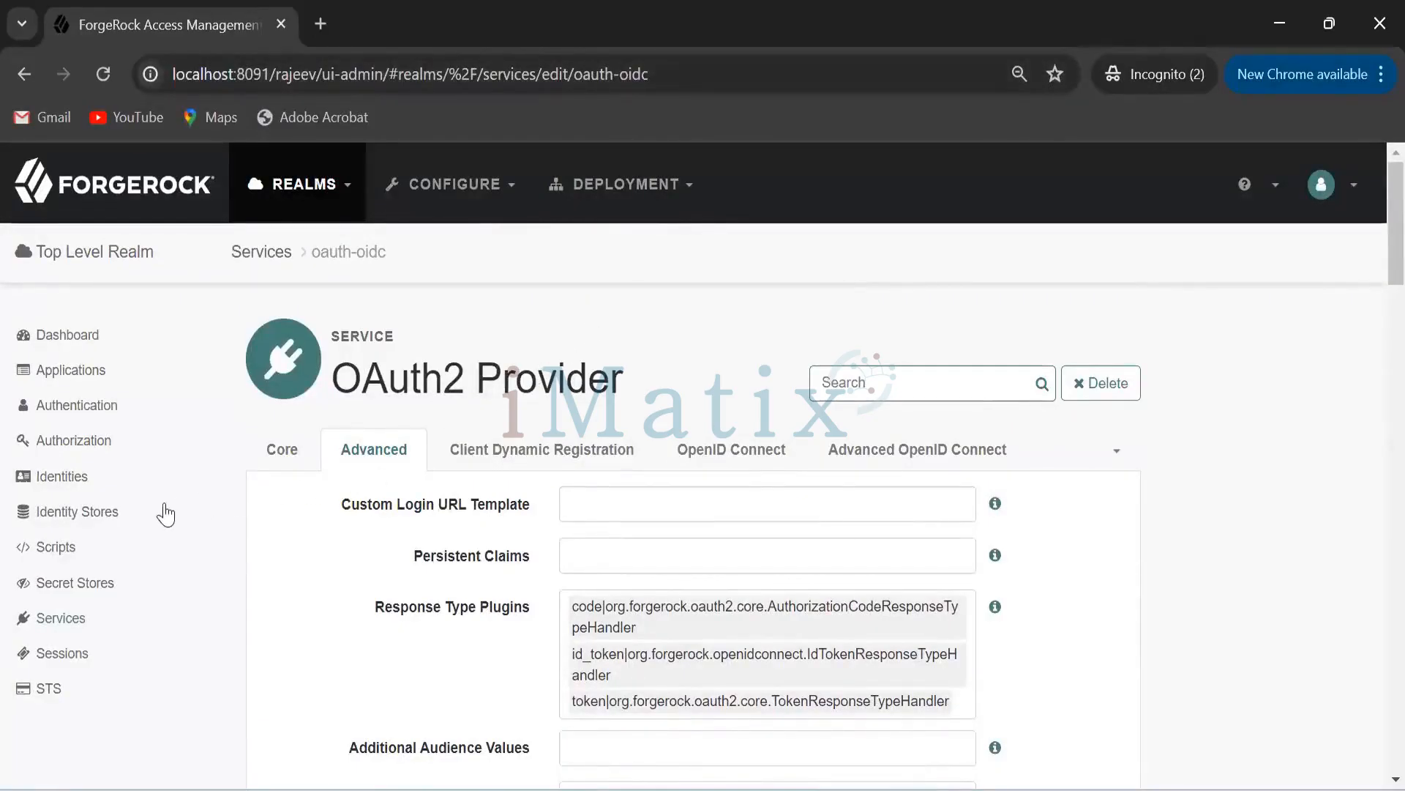
Open OAuth_Client from Applications > OAuth 2.0 > Clients and select its name.
left_click(89, 370)
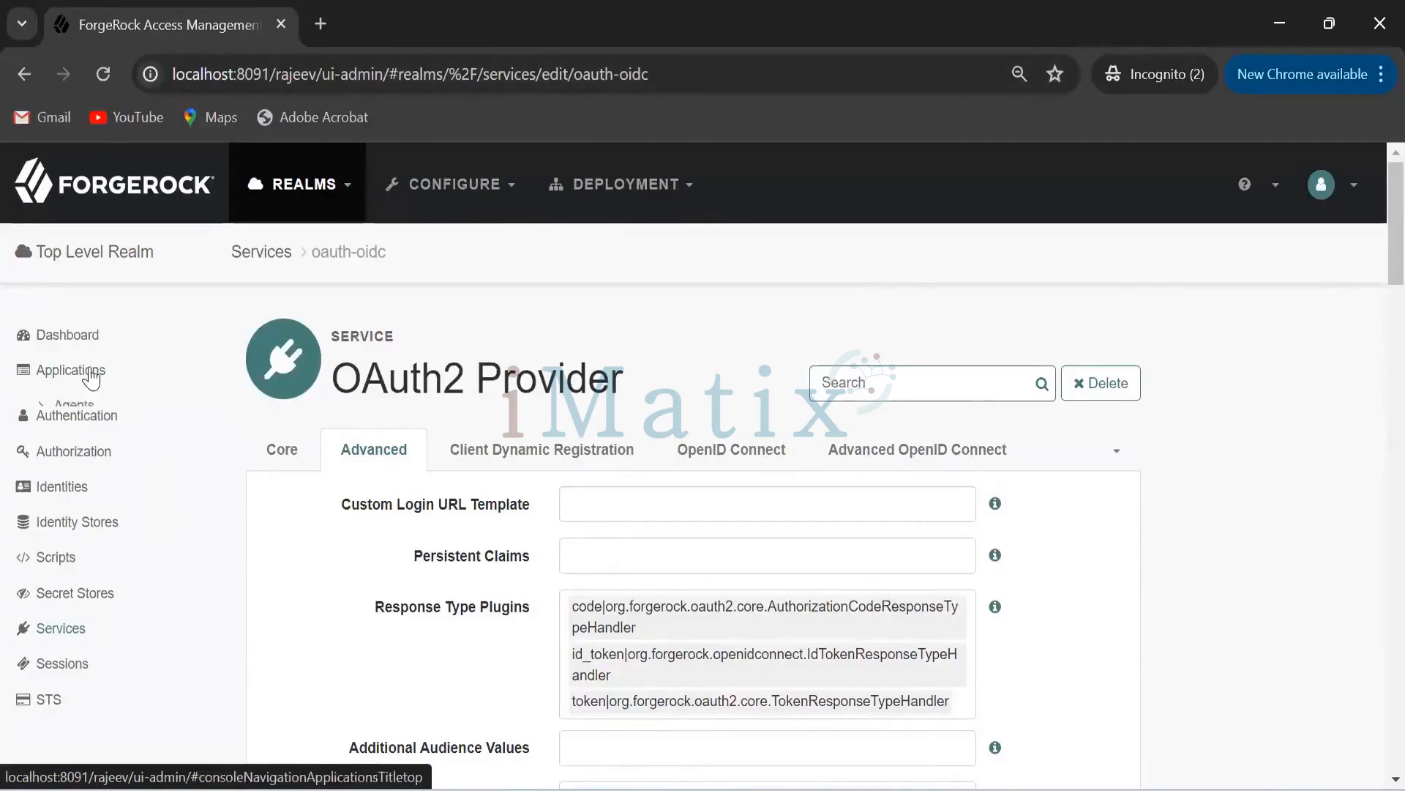
left_click(79, 478)
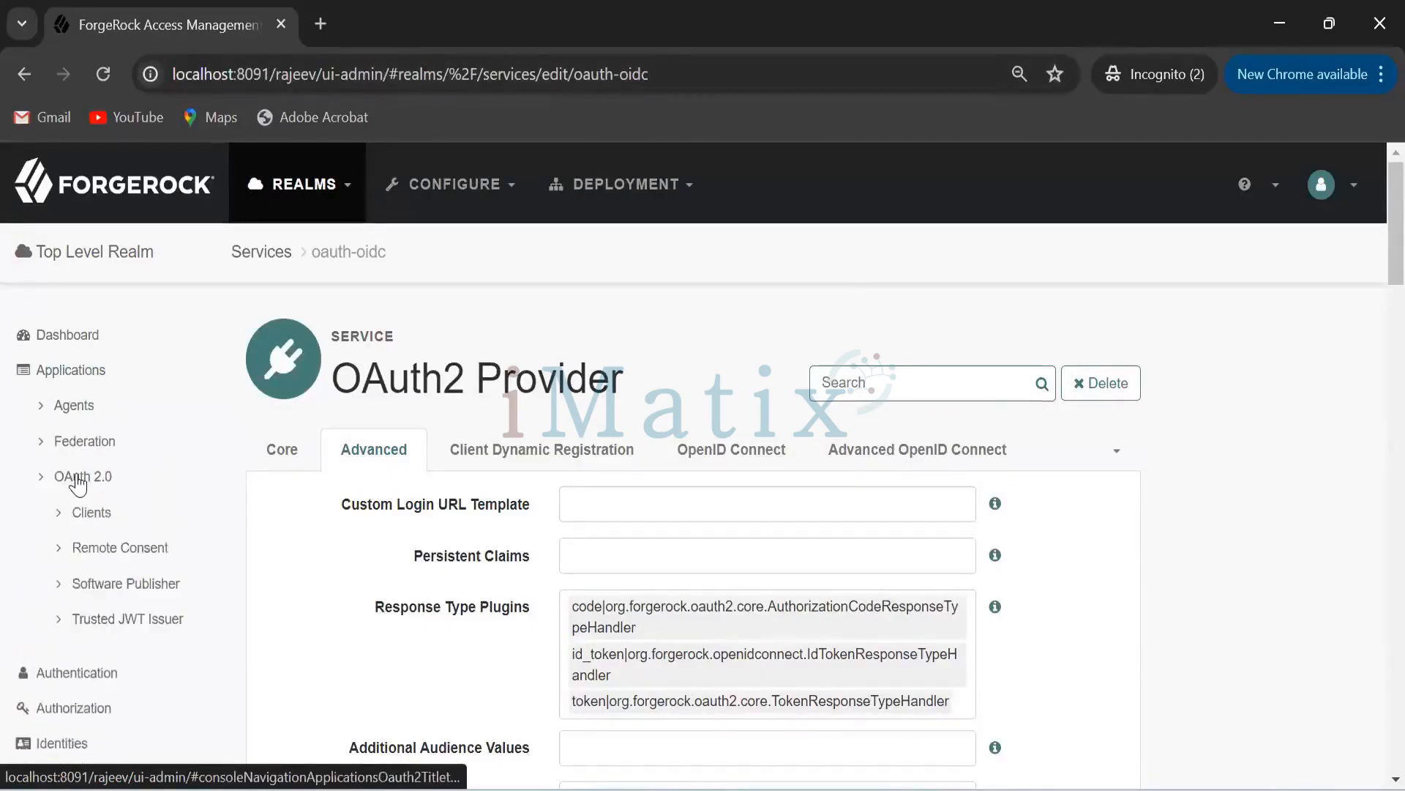
left_click(87, 516)
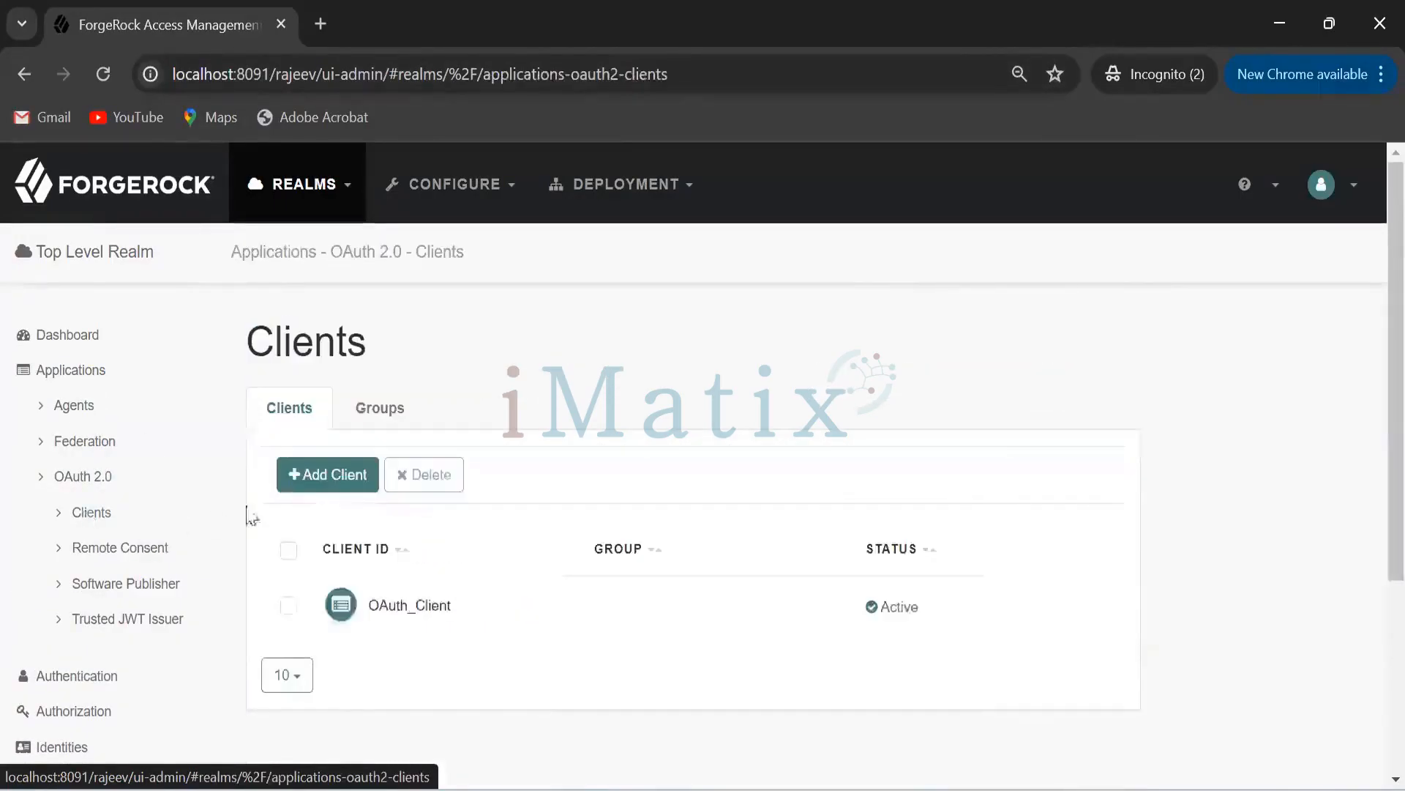
double_click(411, 607)
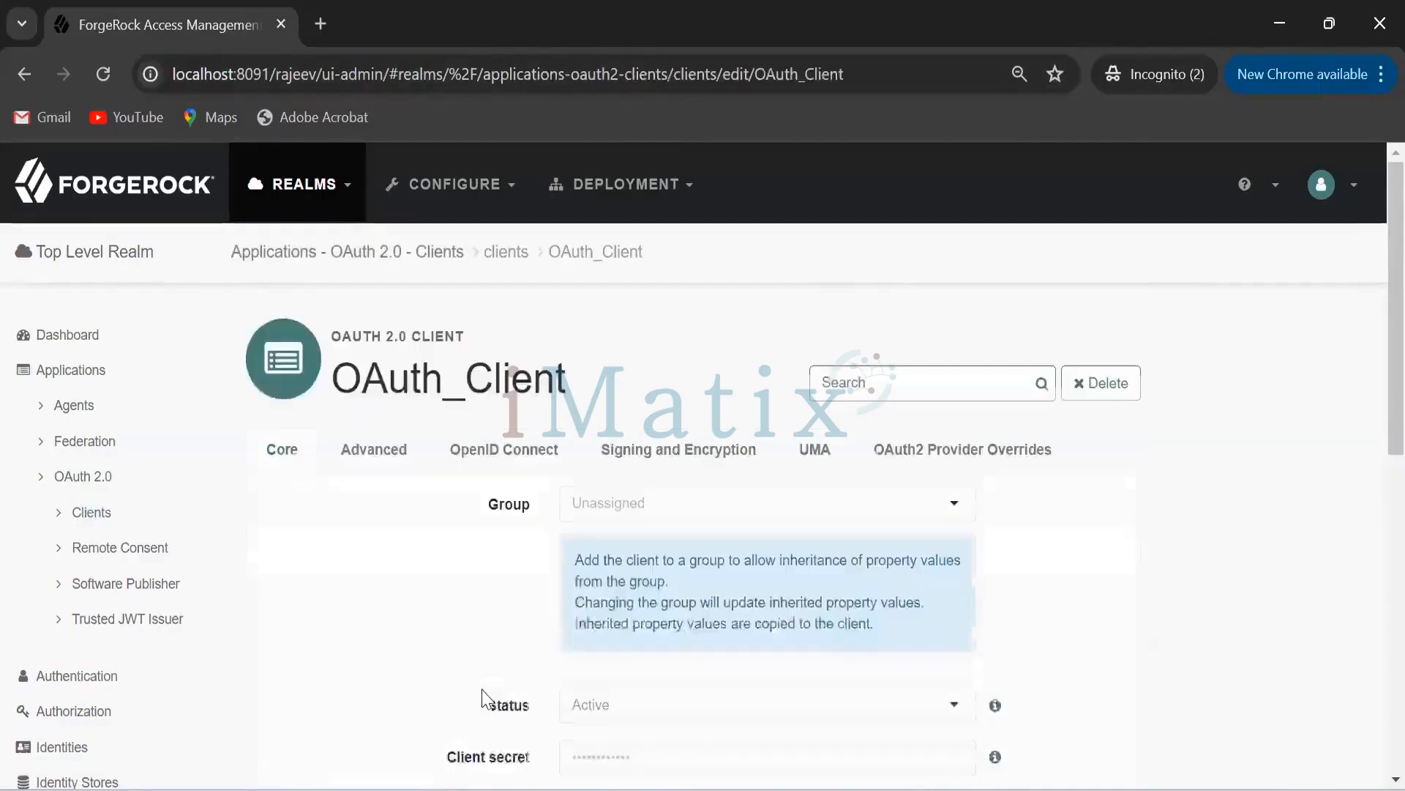
left_click_drag(584, 382, 333, 381)
key("ctrl+c")
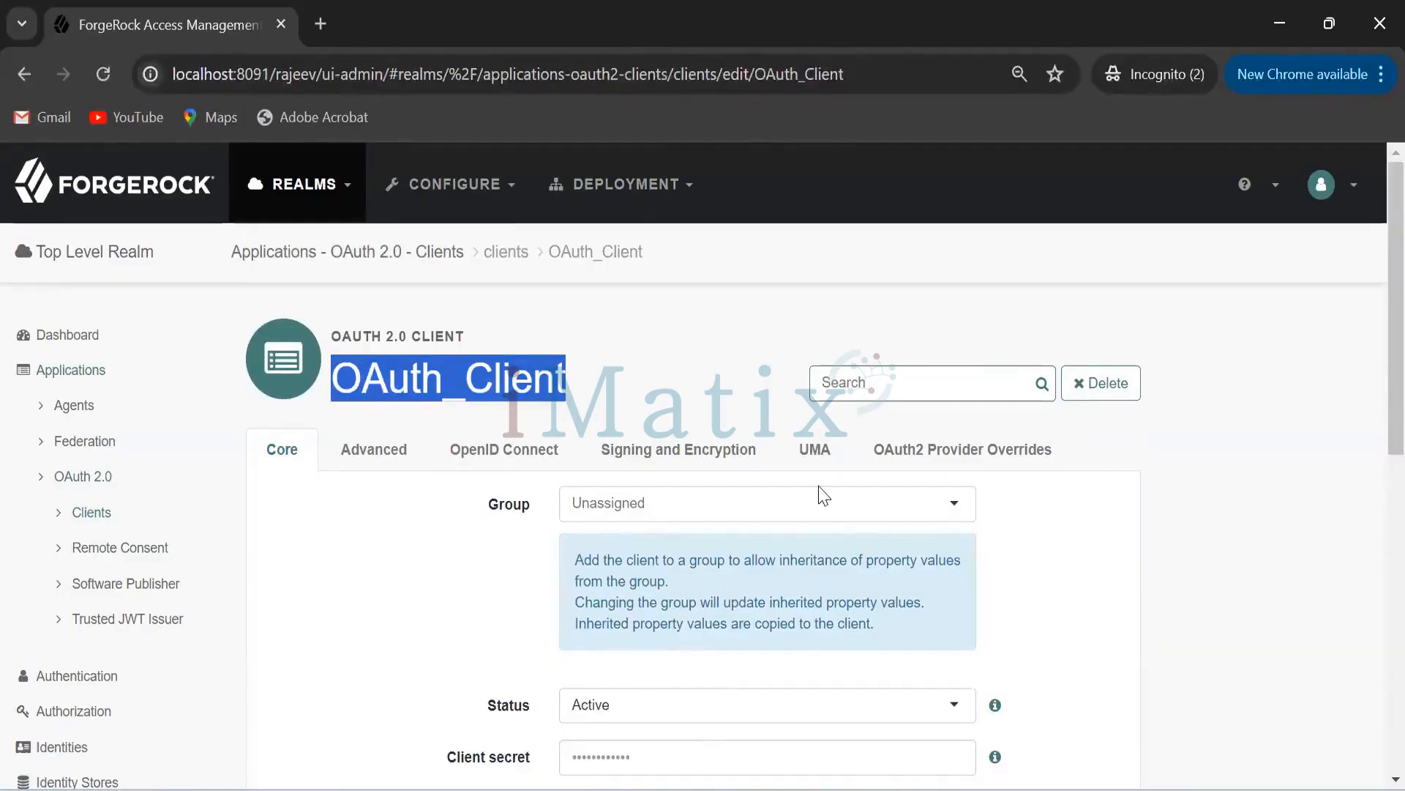
key("alt+Tab")
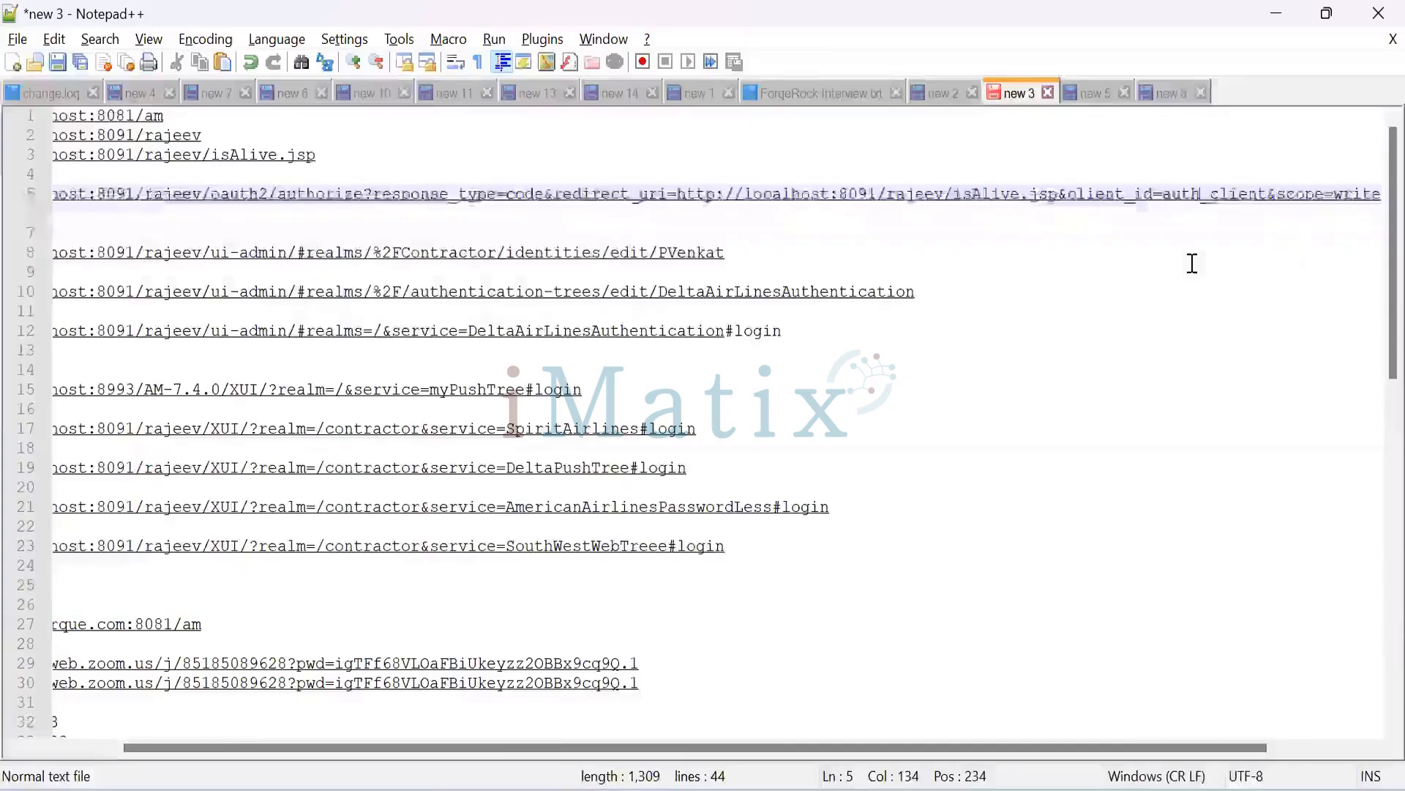
Replace client_id value auth with OAuth_Client, removing leftover characters and fixing capitalisation.
key("shift+Left")
key("shift+Left")
key("shift+Left")
key("shift+Left")
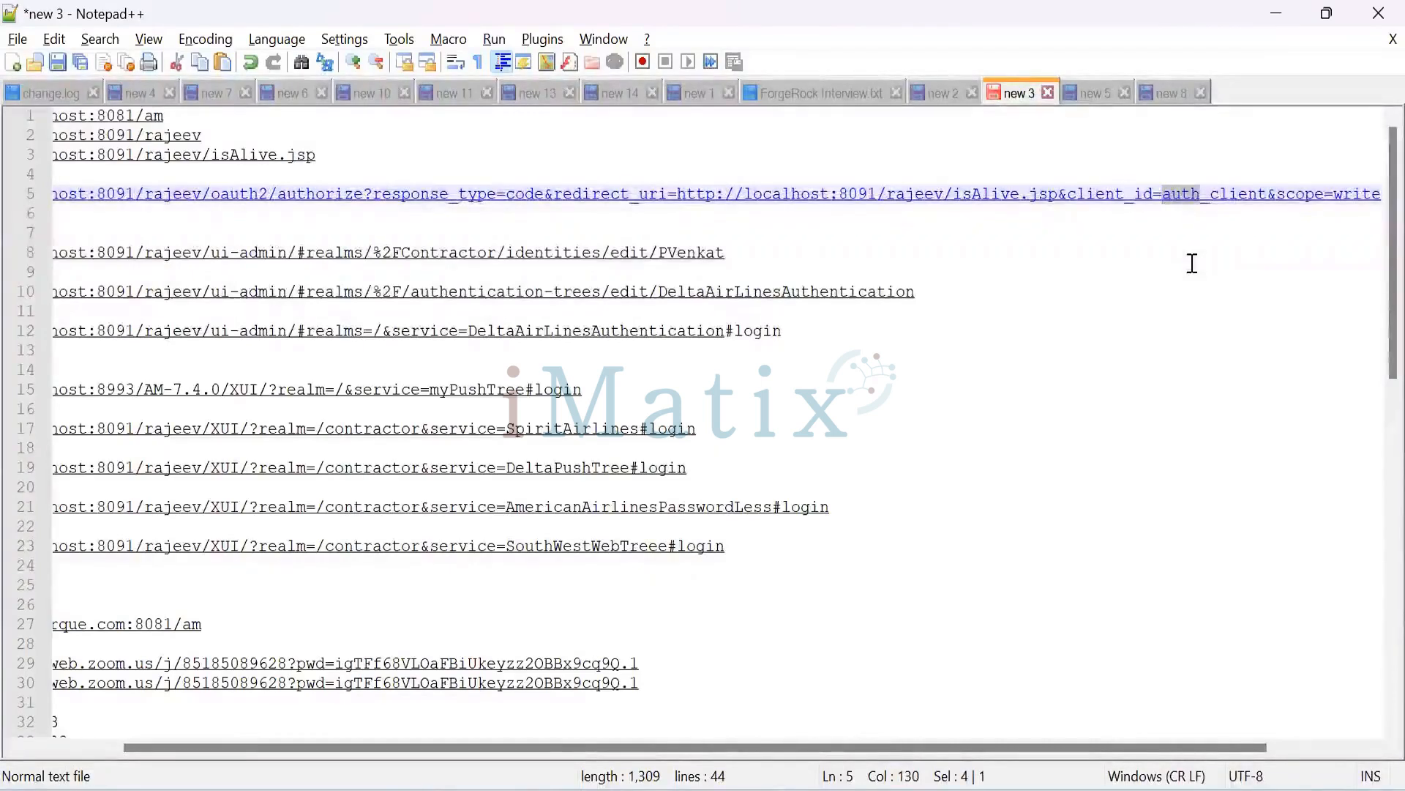
key("ctrl+v")
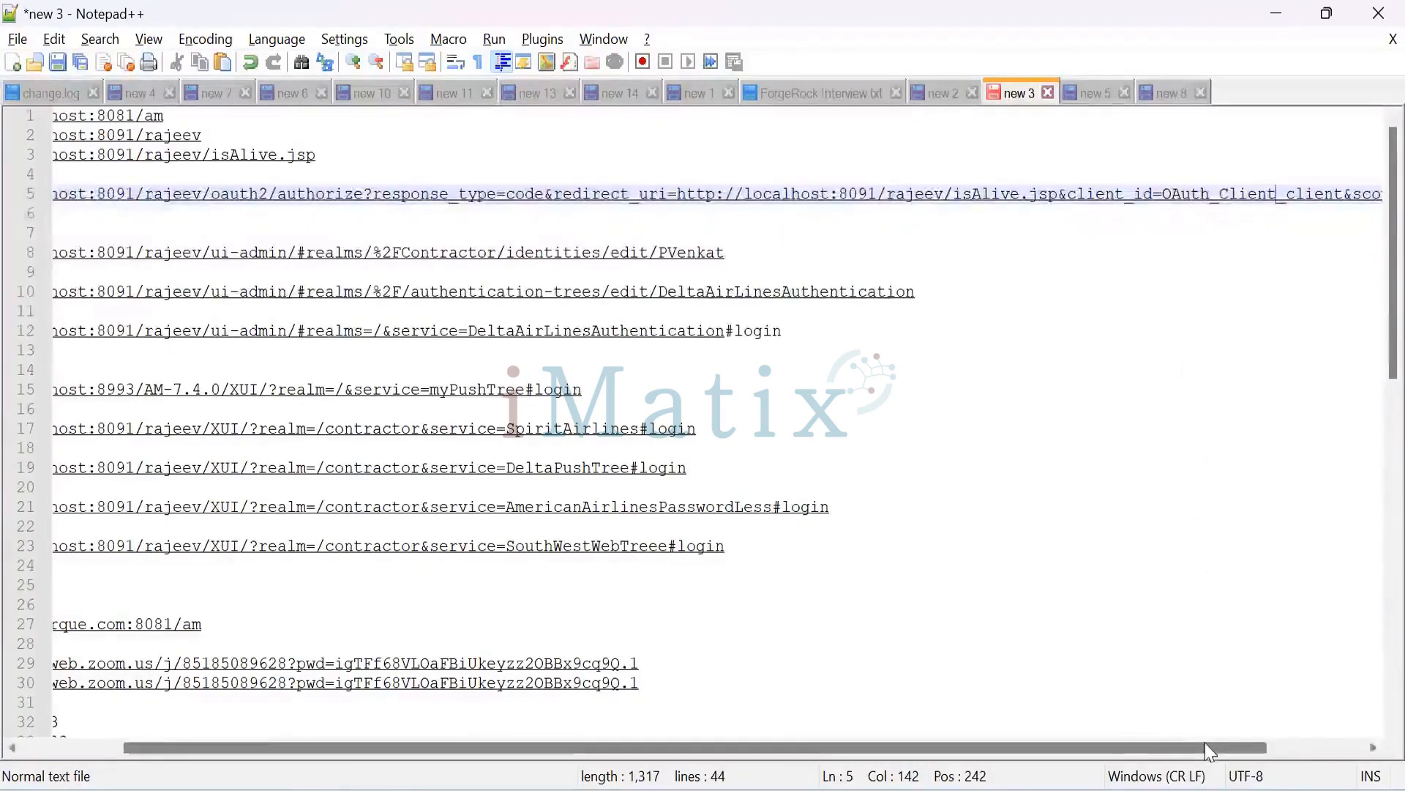
left_click_drag(1205, 743, 1302, 741)
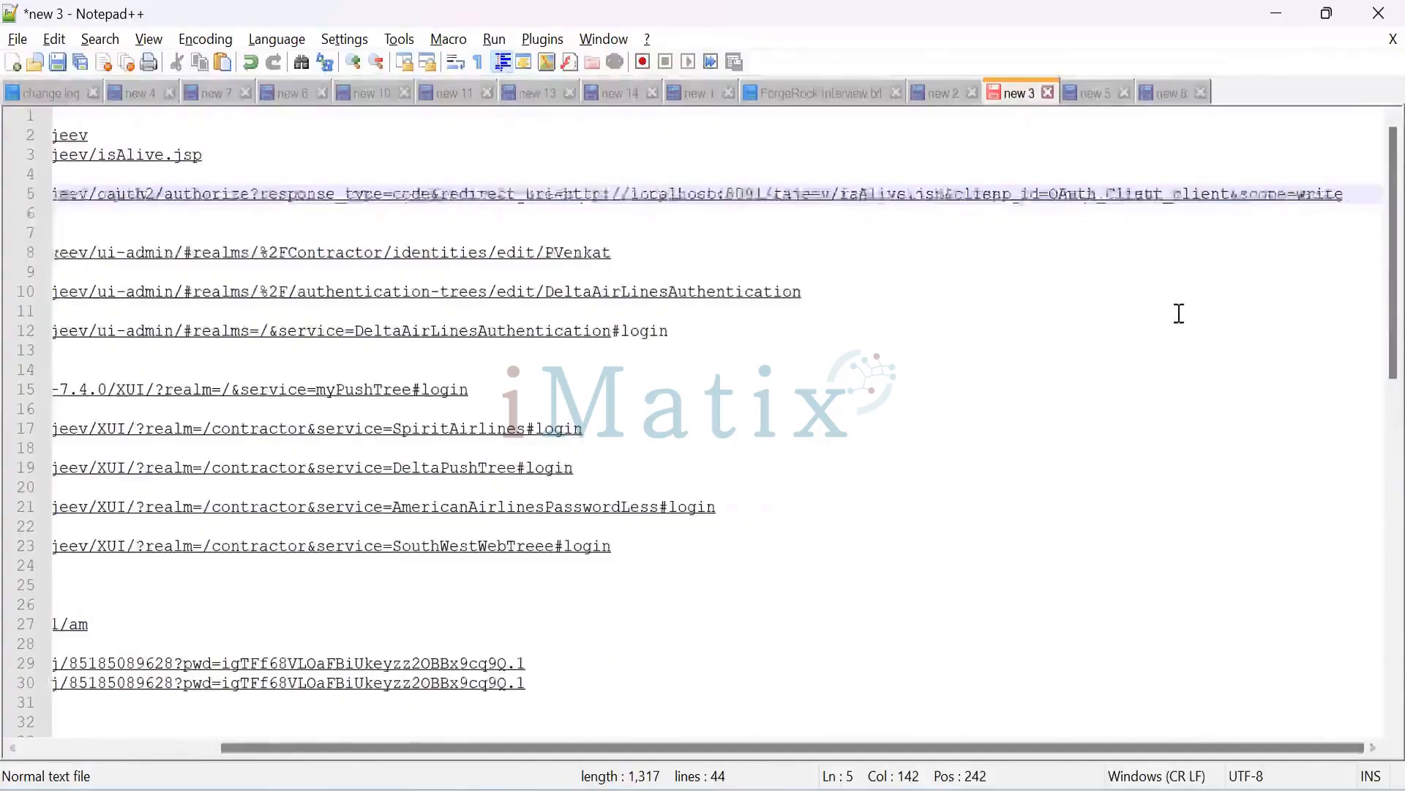
key("BackSpace")
key("BackSpace")
key("BackSpace")
key("BackSpace")
key("BackSpace")
key("BackSpace")
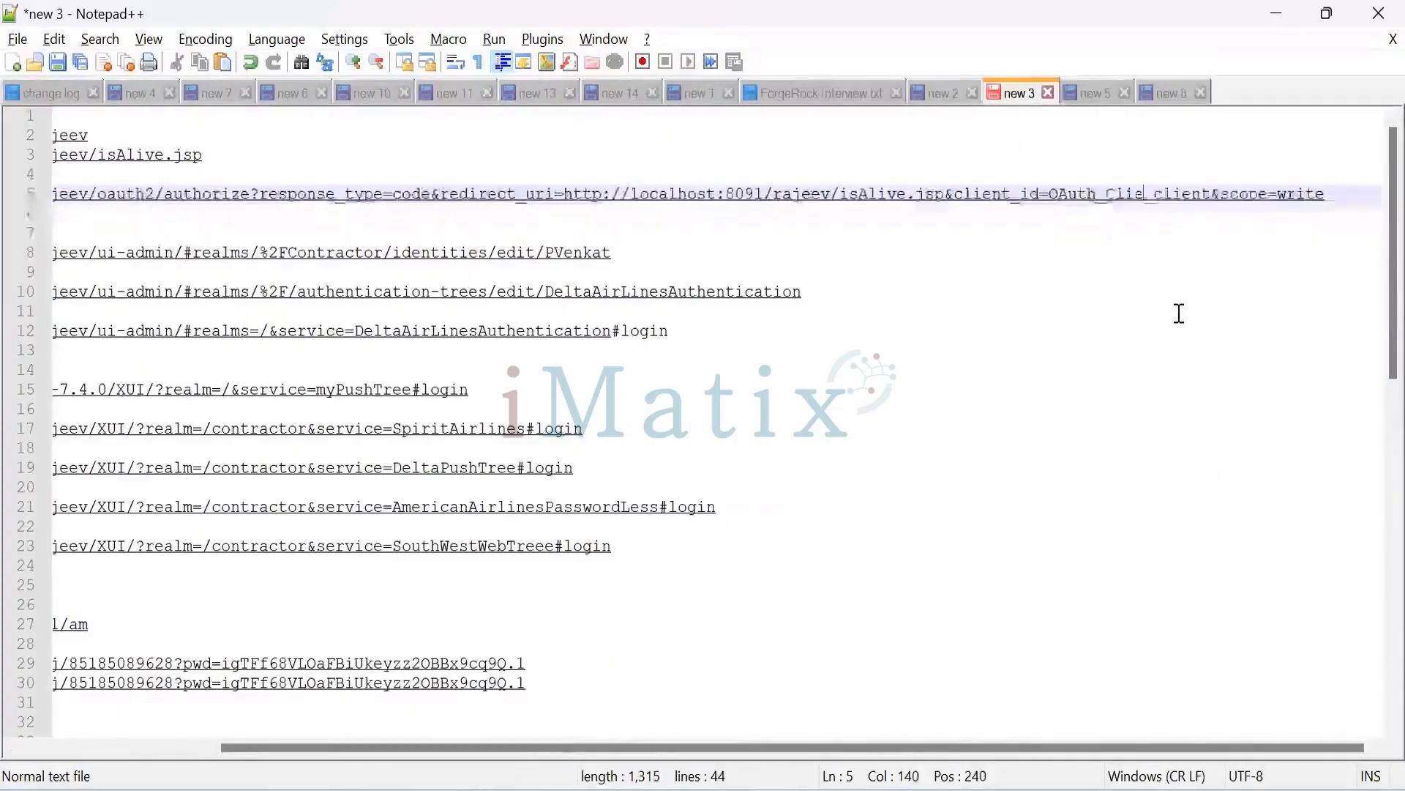
key("BackSpace")
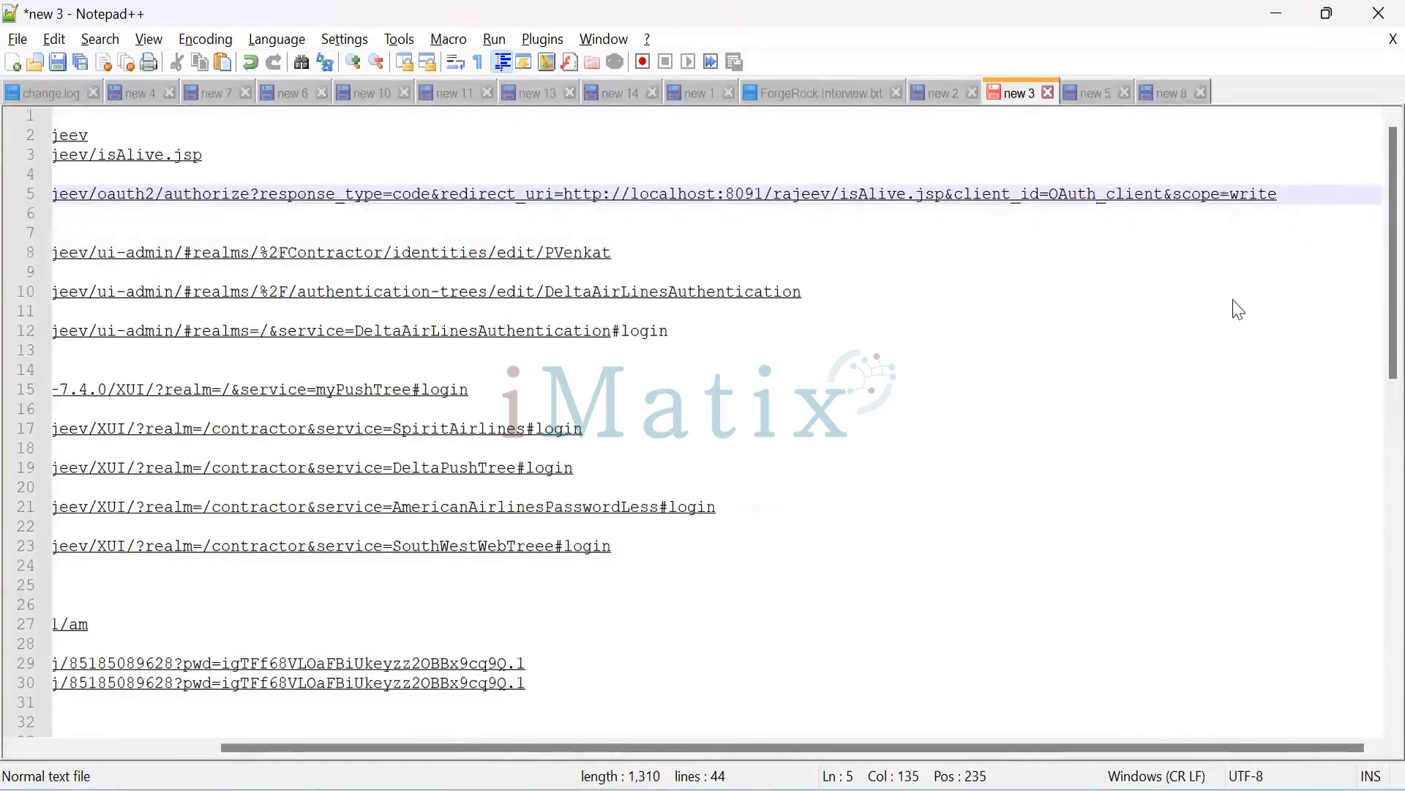
key("alt+Tab")
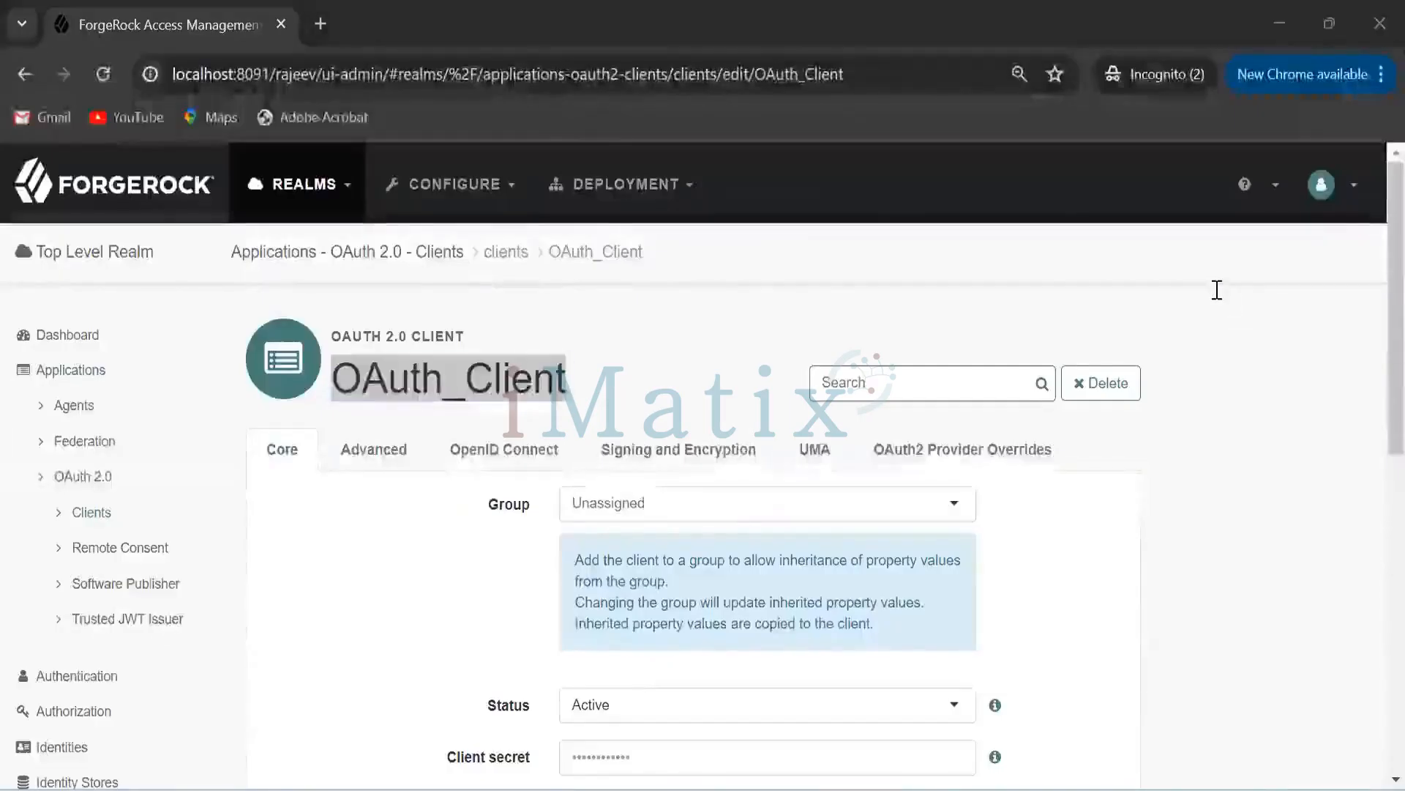
key("alt+Tab")
key("BackSpace")
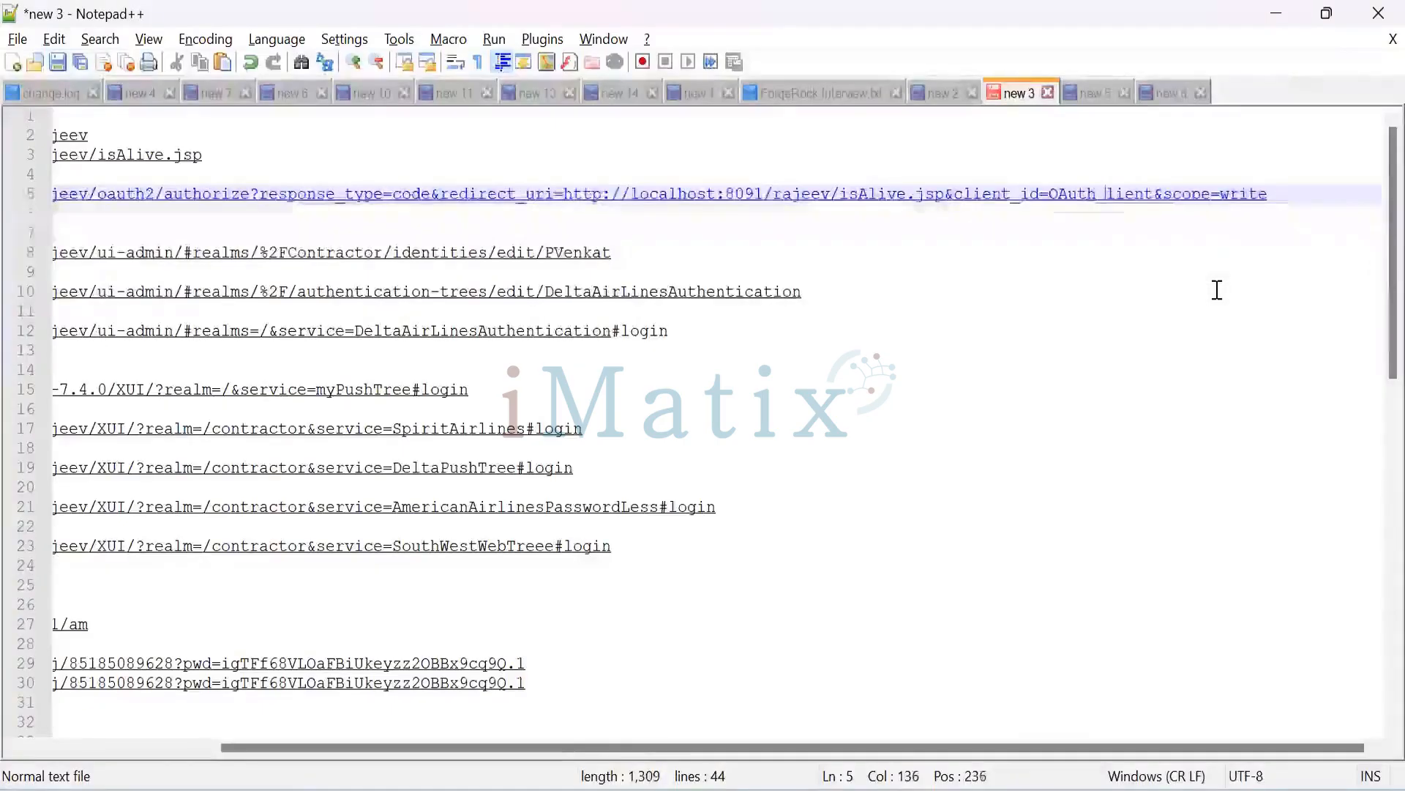
type("C")
left_click(1197, 310)
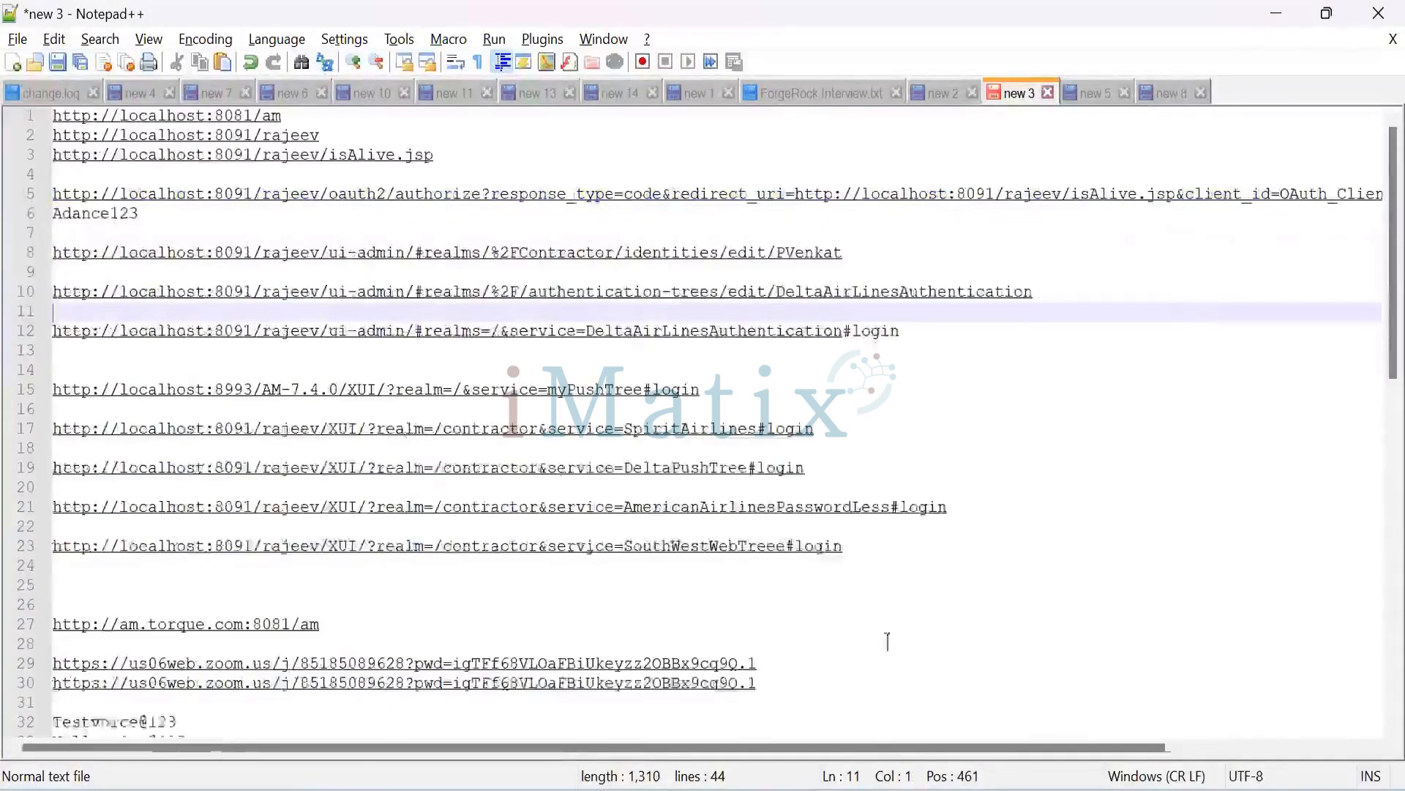
Review the end of the authorize URL, then go to ForgeRock's OAuth 2.0 Clients list.
left_click_drag(869, 747, 1084, 747)
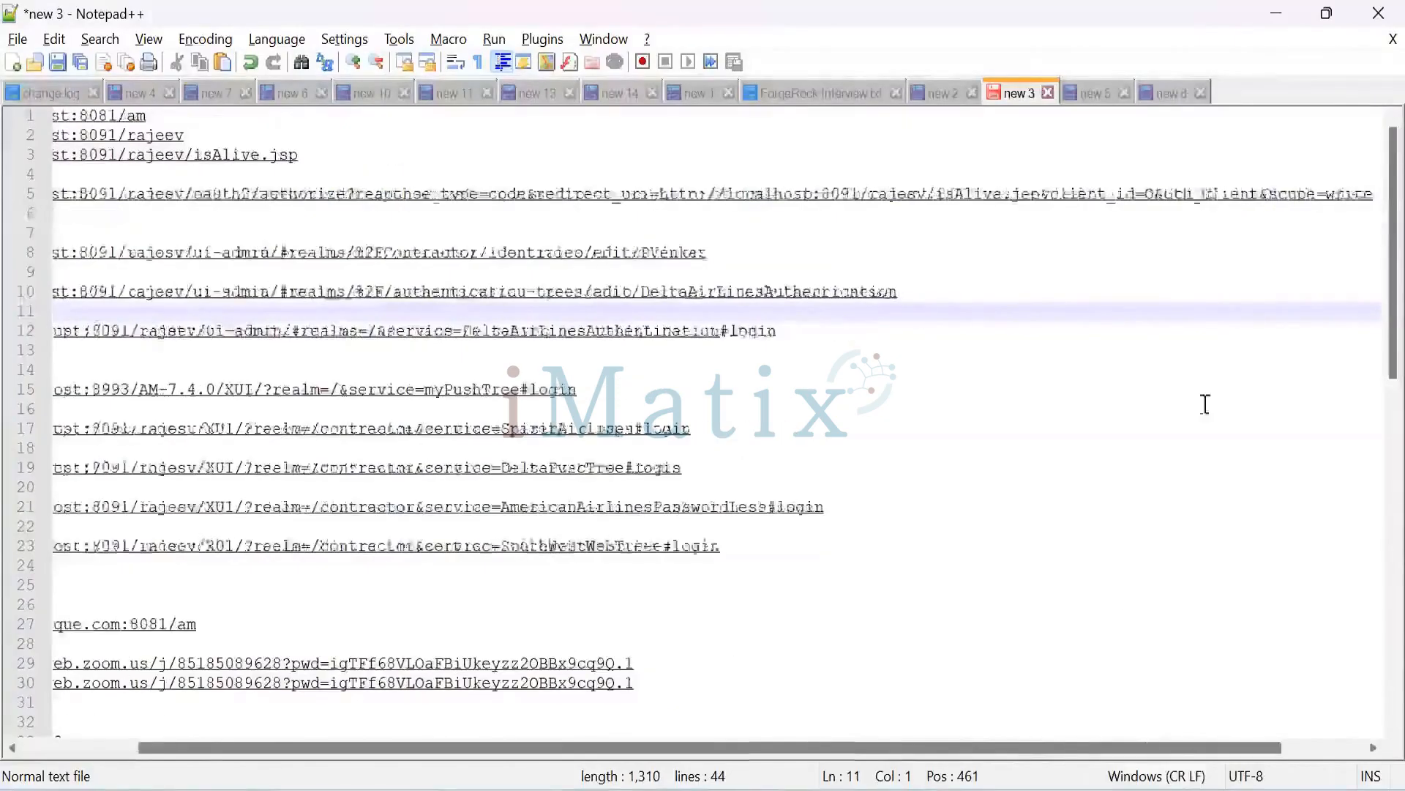
left_click_drag(1287, 195, 970, 213)
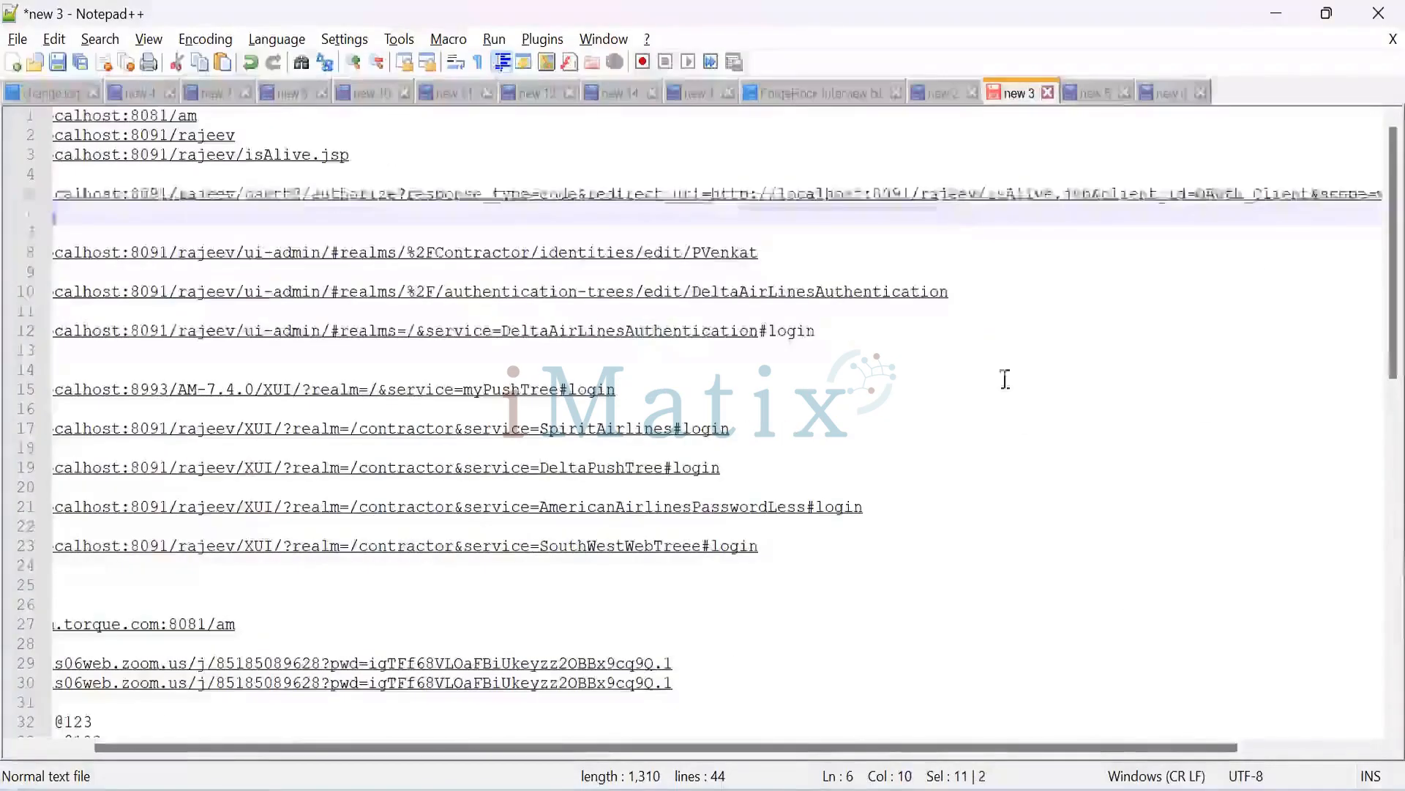
left_click_drag(1118, 750, 1280, 747)
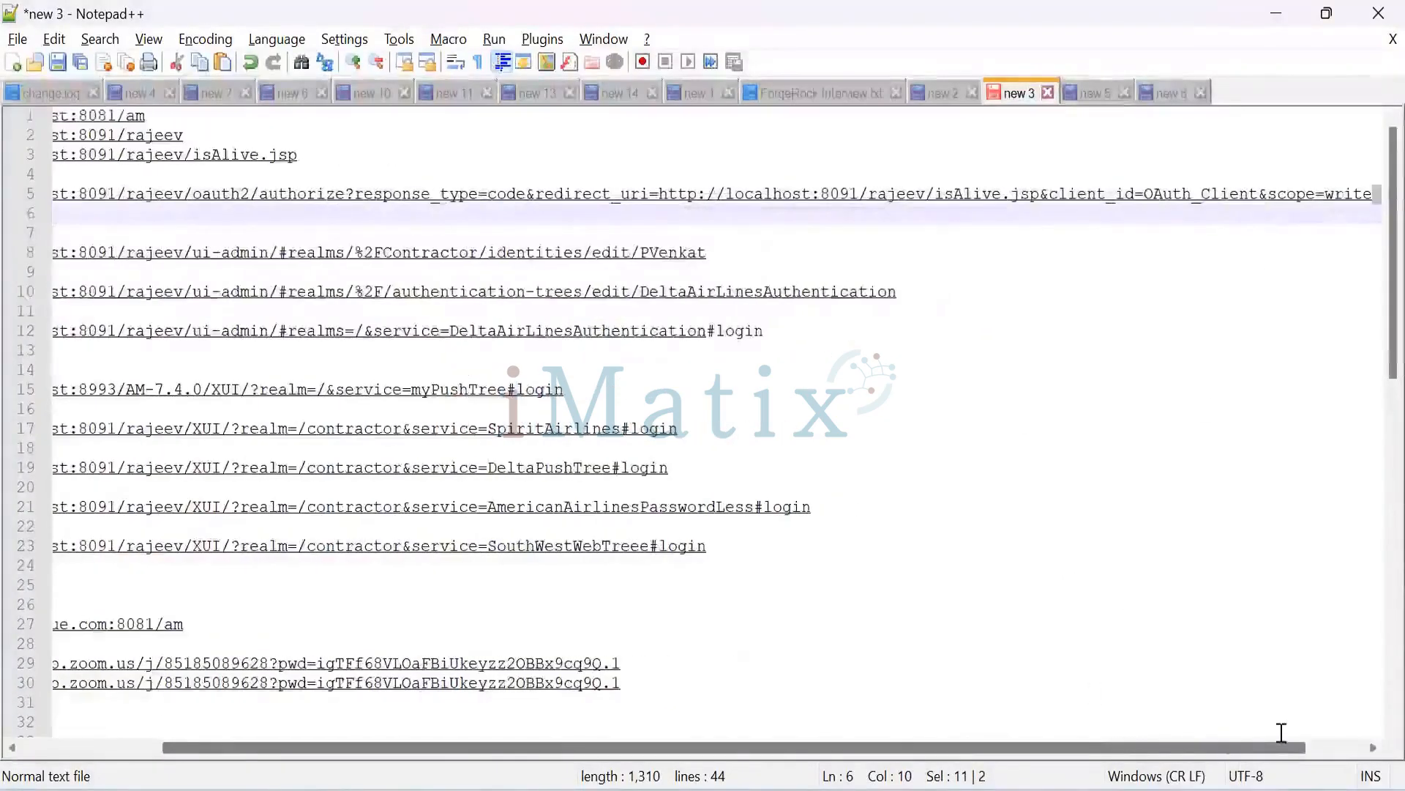
left_click(1230, 290)
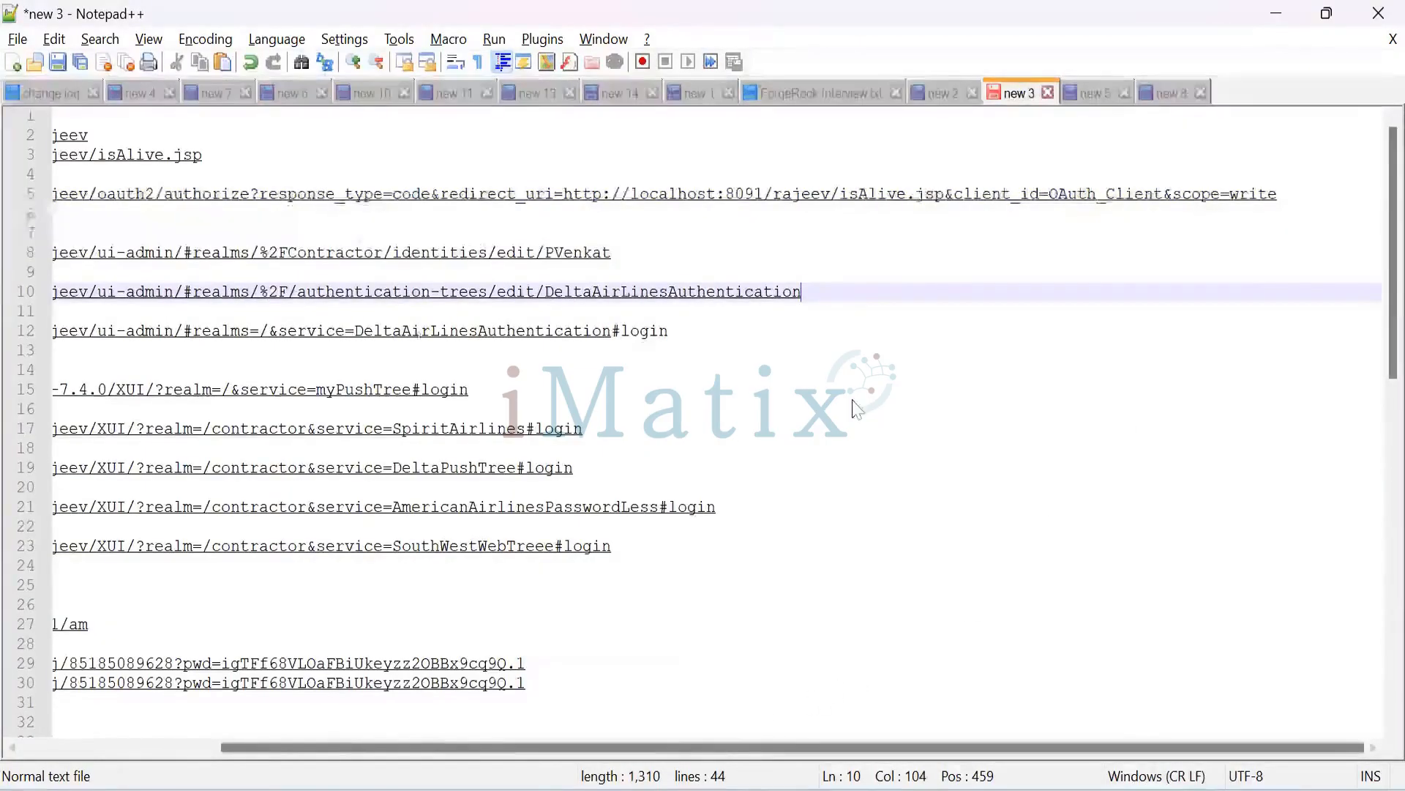
key("alt+Tab")
left_click(402, 247)
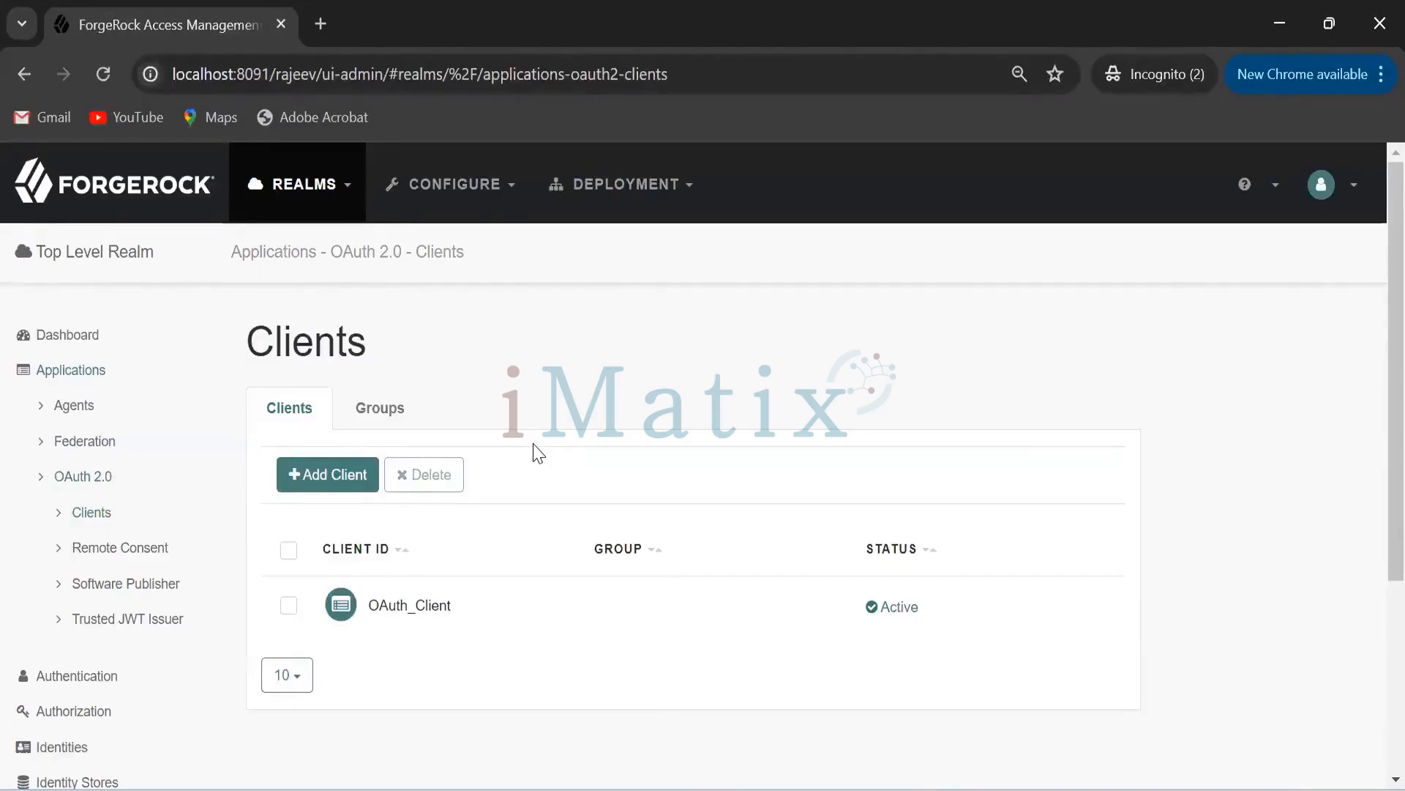
Open OAuth_Client's Advanced tab and inspect its Response Types, from code and token through device_code id_token.
left_click(410, 607)
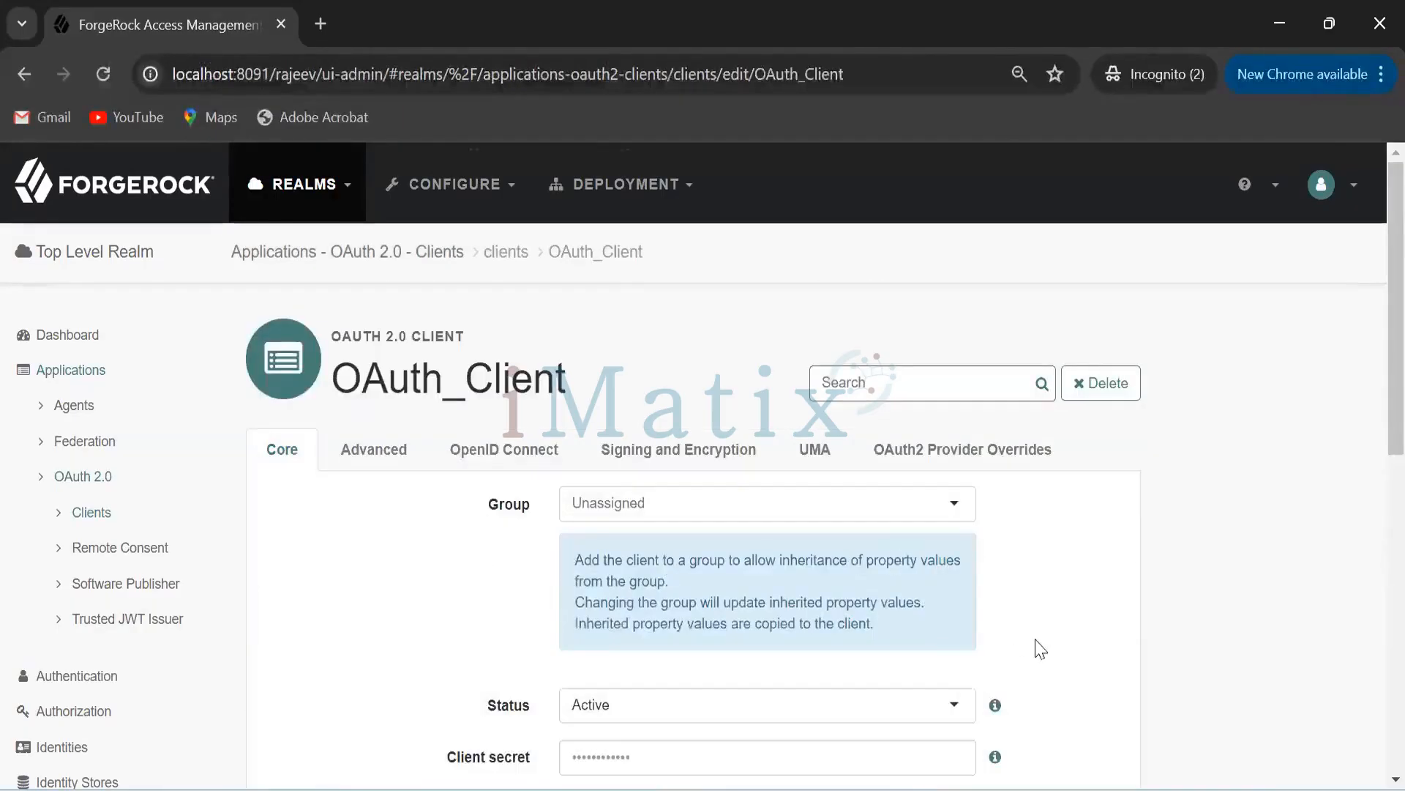
scroll(1035, 649, "down", 2)
left_click(372, 333)
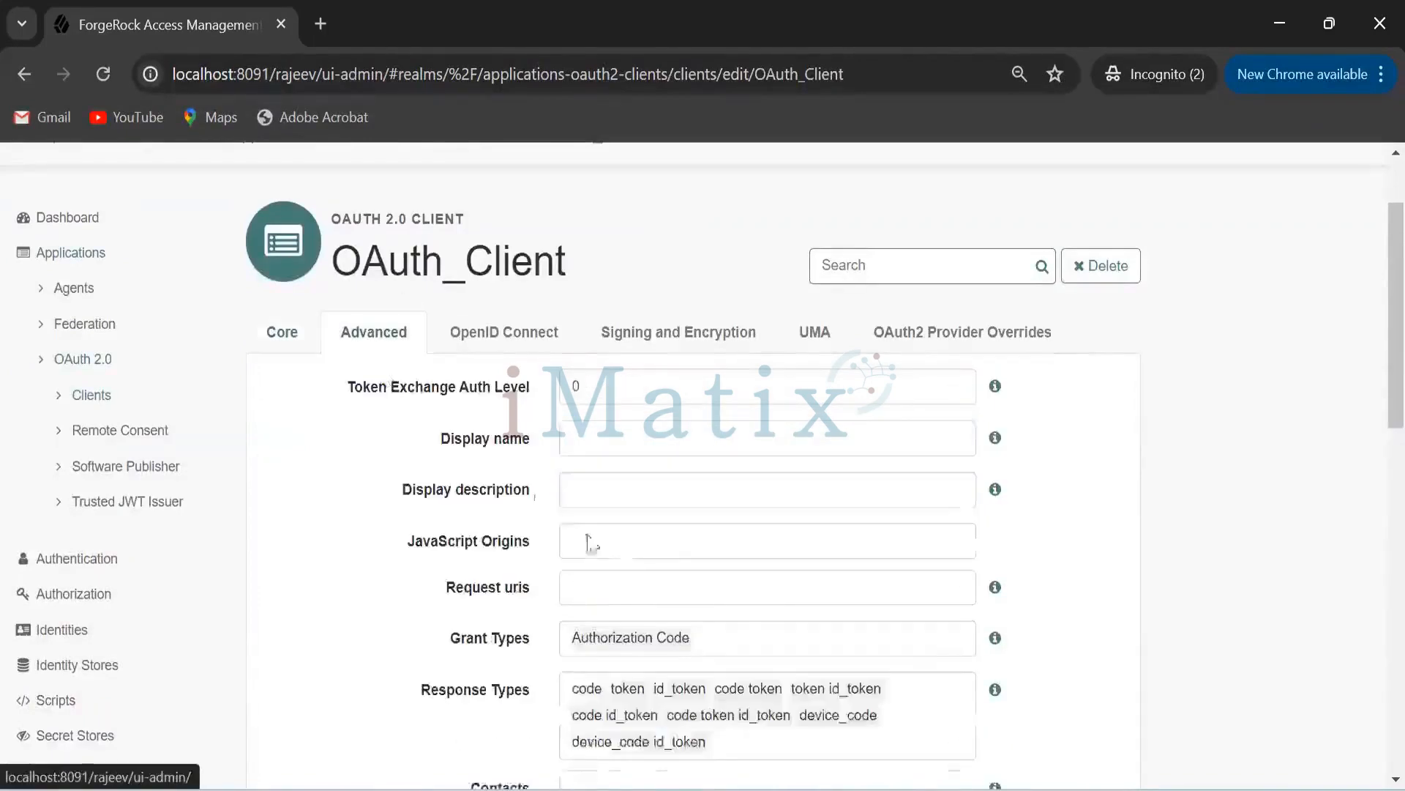
scroll(709, 525, "down", 2)
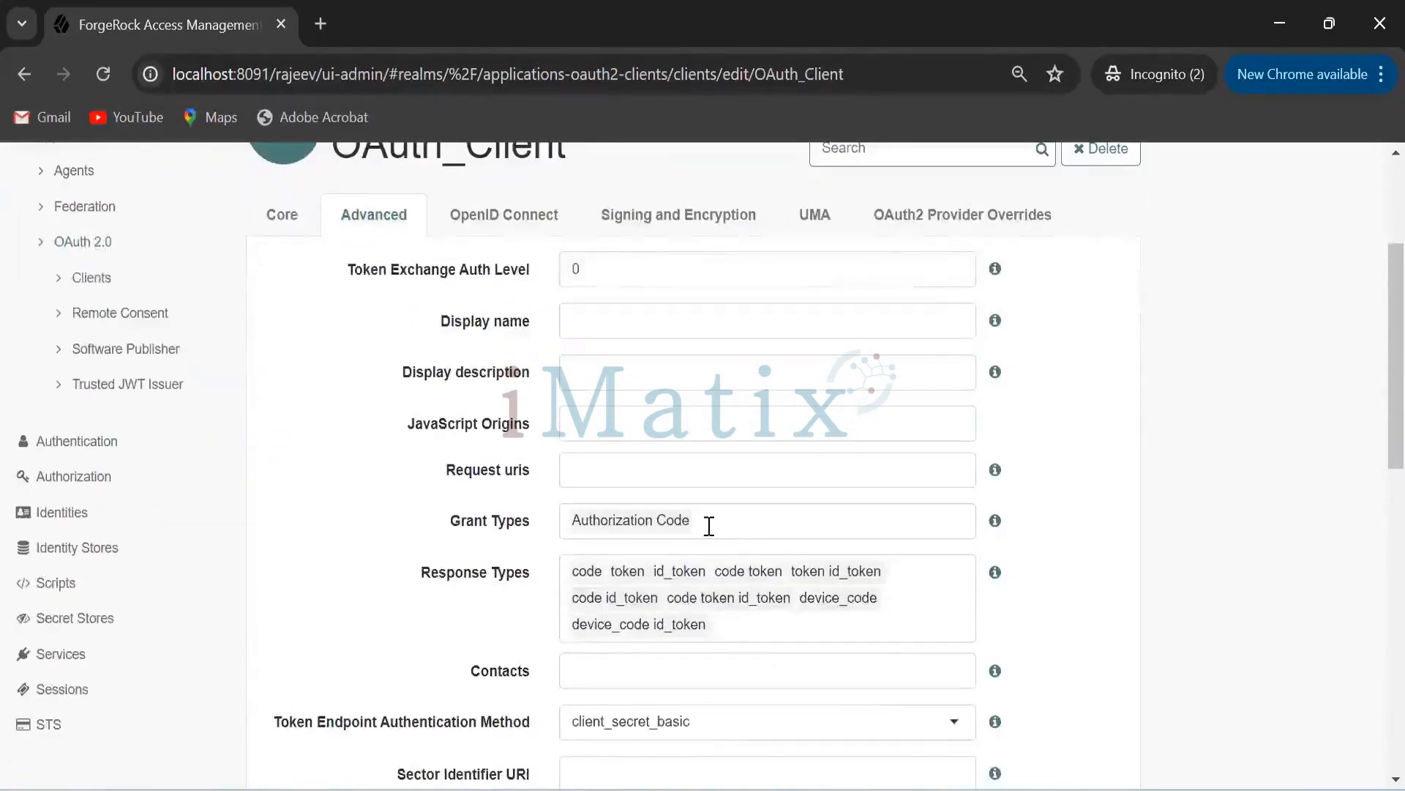
left_click(717, 625)
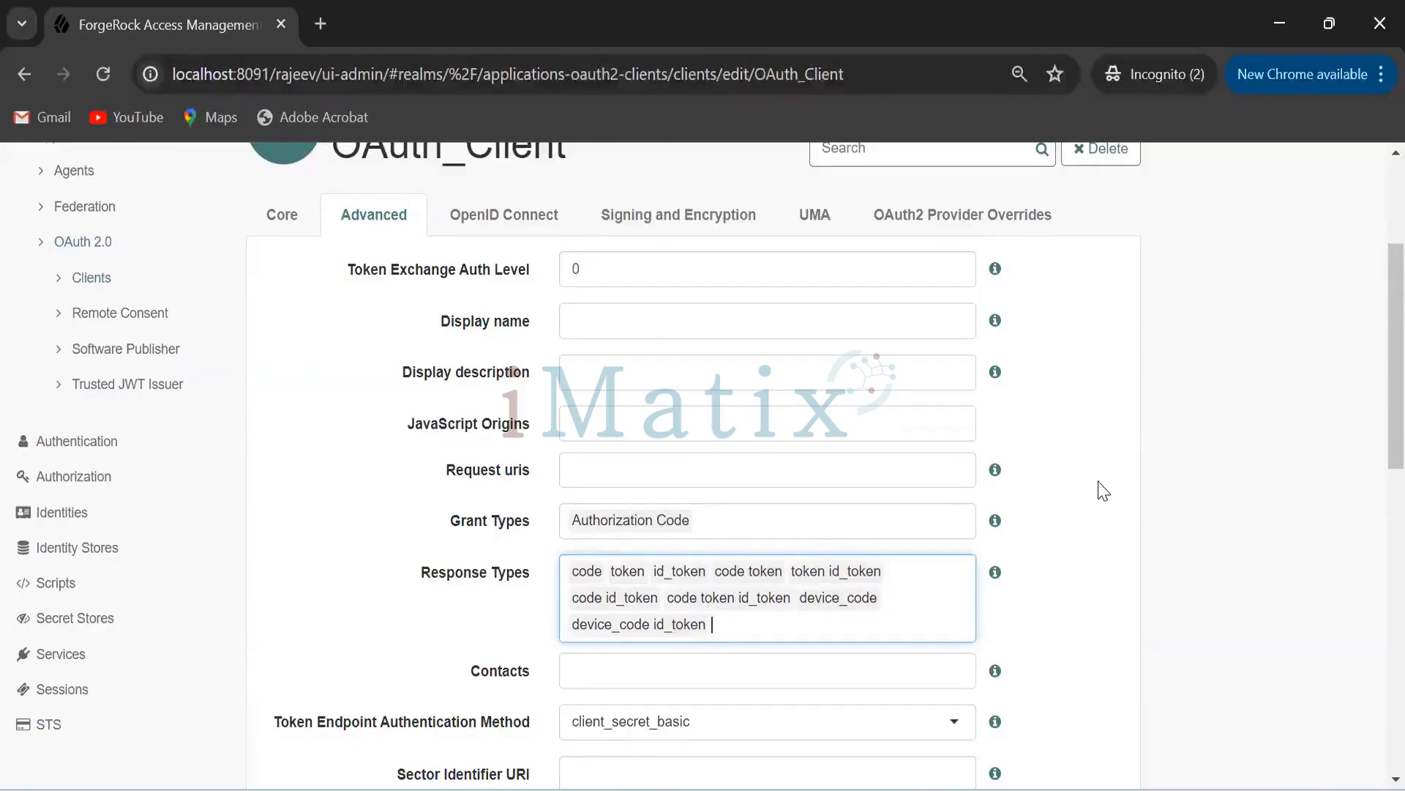
Back on OAuth_Client's core settings, add a 'read' entry to the Scope(s) field.
left_click(282, 215)
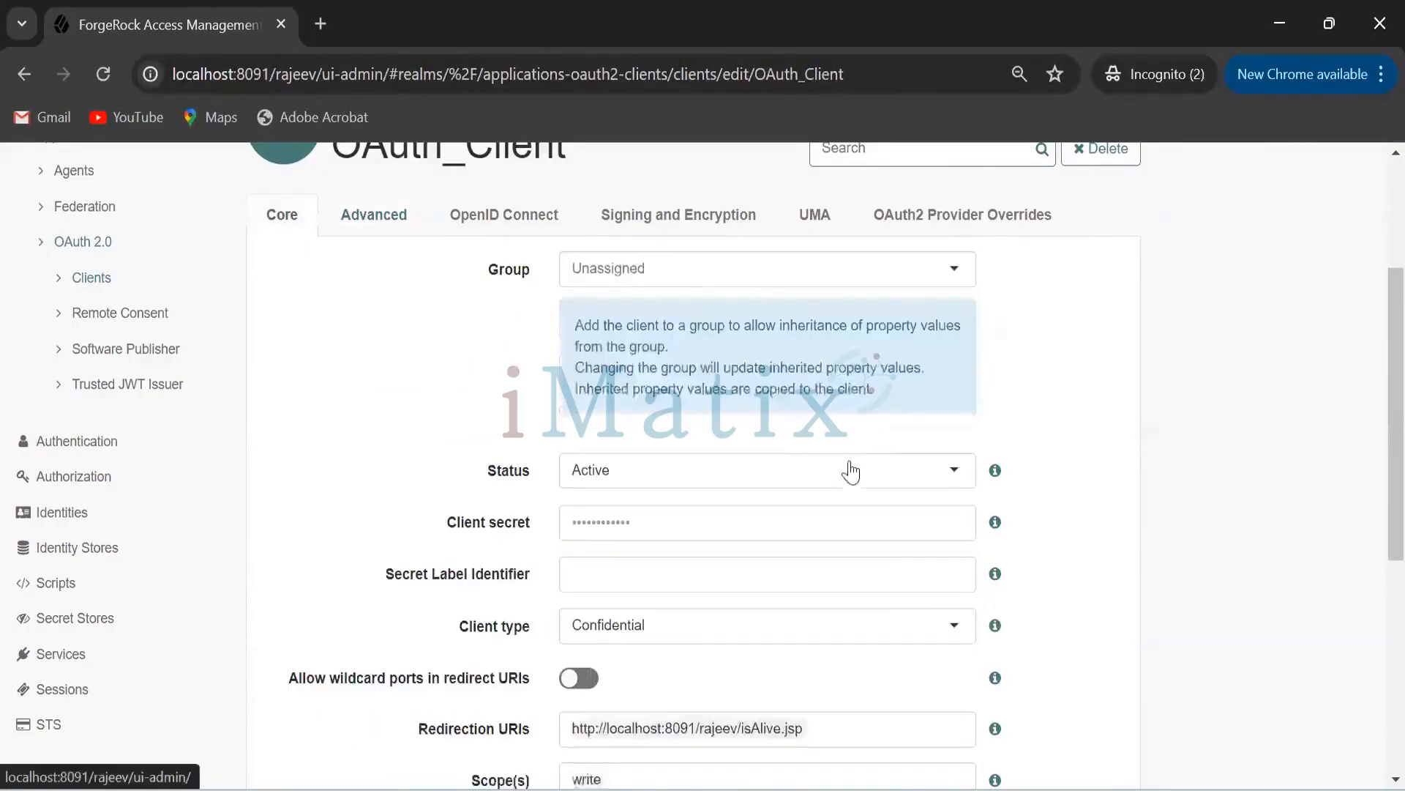
scroll(1045, 472, "down", 5)
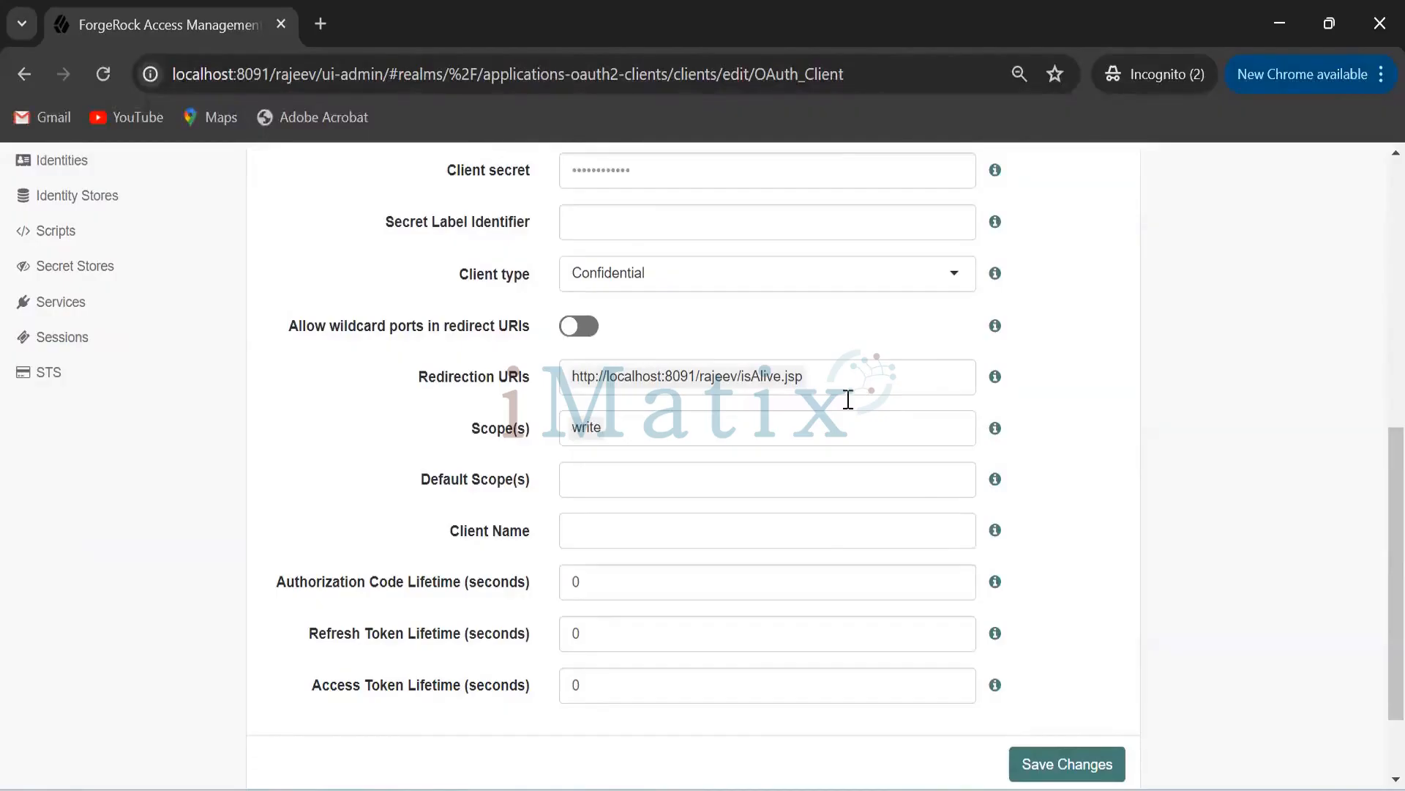
left_click(773, 430)
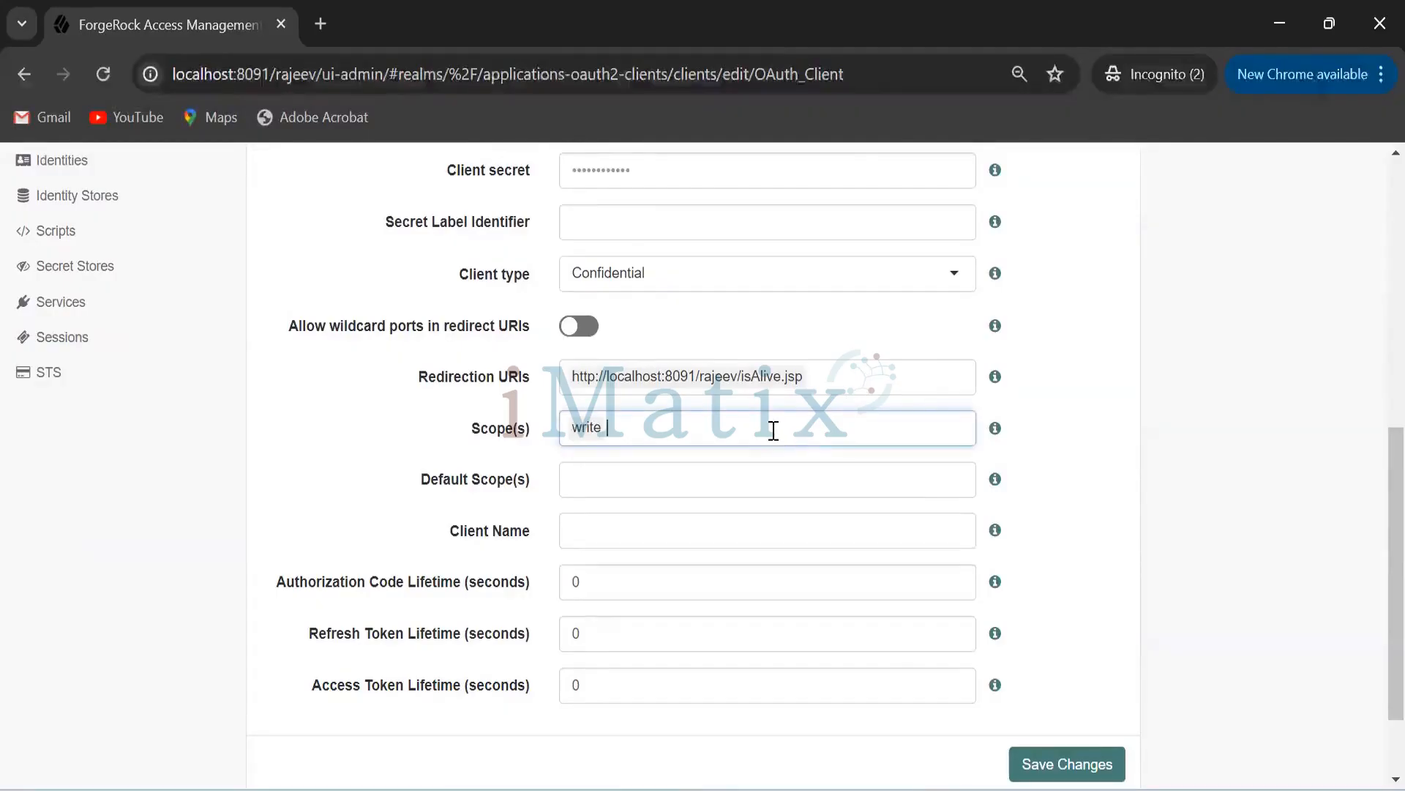
type("read")
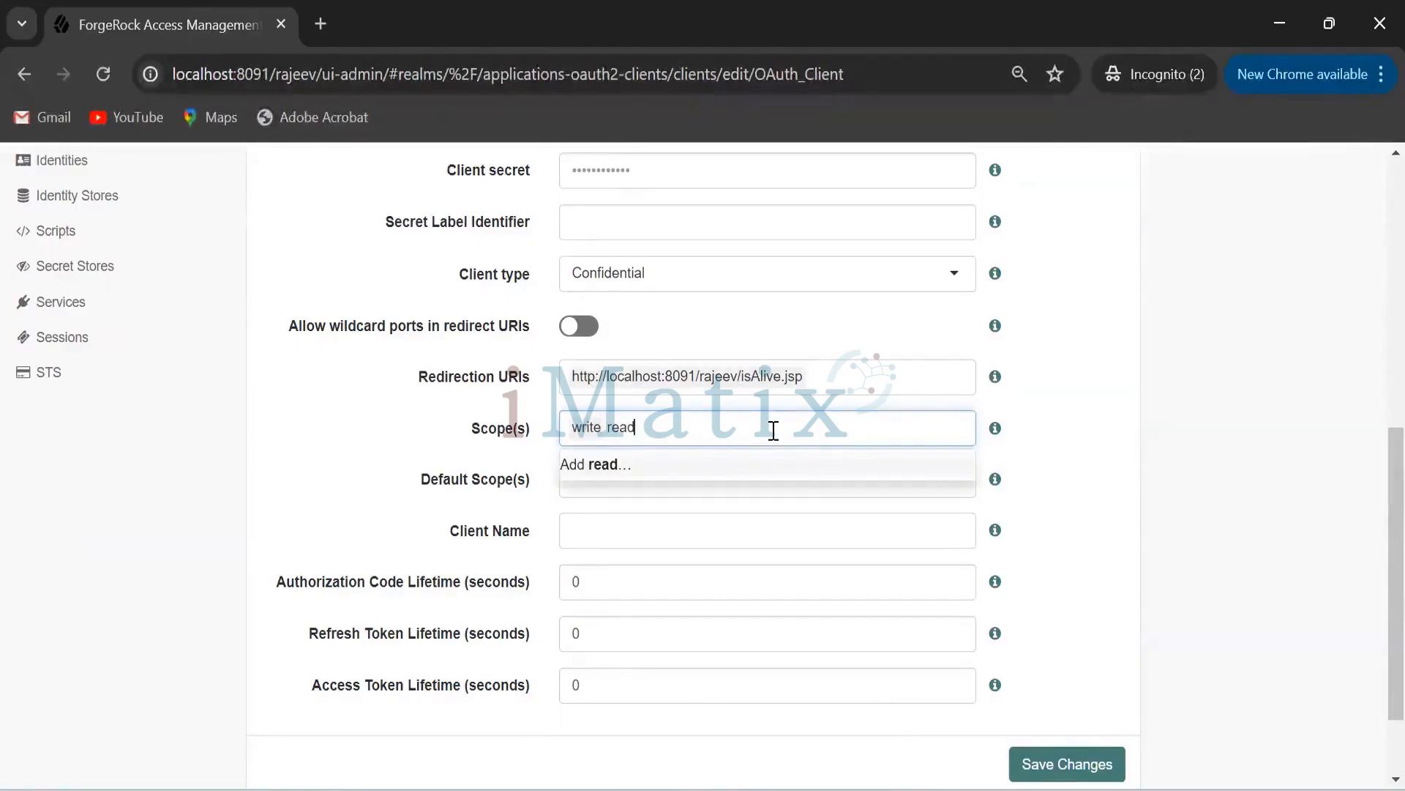
key("BackSpace")
type("d")
left_click(1060, 445)
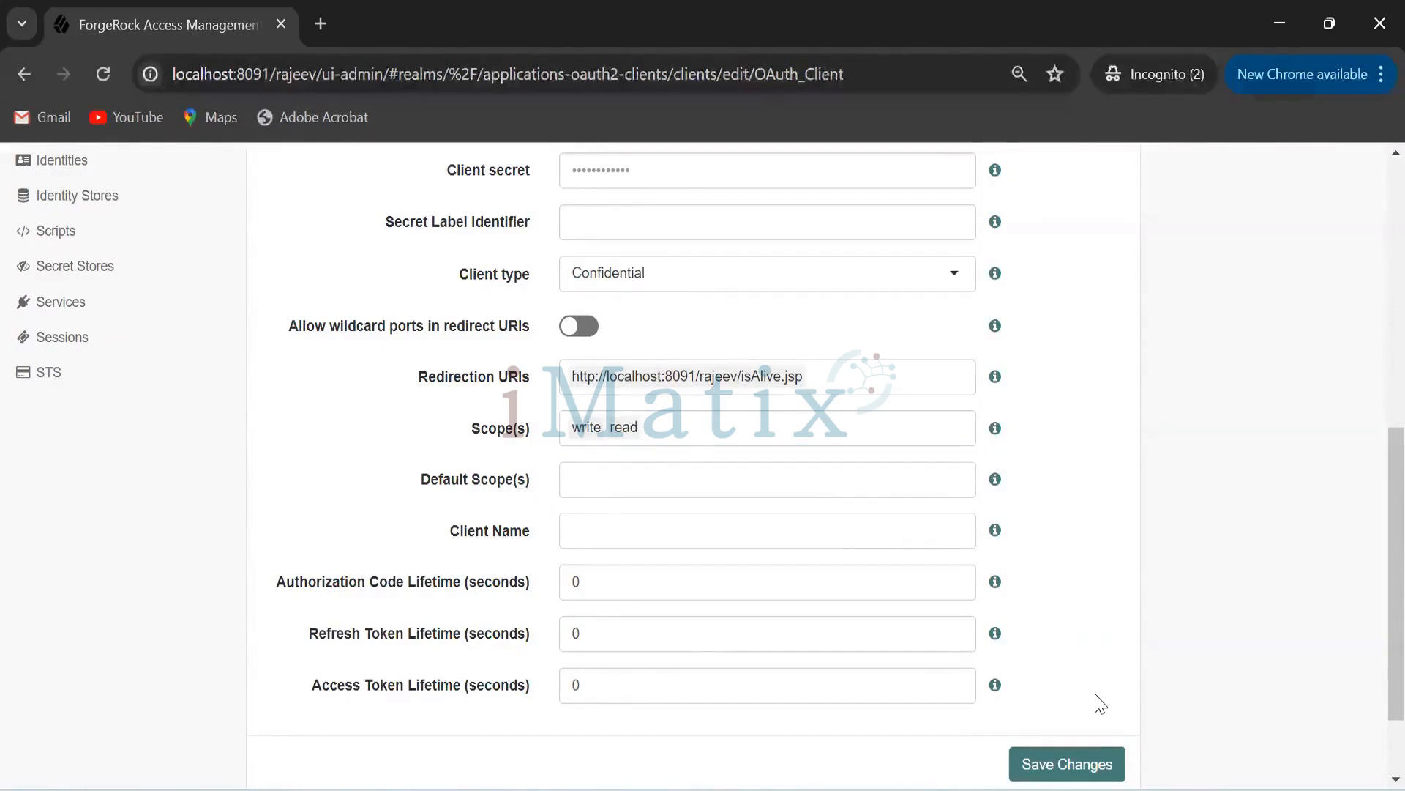
Remove the read scope so only 'write' remains, and save the client.
left_click(668, 426)
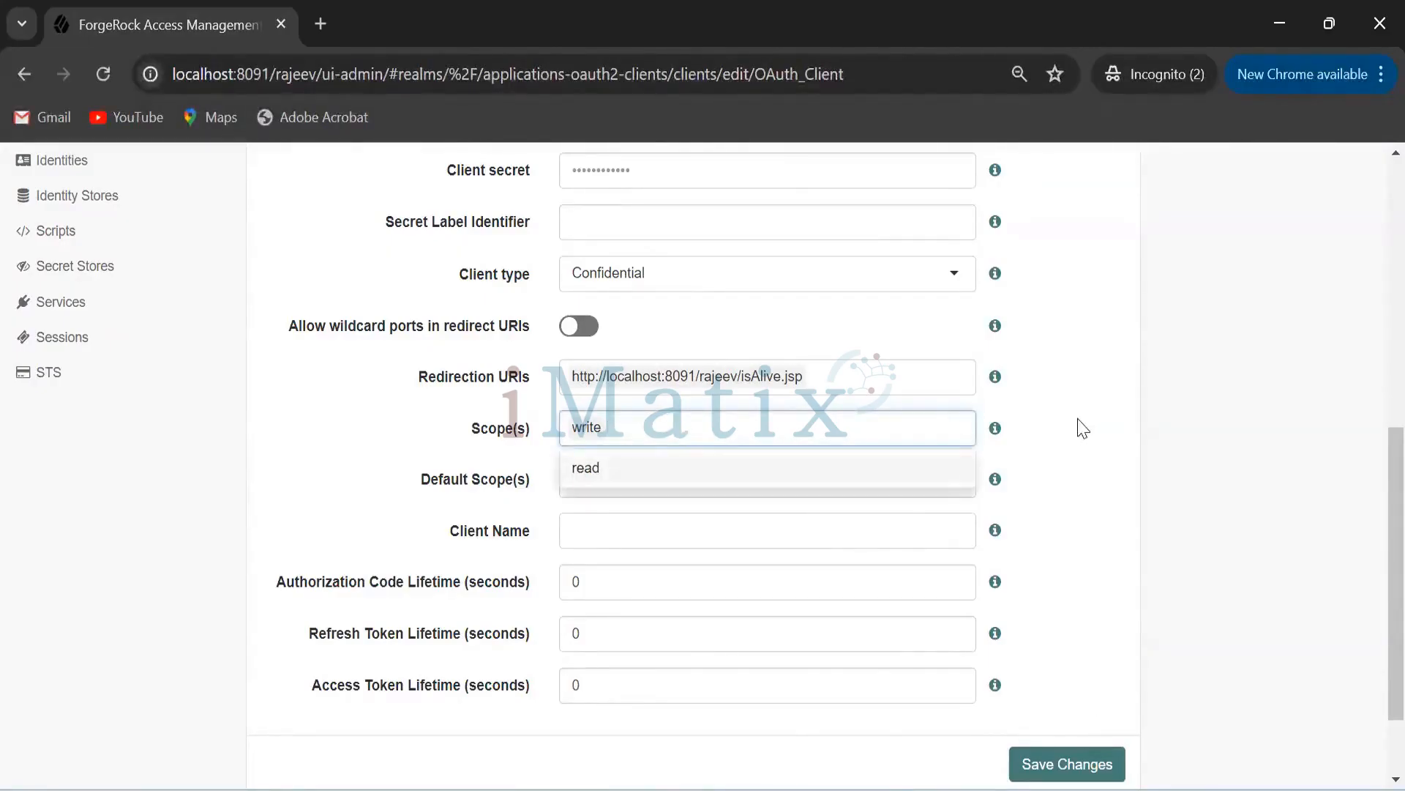
left_click(1085, 428)
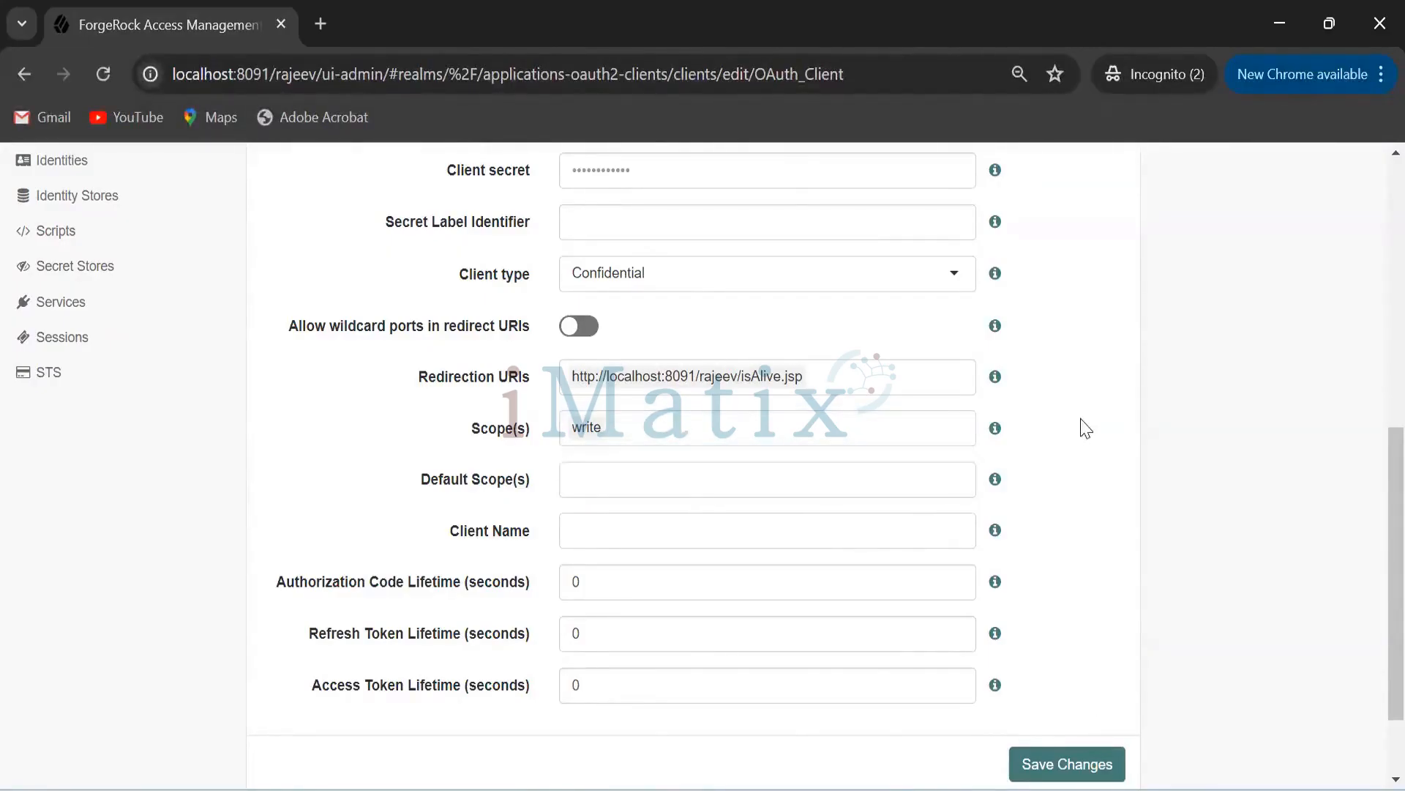
left_click(1083, 766)
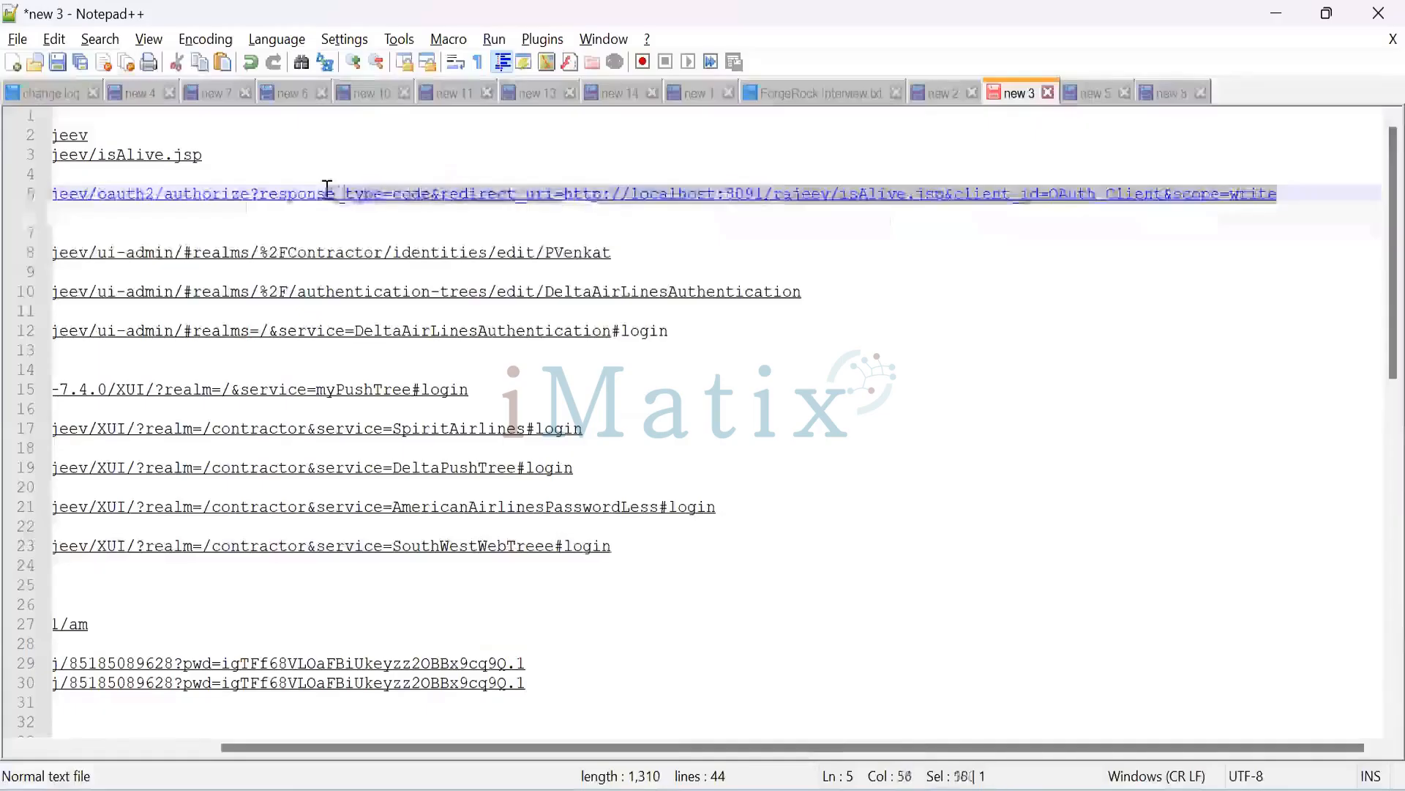
Select line 5's authorize URL in Notepad++ and switch to the ForgeRock browser window.
left_click_drag(327, 191, 327, 193)
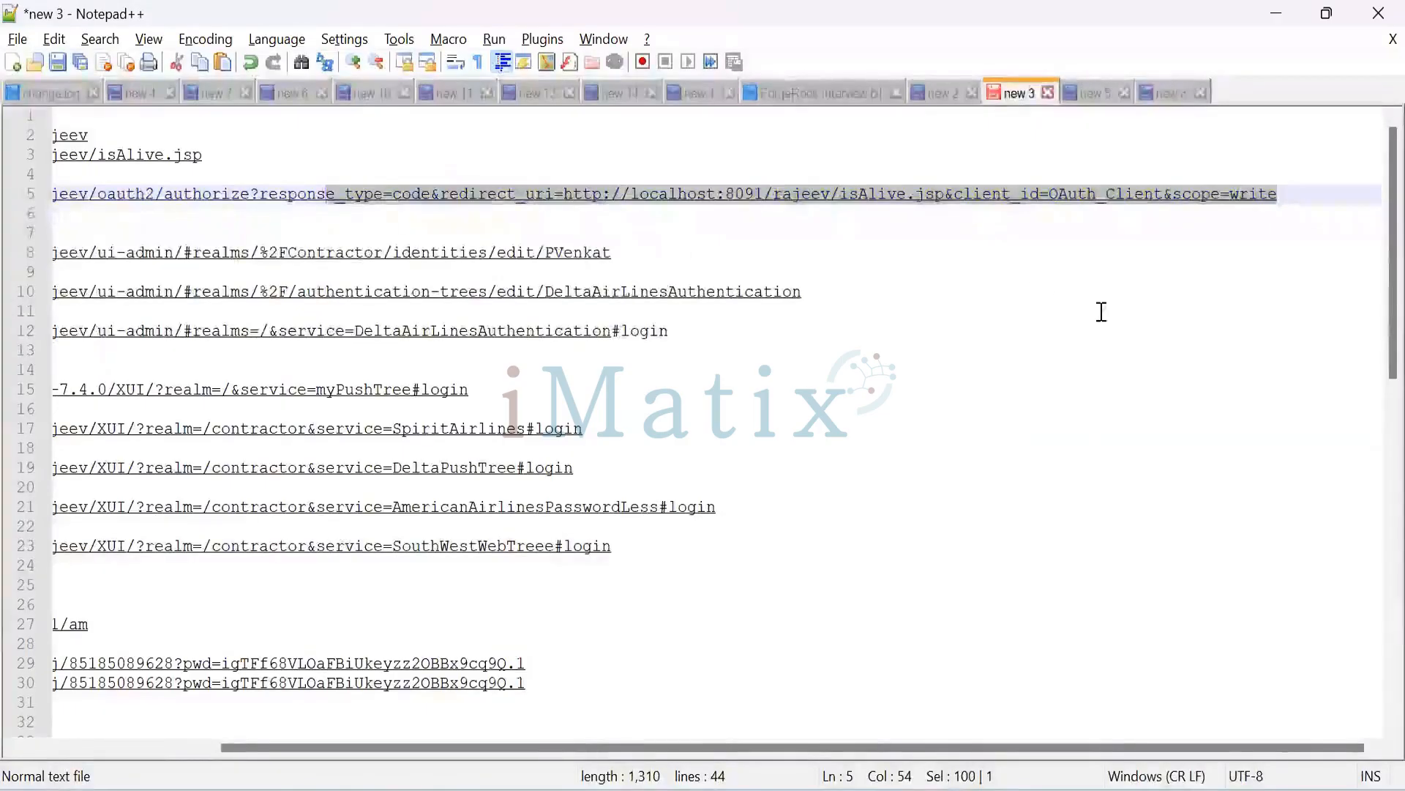
key("shift+Left")
key("shift+Left")
key("shift+Left")
key("shift+Left")
key("shift+Left")
key("shift+Left")
key("shift+Left")
key("shift+Left")
key("shift+Left")
key("shift+Left")
key("shift+Left")
key("shift+Left")
key("shift+Left")
key("shift+Left")
key("shift+Left")
key("shift+Left")
key("shift+Left")
key("shift+Left")
key("shift+Left")
key("shift+Left")
key("shift+Left")
key("shift+Left")
key("shift+Left")
key("shift+Left")
key("shift+Left")
key("shift+Left")
key("shift+Left")
key("shift+Left")
key("shift+Left")
key("shift+Left")
key("shift+Left")
key("shift+Left")
key("shift+Left")
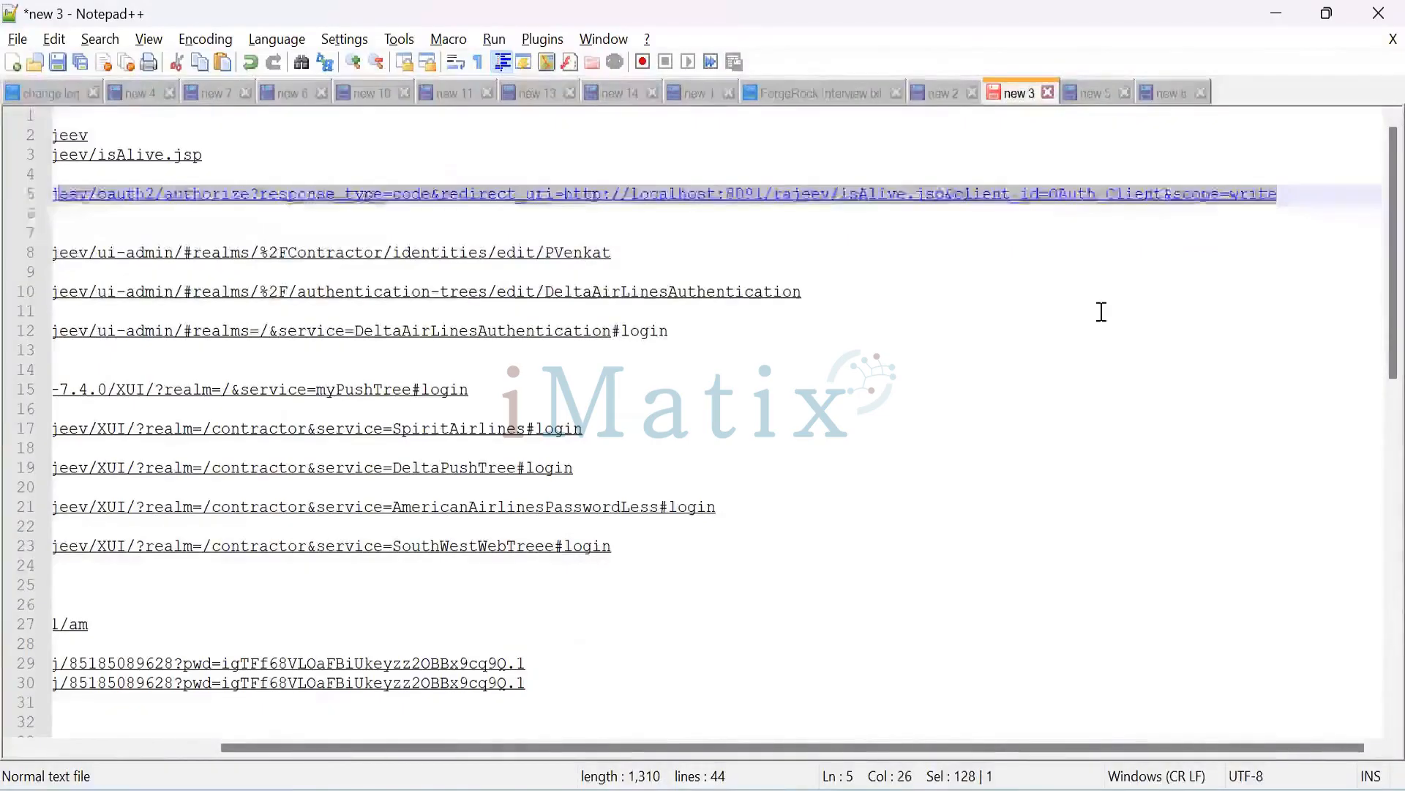
key("shift+Left")
key("shift+Left")
key("shift+Left")
key("shift+Left")
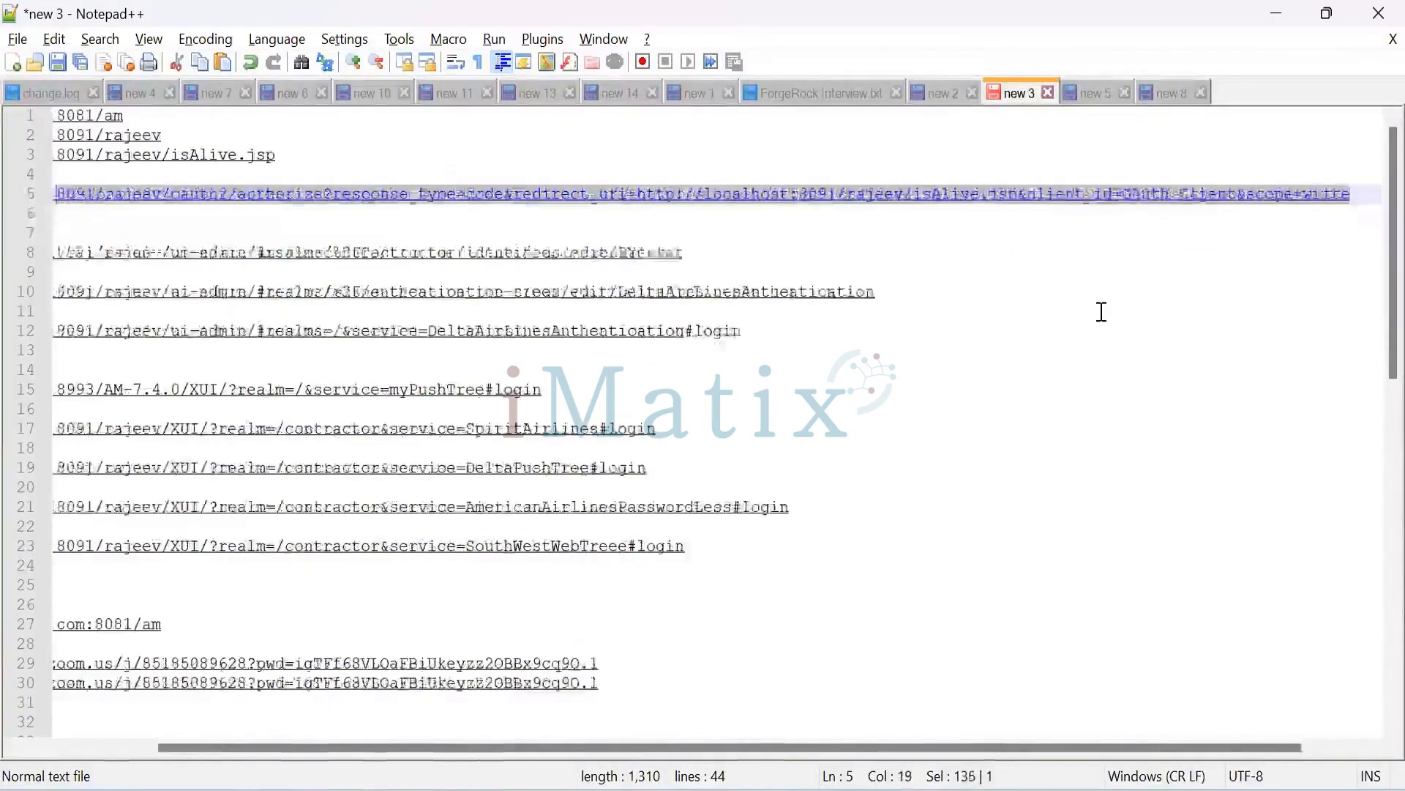
key("shift+Left")
key("shift+Left")
key("shift+Left")
key("shift+Left")
key("shift+Left")
key("shift+Left")
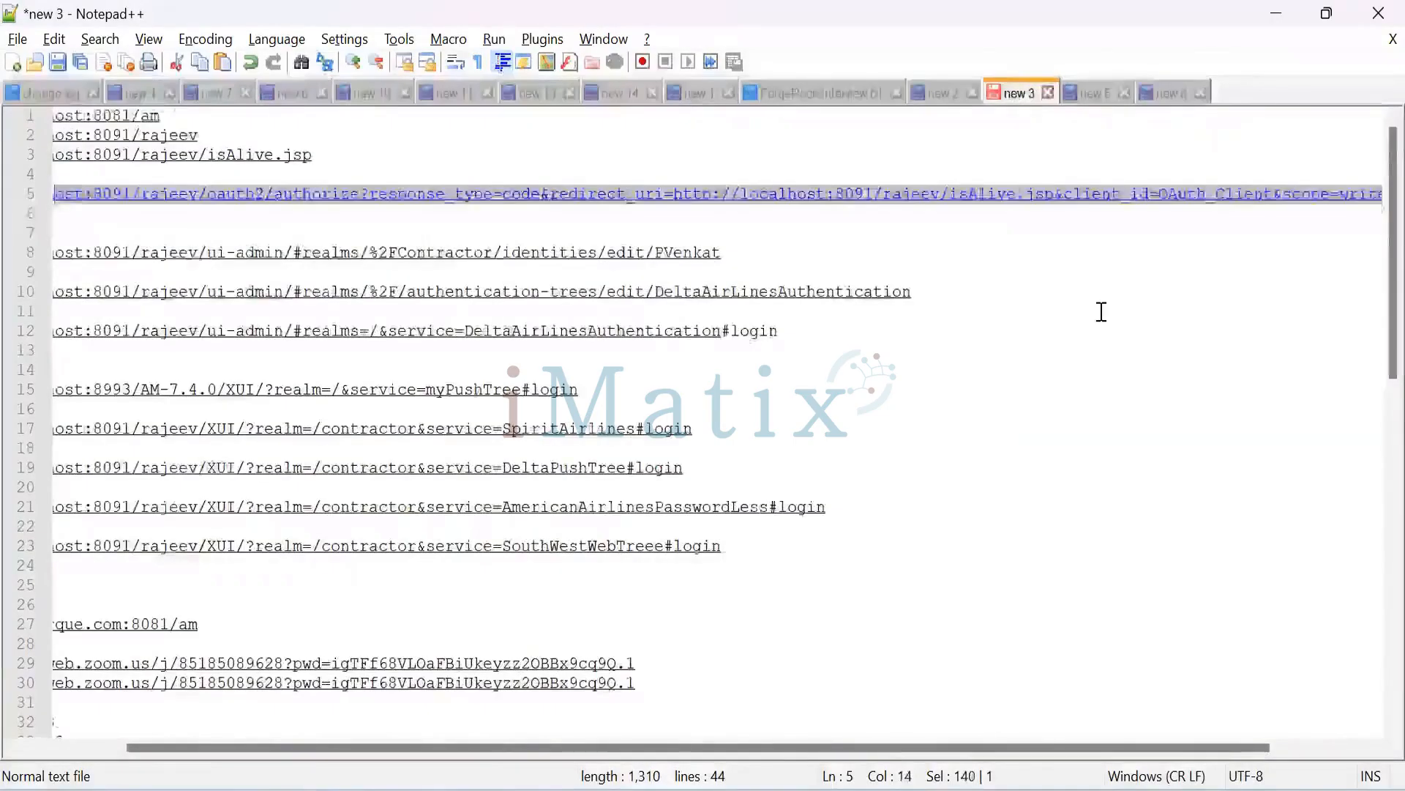
key("shift+Left")
key("shift+Left")
key("shift+Left")
key("shift+Left")
key("shift+Left")
key("shift+Left")
key("shift+Left")
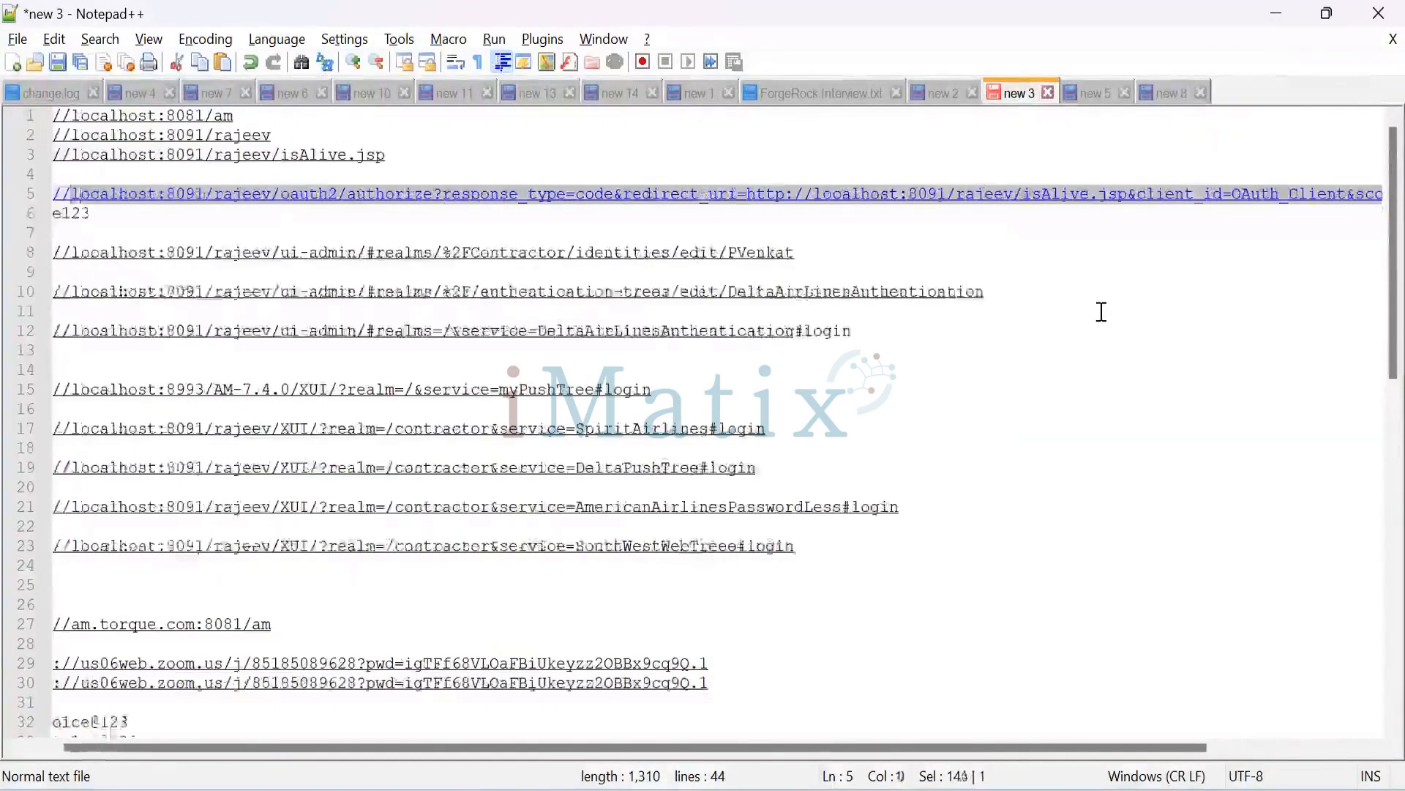
key("shift+Left")
key("shift+Left")
key("shift+Left")
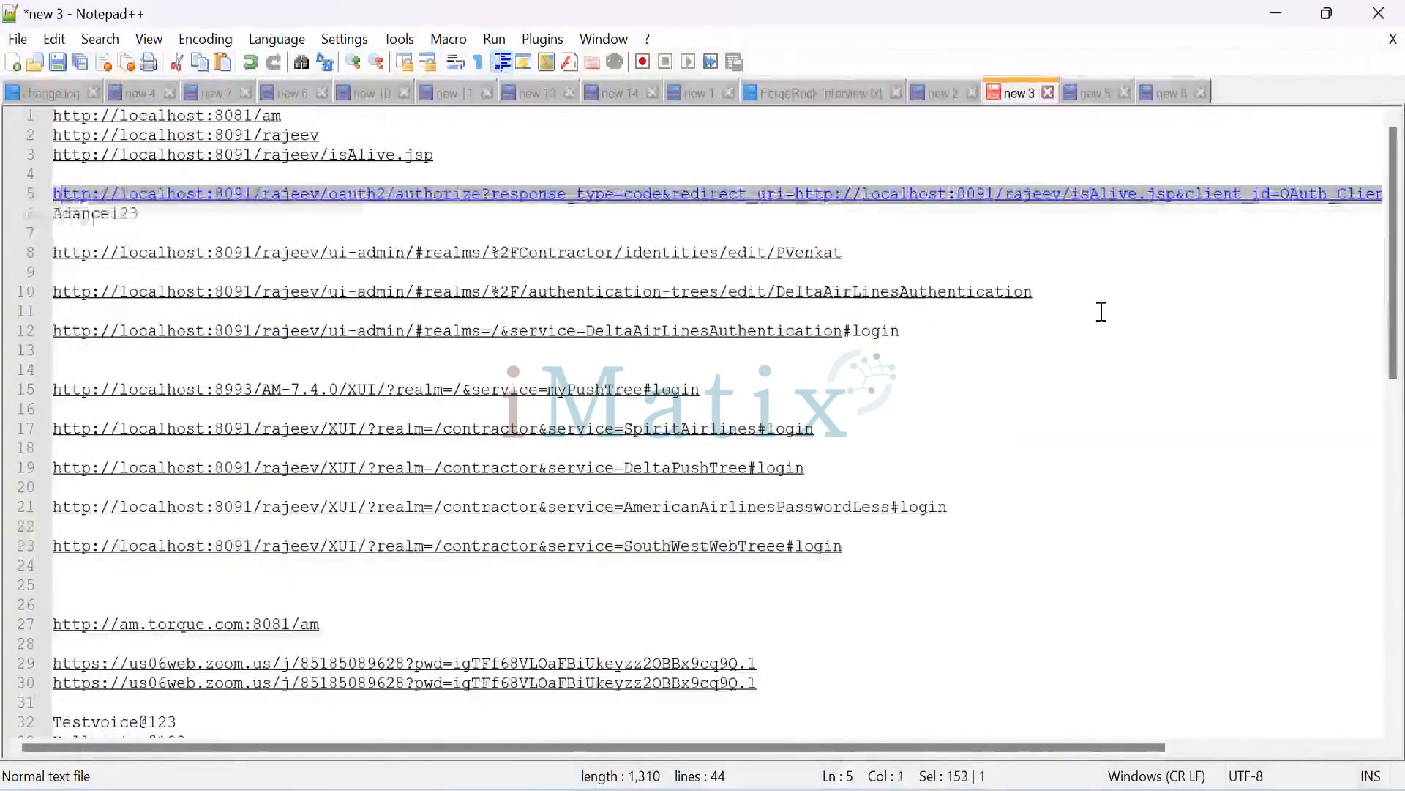
key("shift+Right")
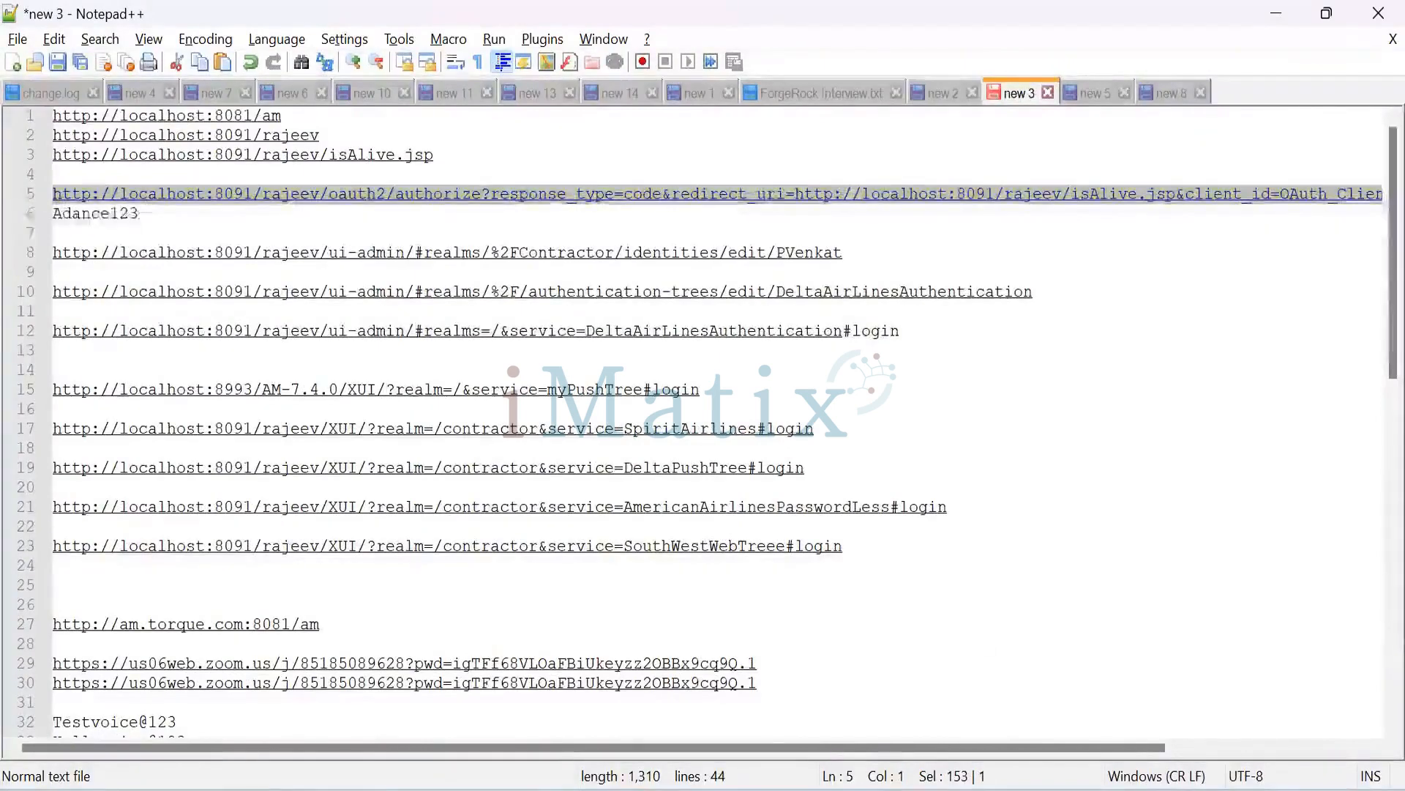
left_click(680, 789)
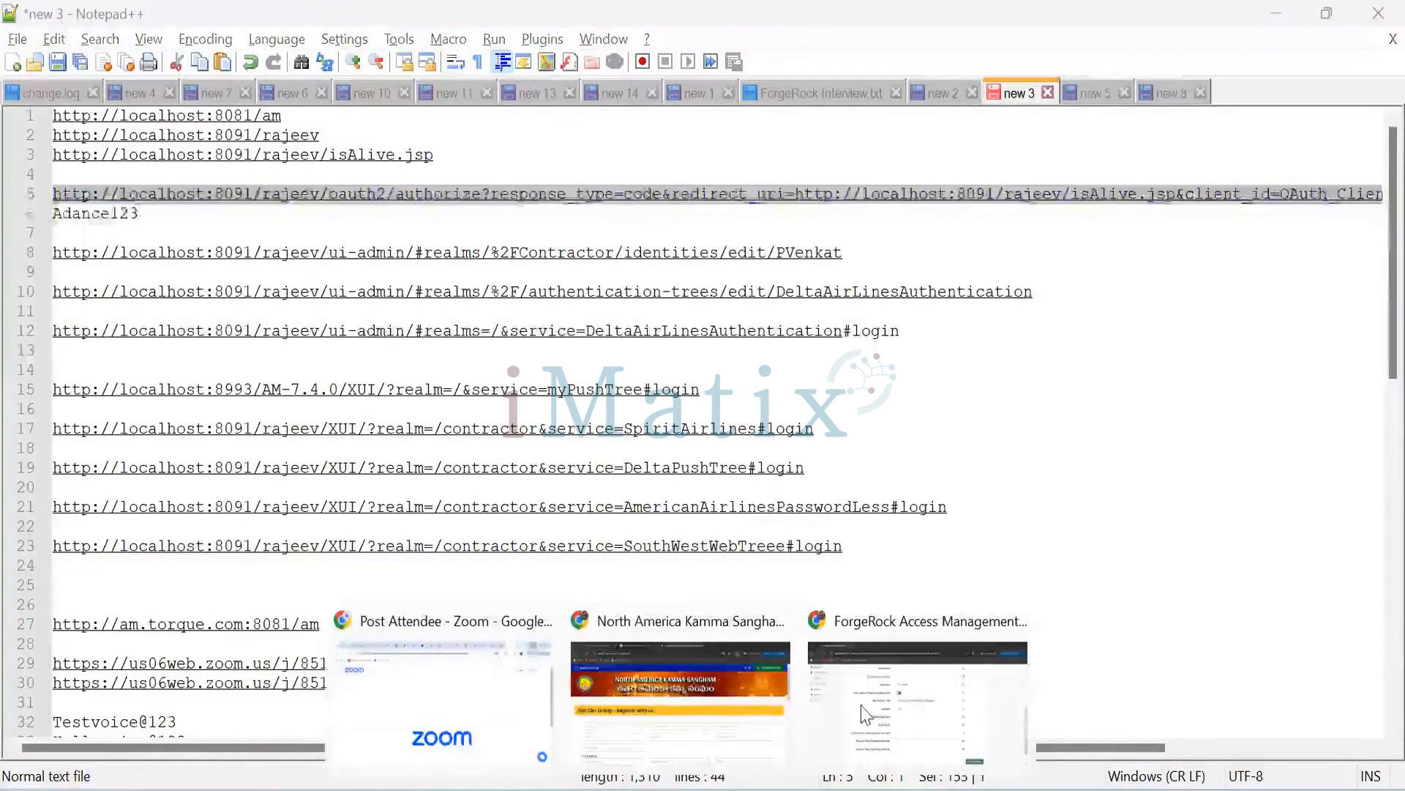
left_click(1371, 92)
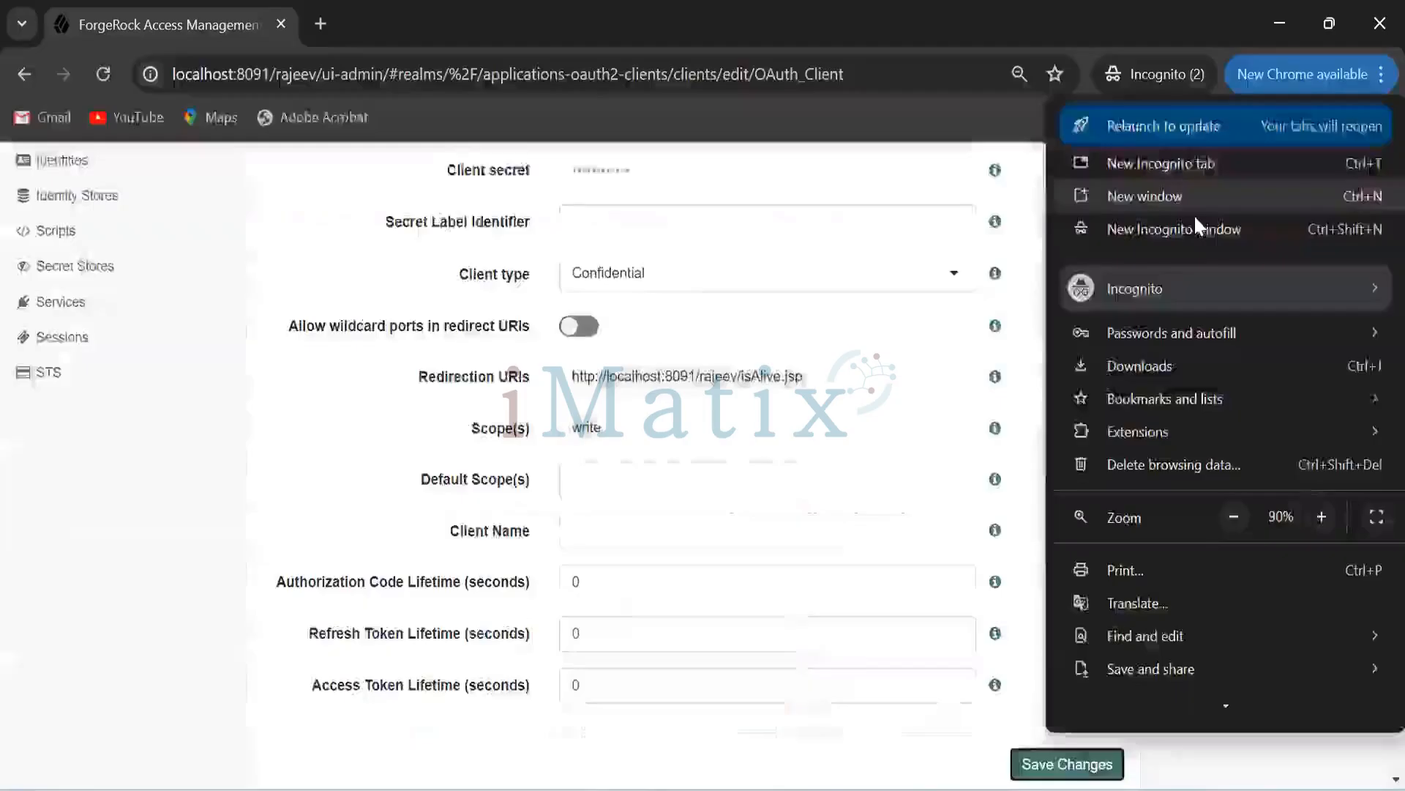
Load the copied authorize URL in a new incognito window to reach the OAUTH_CLIENT consent page.
left_click(1196, 227)
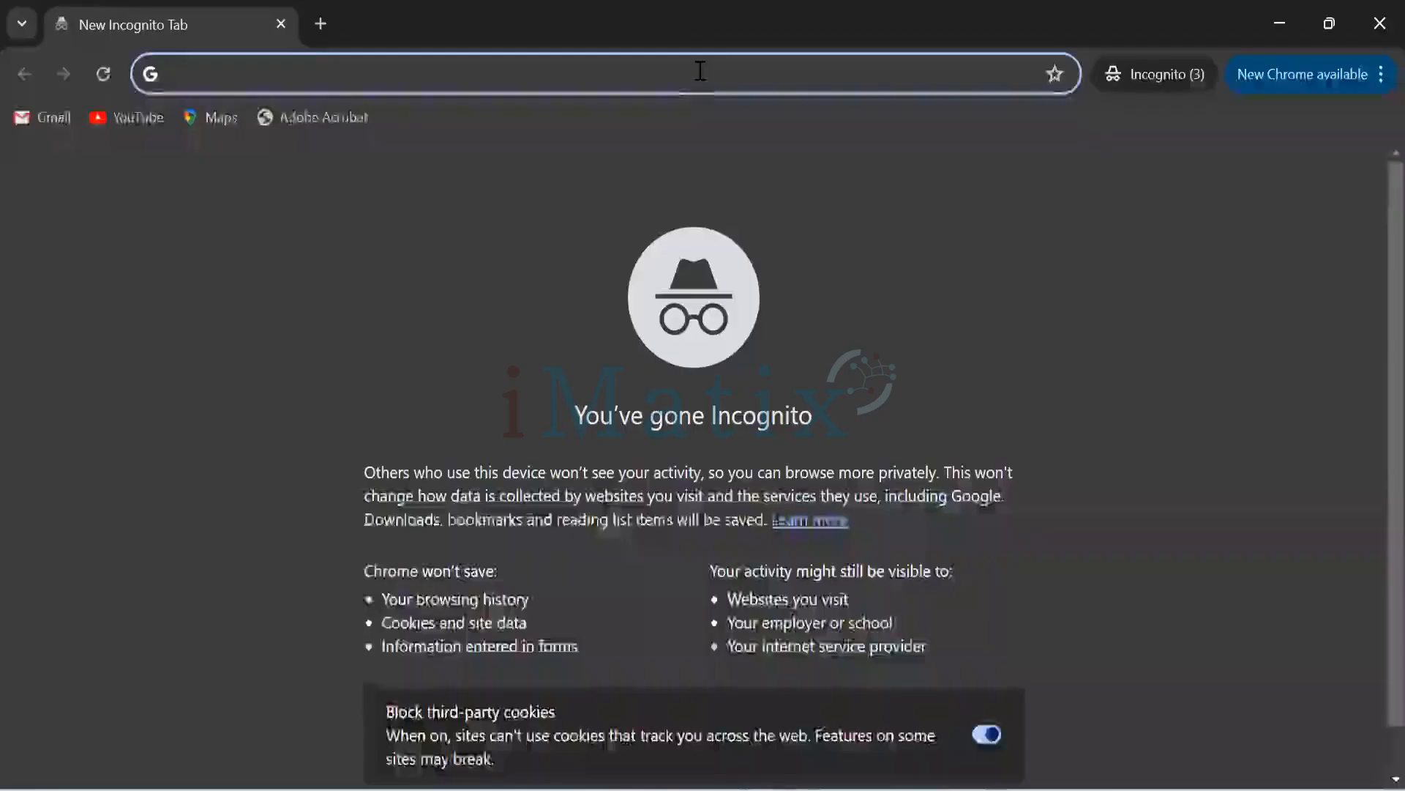
key("ctrl+v")
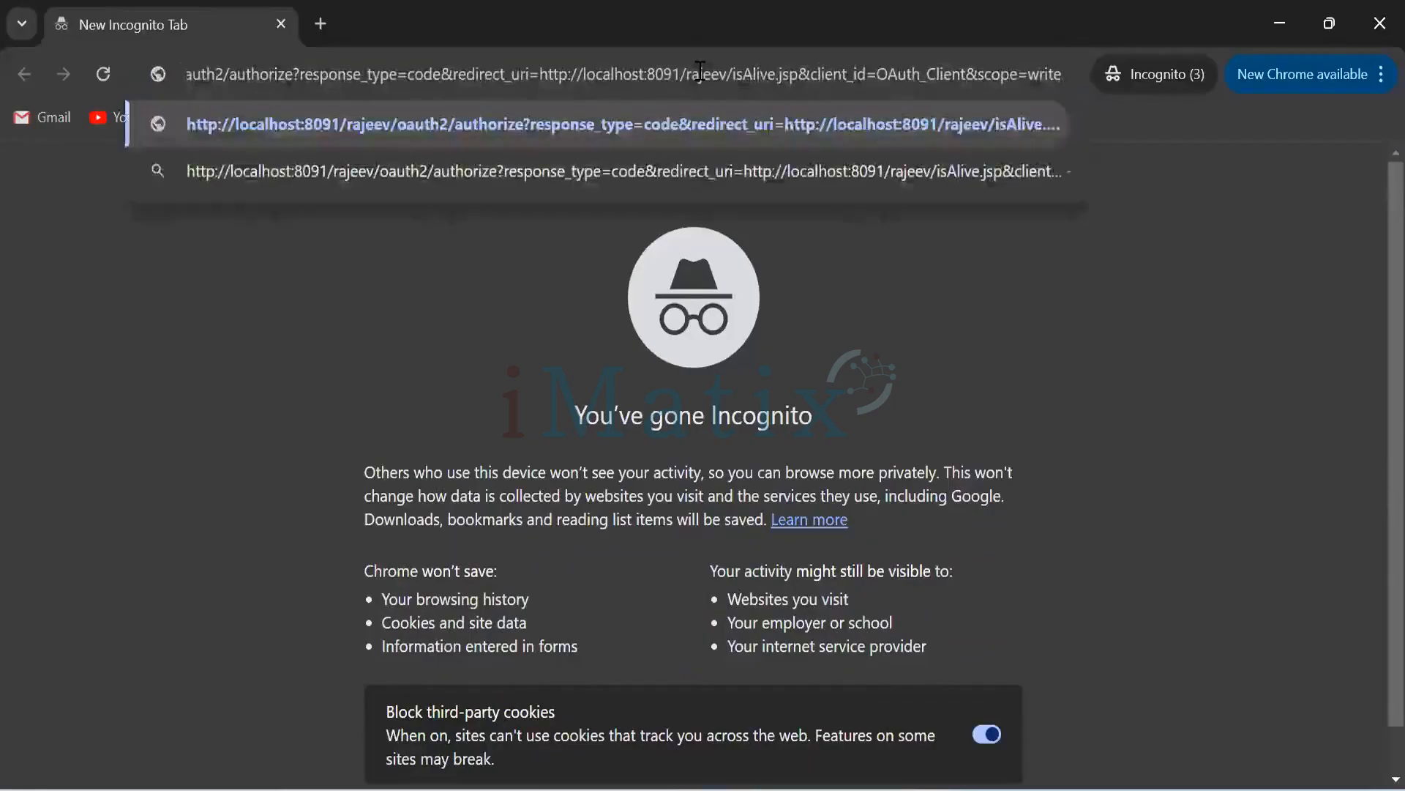
key("Return")
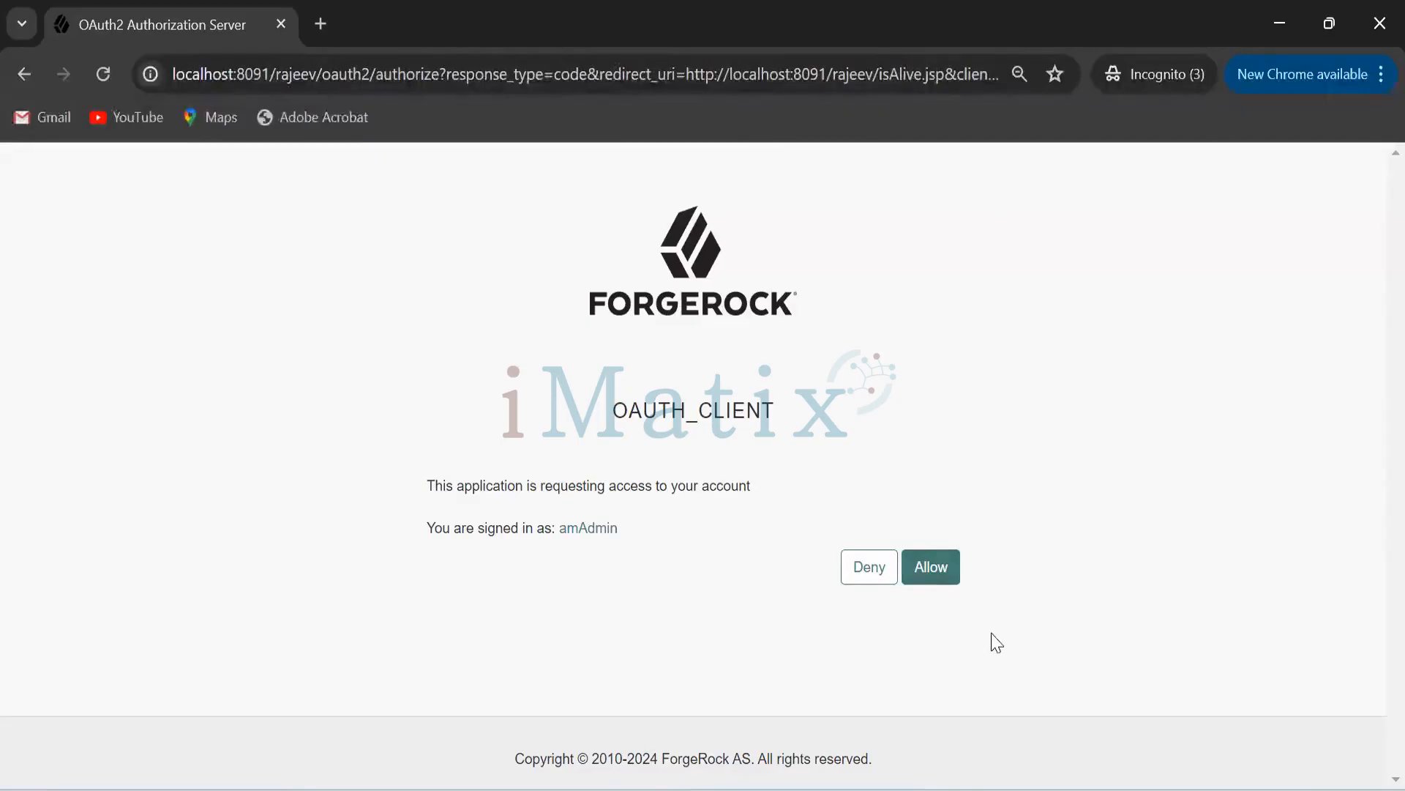
Allow OAUTH_CLIENT access and highlight the authorization code returned in the isAlive.jsp URL.
left_click(934, 572)
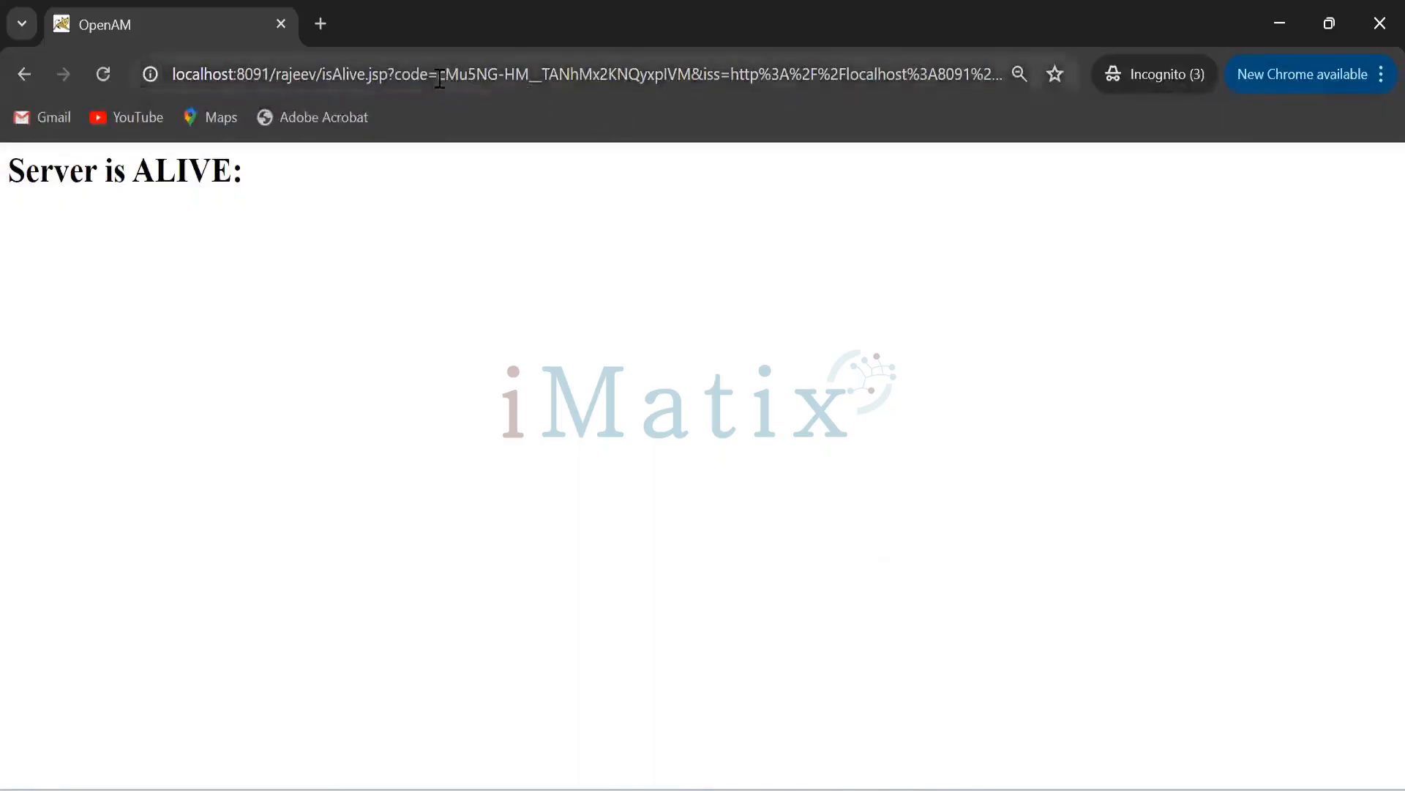
left_click_drag(439, 74, 720, 84)
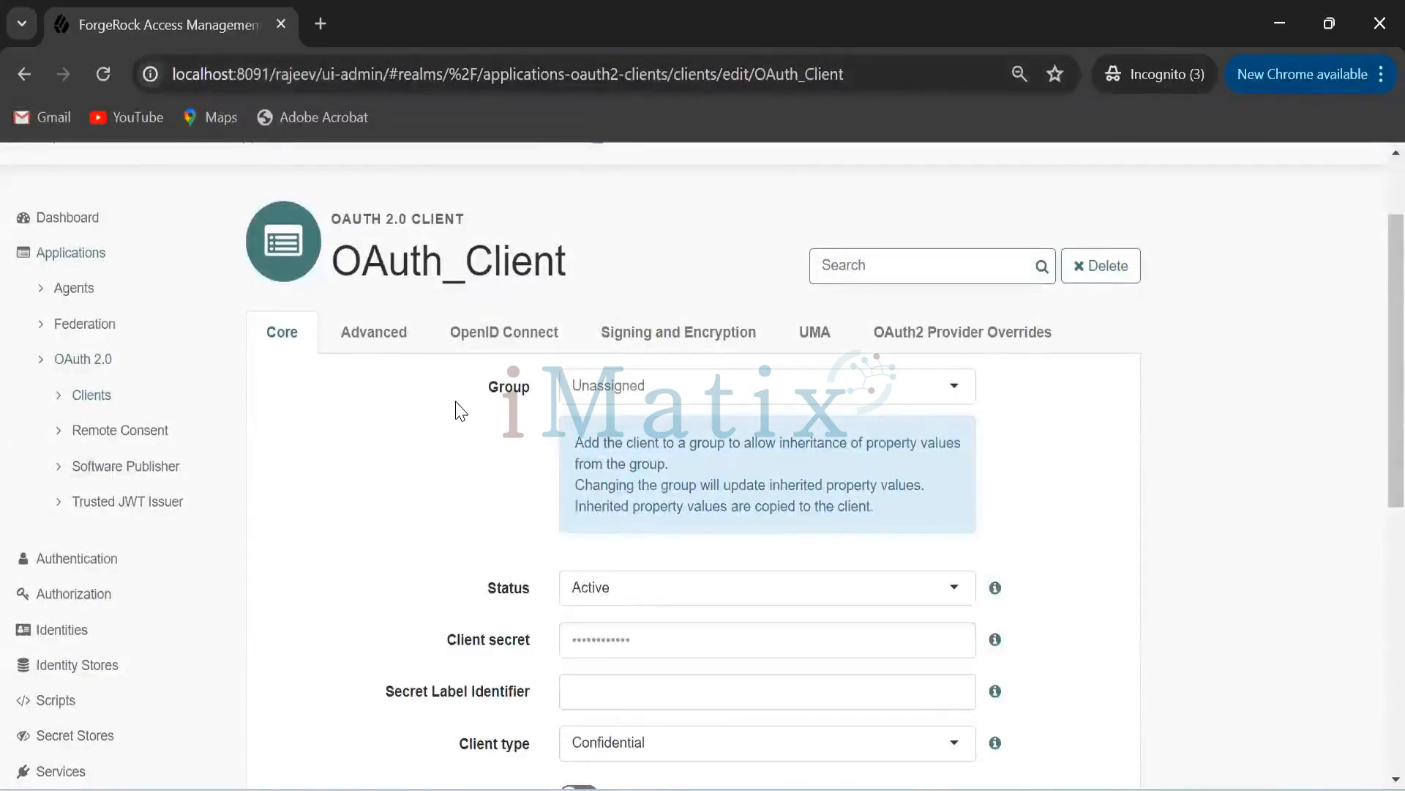
On OAuth_Client's Advanced tab, delete Authorization Code from Grant Types and save the change.
left_click(401, 343)
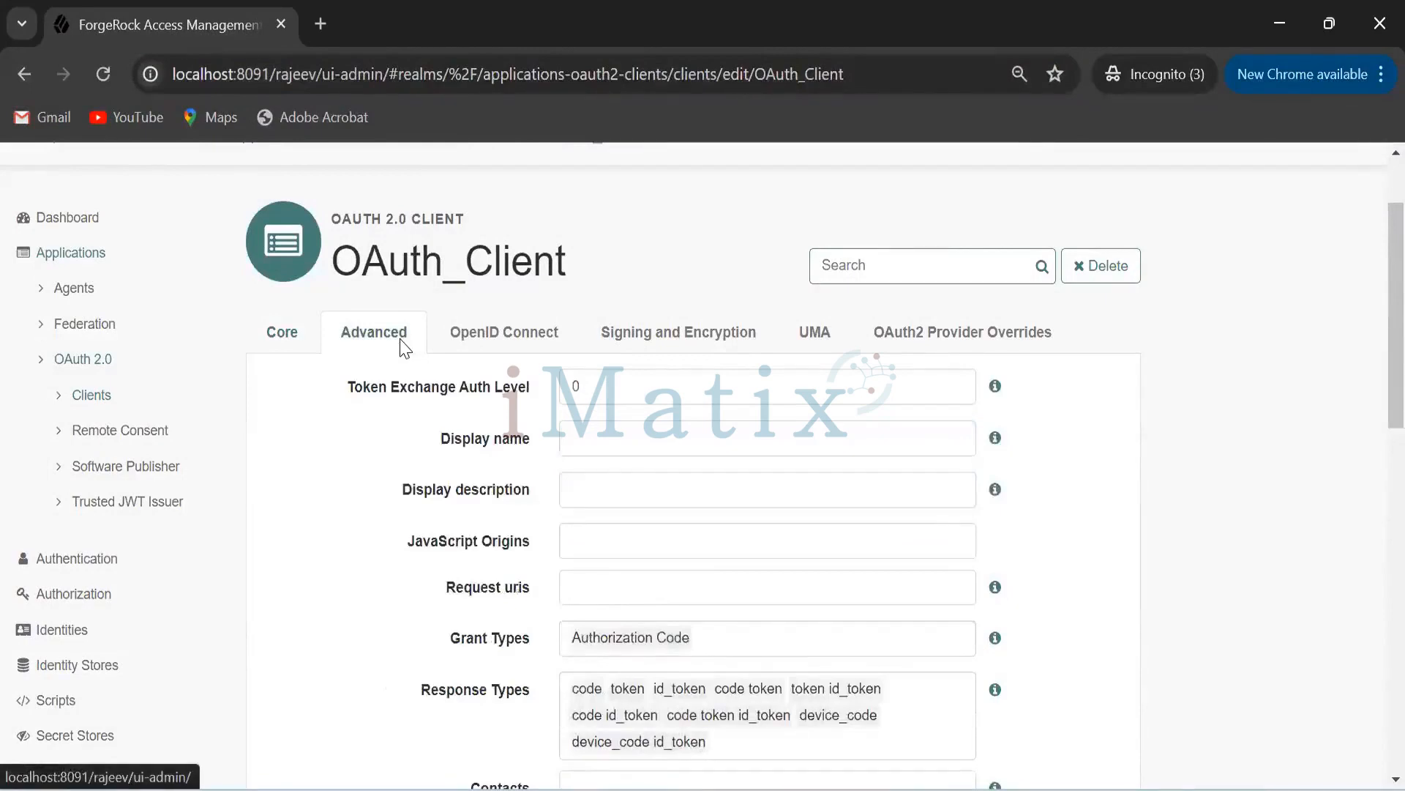
scroll(722, 596, "down", 2)
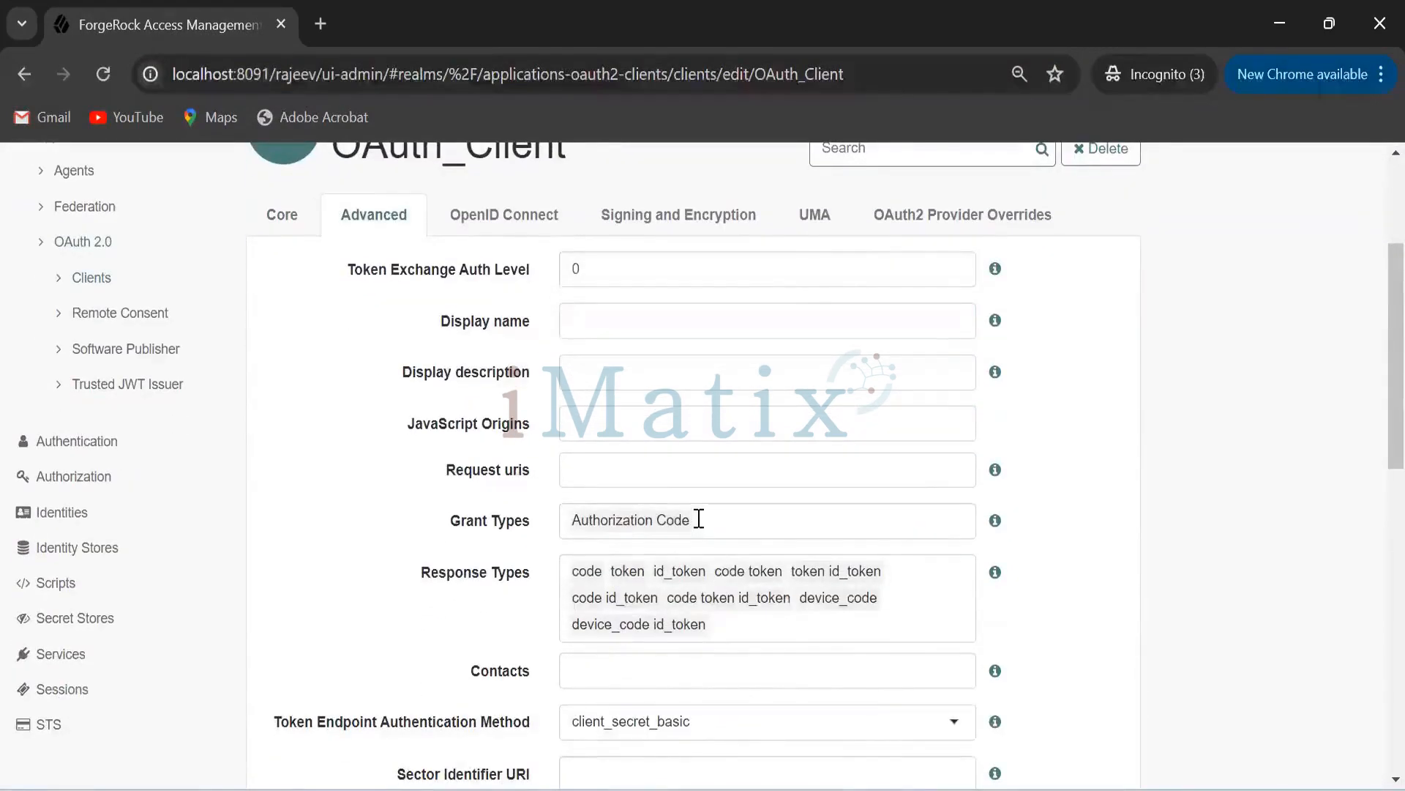
left_click(699, 519)
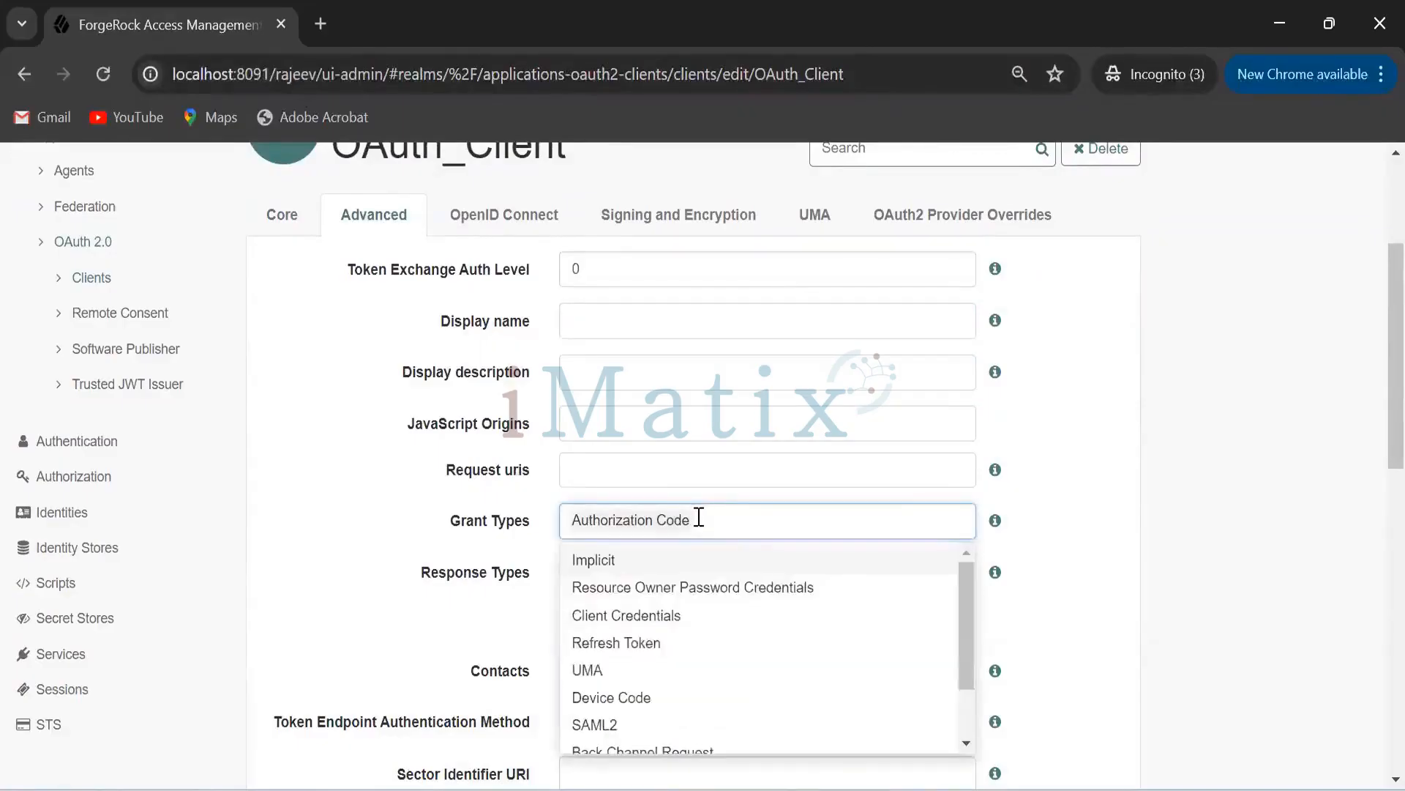
key("BackSpace")
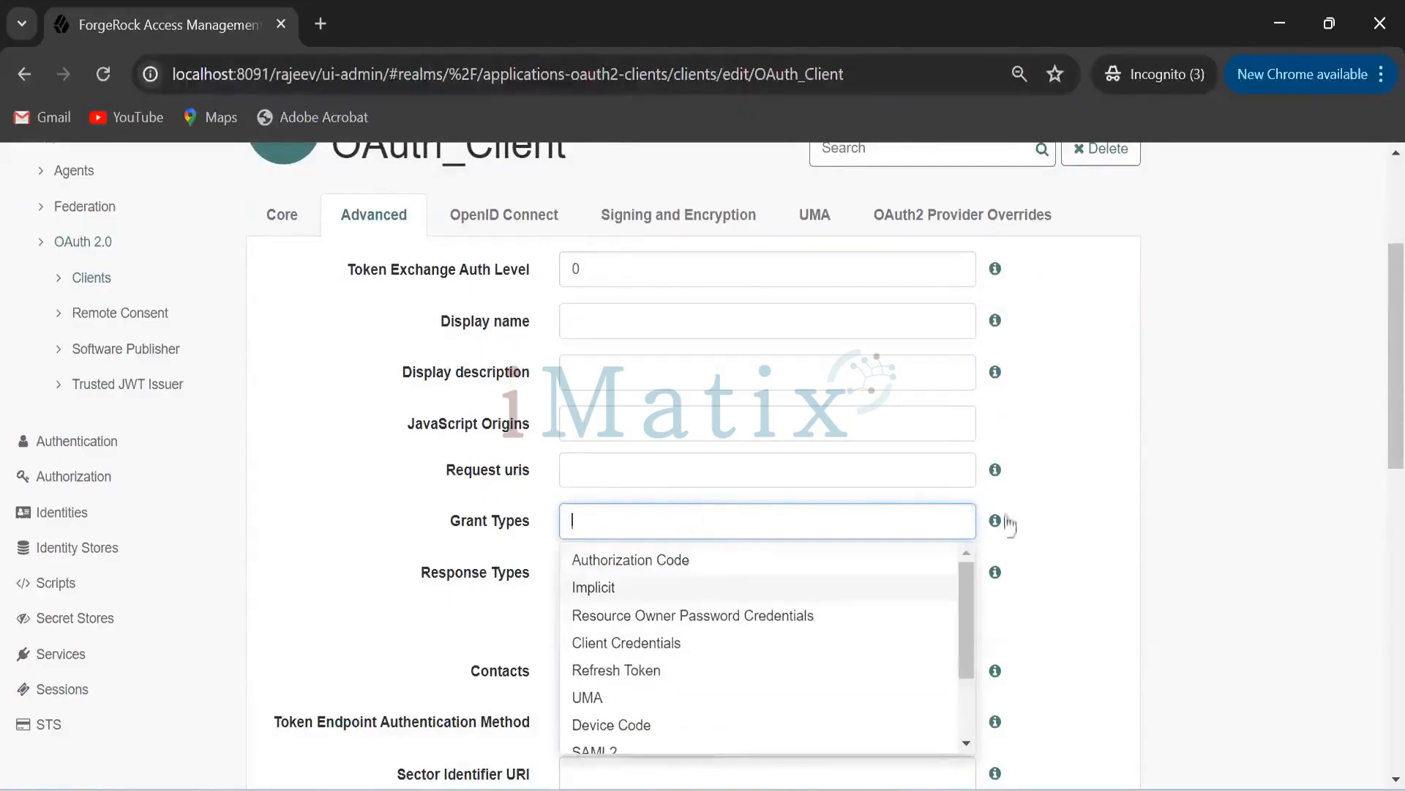
left_click(1045, 524)
scroll(1047, 526, "down", 3)
scroll(1046, 525, "down", 5)
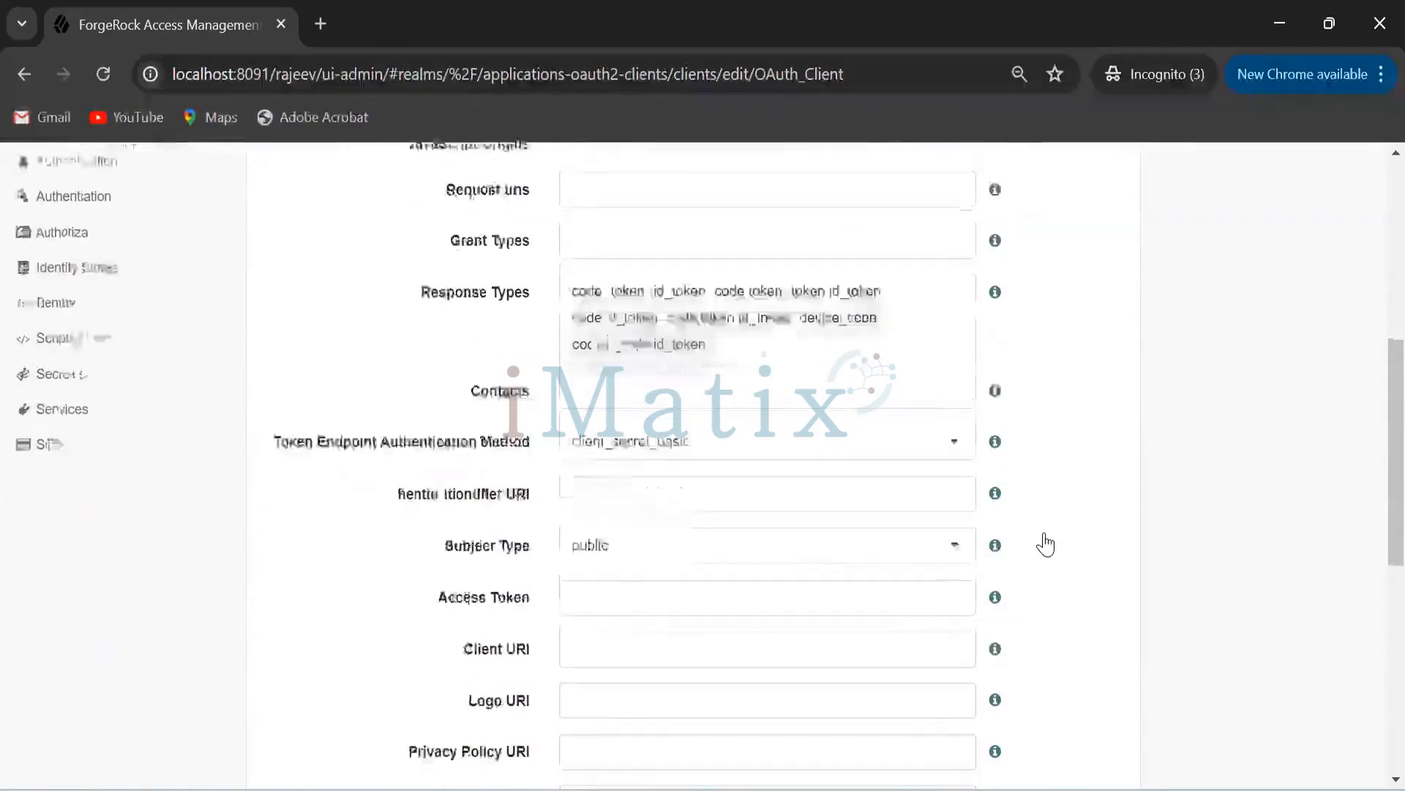
scroll(1057, 539, "down", 4)
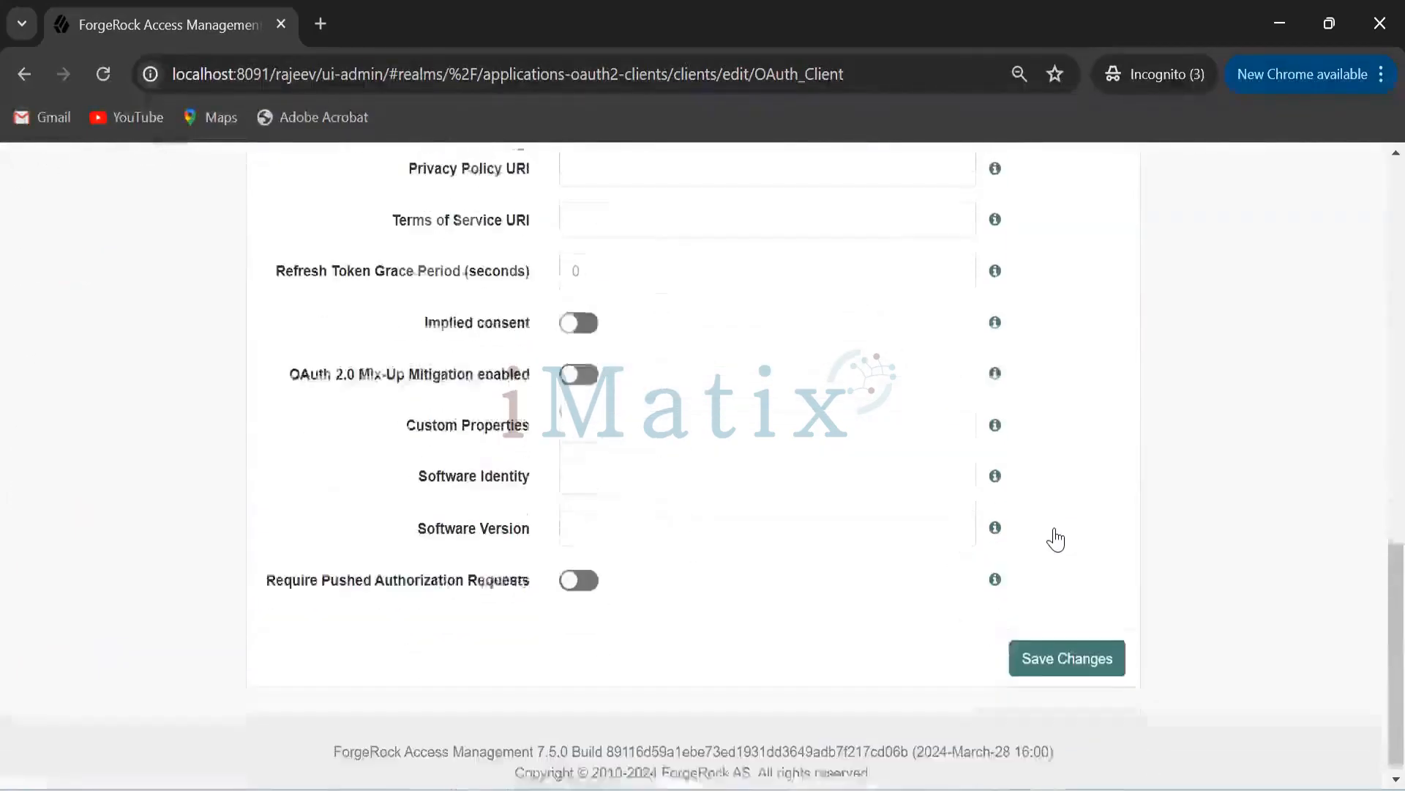
left_click(1076, 659)
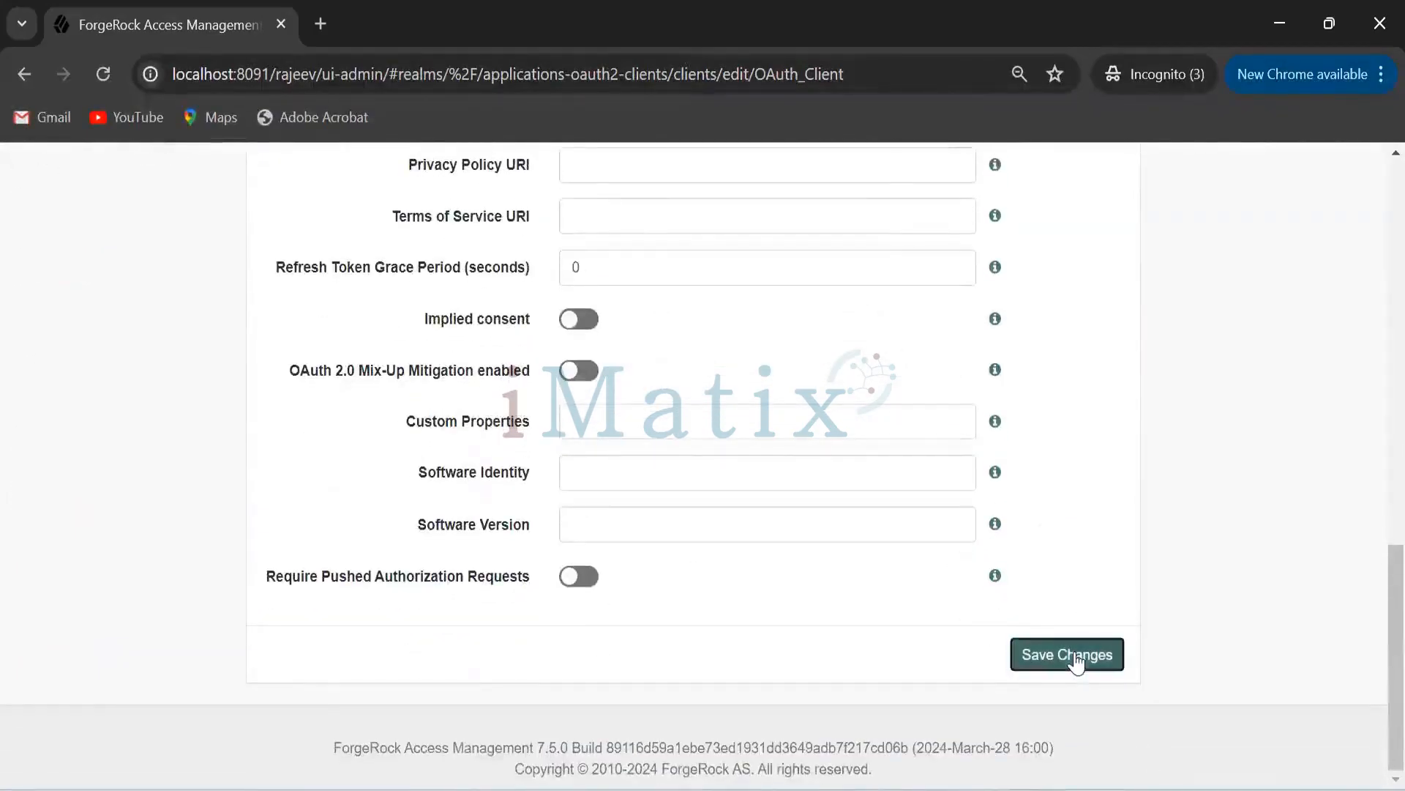
scroll(1069, 540, "up", 2)
scroll(1071, 540, "up", 6)
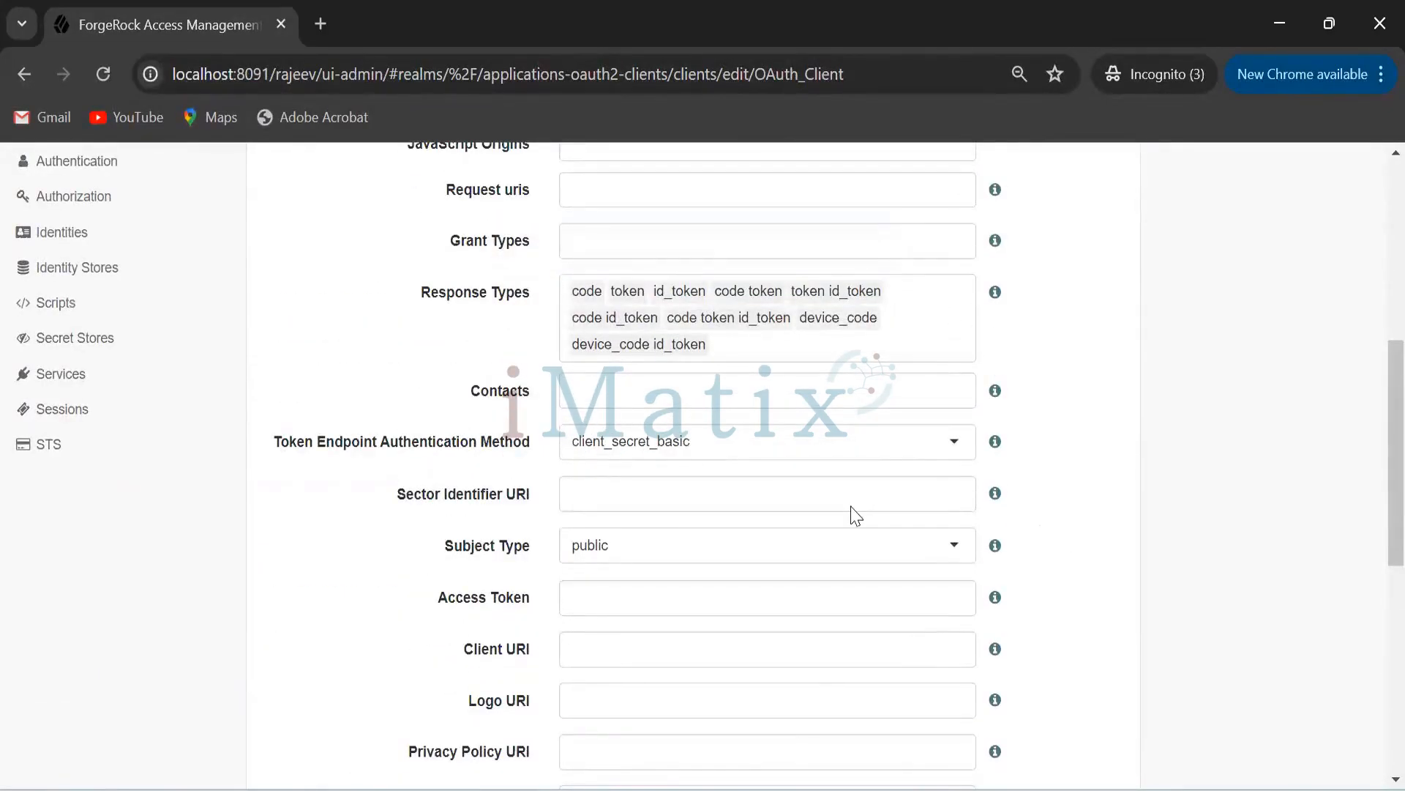
Reload the authorize URL in the incognito window, allow access again, then close that window.
left_click_drag(439, 74, 721, 74)
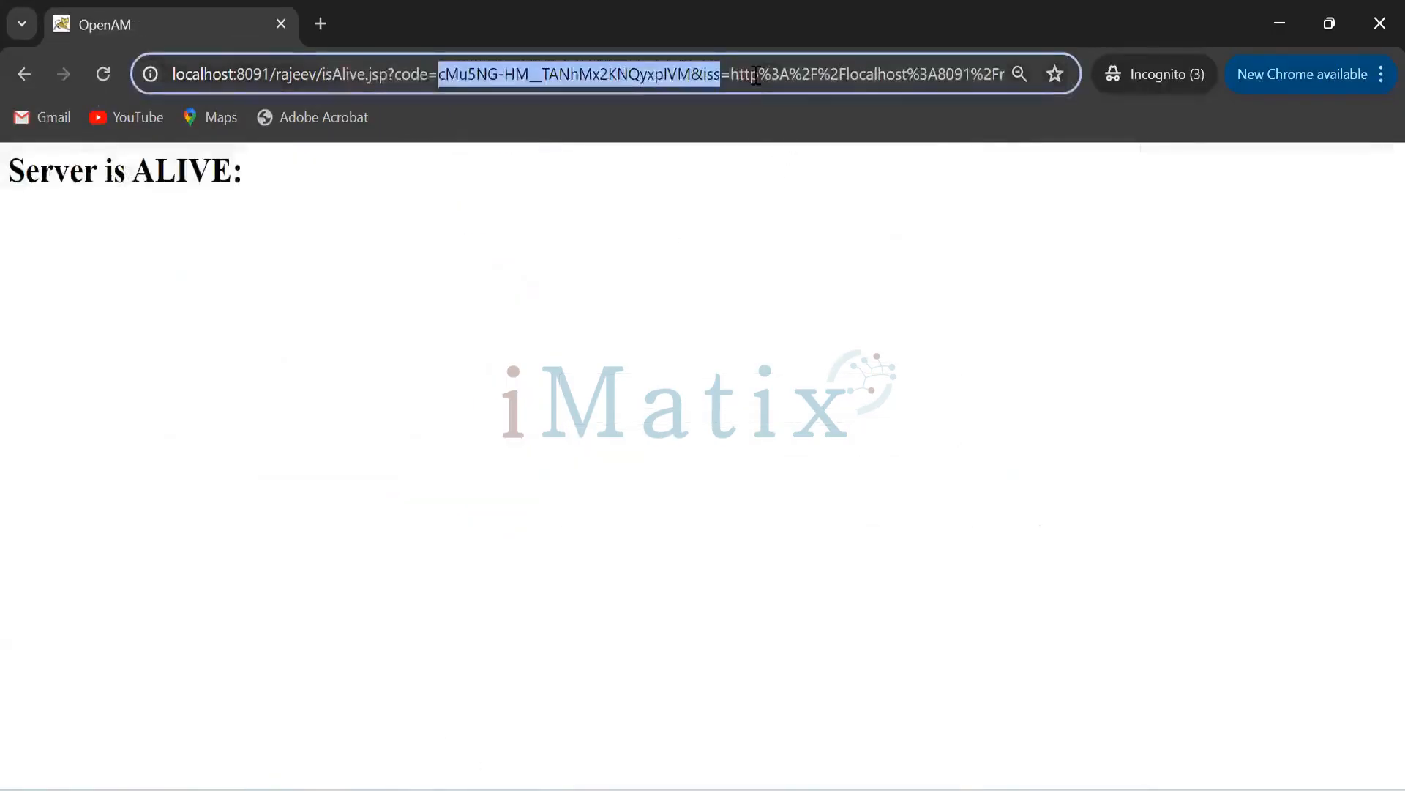
left_click(756, 76)
key("ctrl+a")
type("http://localhost:8091/rajeev/oauth2/authorize?response_type=code&redirect_uri=http://localhost:8091/rajeev/isAlive.jsp&client_id=OAuth_Client&scope=write")
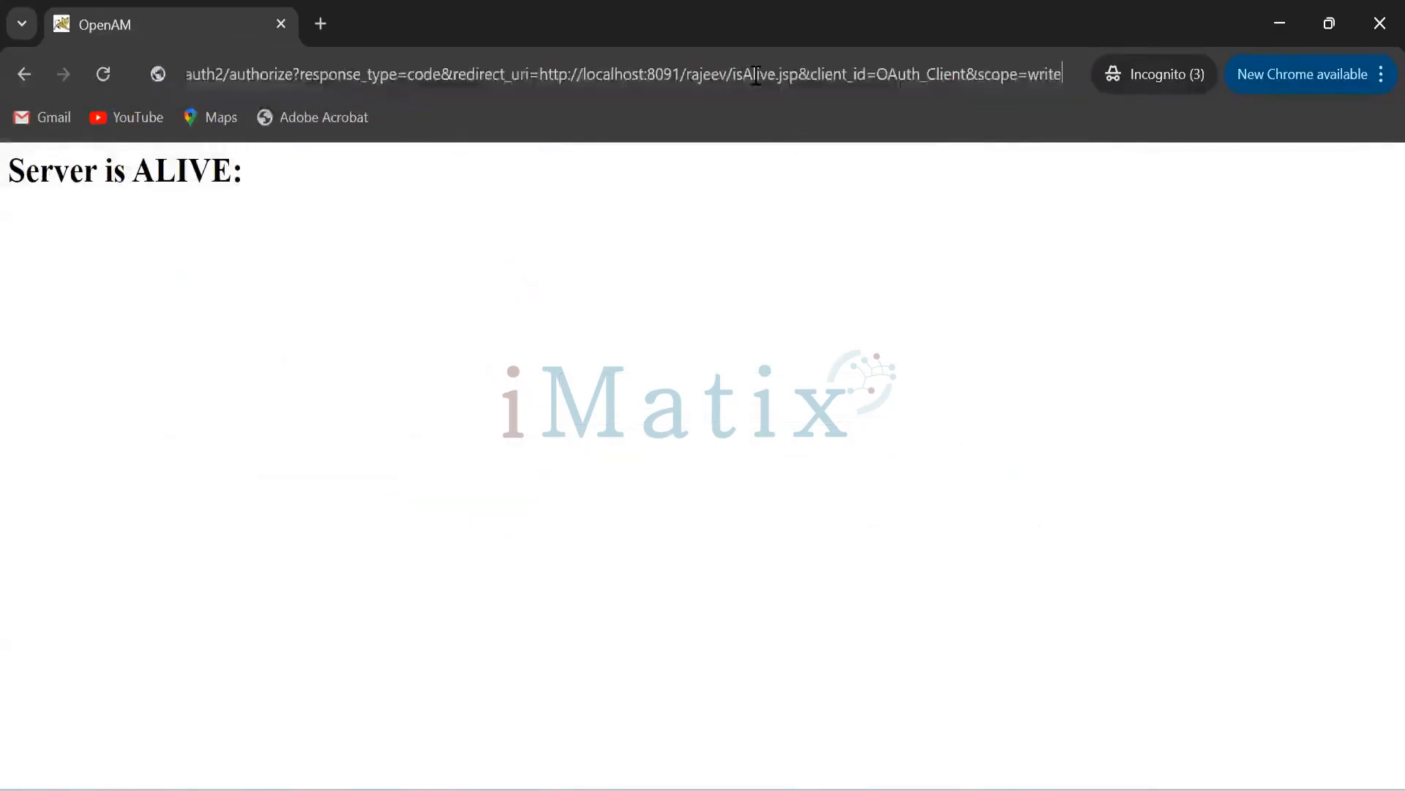
key("Return")
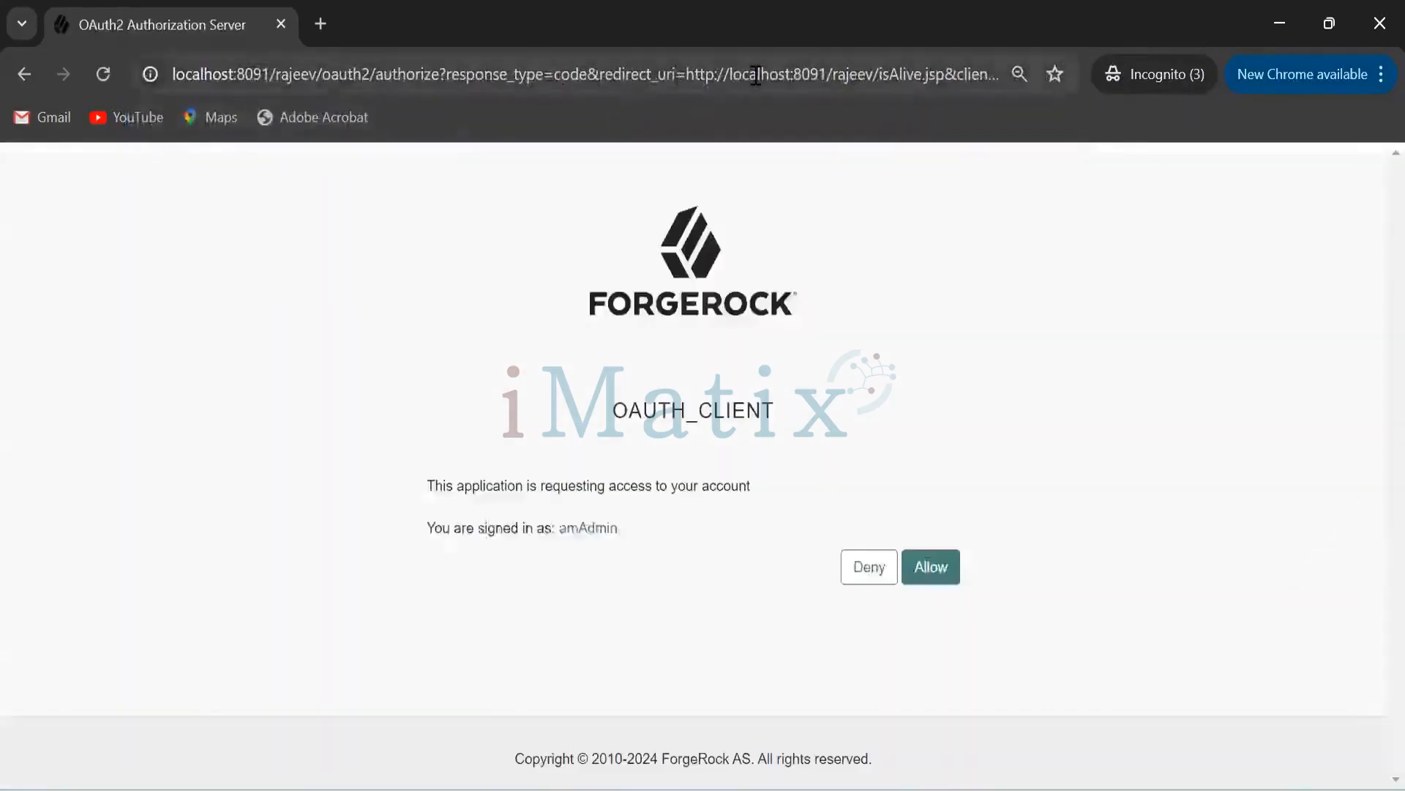
left_click(926, 568)
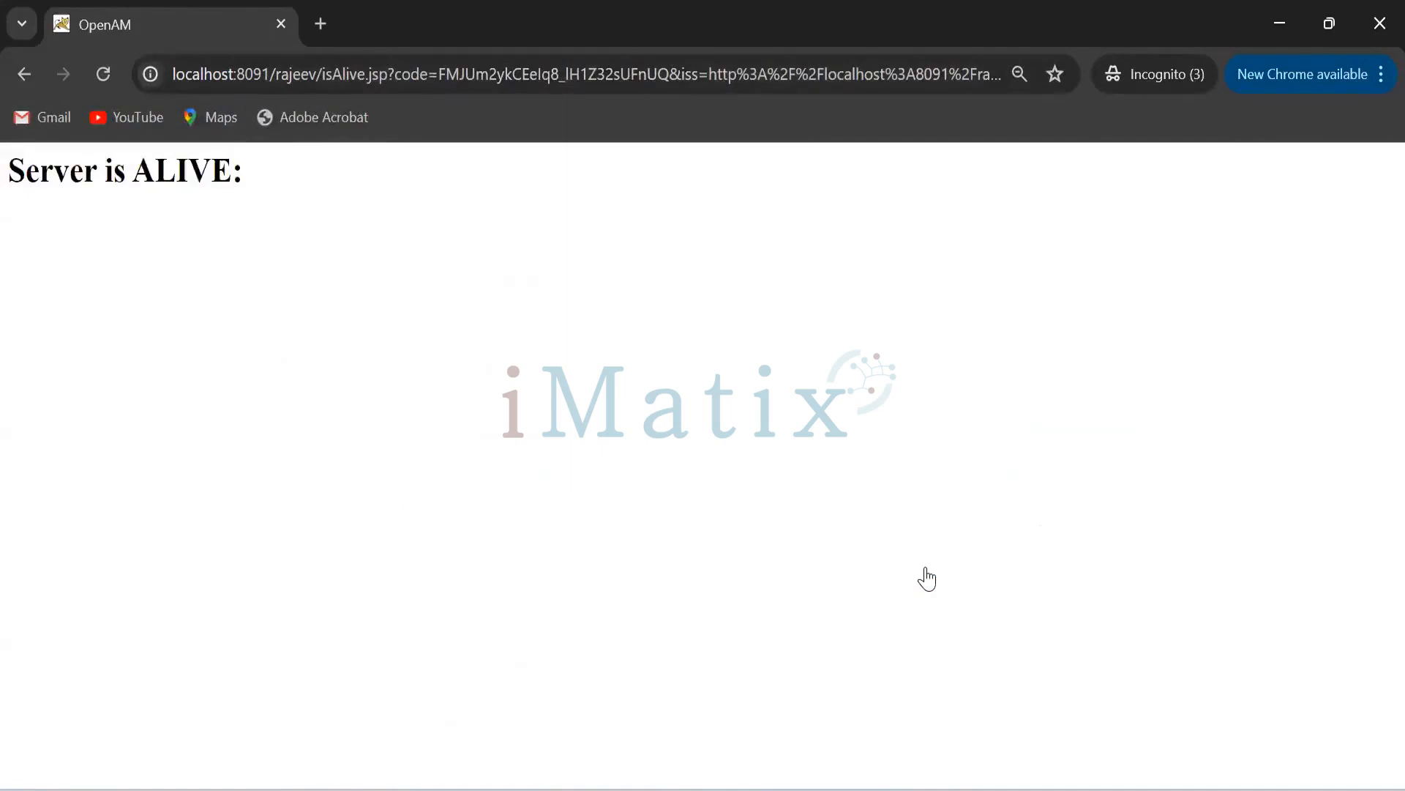
left_click(1379, 23)
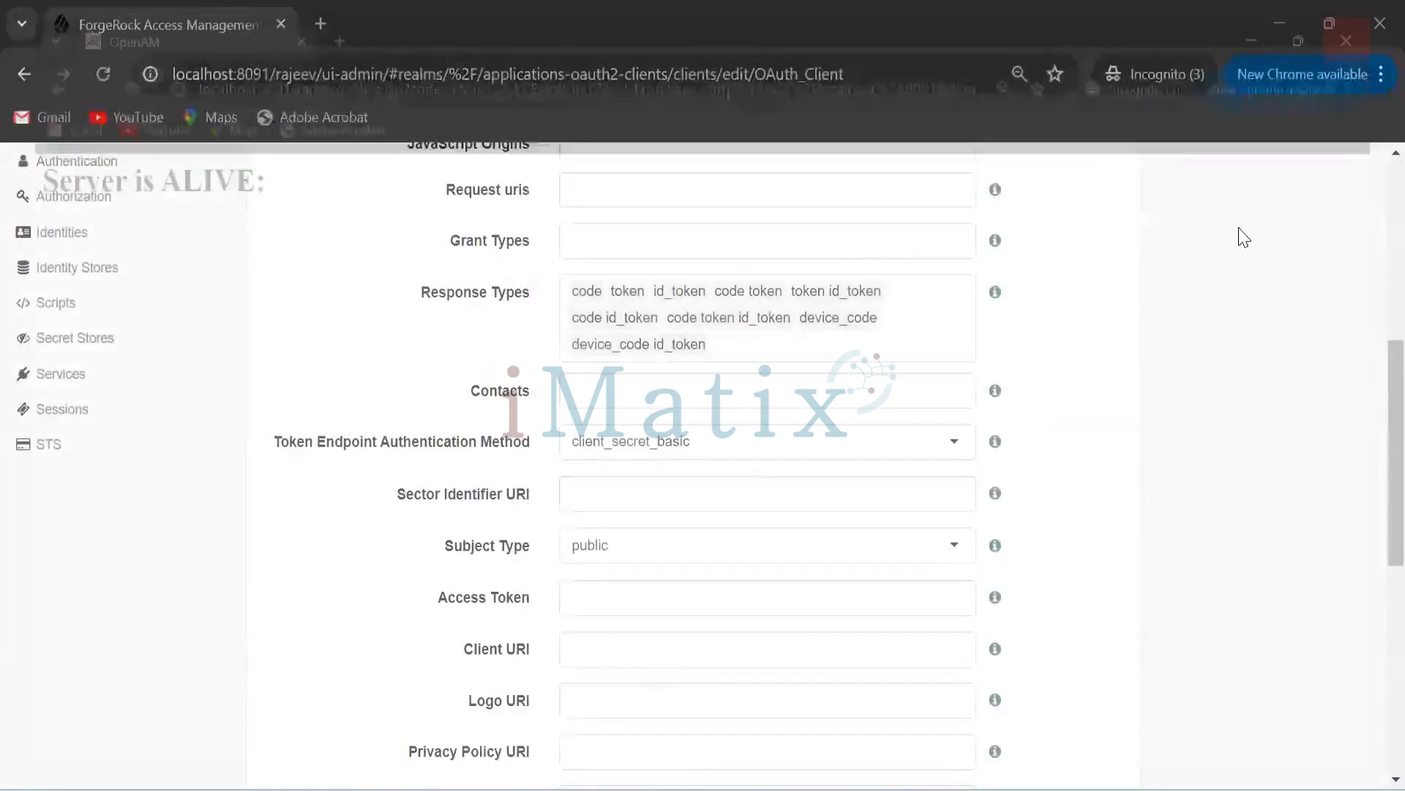
Rerun the authorize URL in a new incognito window, grant consent, and close the result window.
left_click(1370, 74)
left_click(1244, 236)
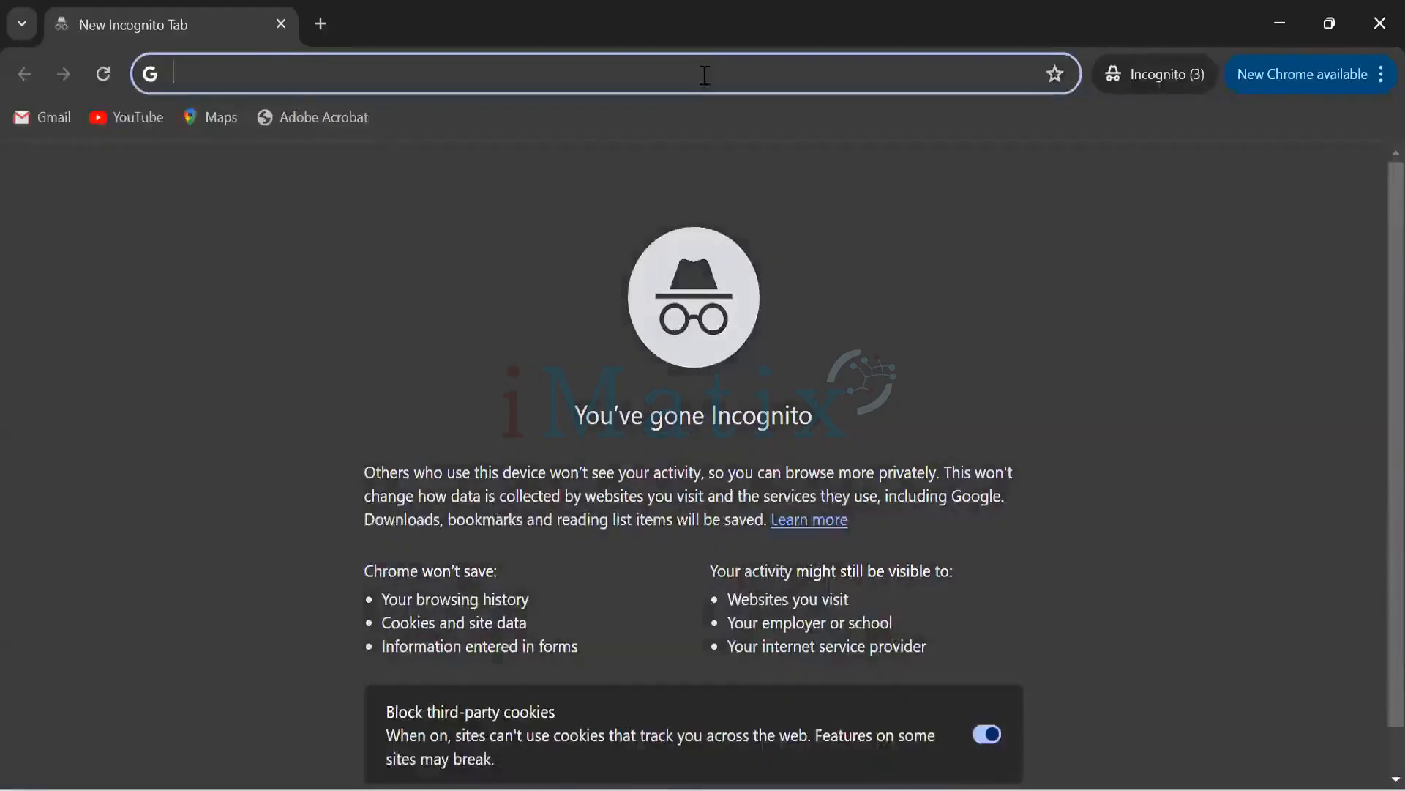
type("http://localhost:8091/rajeev/oauth2/authorize?response_type=code&redirect_uri=http://localhost:8091/rajeev/isAlive.jsp&client_id=OAuth_Client&scope=write")
key("Return")
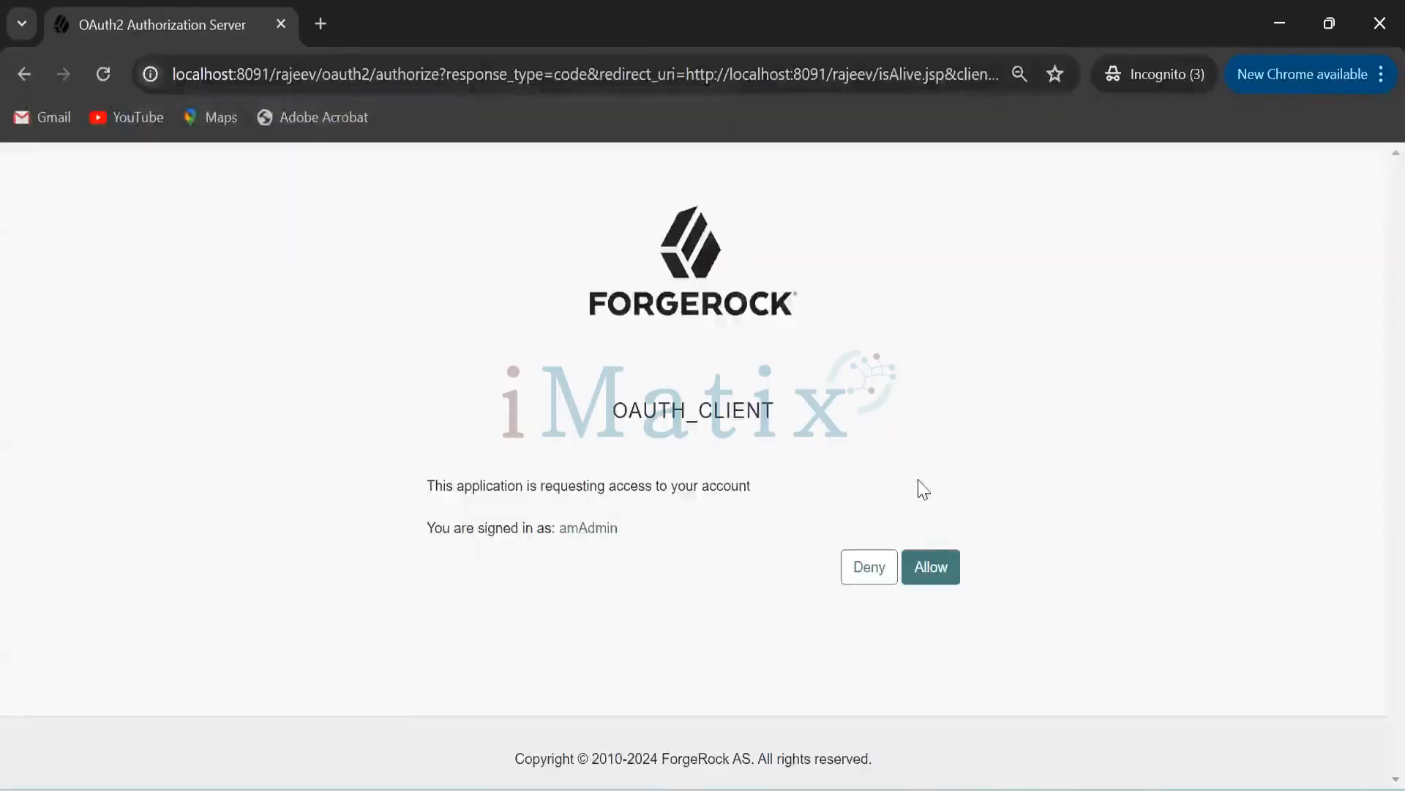
left_click(930, 566)
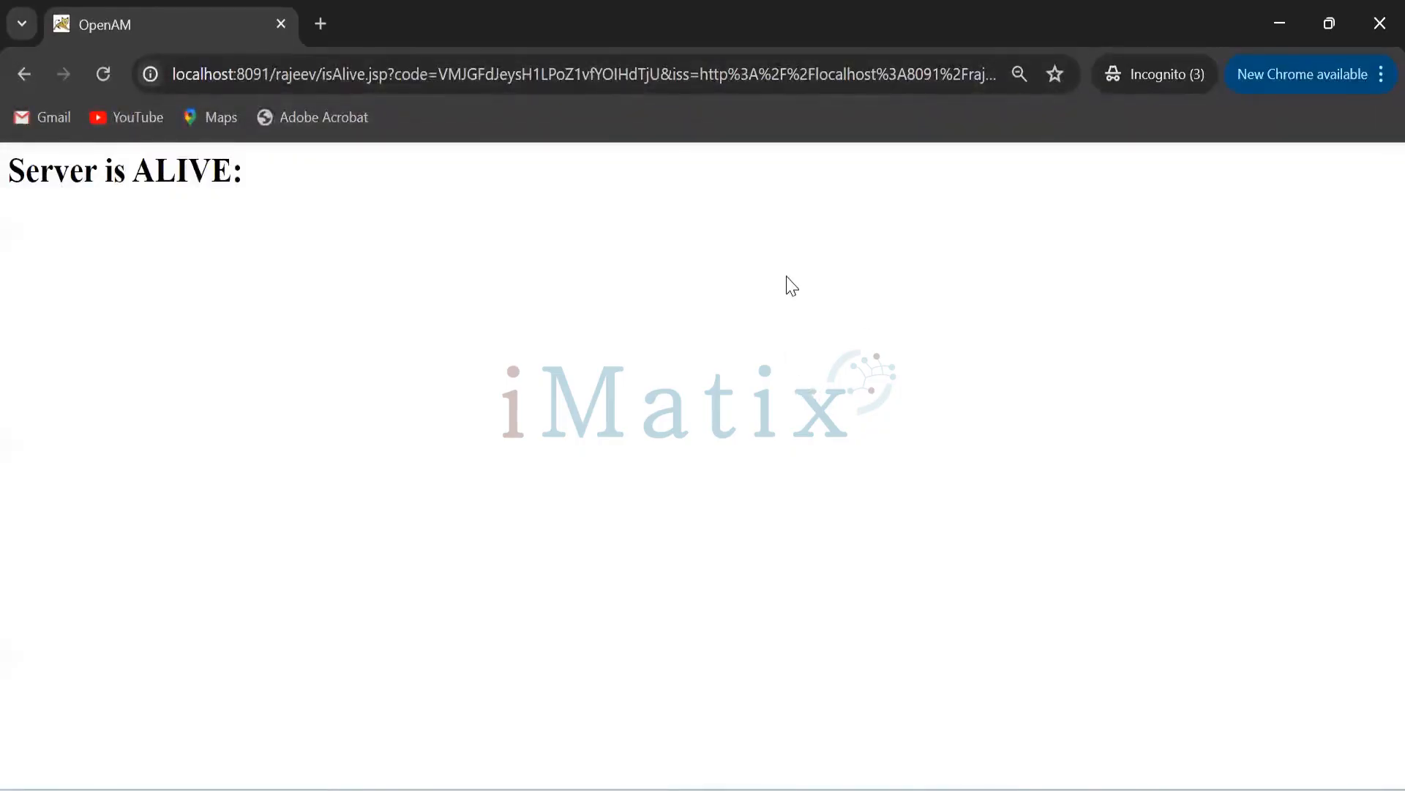
left_click(1374, 41)
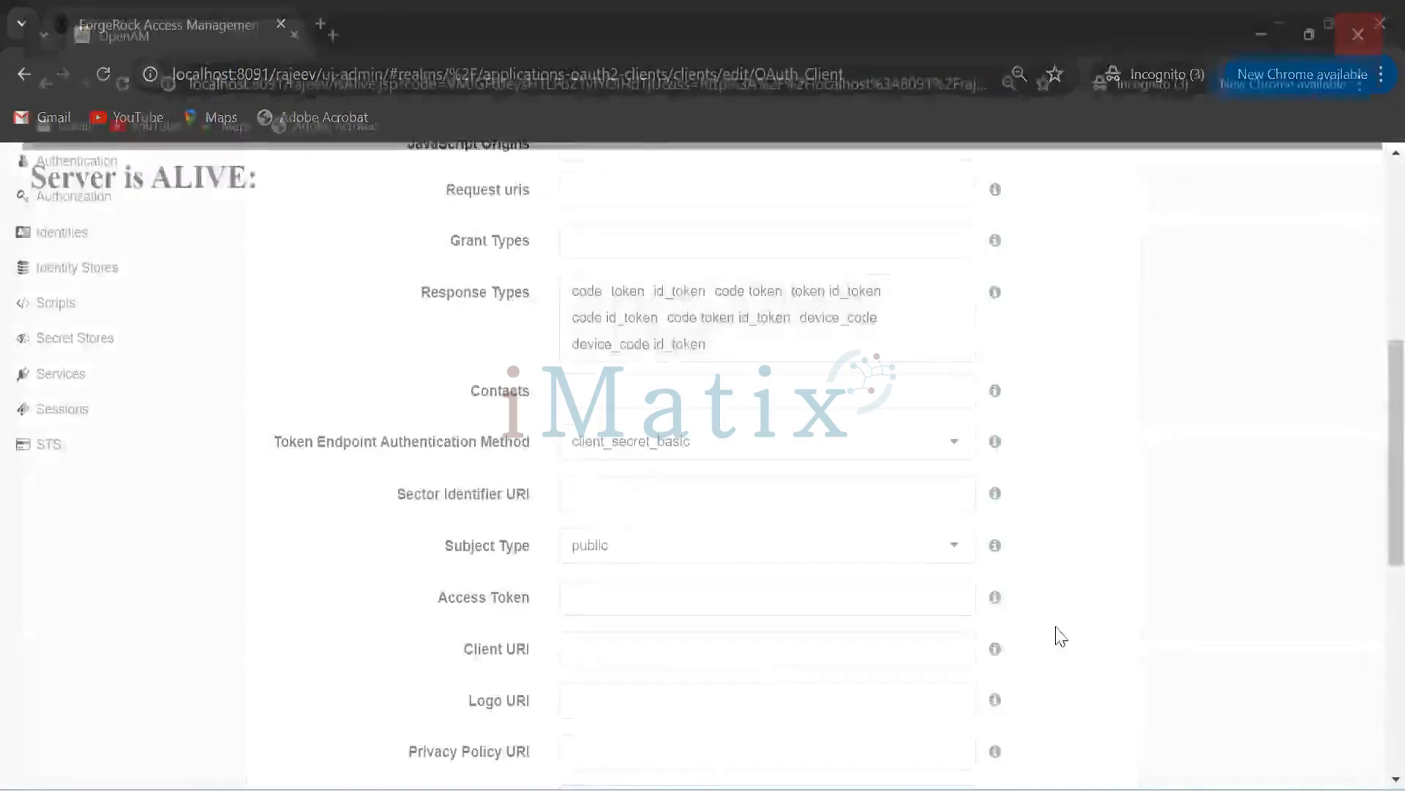
Save OAuth_Client's settings, then repeat the authorize-and-allow test in a new private window and close it.
scroll(1057, 633, "down", 8)
left_click(1066, 656)
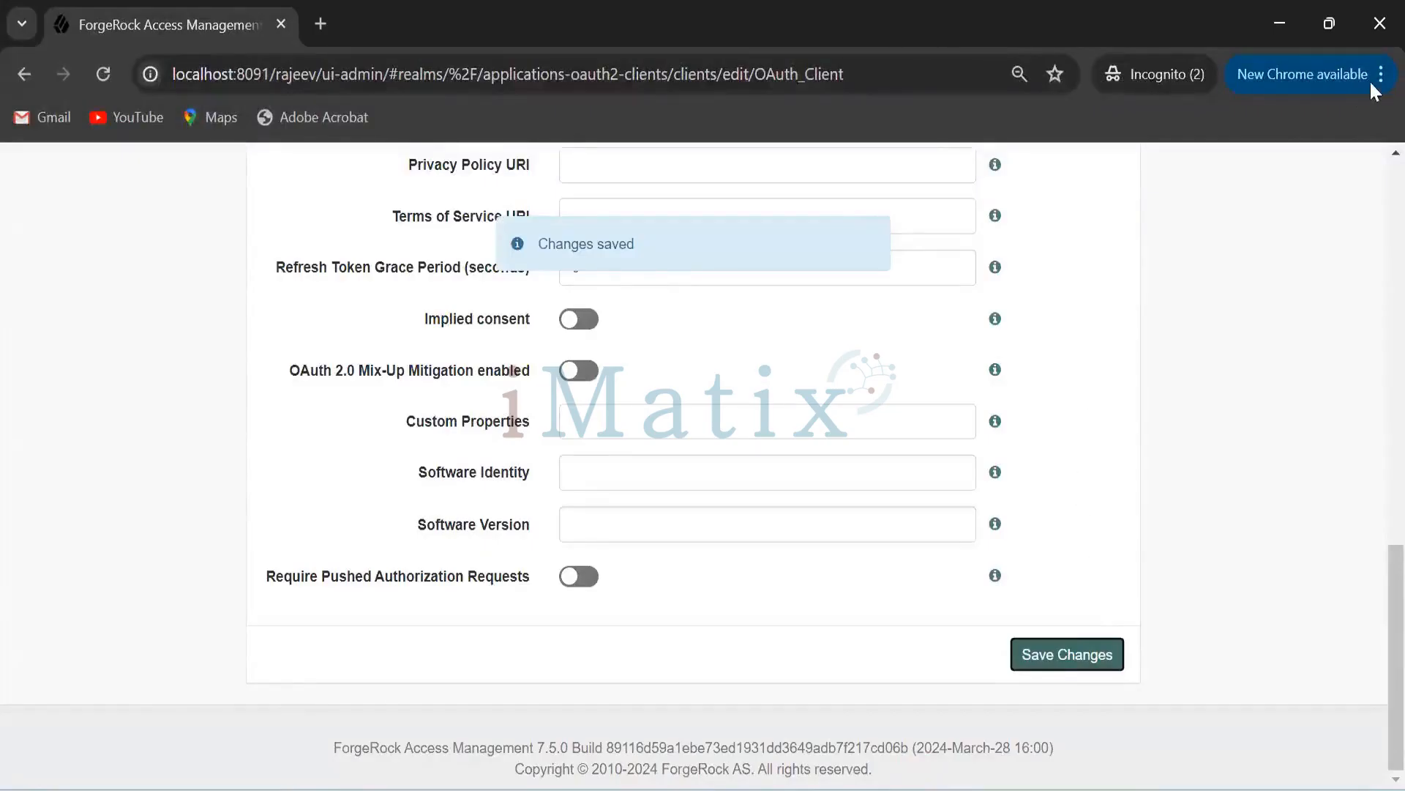
key("ctrl+shift+n")
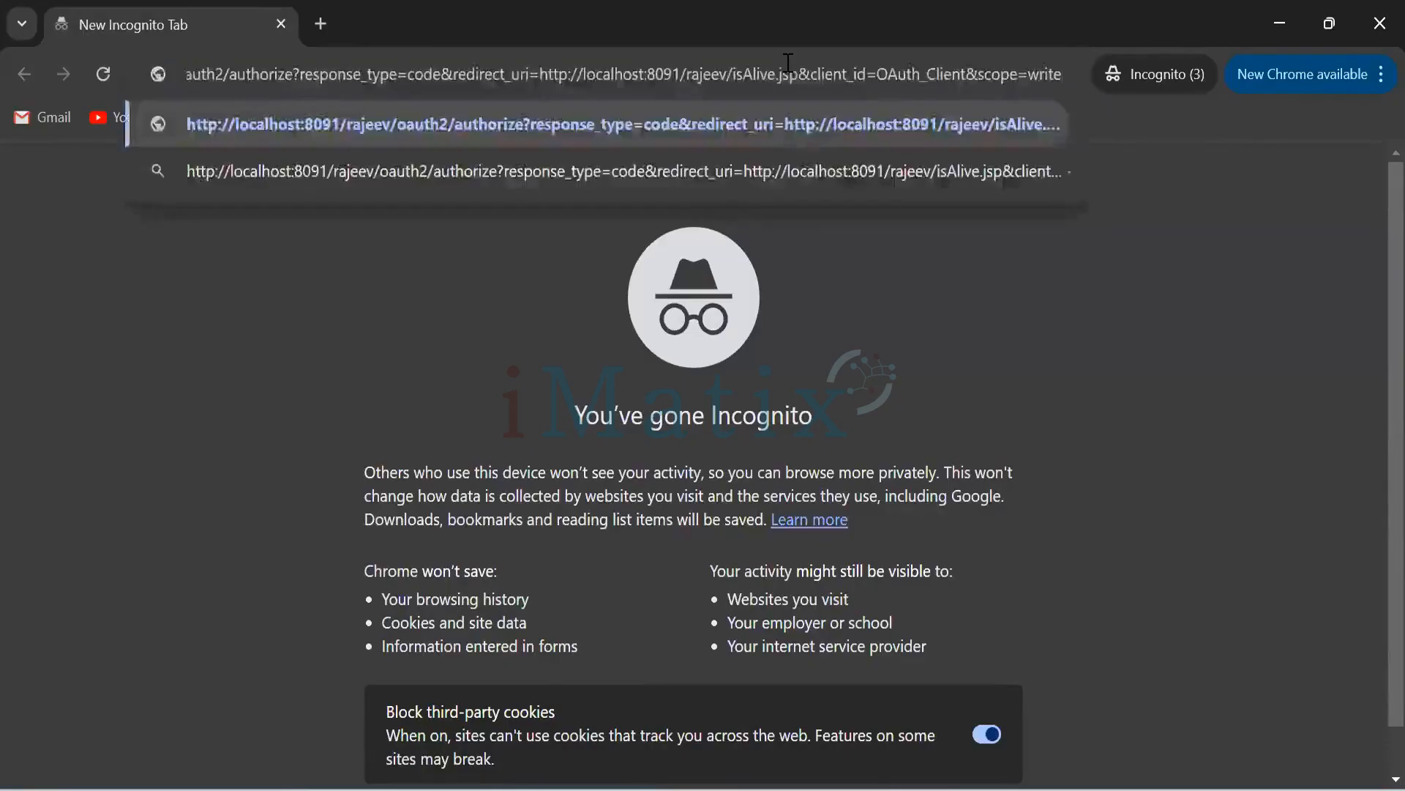
key("Return")
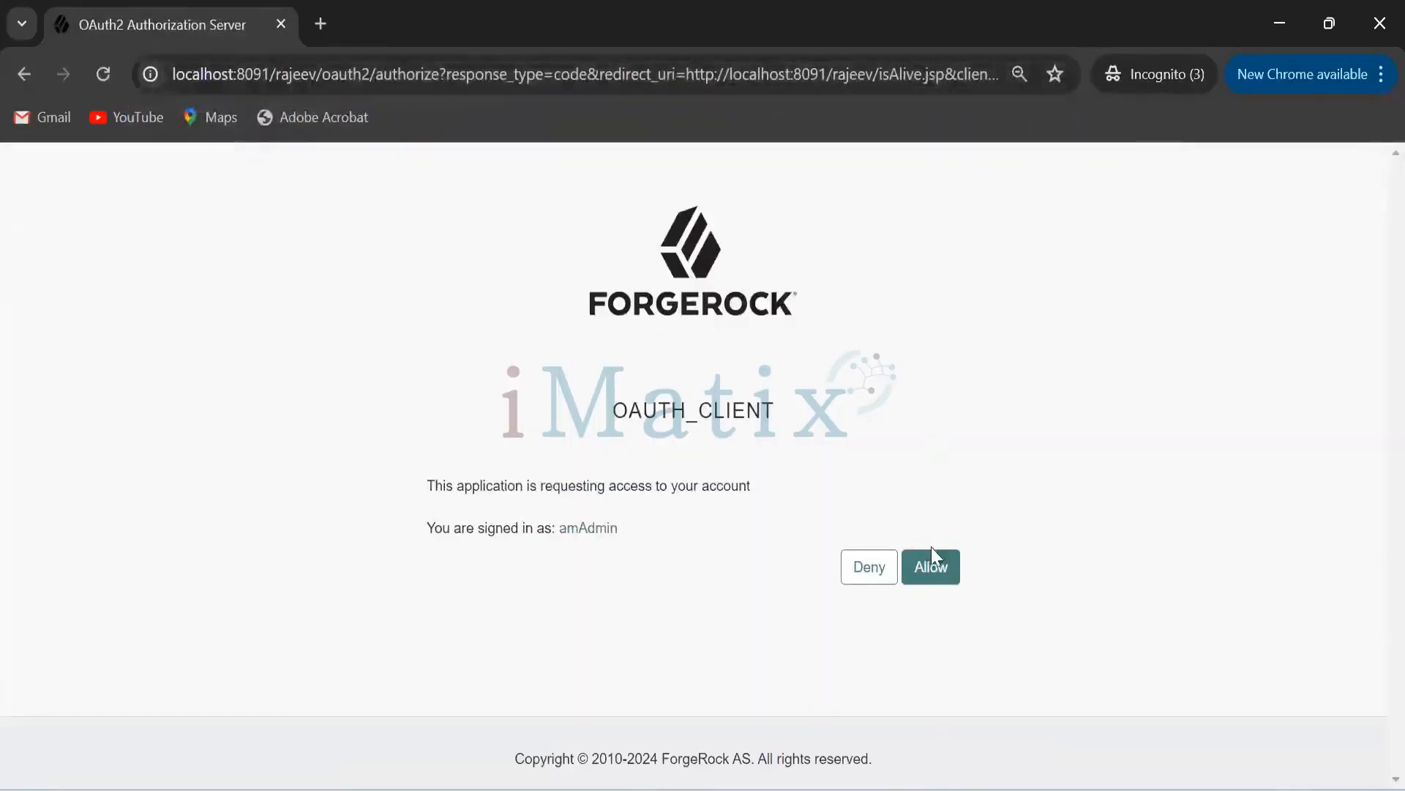
left_click(932, 568)
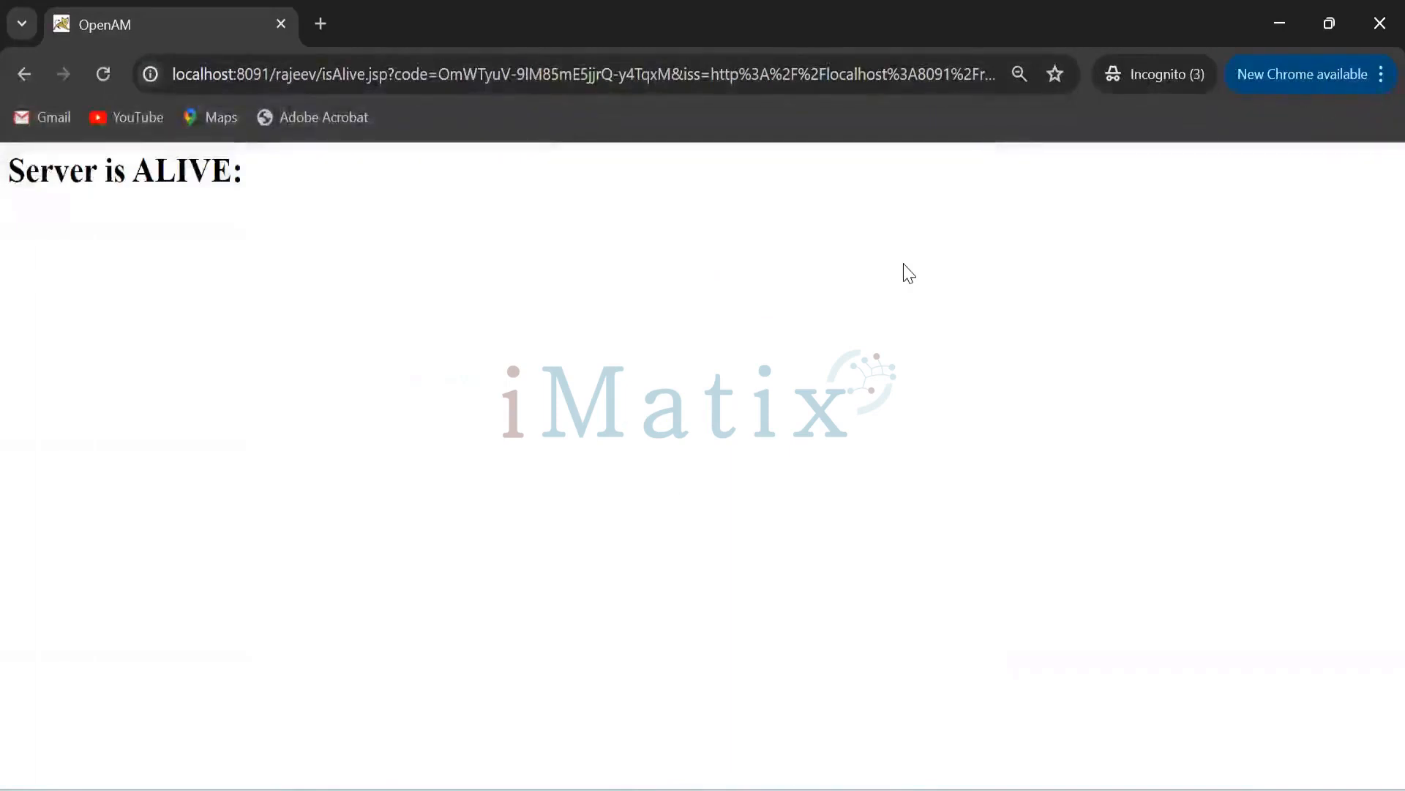
left_click(1365, 29)
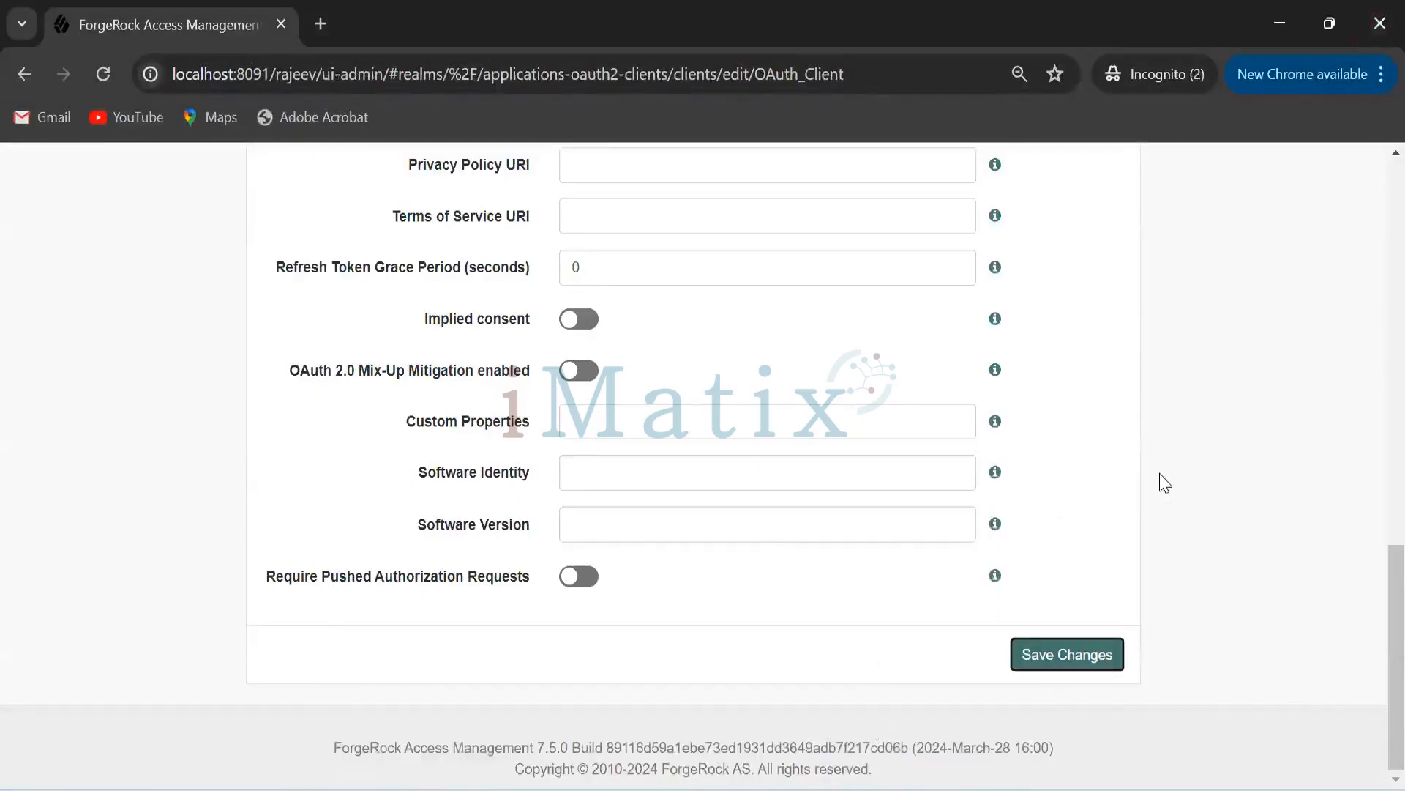
Log out of the admin console from the signed-in user's account menu.
scroll(1196, 464, "up", 15)
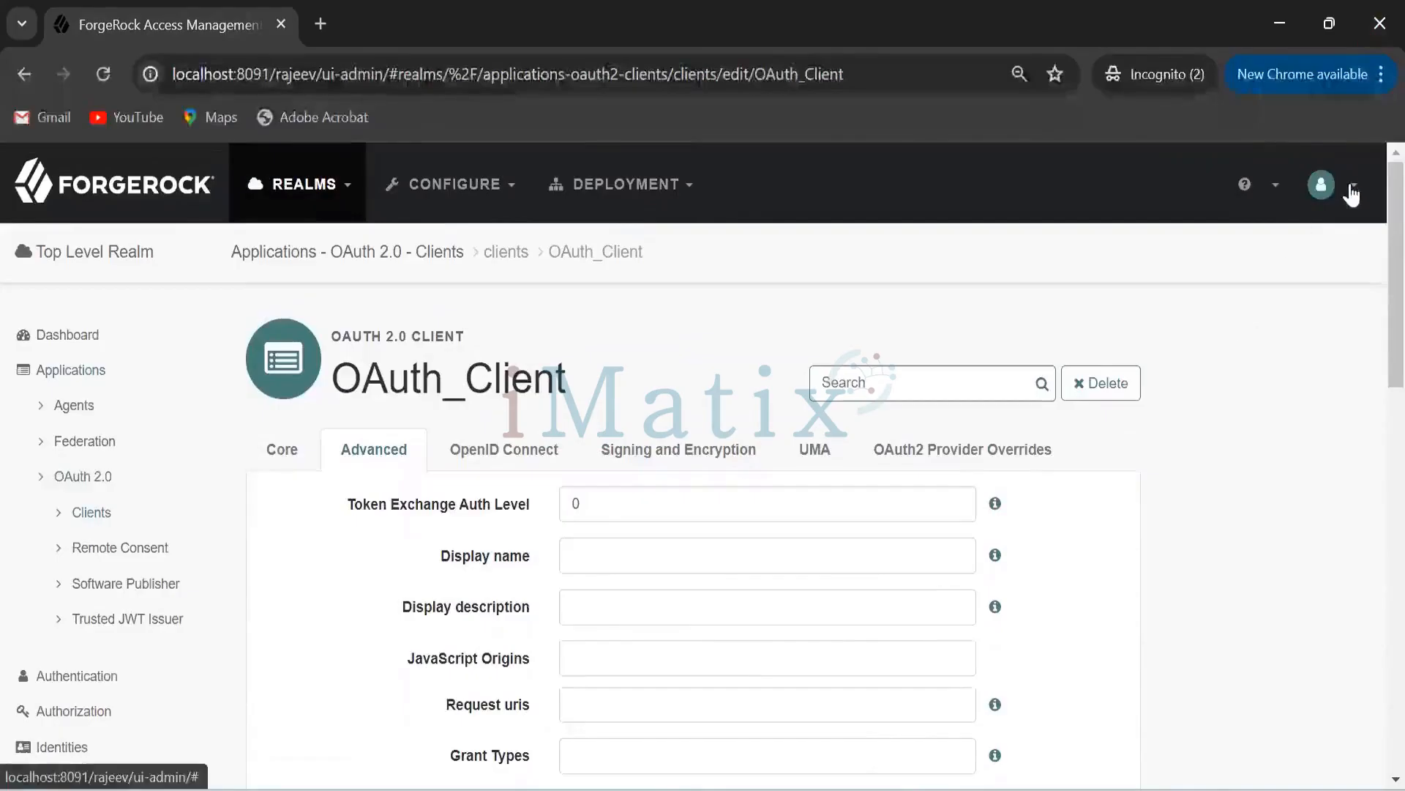
left_click(1349, 188)
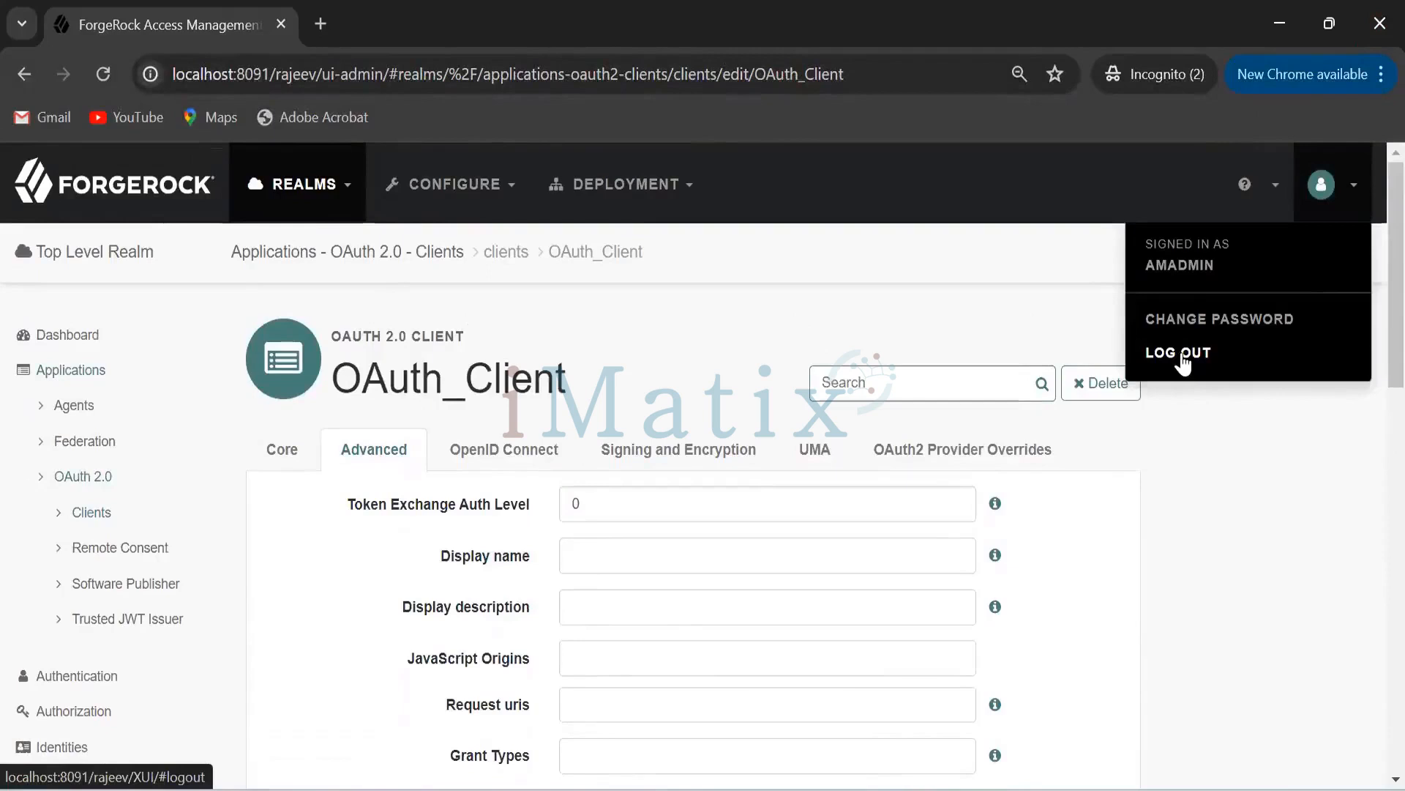
left_click(1182, 354)
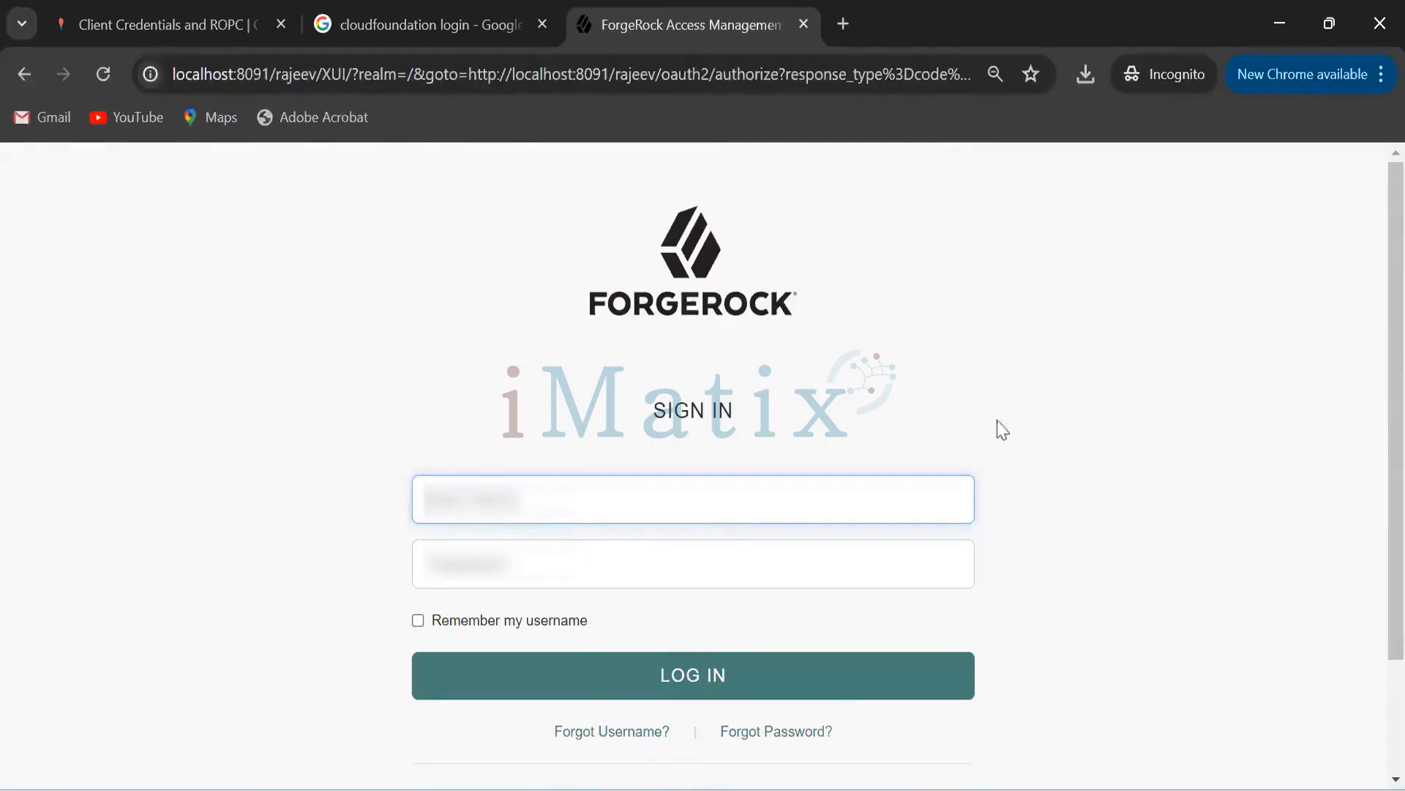
Switch to the private sign-in window and enter the admin username.
key("alt+Tab")
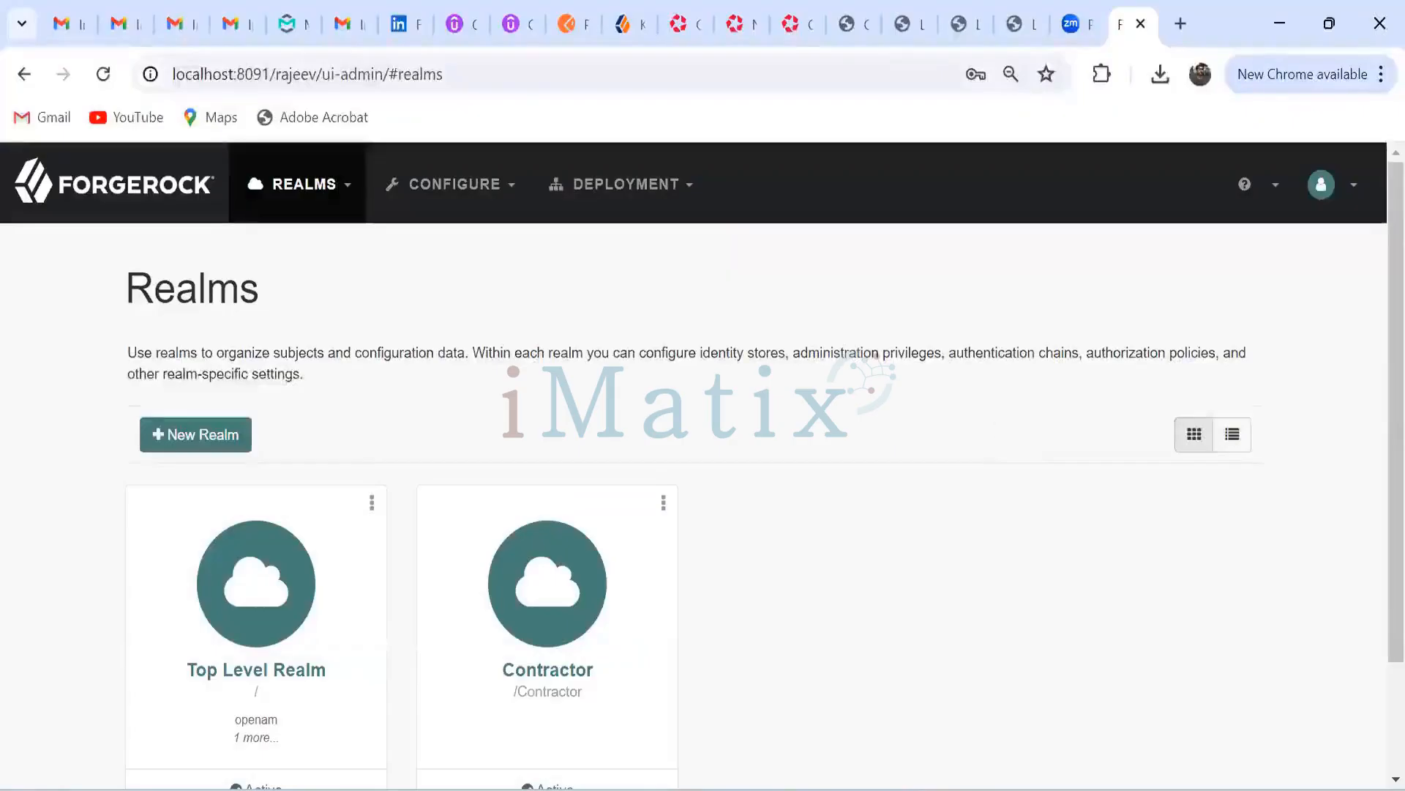
mouse_move(681, 789)
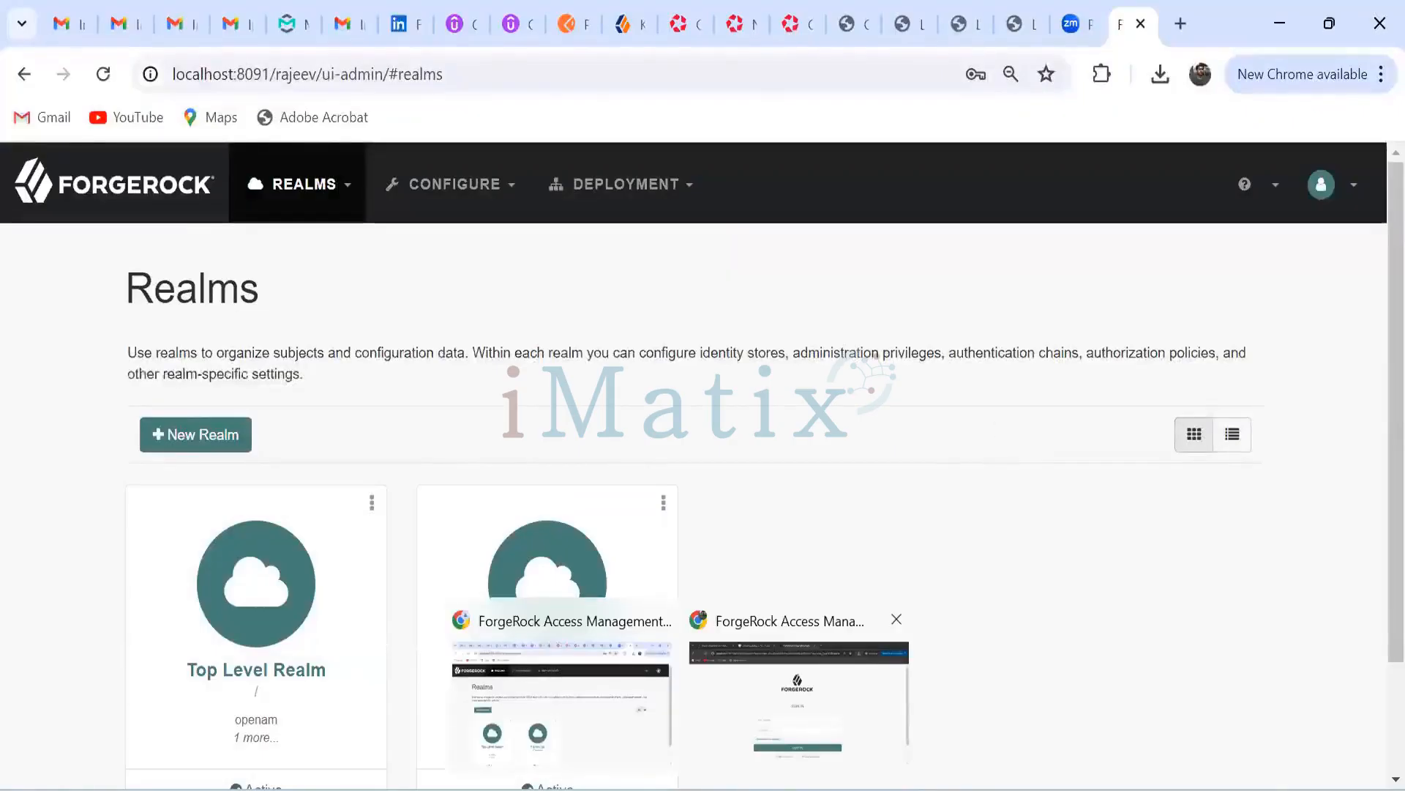
left_click(759, 706)
left_click(606, 504)
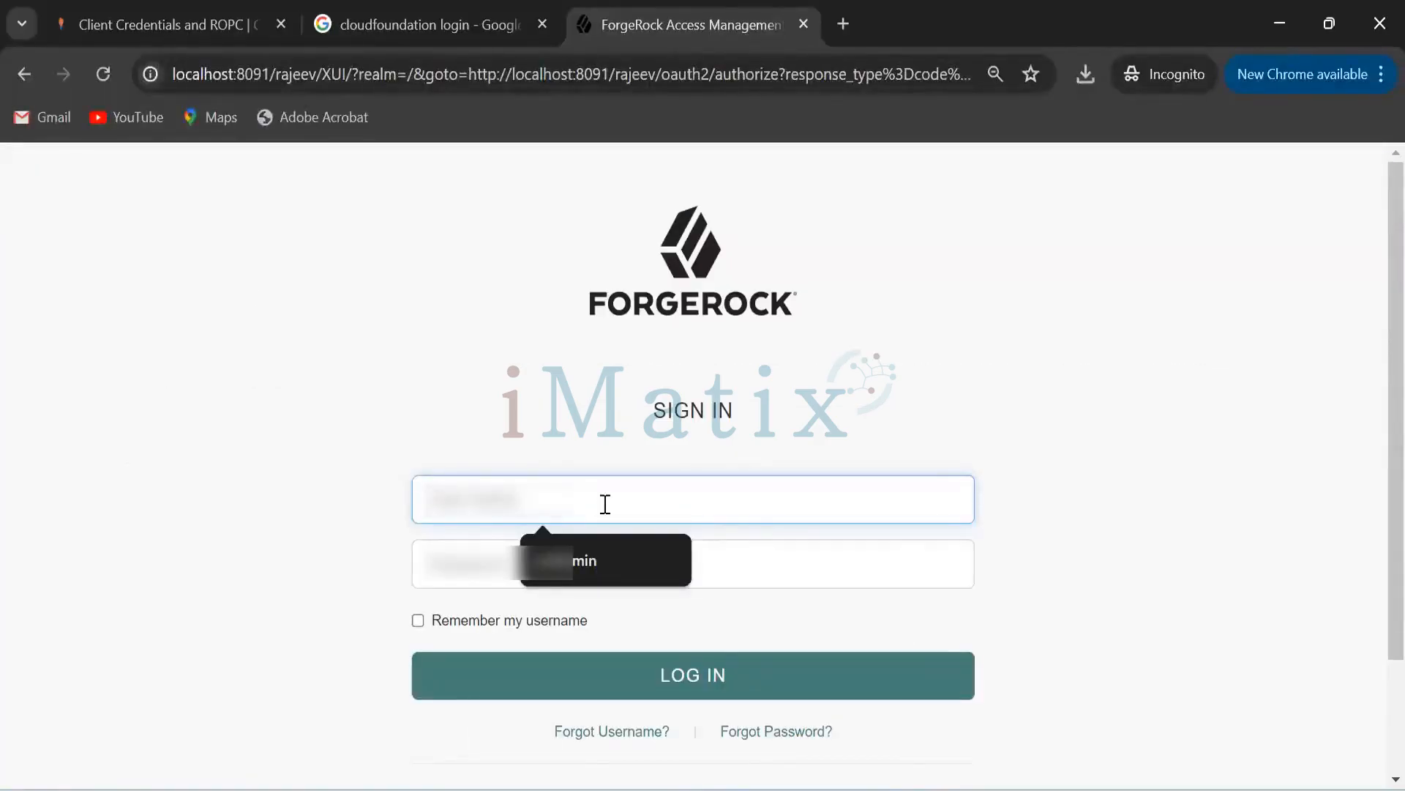
type("dem123")
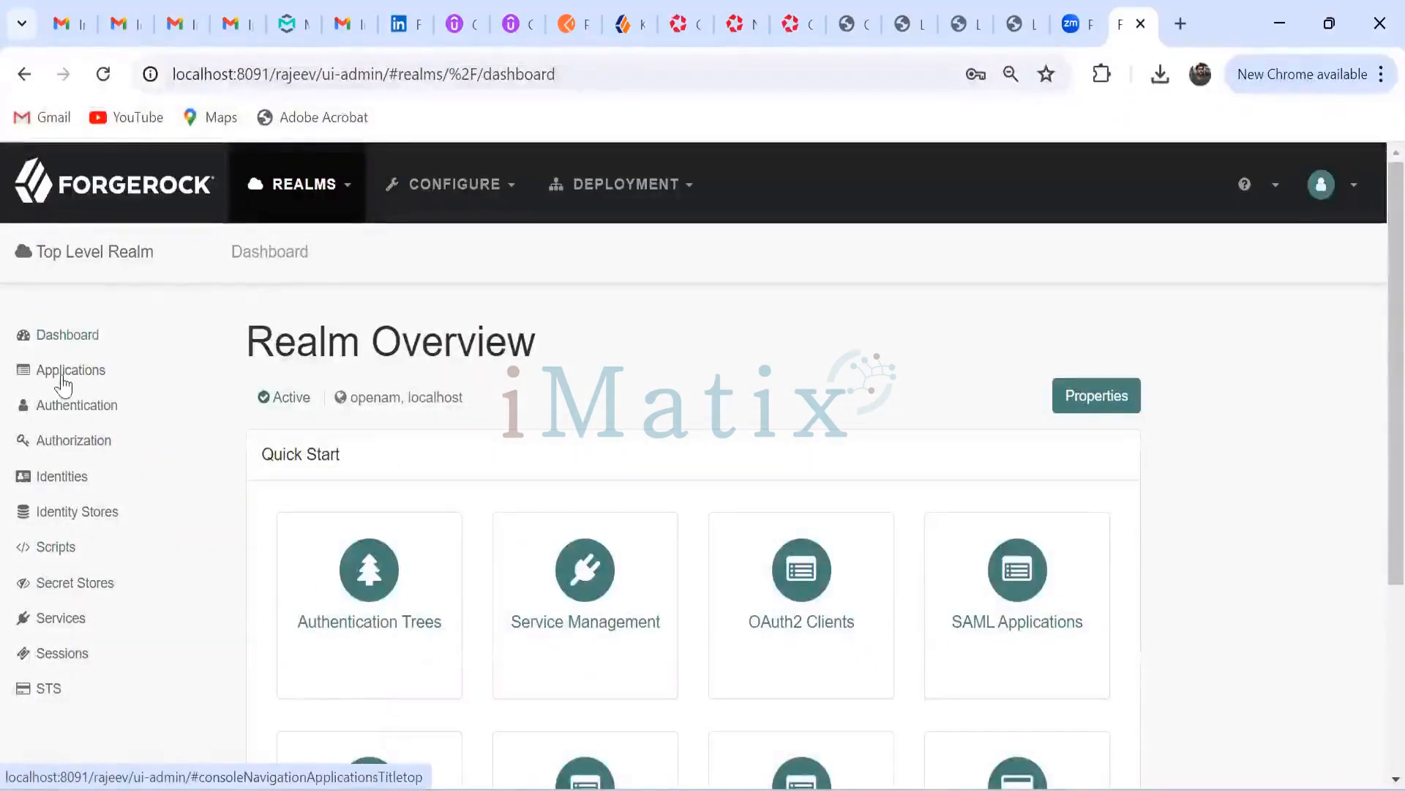
Navigate through Applications > OAuth 2.0 > Clients and open OAuth_Client for editing.
left_click(59, 615)
scroll(117, 564, "down", 2)
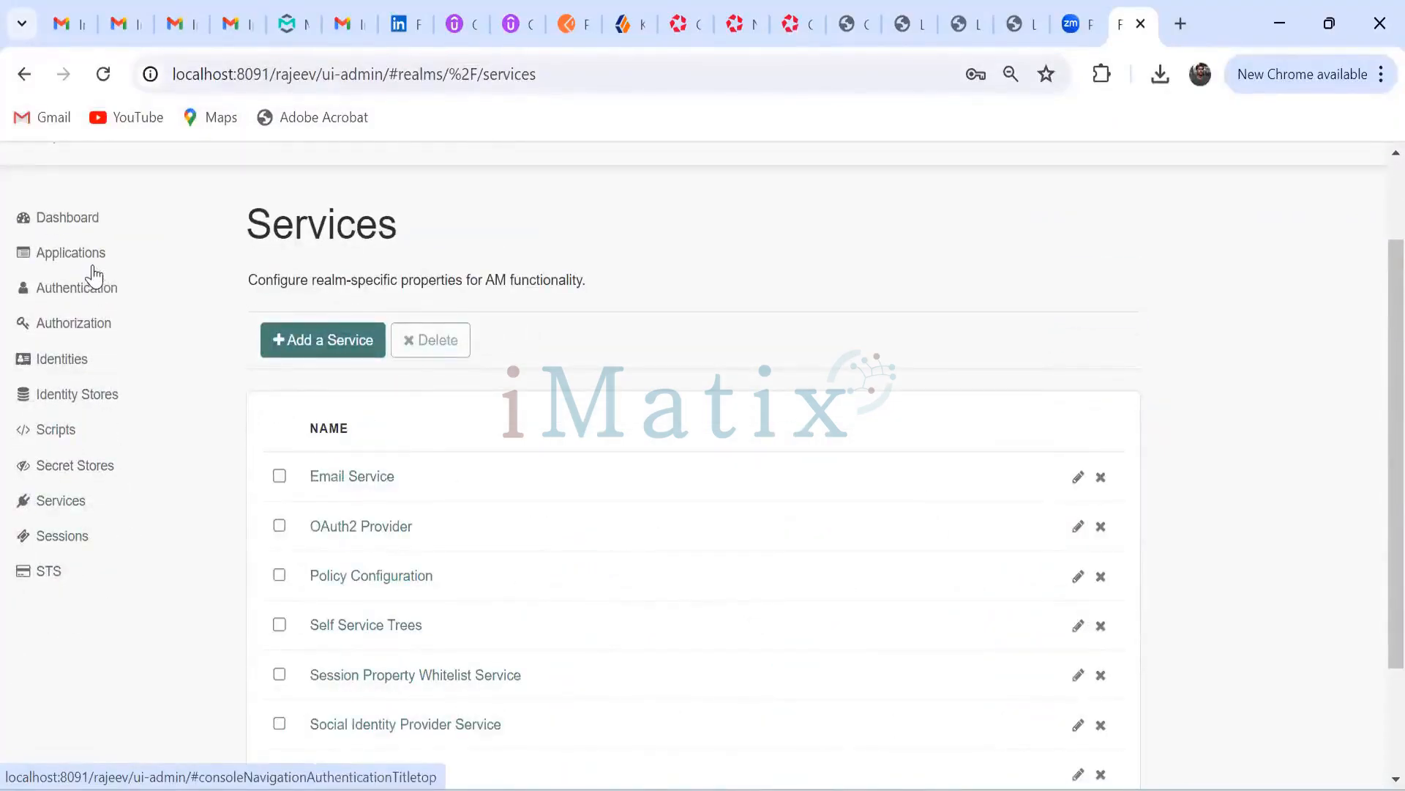
left_click(65, 325)
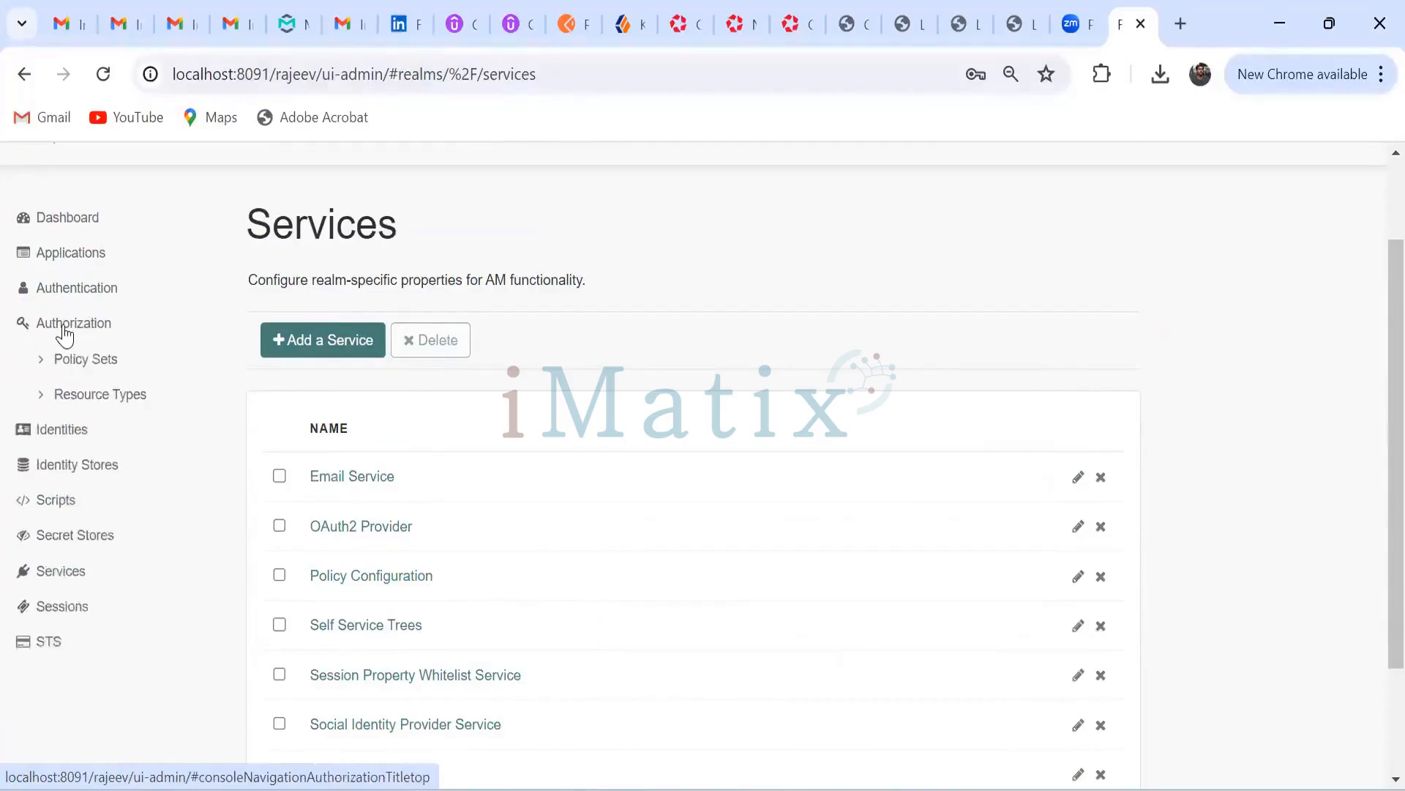
left_click(69, 322)
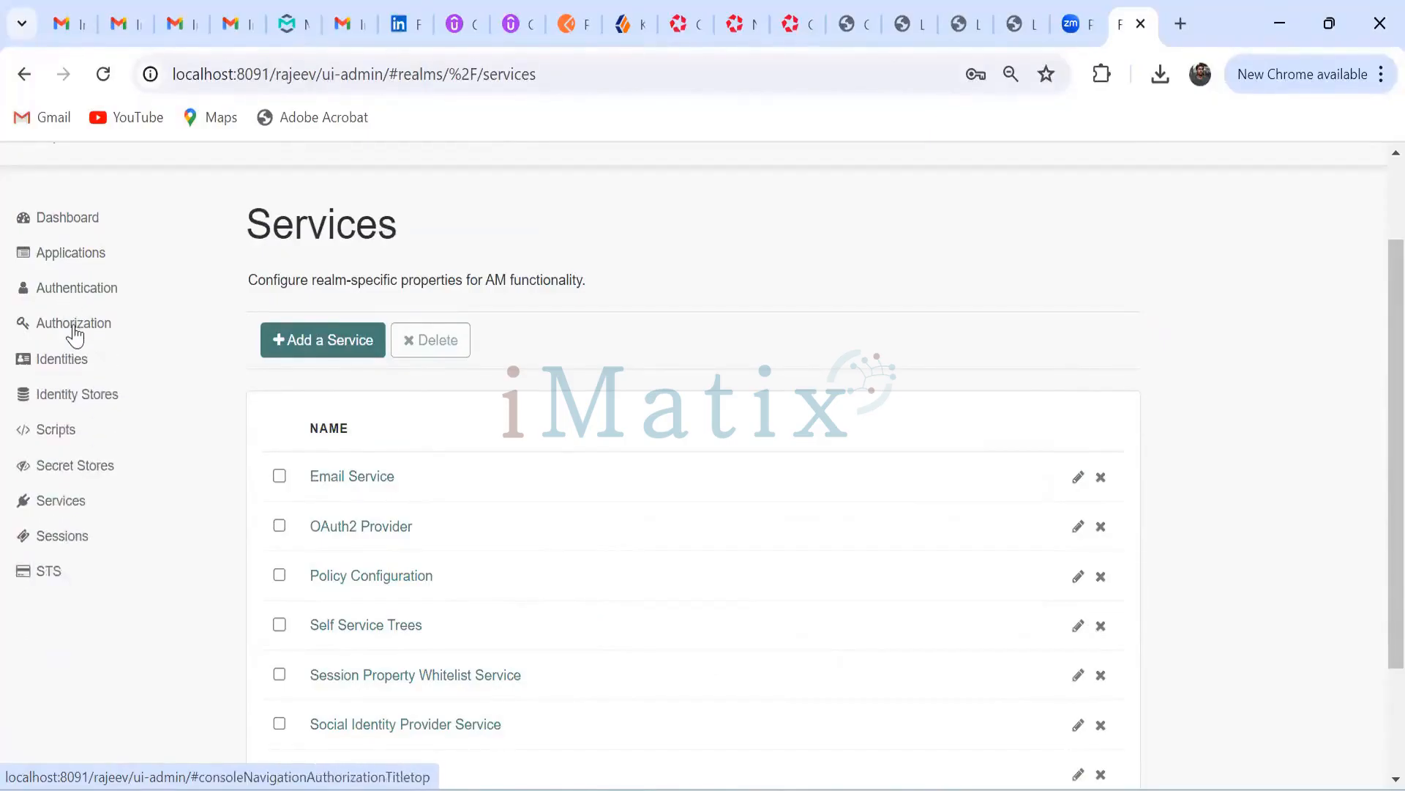
left_click(72, 325)
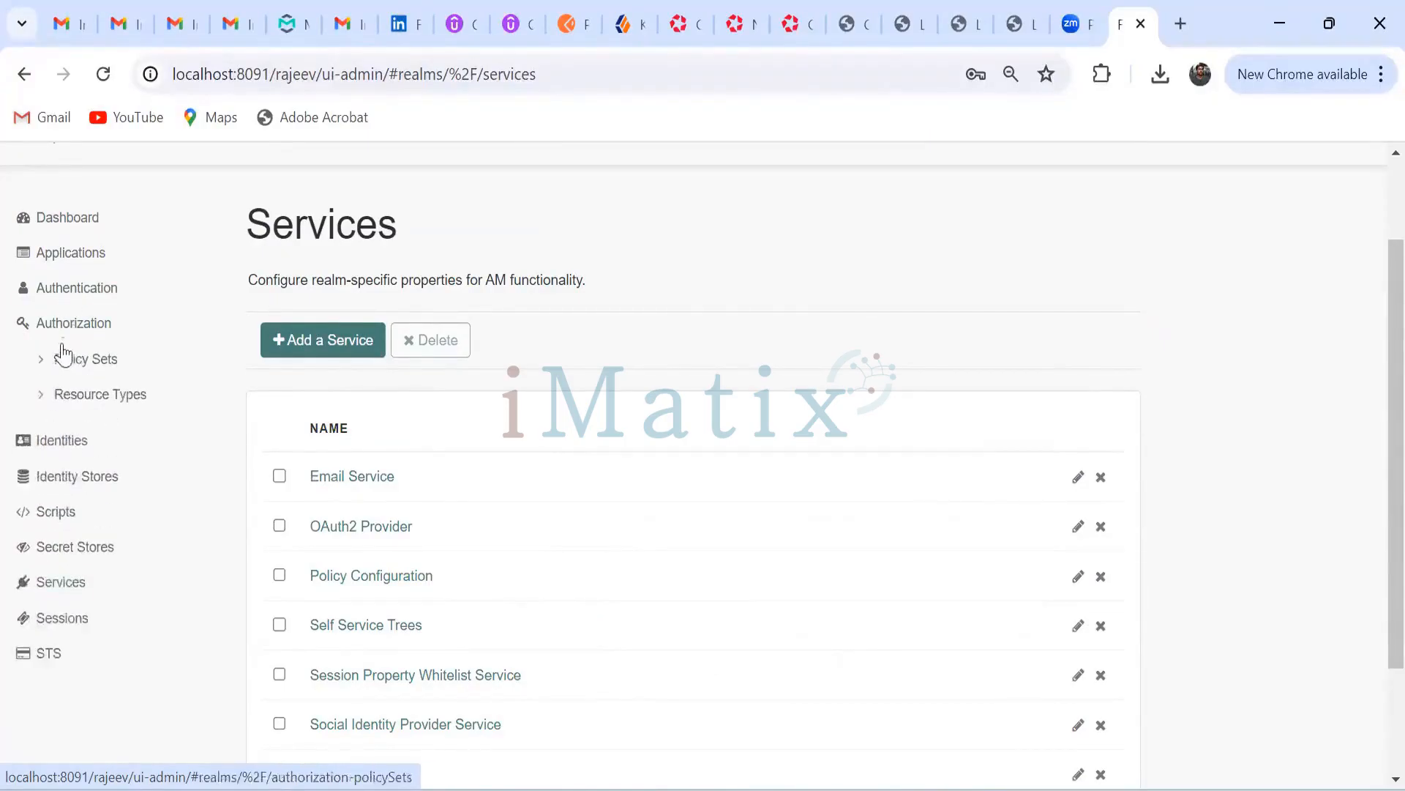
left_click(67, 256)
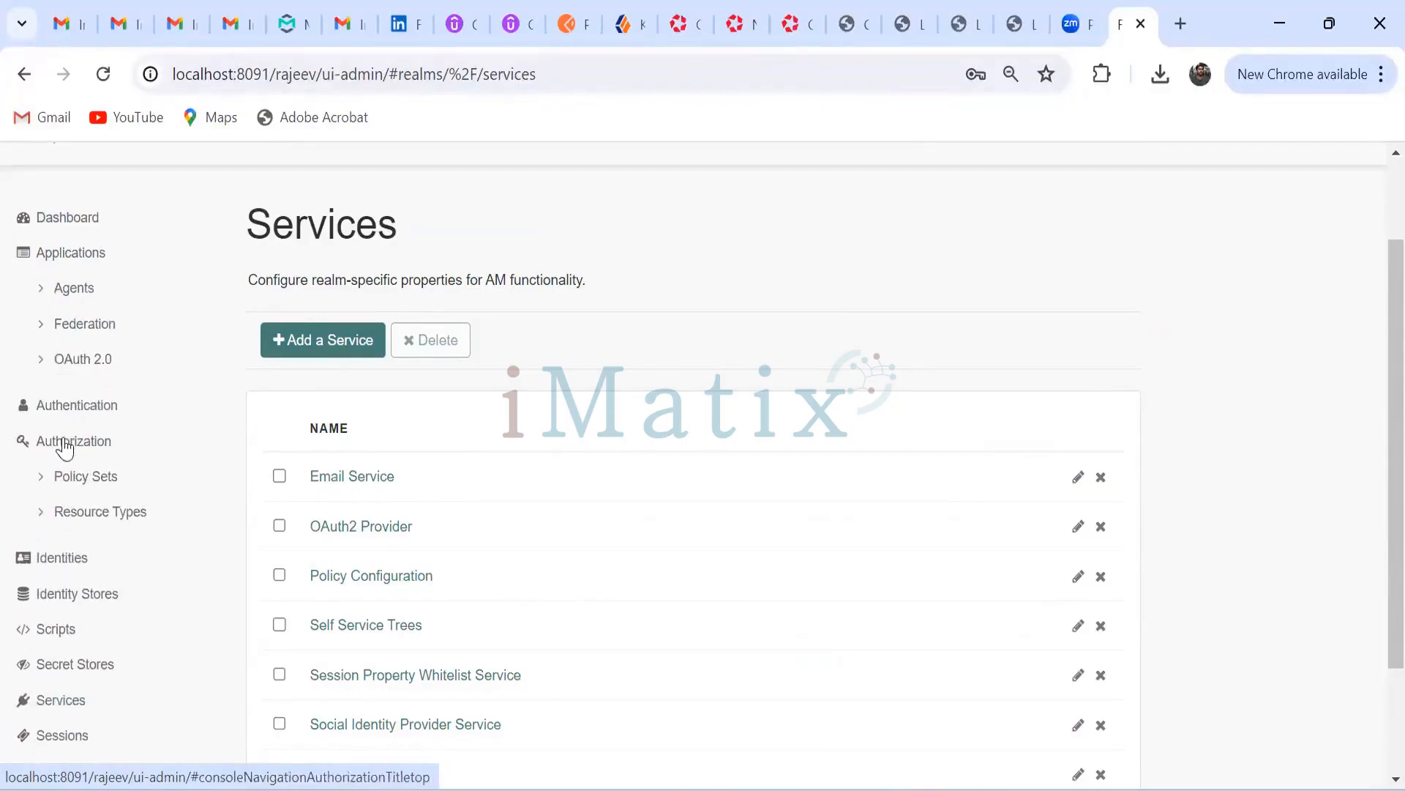
left_click(66, 441)
left_click(73, 358)
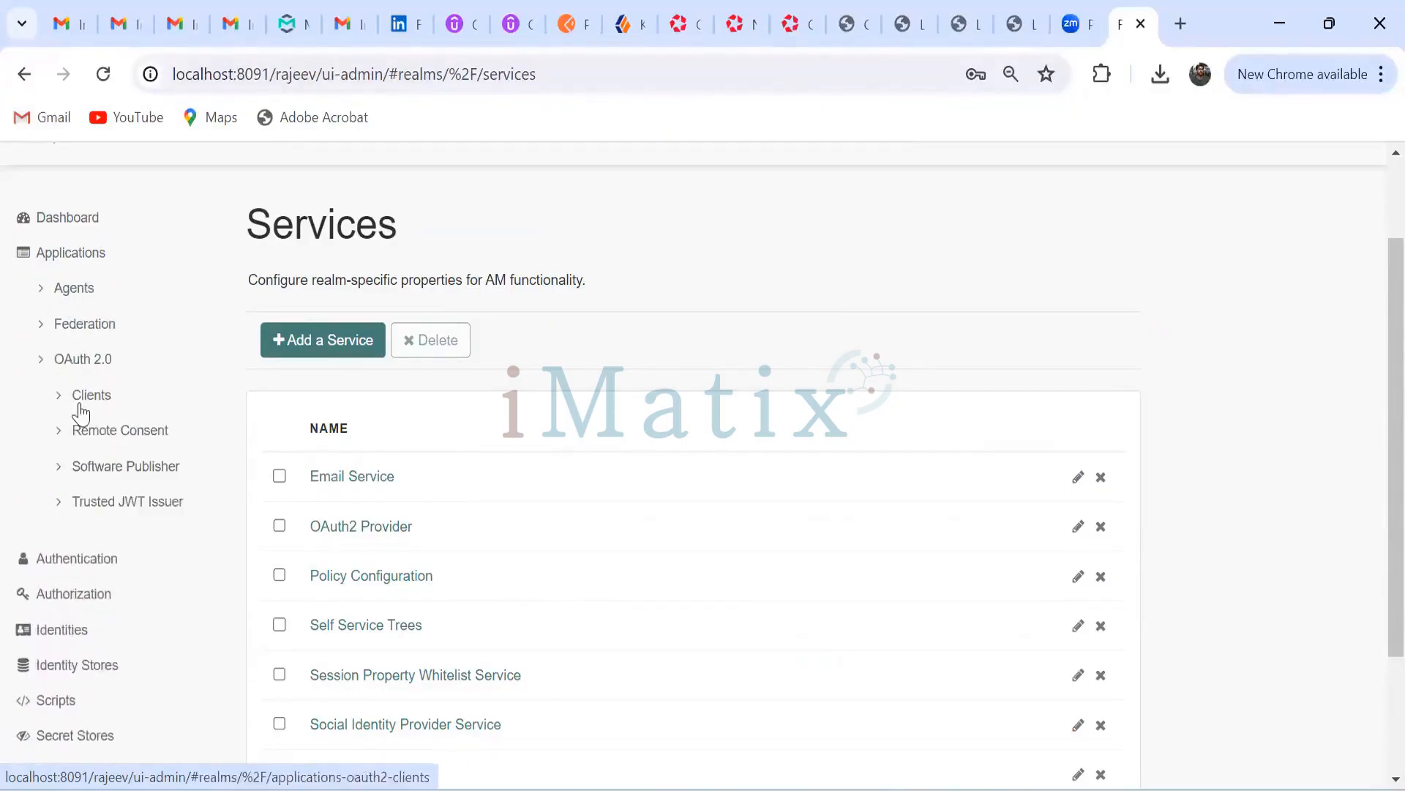
left_click(82, 404)
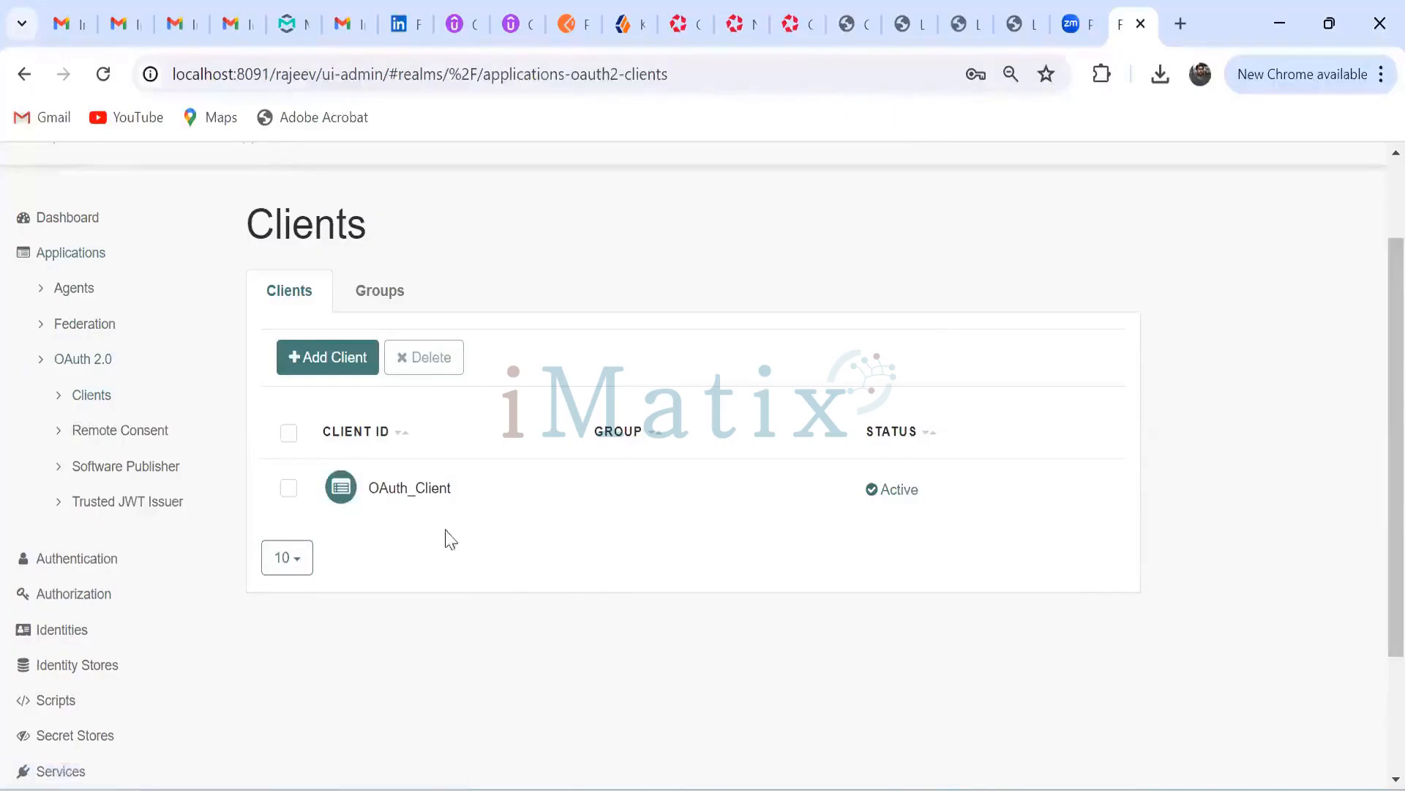
left_click(413, 500)
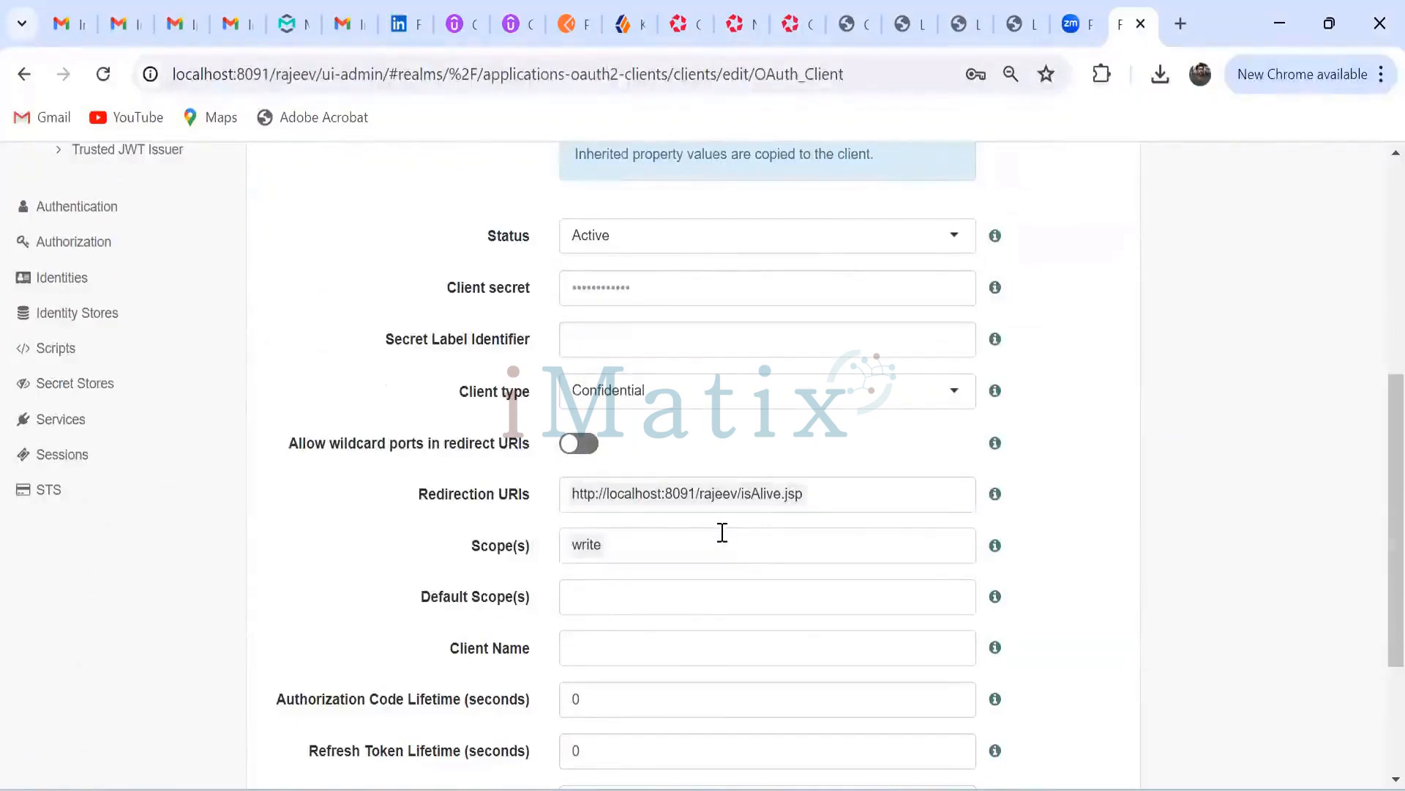
View OAuth_Client's Advanced tab, where Grant Types is empty and all Response Types are listed.
scroll(723, 532, "down", 2)
scroll(722, 533, "up", 3)
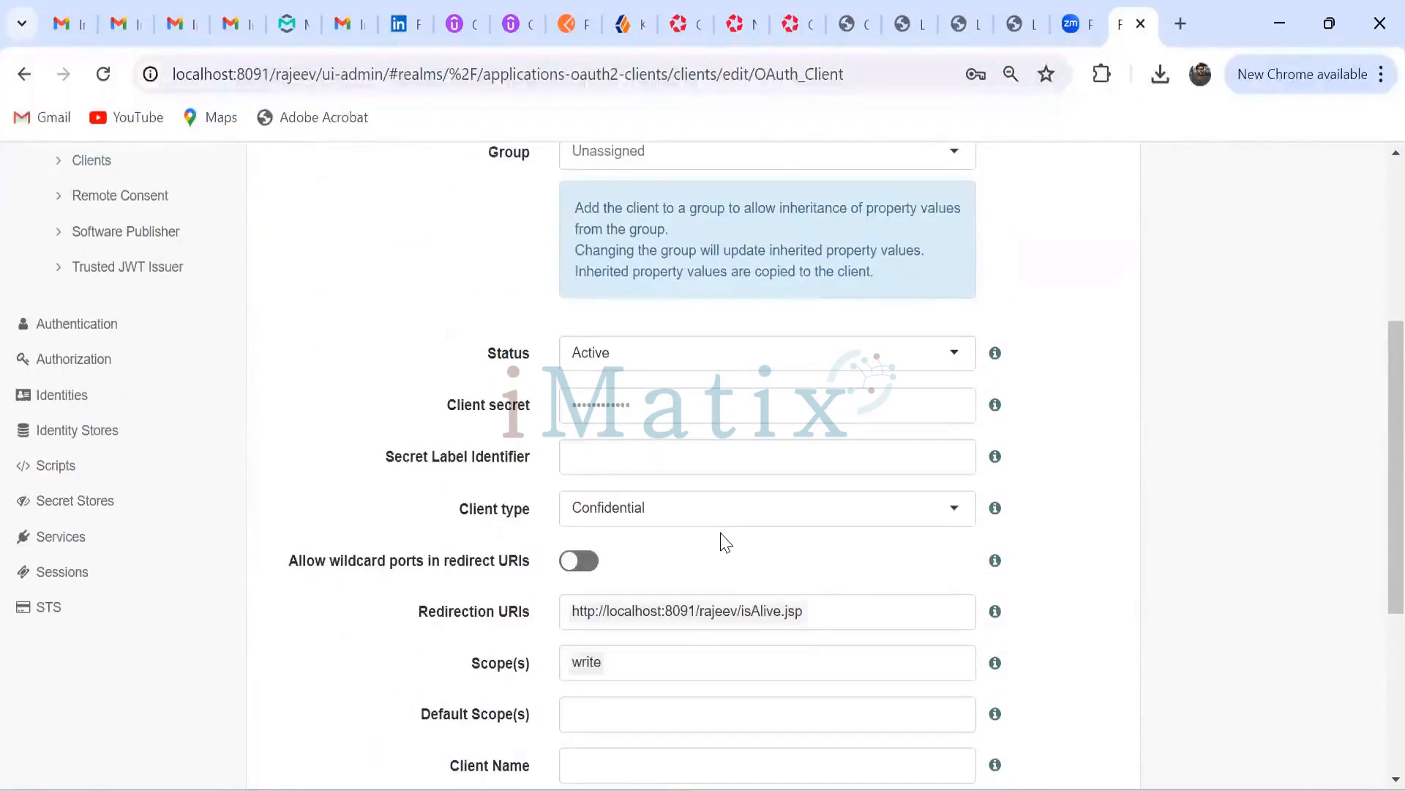
scroll(723, 542, "up", 2)
left_click(396, 223)
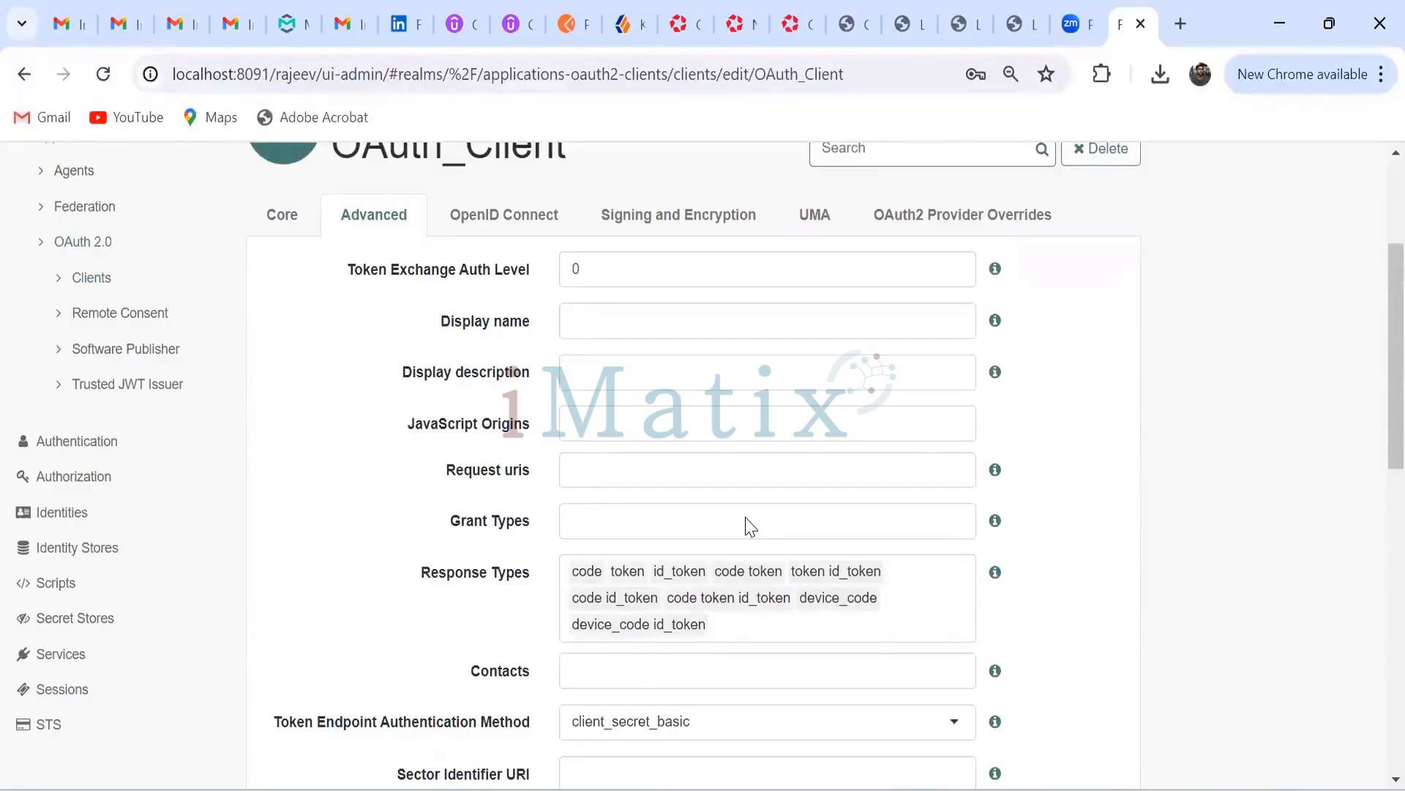
scroll(746, 526, "down", 2)
scroll(1057, 521, "down", 3)
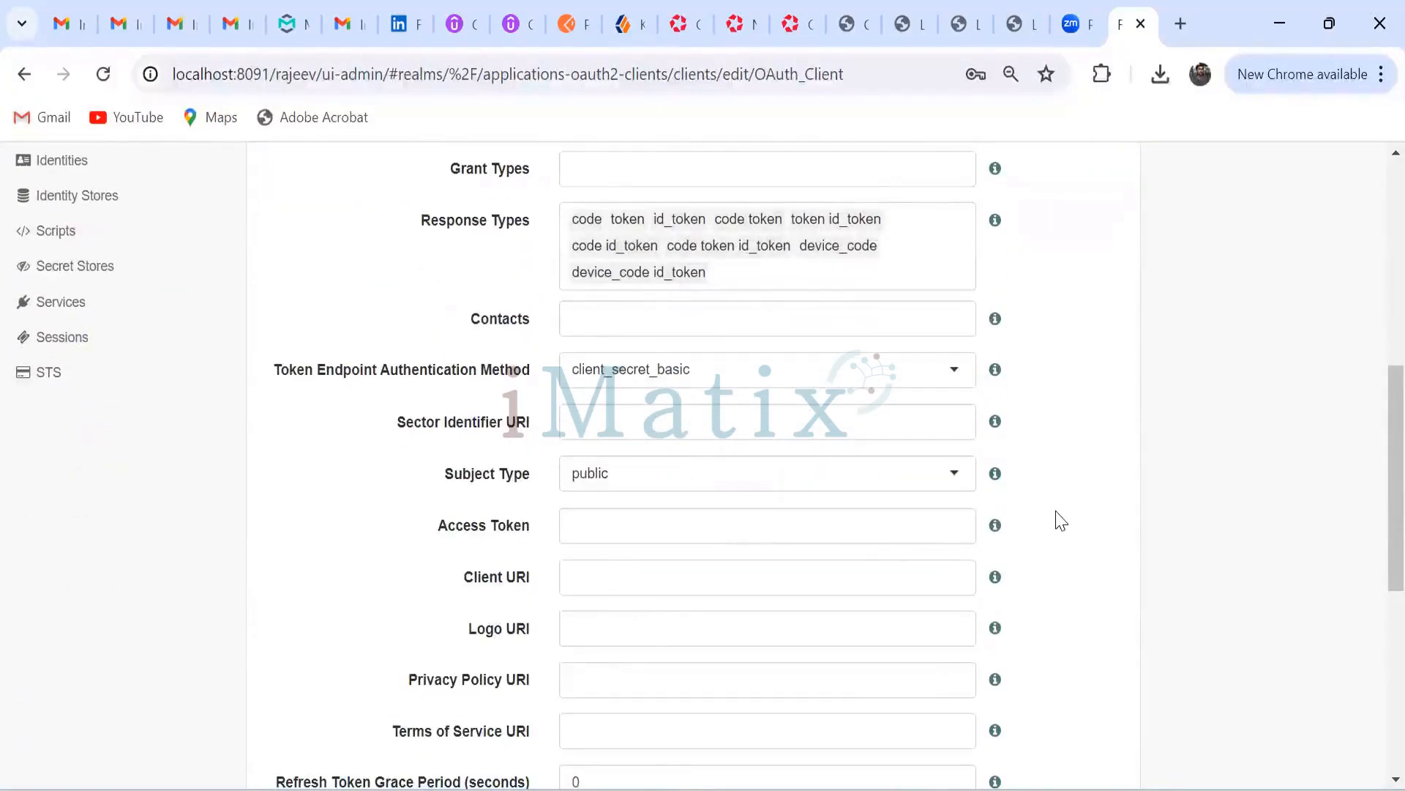
scroll(1061, 520, "down", 2)
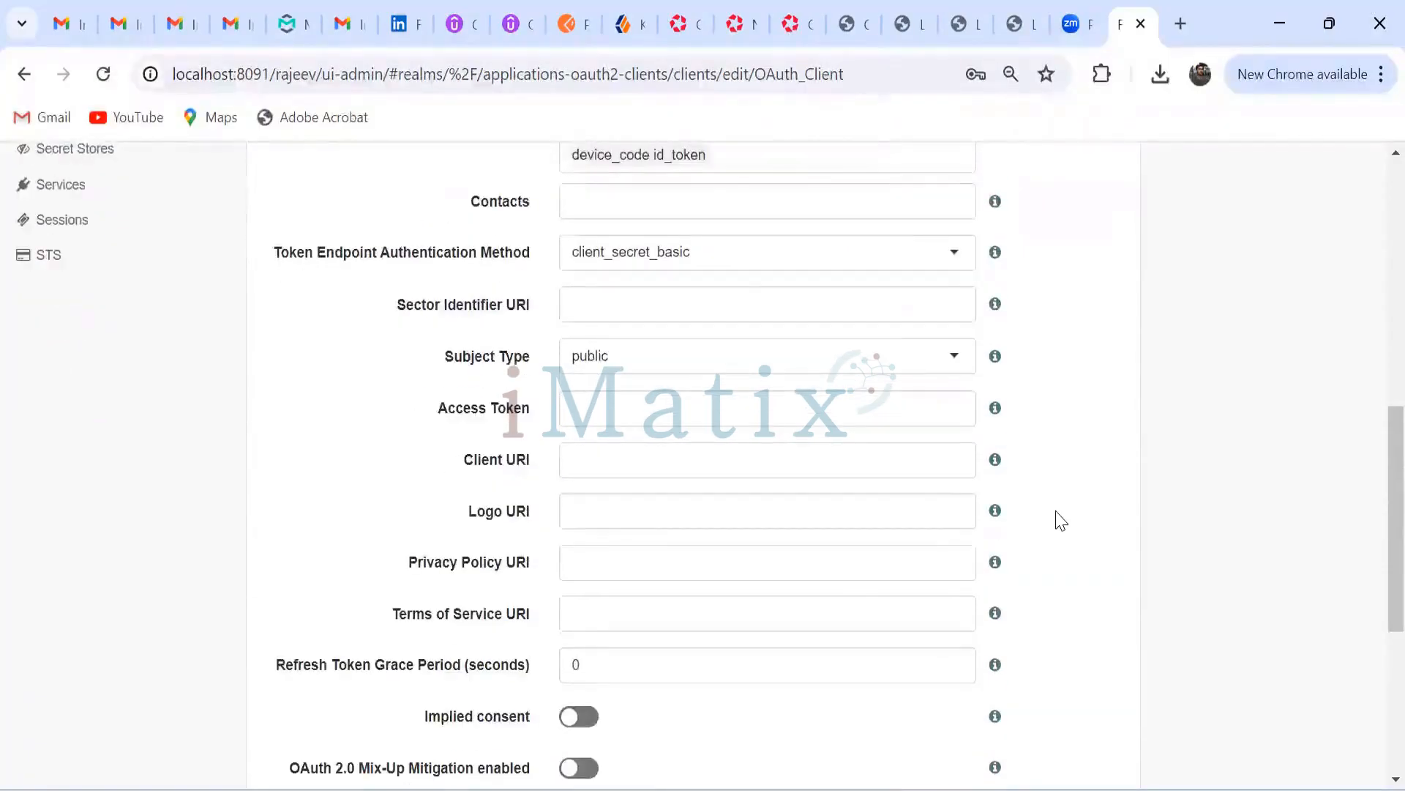
scroll(1061, 521, "down", 4)
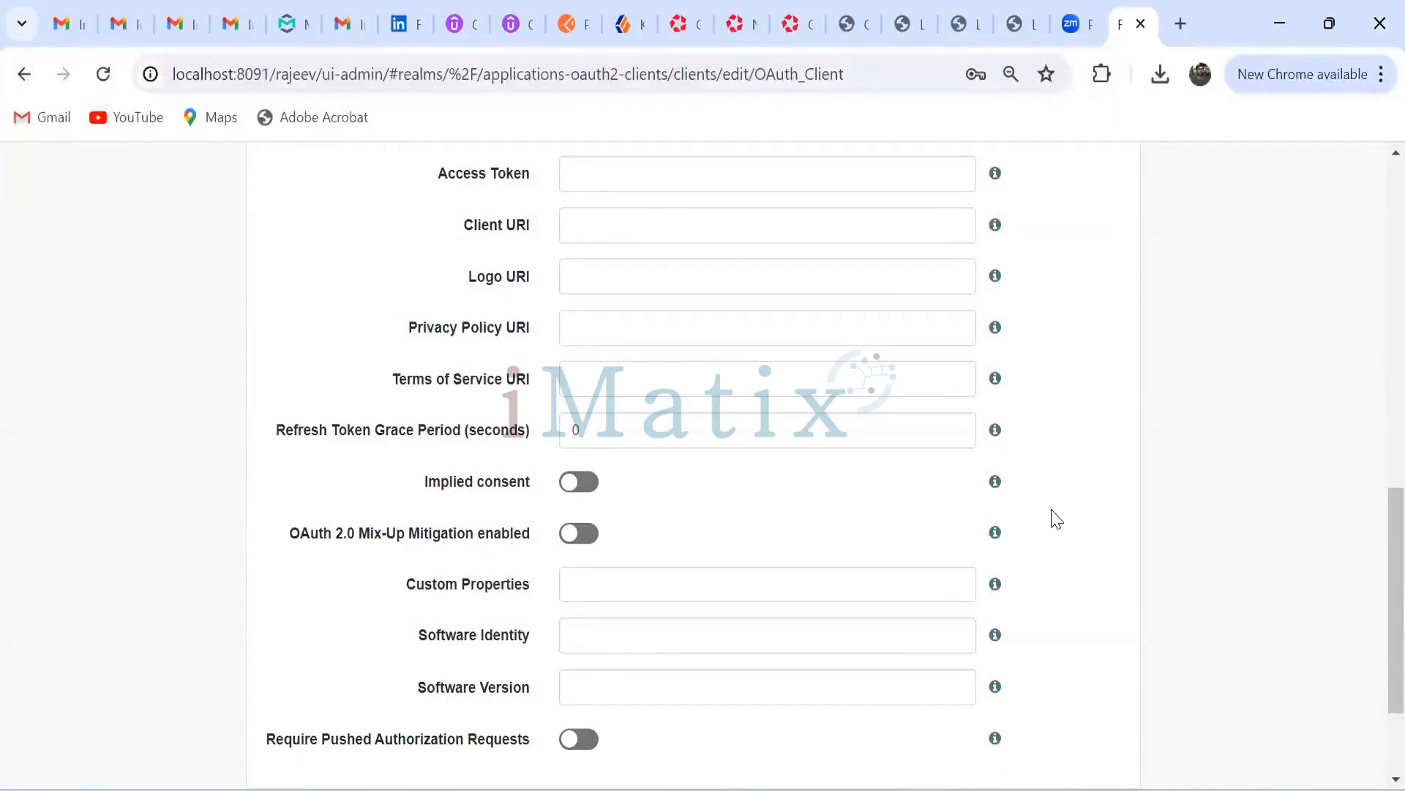
scroll(1056, 519, "down", 3)
scroll(1056, 519, "up", 10)
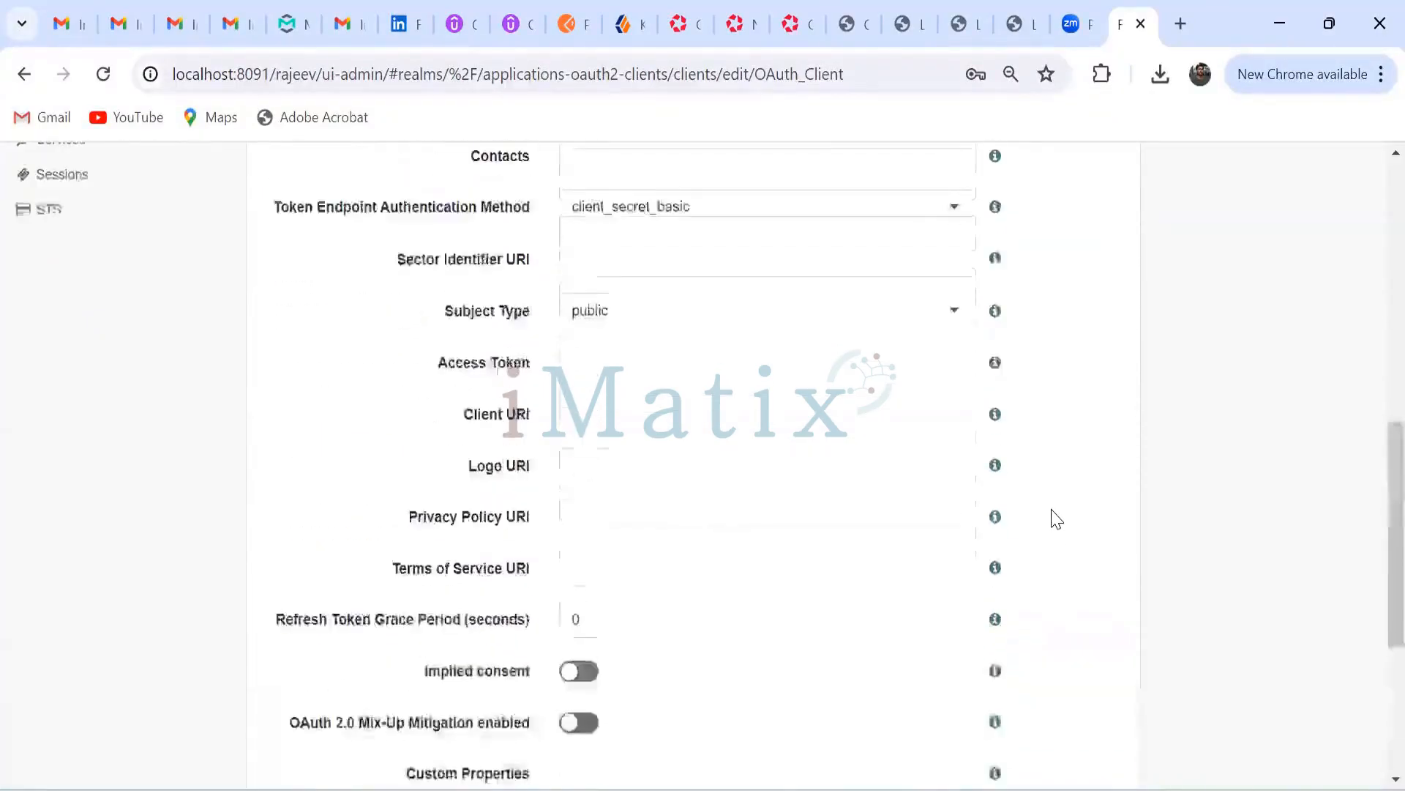
scroll(1057, 519, "up", 4)
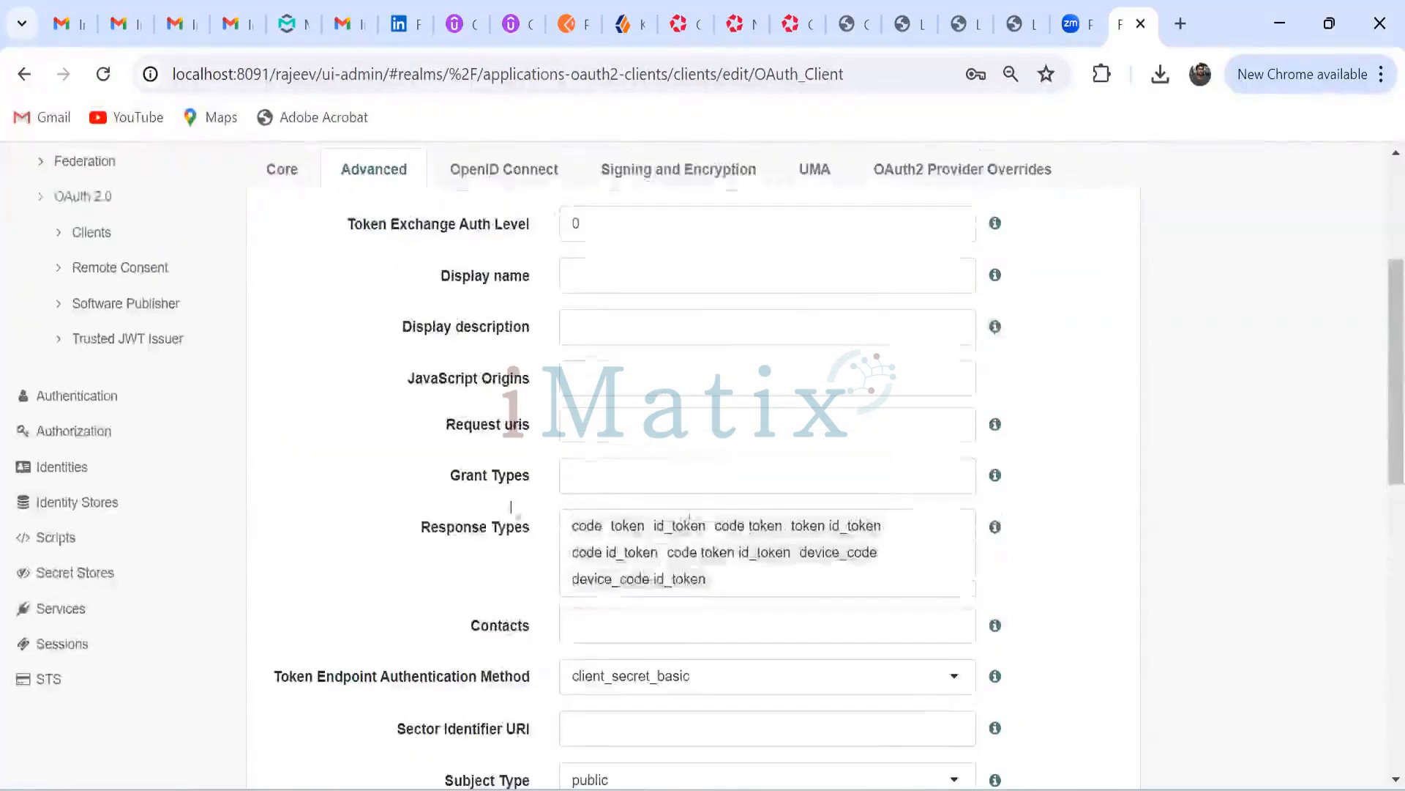
Open the OAuth2 Provider service's Advanced settings from the realm's Services list.
left_click(60, 615)
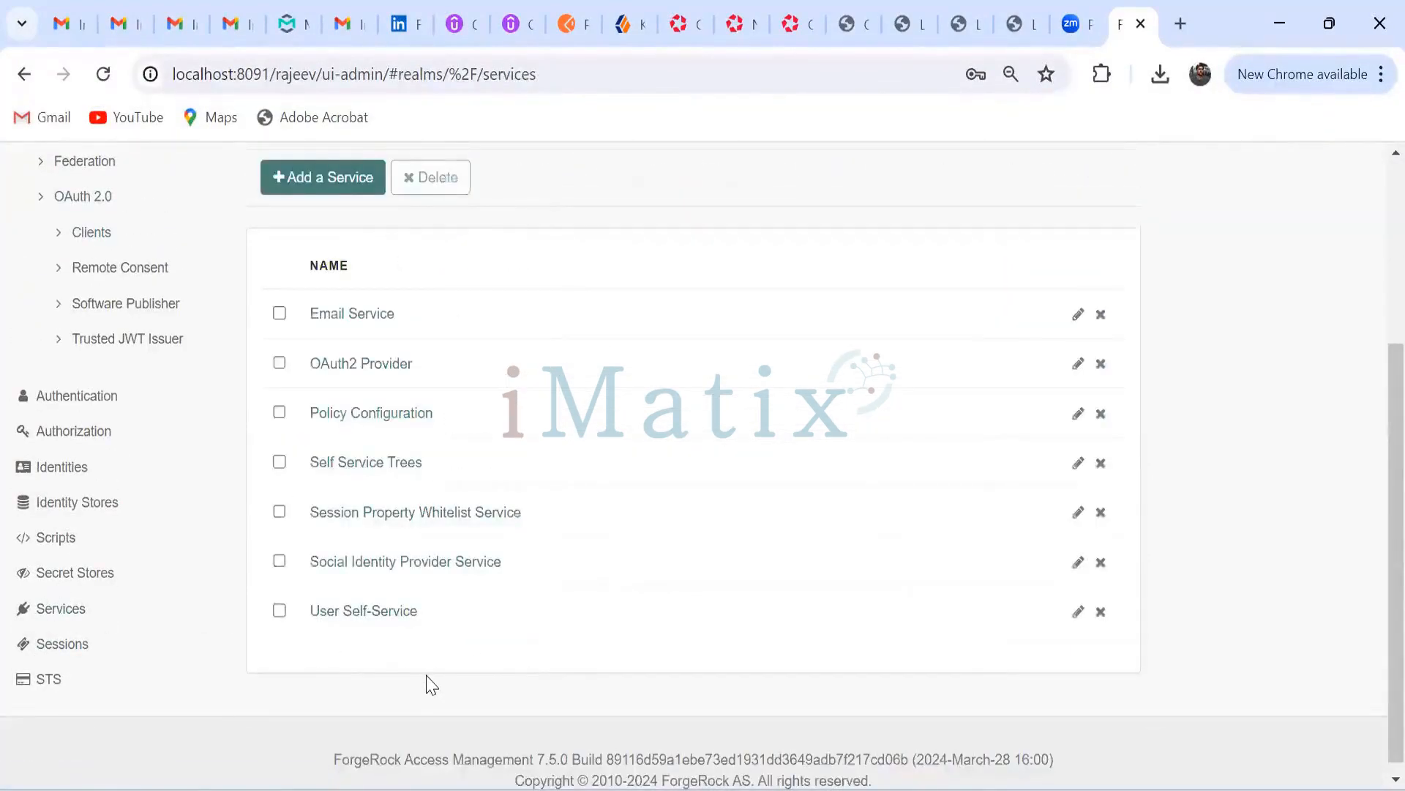
left_click(366, 366)
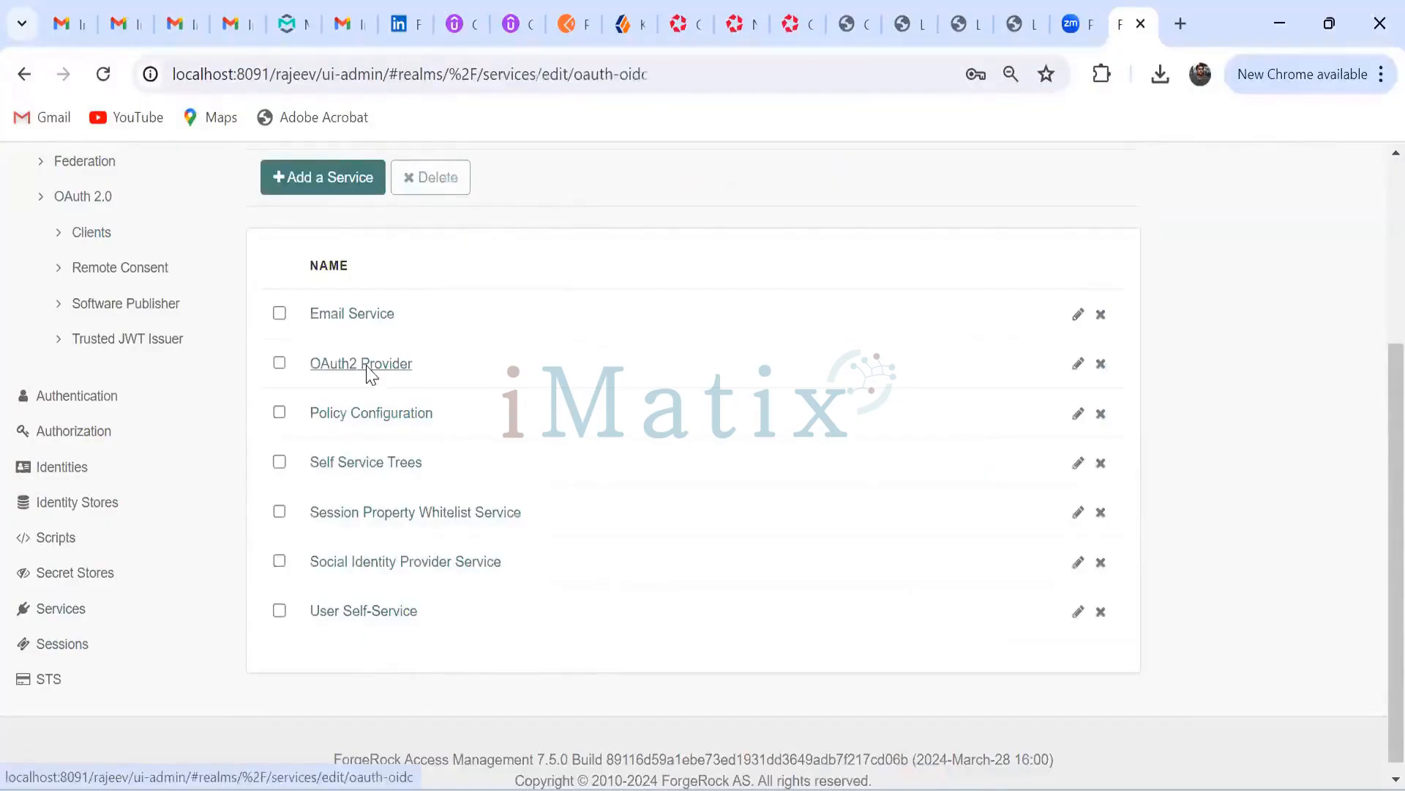
scroll(372, 375, "down", 3)
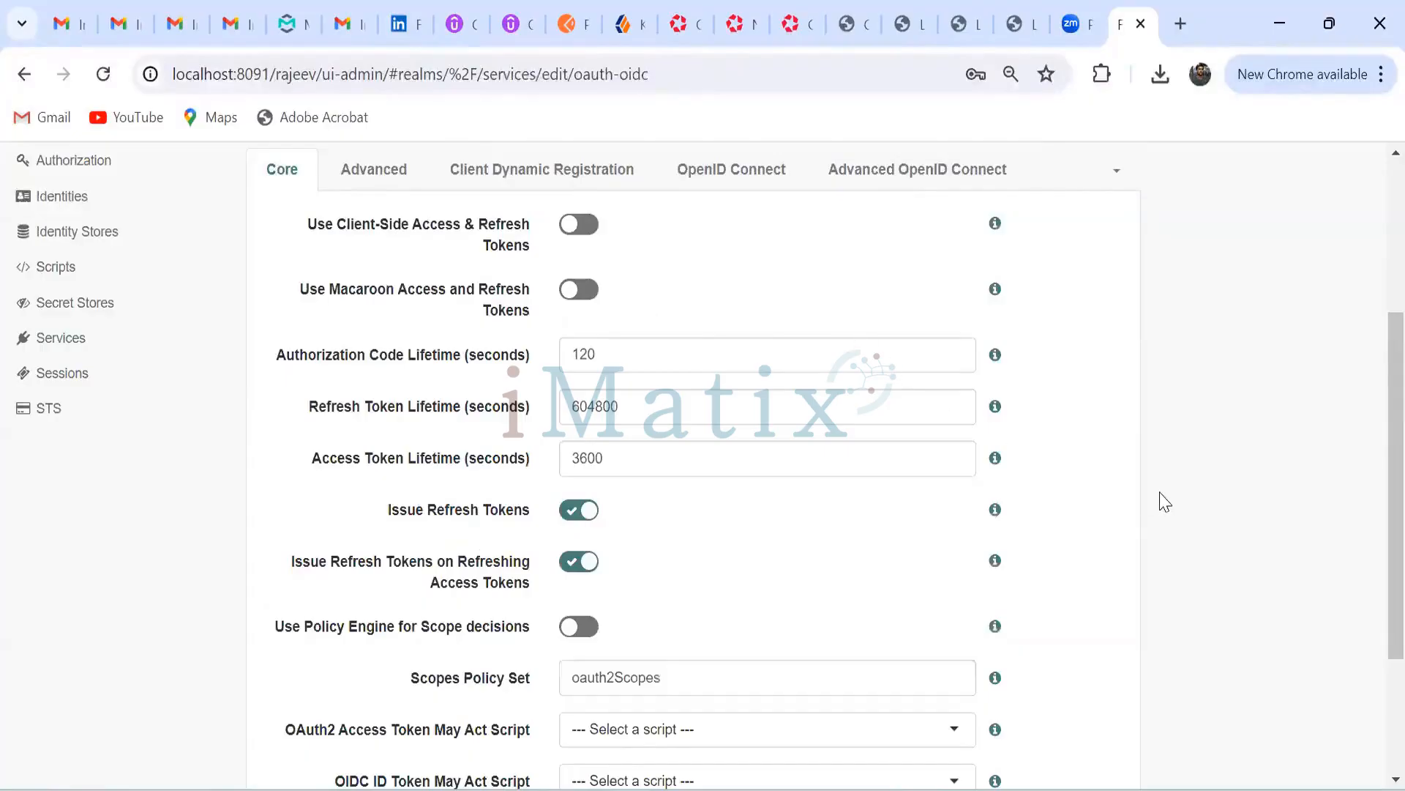
scroll(1157, 496, "up", 3)
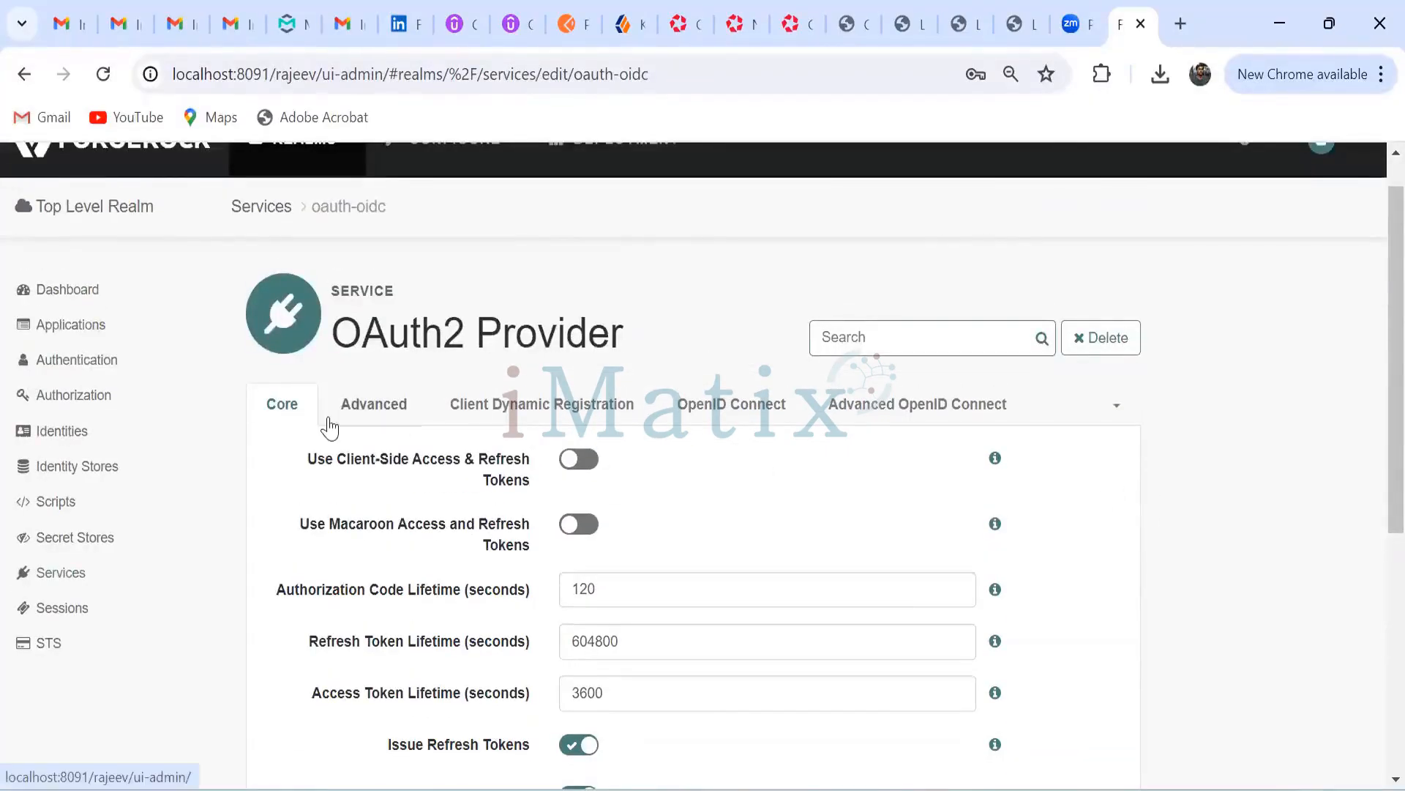
left_click(365, 415)
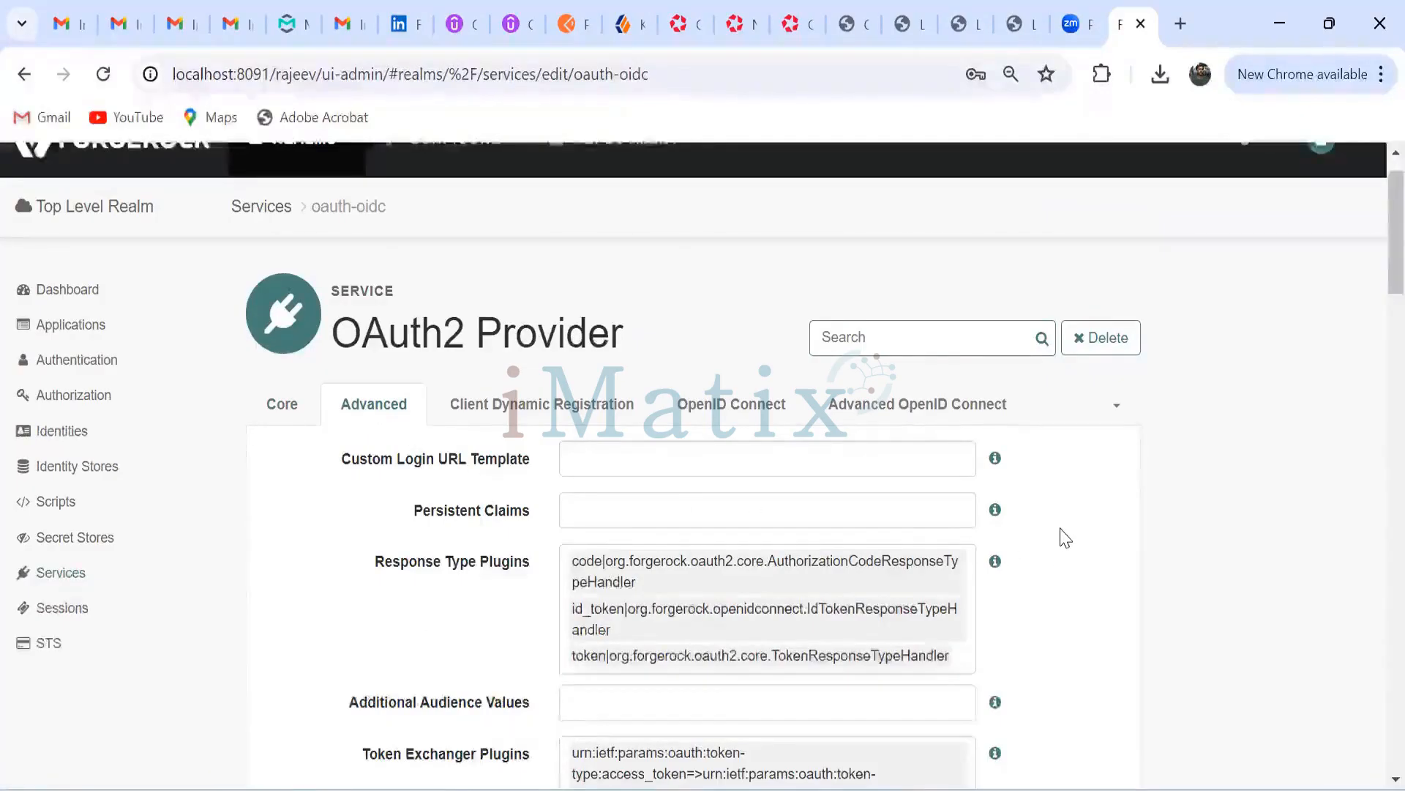
scroll(1063, 536, "down", 3)
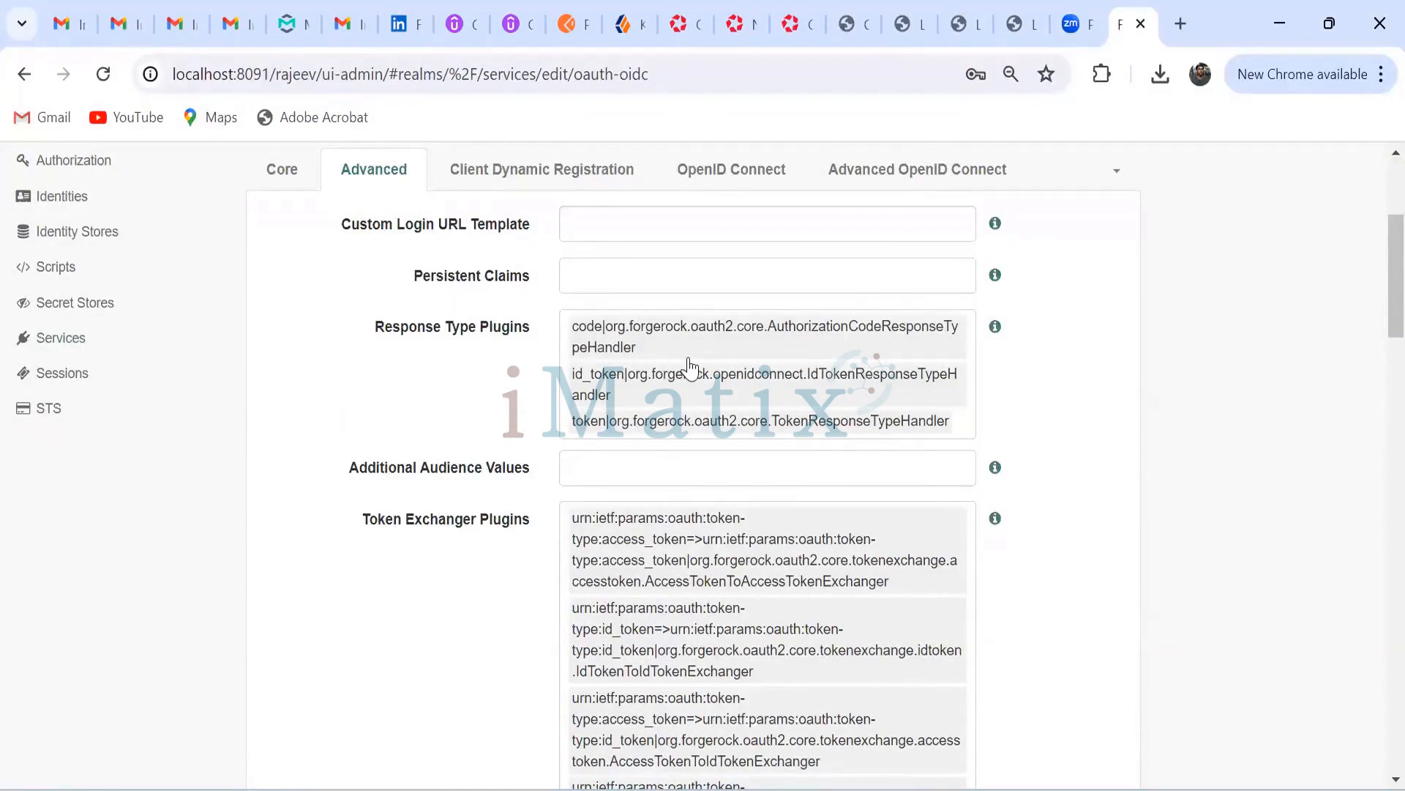
Delete the code entry from Response Type Plugins and save the OAuth2 Provider.
left_click(957, 425)
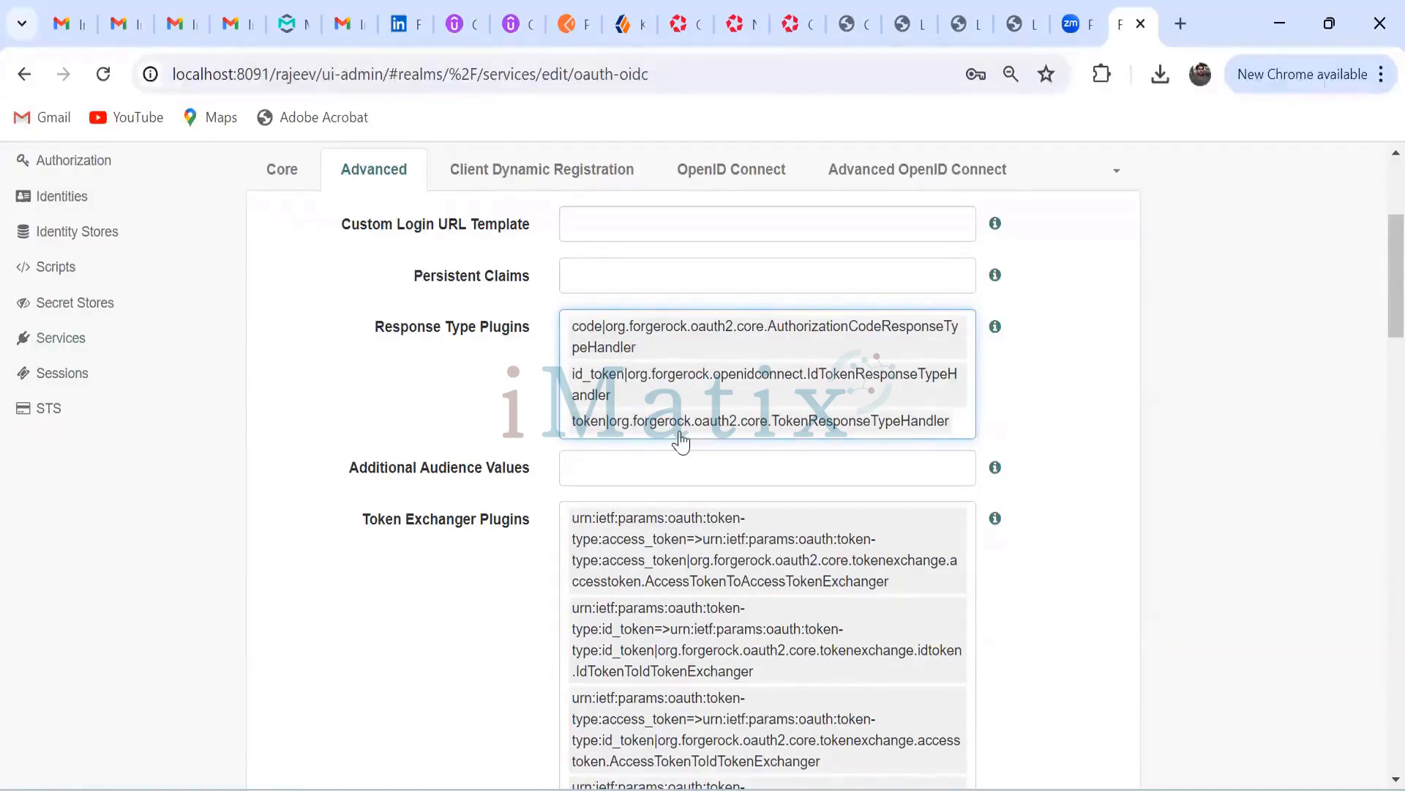
left_click(627, 347)
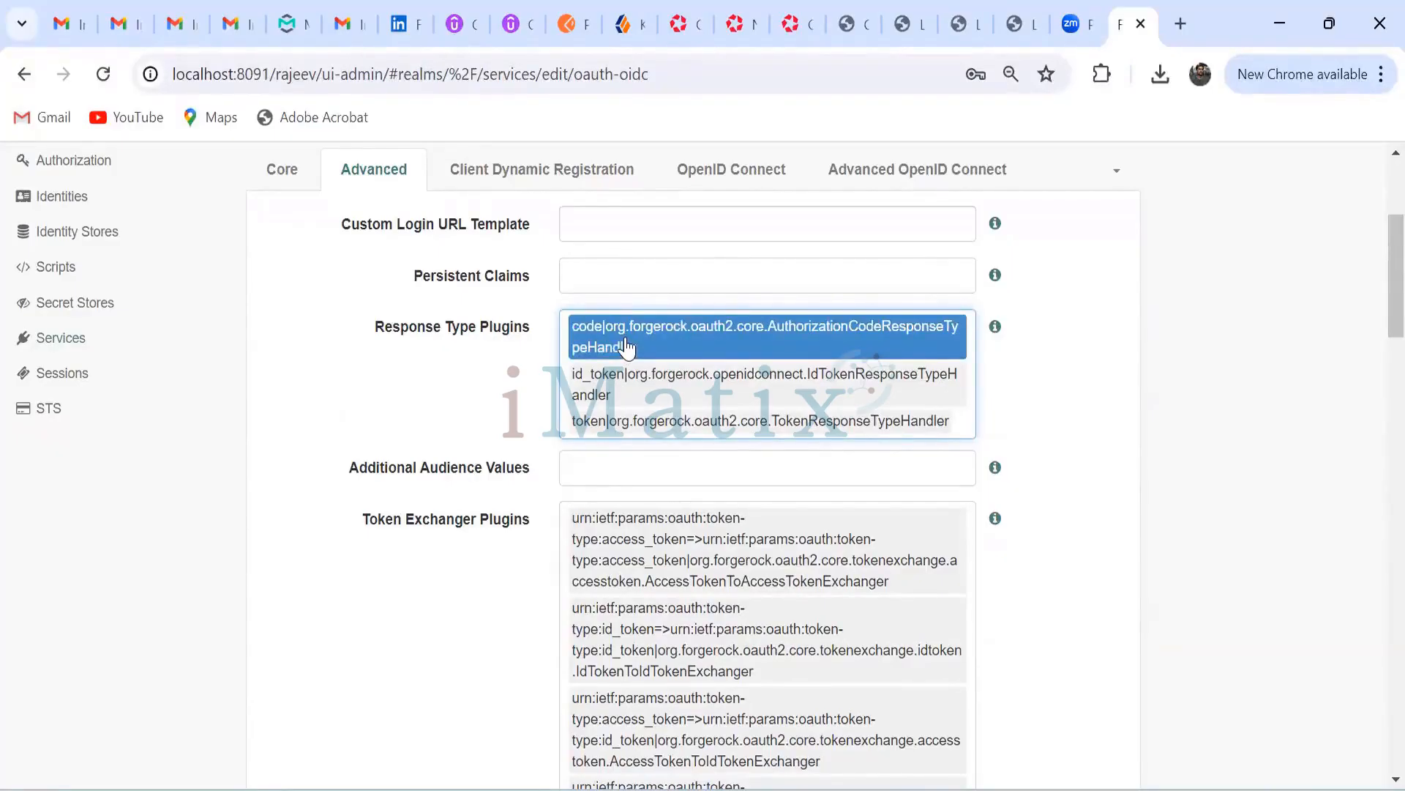
key("BackSpace")
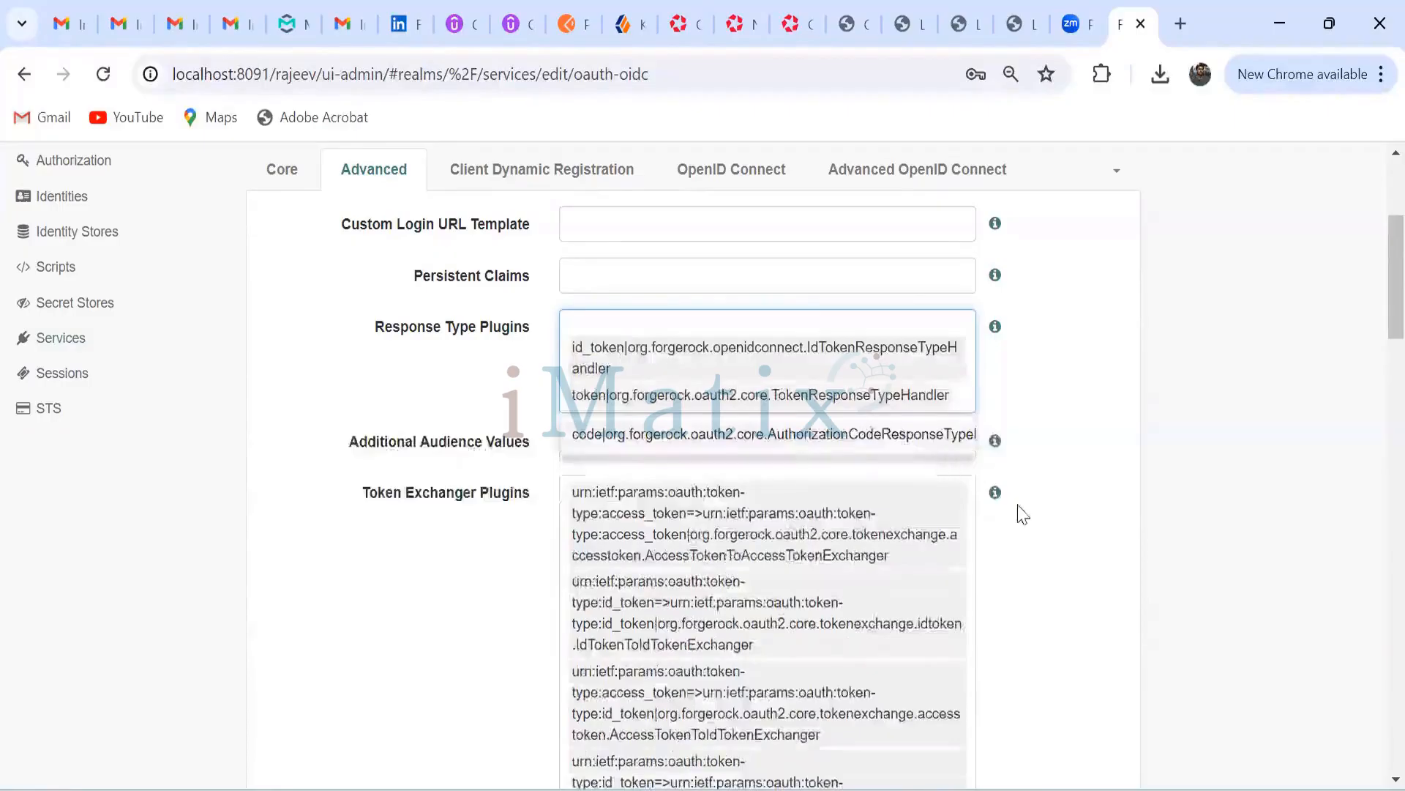
scroll(1038, 532, "down", 10)
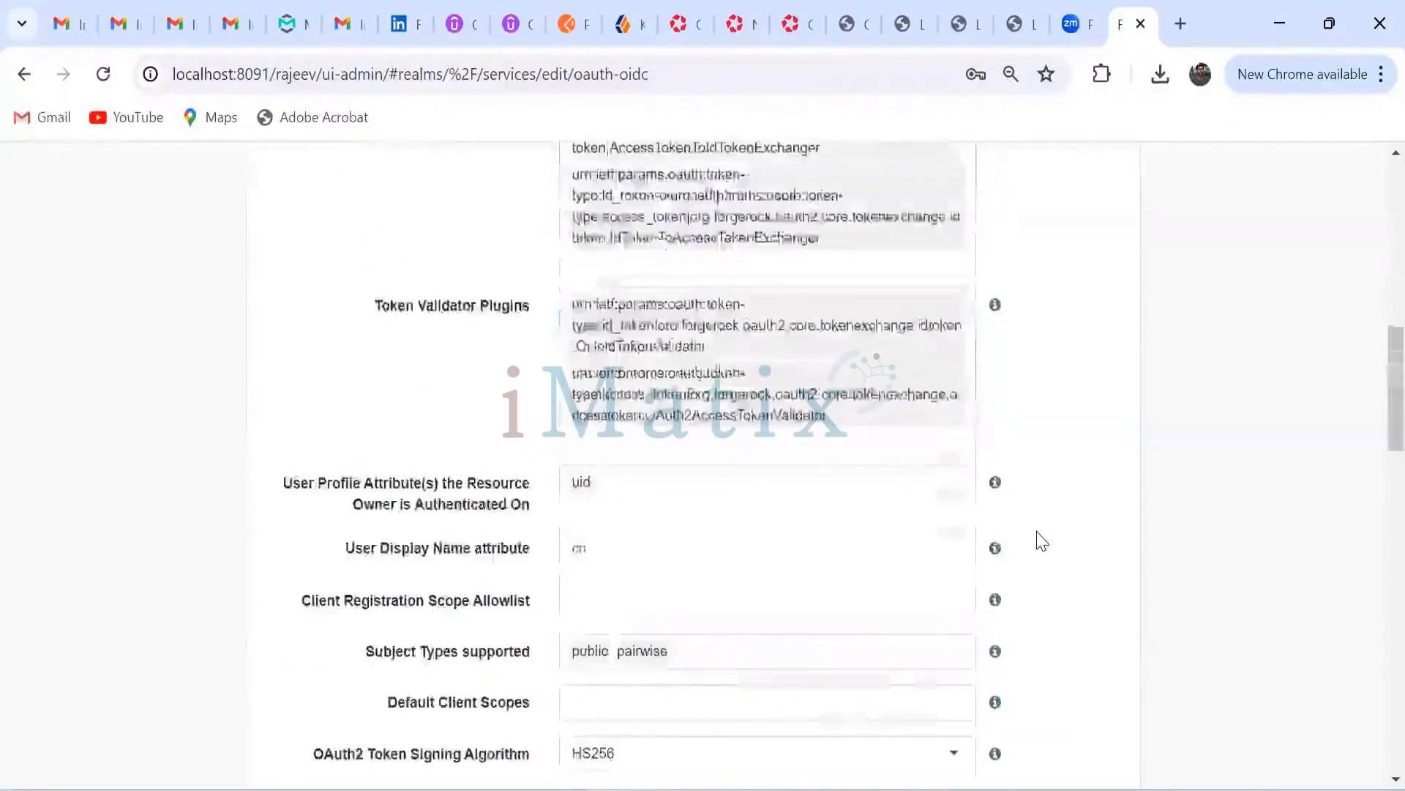
scroll(1039, 541, "down", 10)
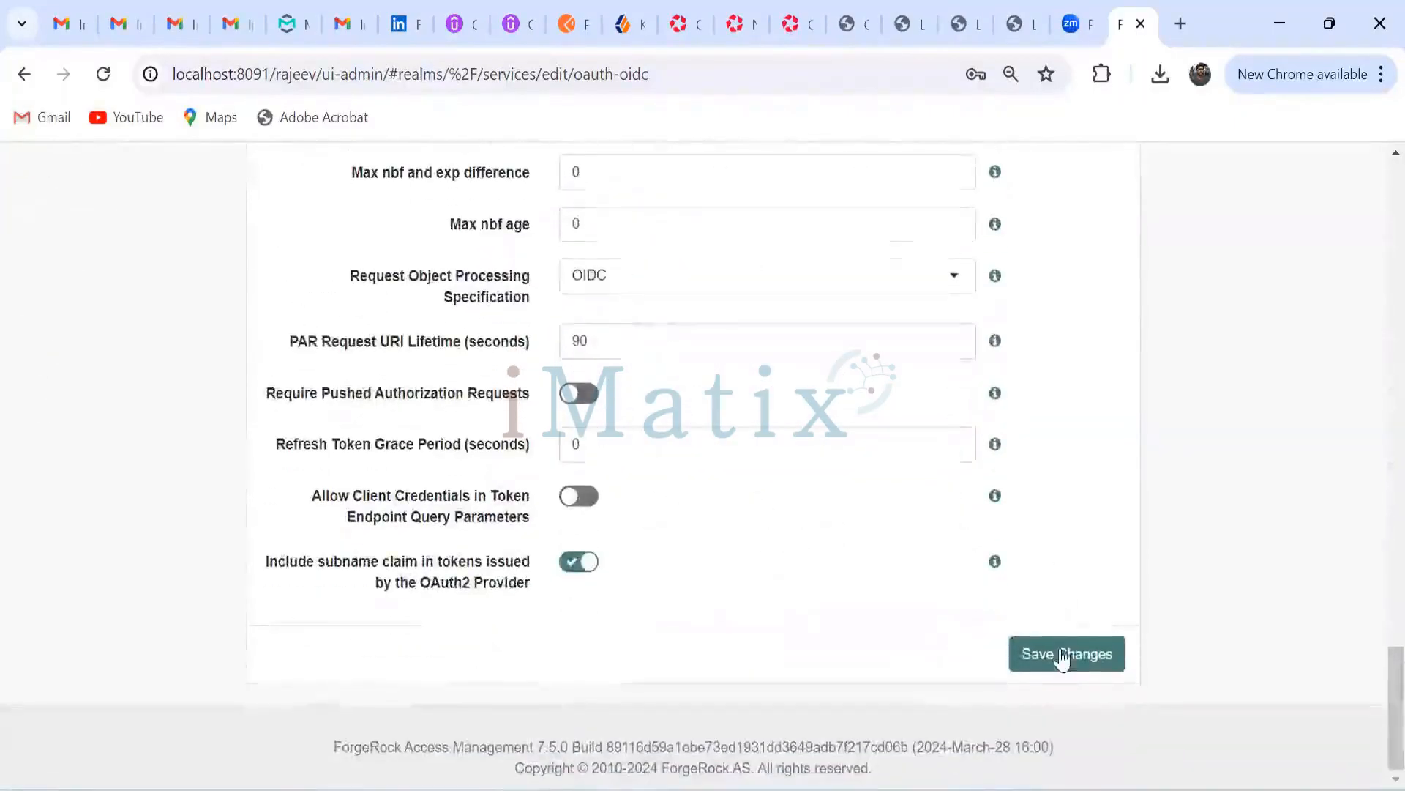
left_click(1062, 648)
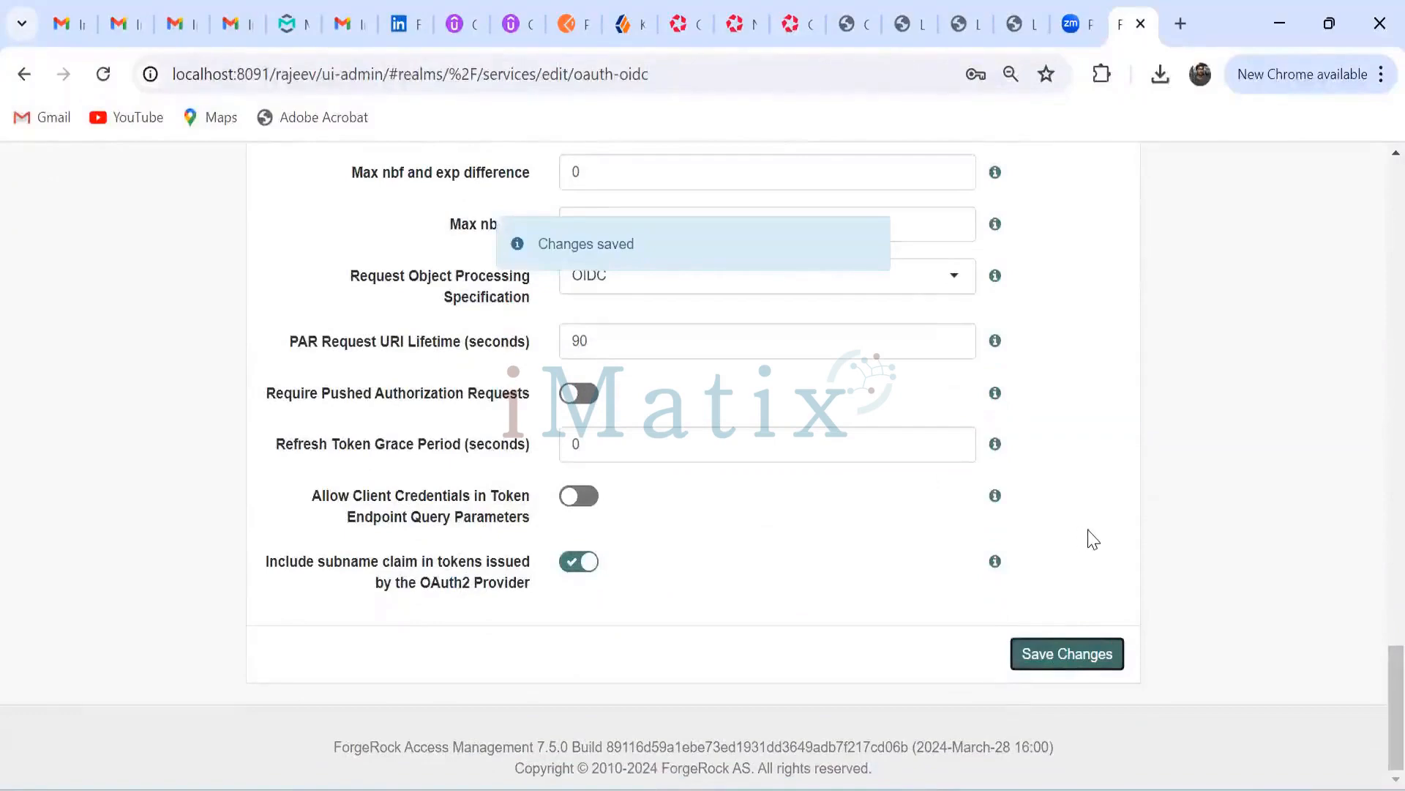
Copy the response_type=code authorize URL for OAuth_Client with scope=write from line 5 in Notepad++.
scroll(1089, 507, "up", 5)
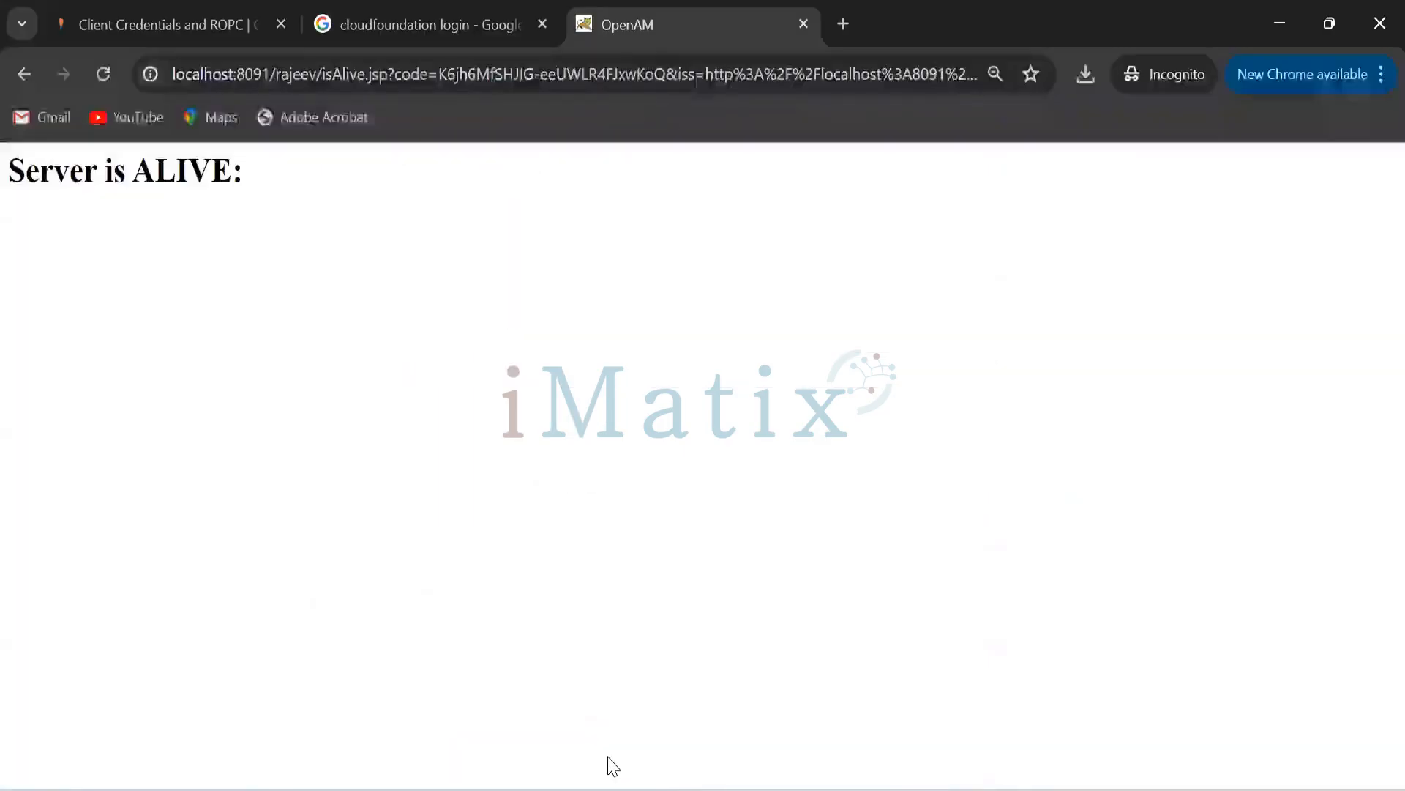
key("alt+Tab")
scroll(805, 344, "up", 1)
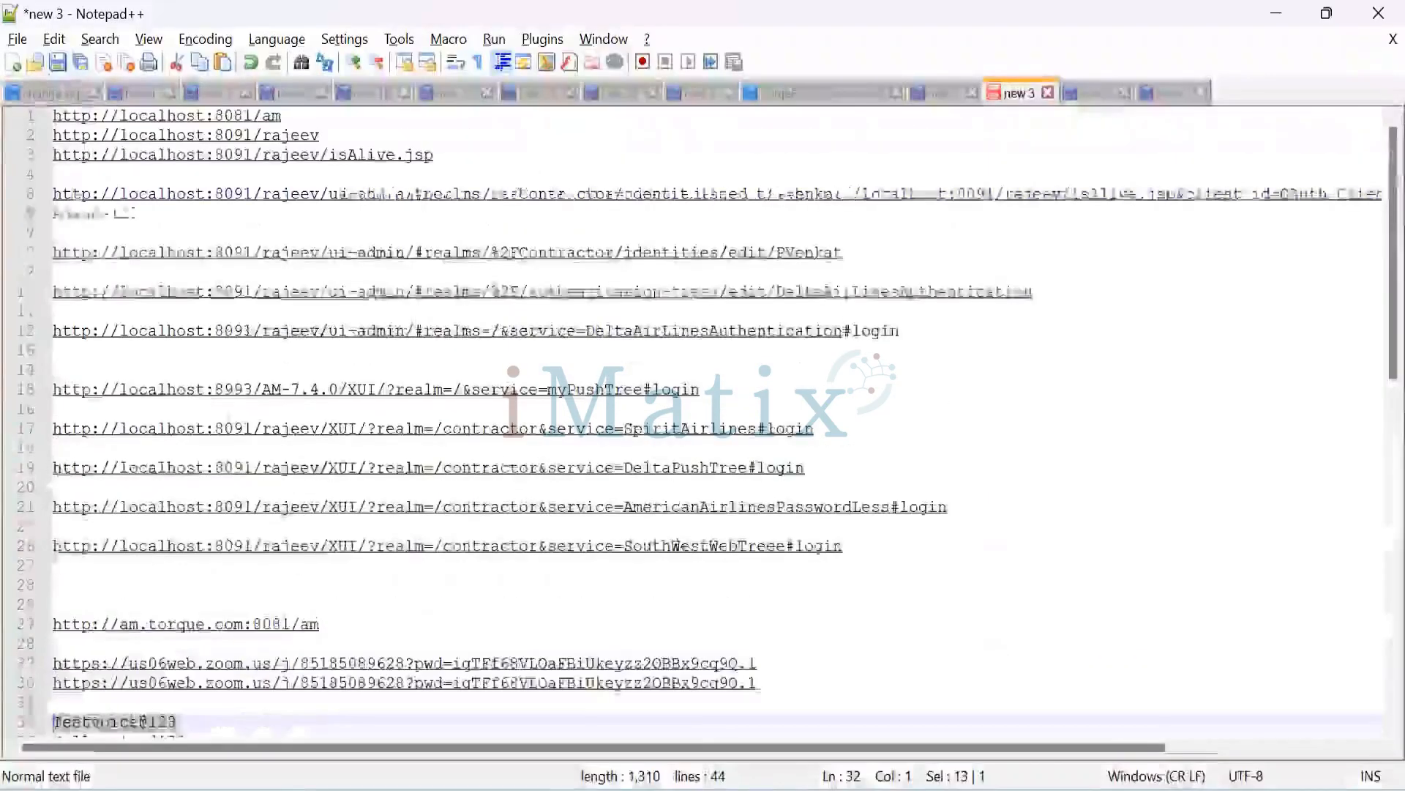
left_click_drag(59, 195, 1384, 195)
key("ctrl+c")
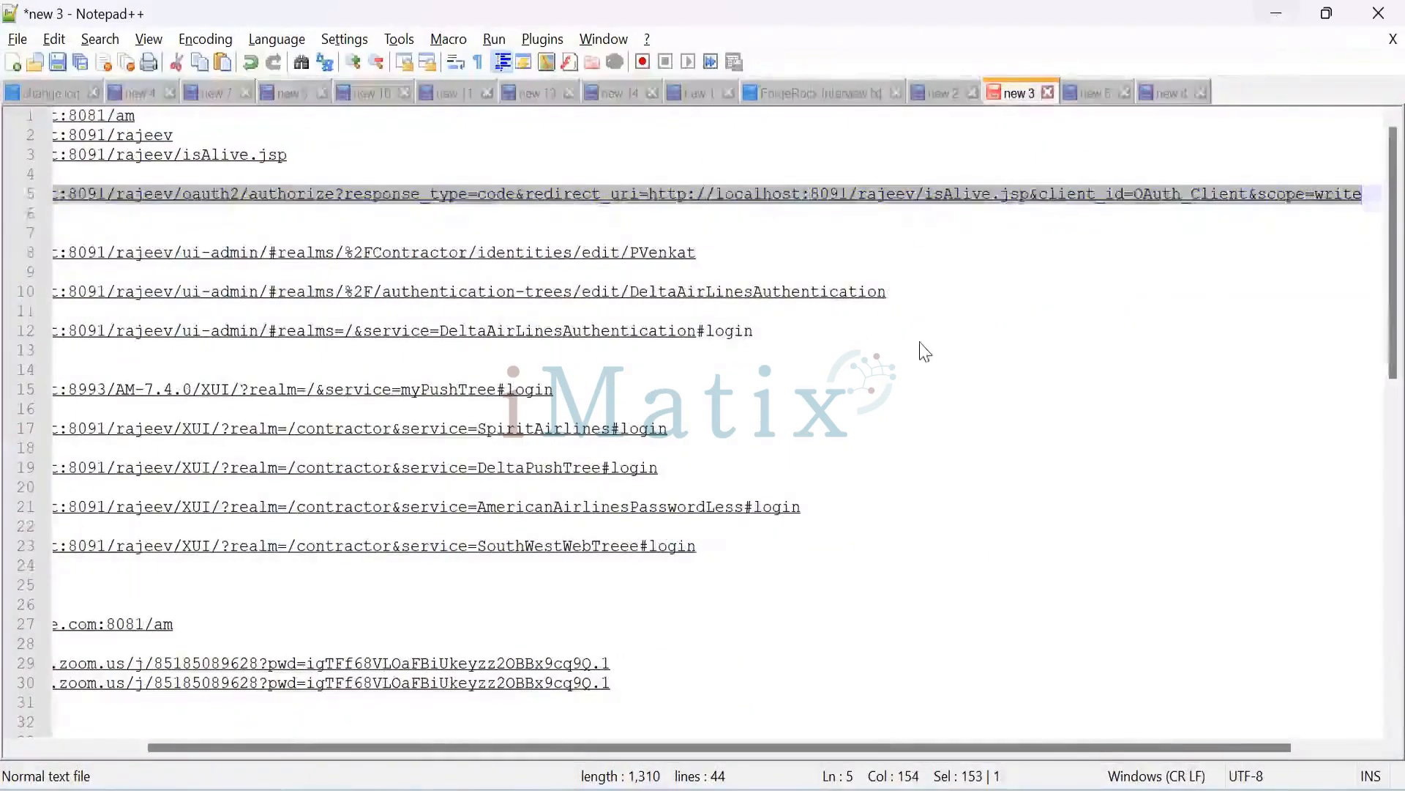
key("alt+Tab")
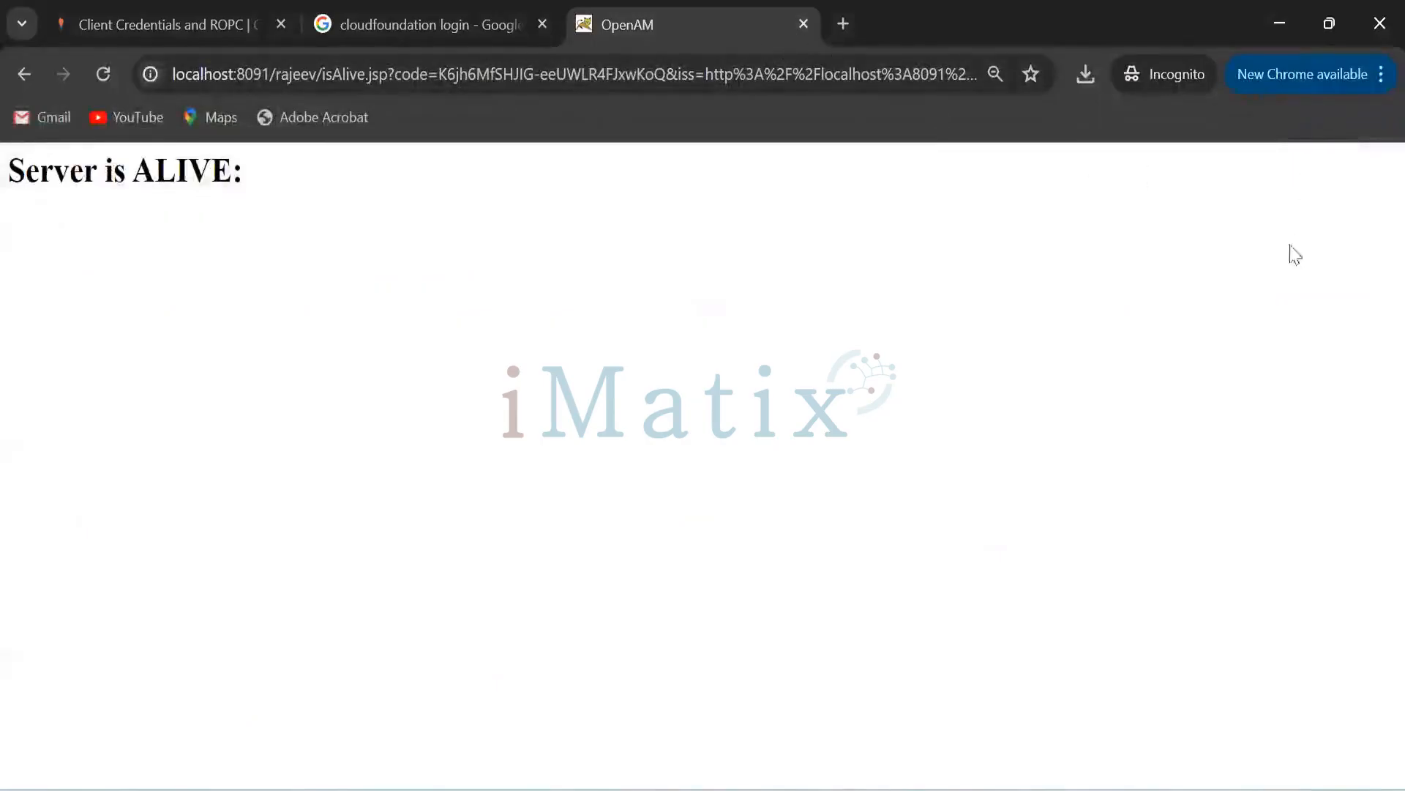
Replace the old OpenAM tab with a new incognito tab and load the authorize URL, showing 'Response type is not supported'.
left_click(802, 24)
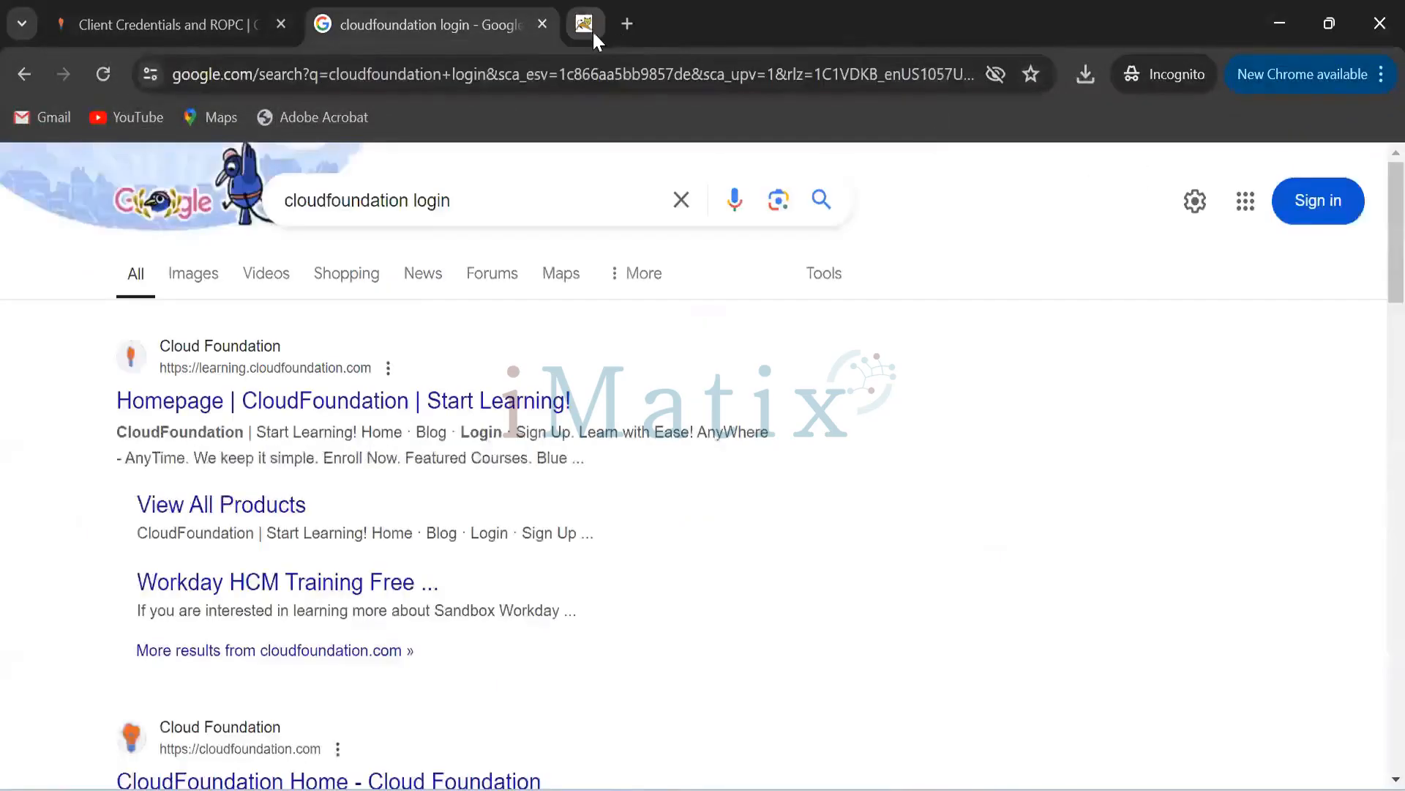
left_click(582, 36)
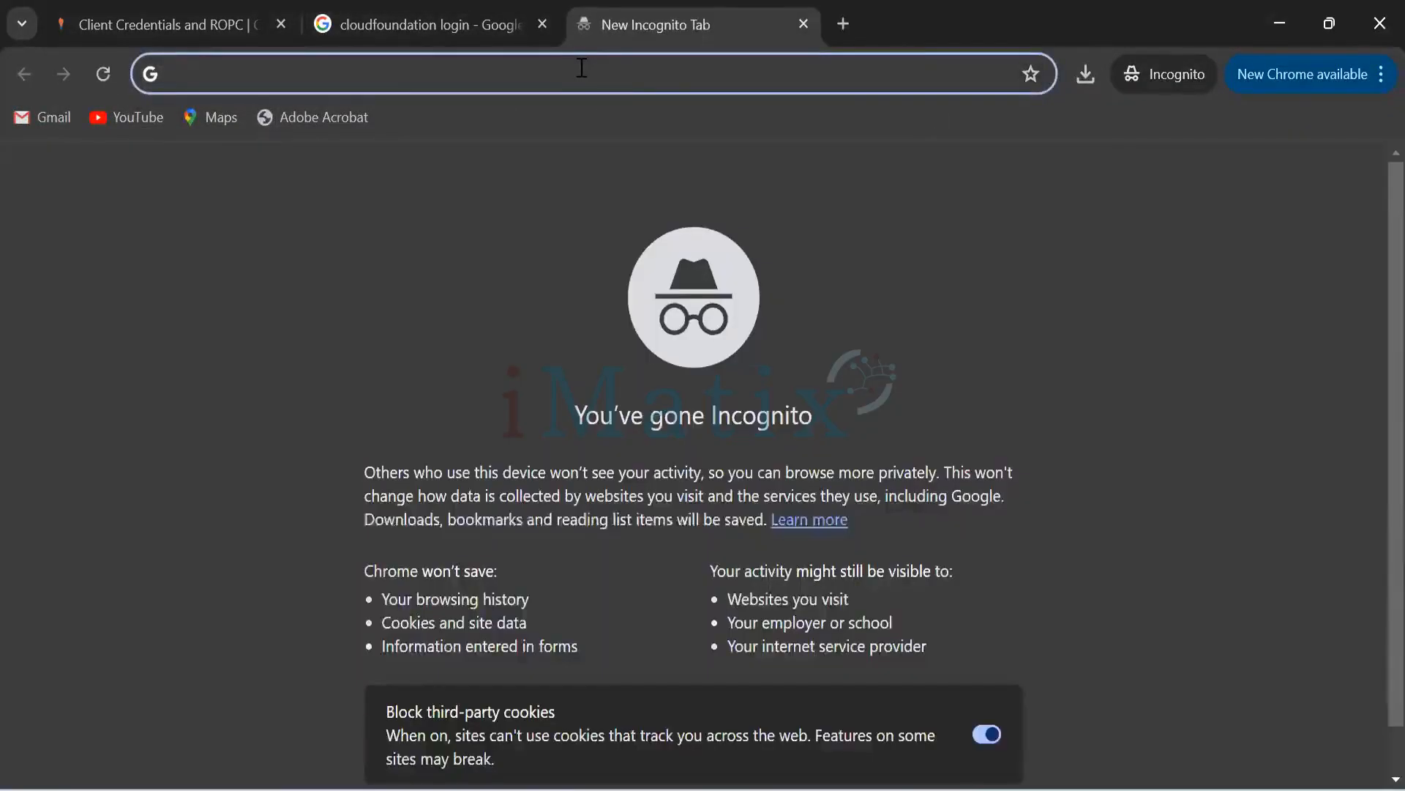
key("ctrl+v")
key("Return")
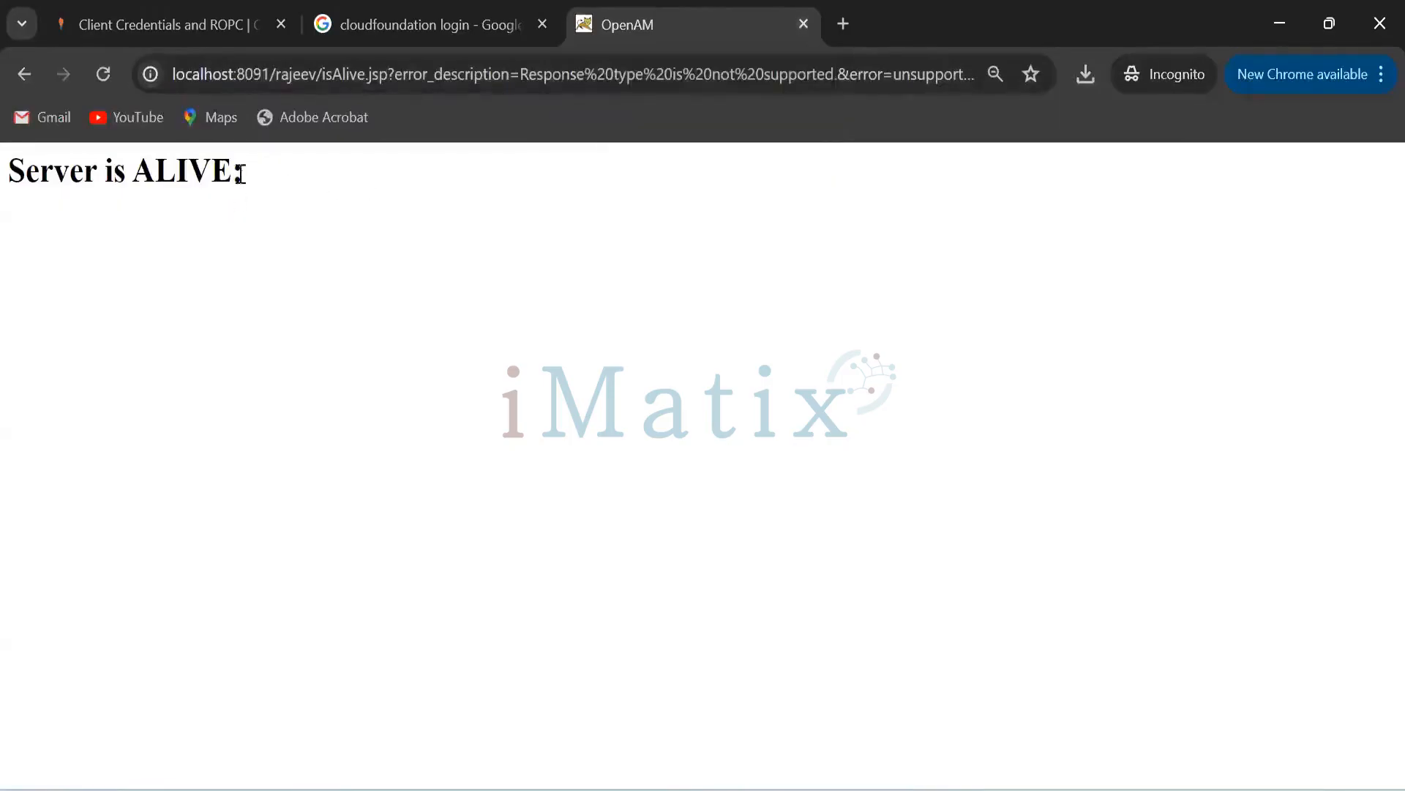
left_click_drag(241, 171, 2, 183)
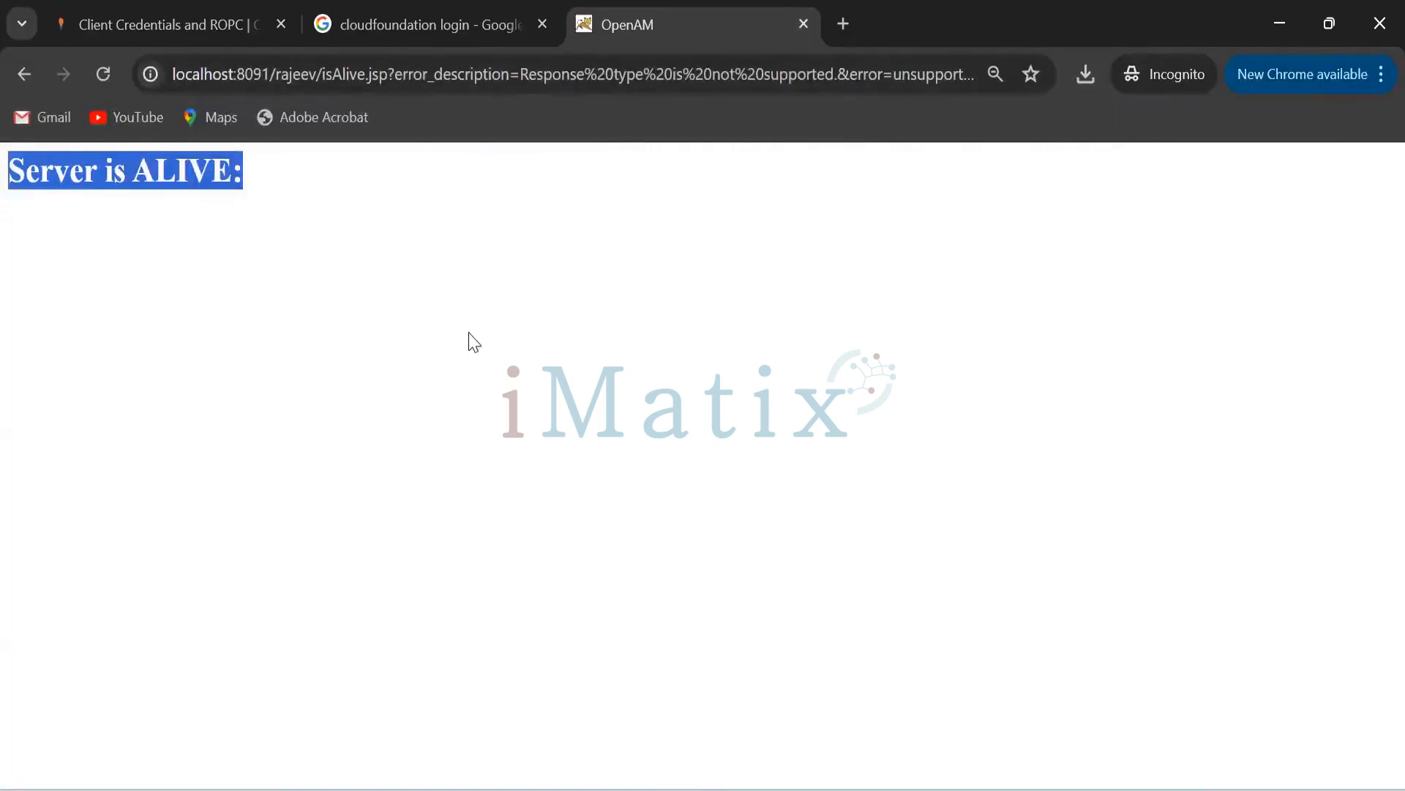
left_click(519, 314)
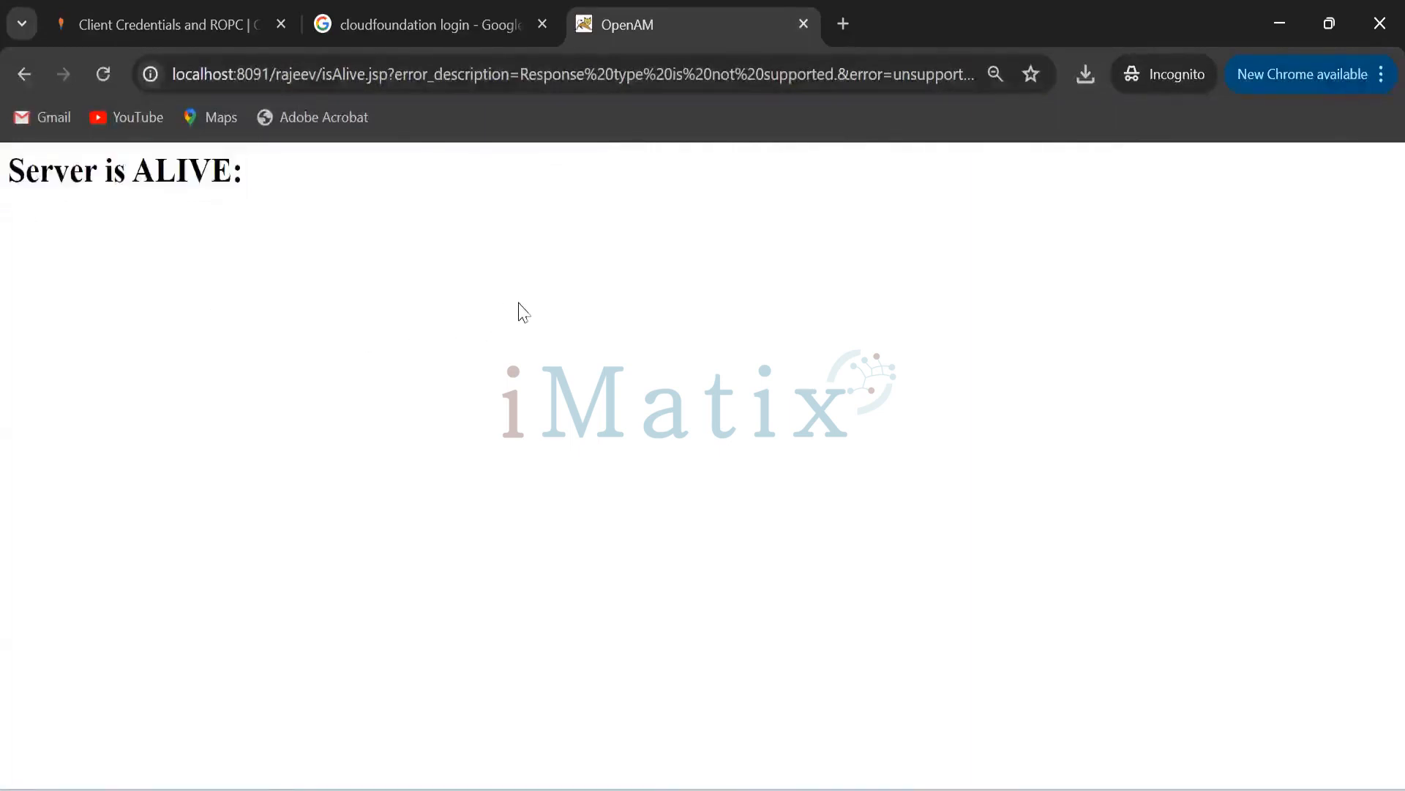
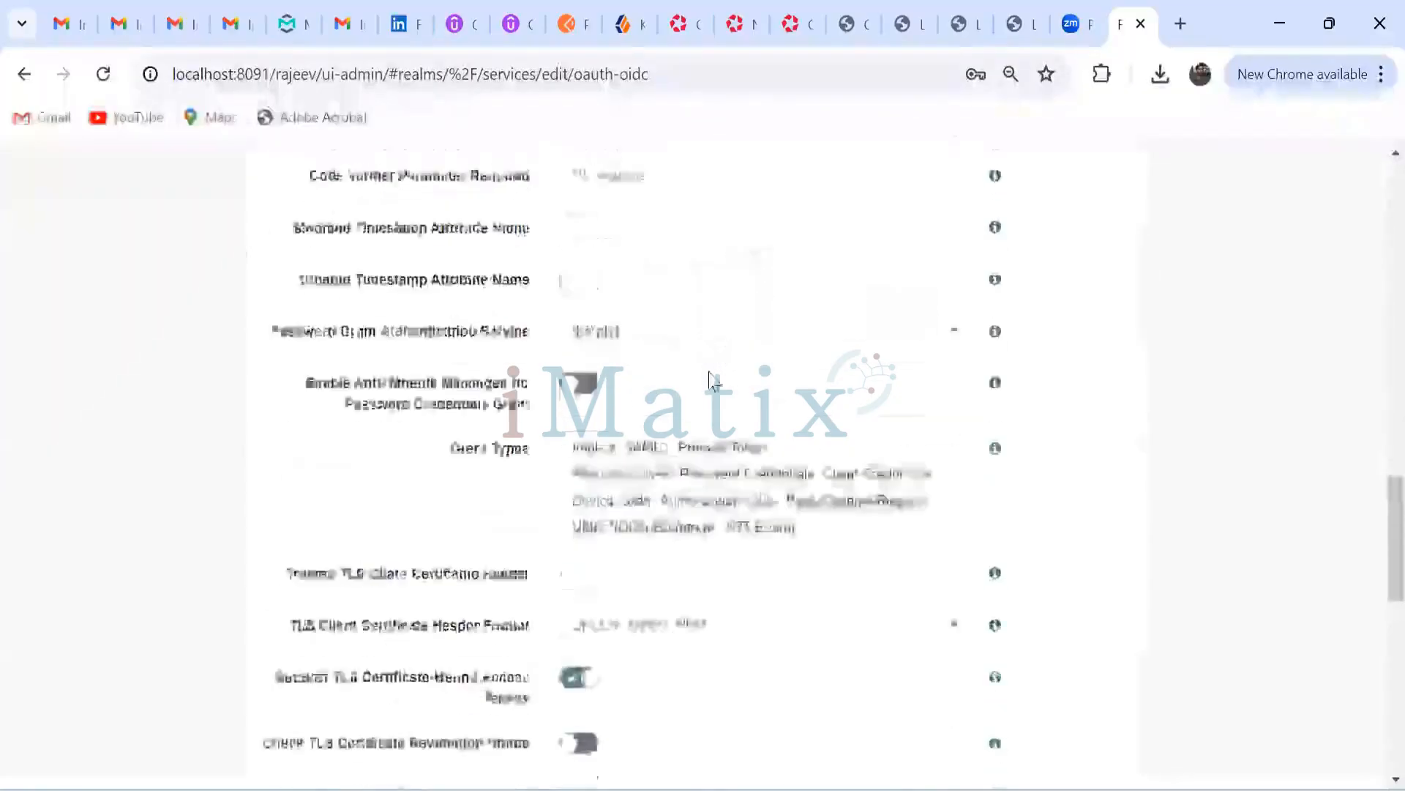
Add code|org.forgerock.oauth2.core.AuthorizationCodeResponseTypeHandler back to Response Type Plugins and save the OAuth2 Provider.
scroll(703, 382, "up", 4)
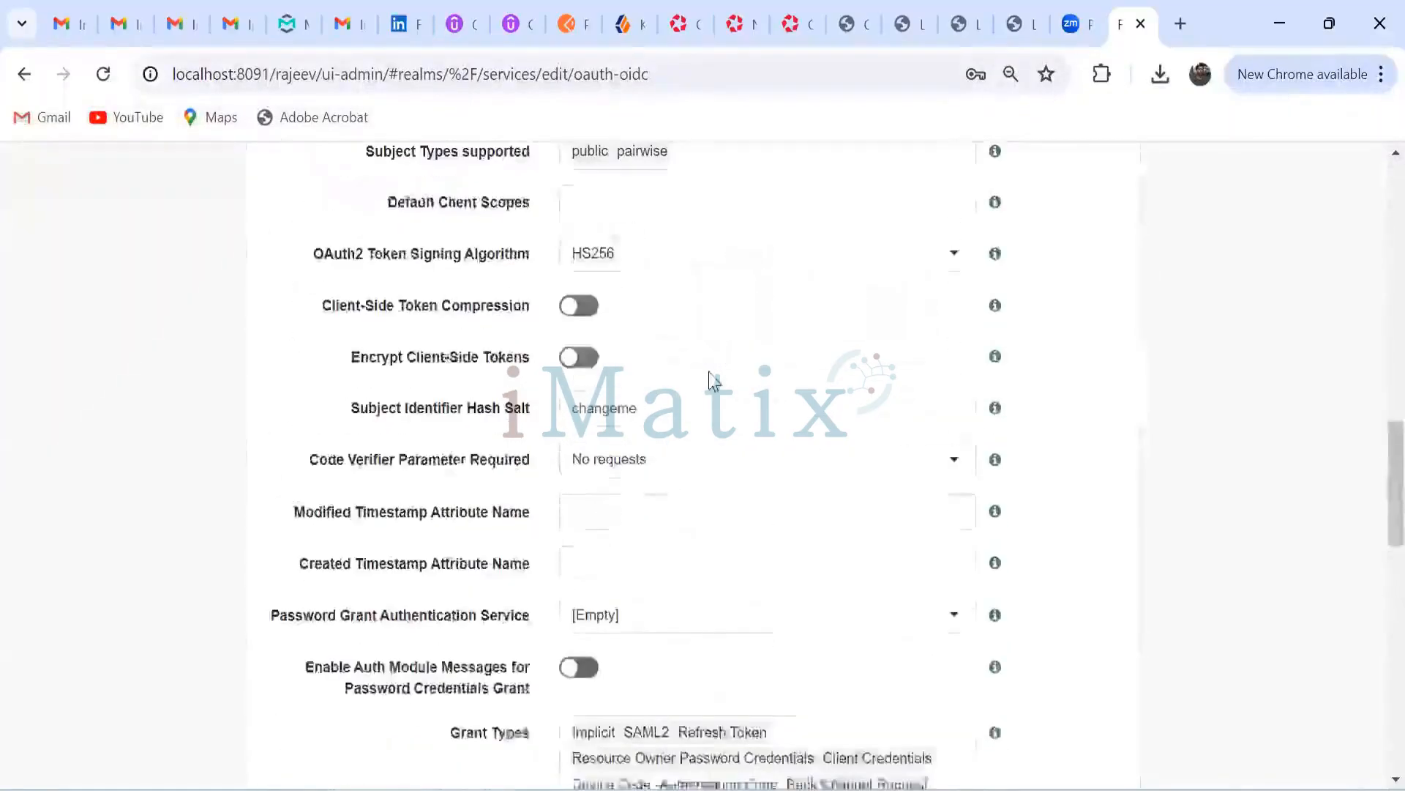
scroll(714, 380, "up", 10)
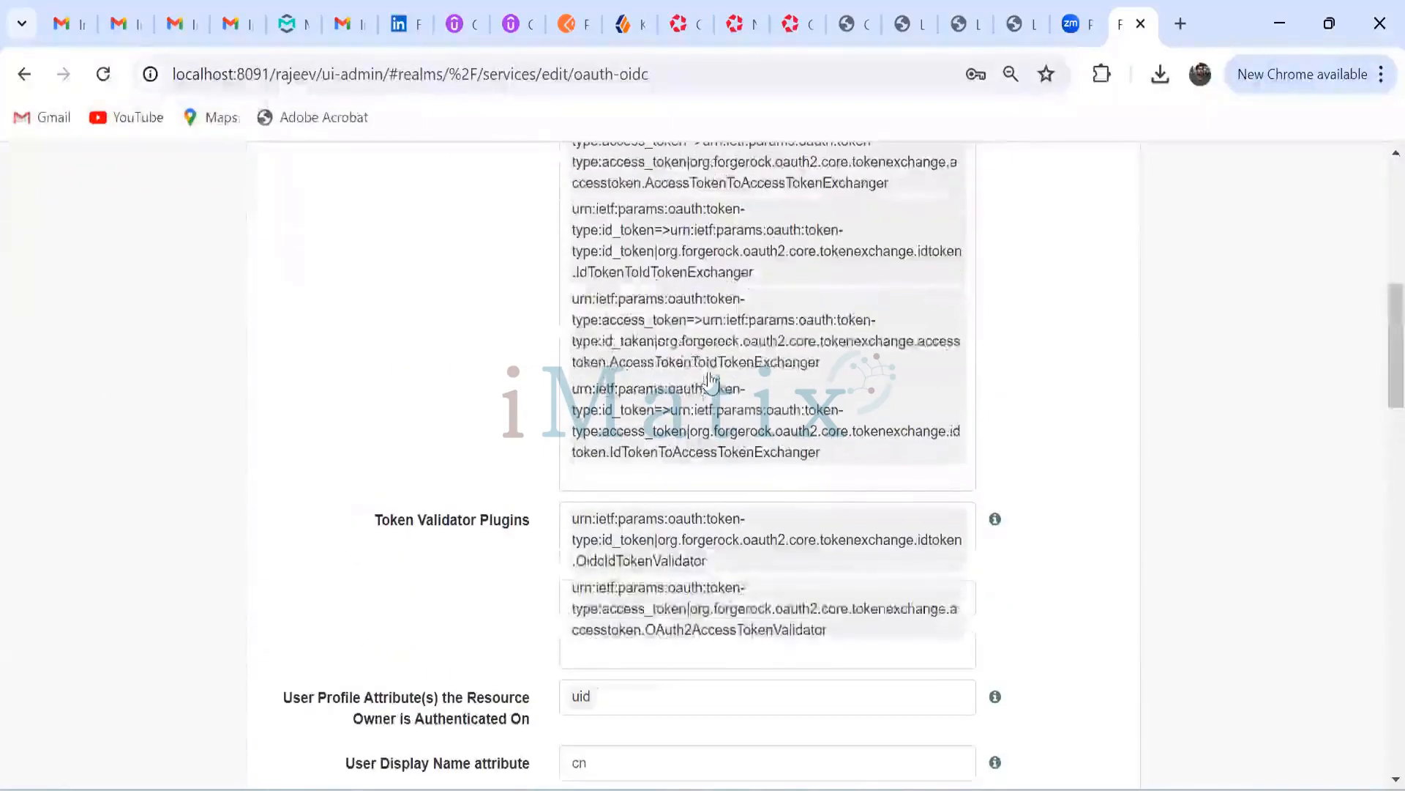
scroll(759, 568, "up", 5)
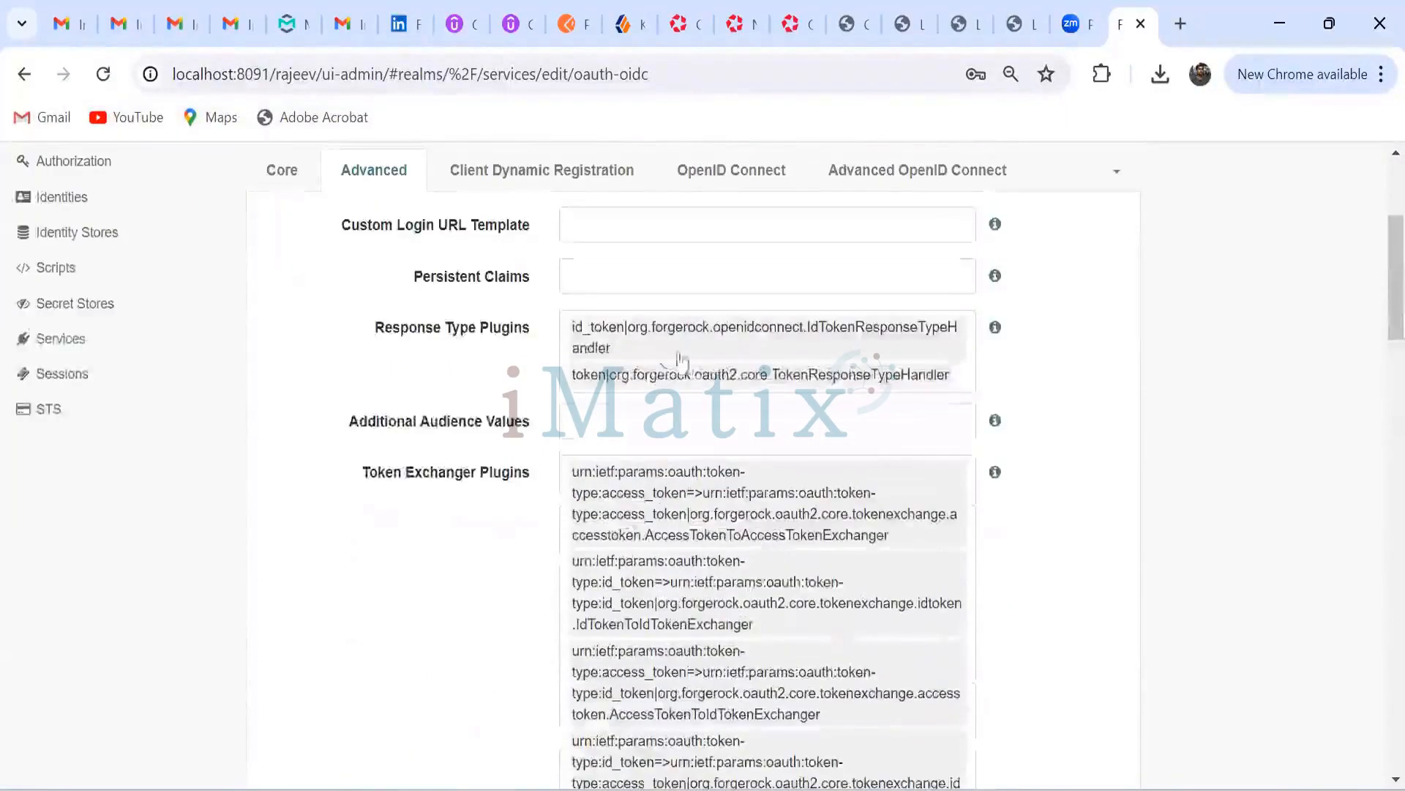
left_click(957, 375)
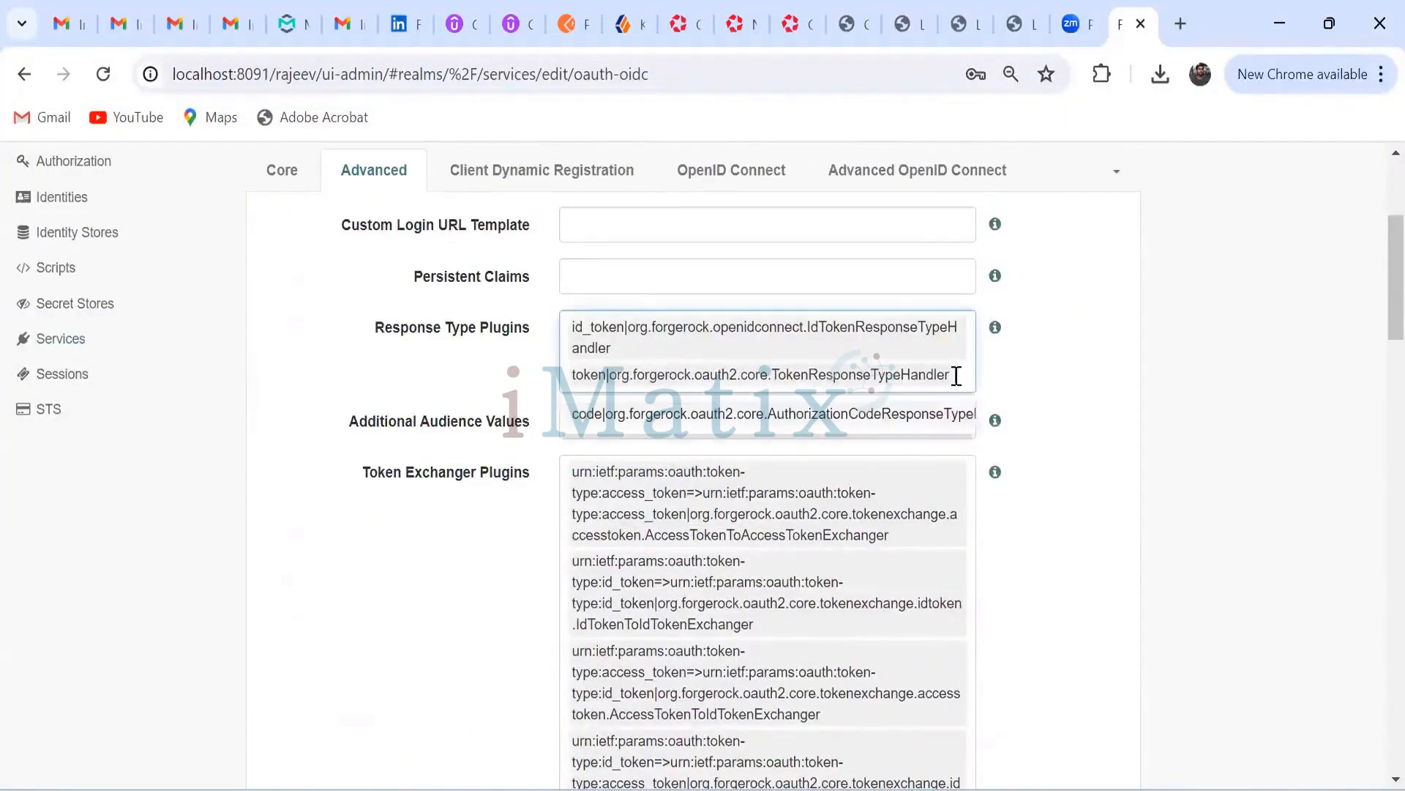
left_click(904, 415)
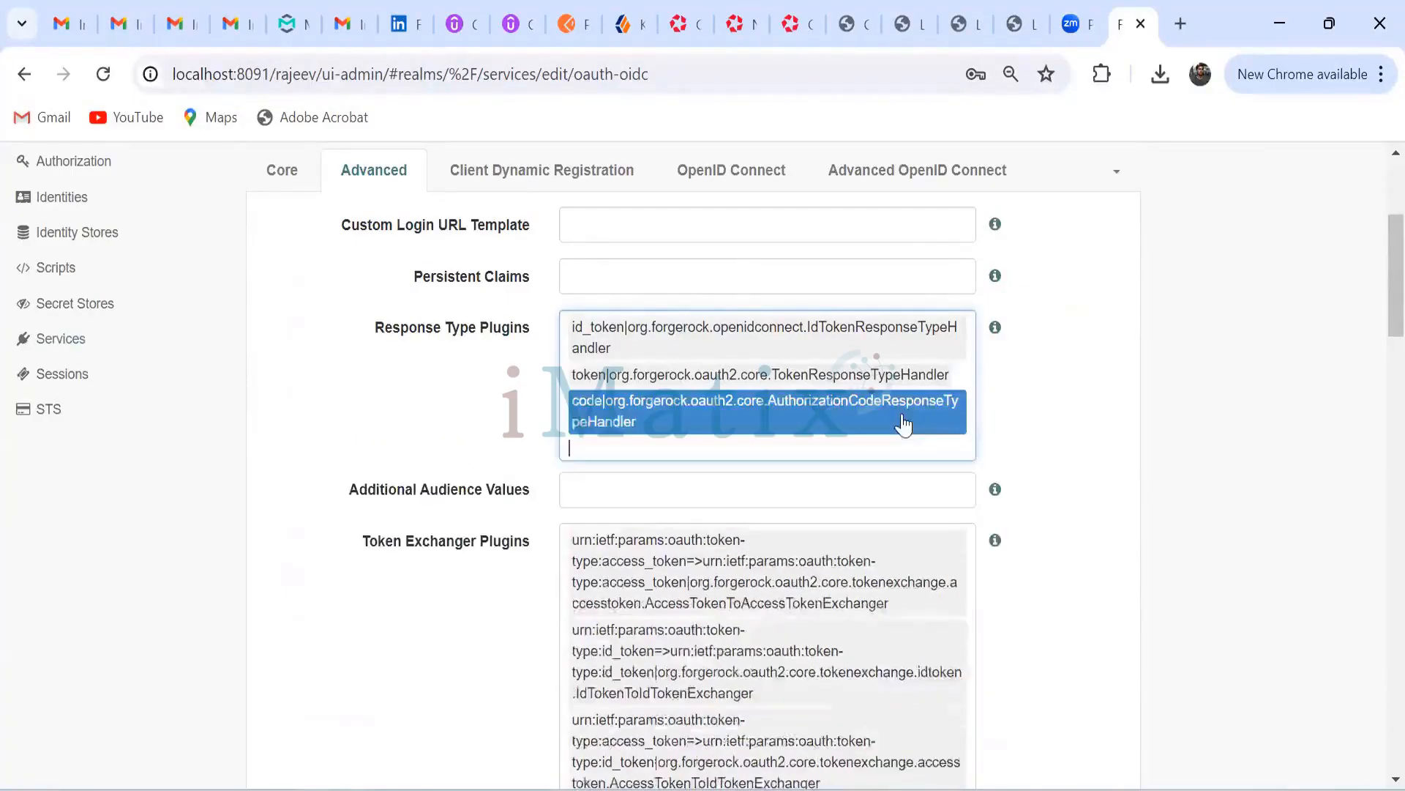
scroll(1052, 435, "down", 5)
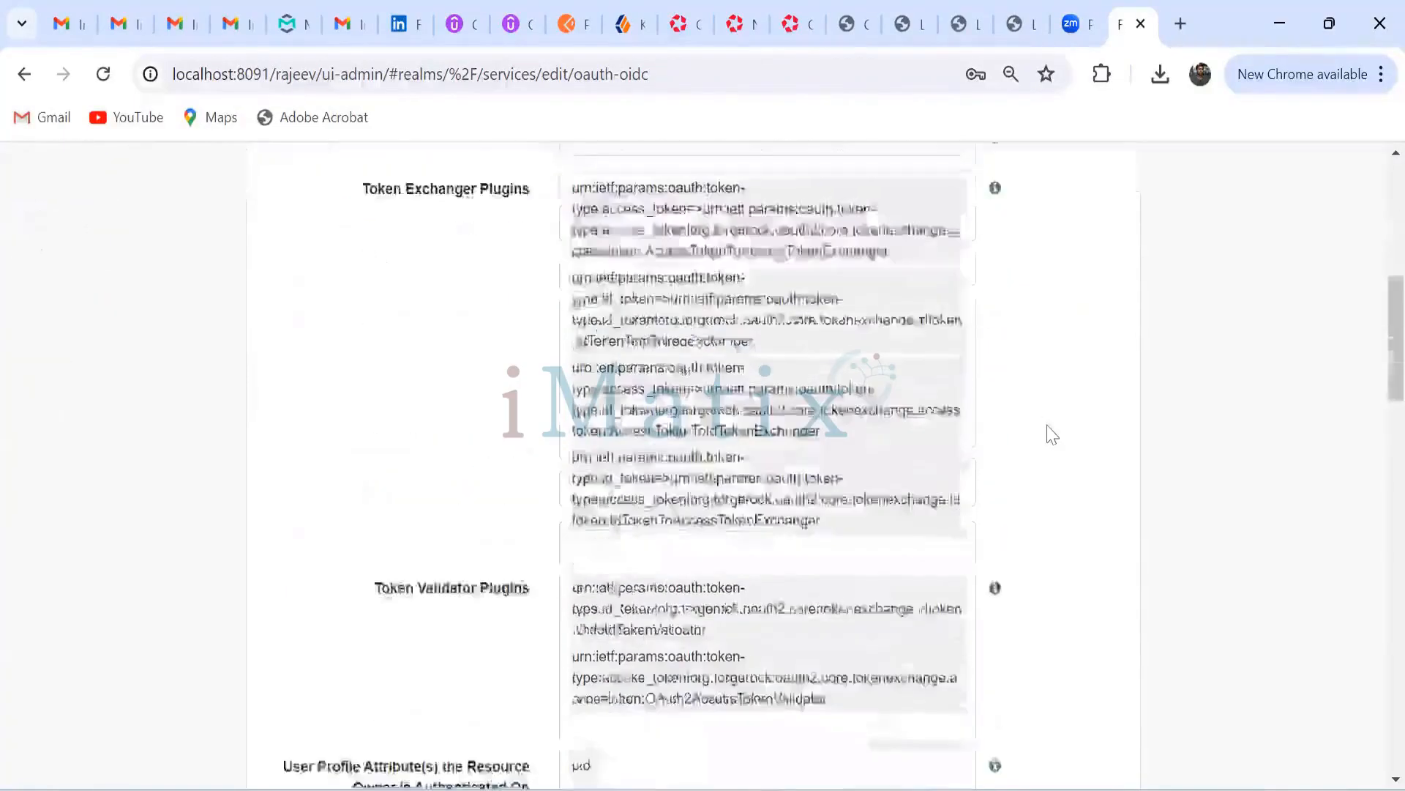
scroll(1055, 468, "down", 15)
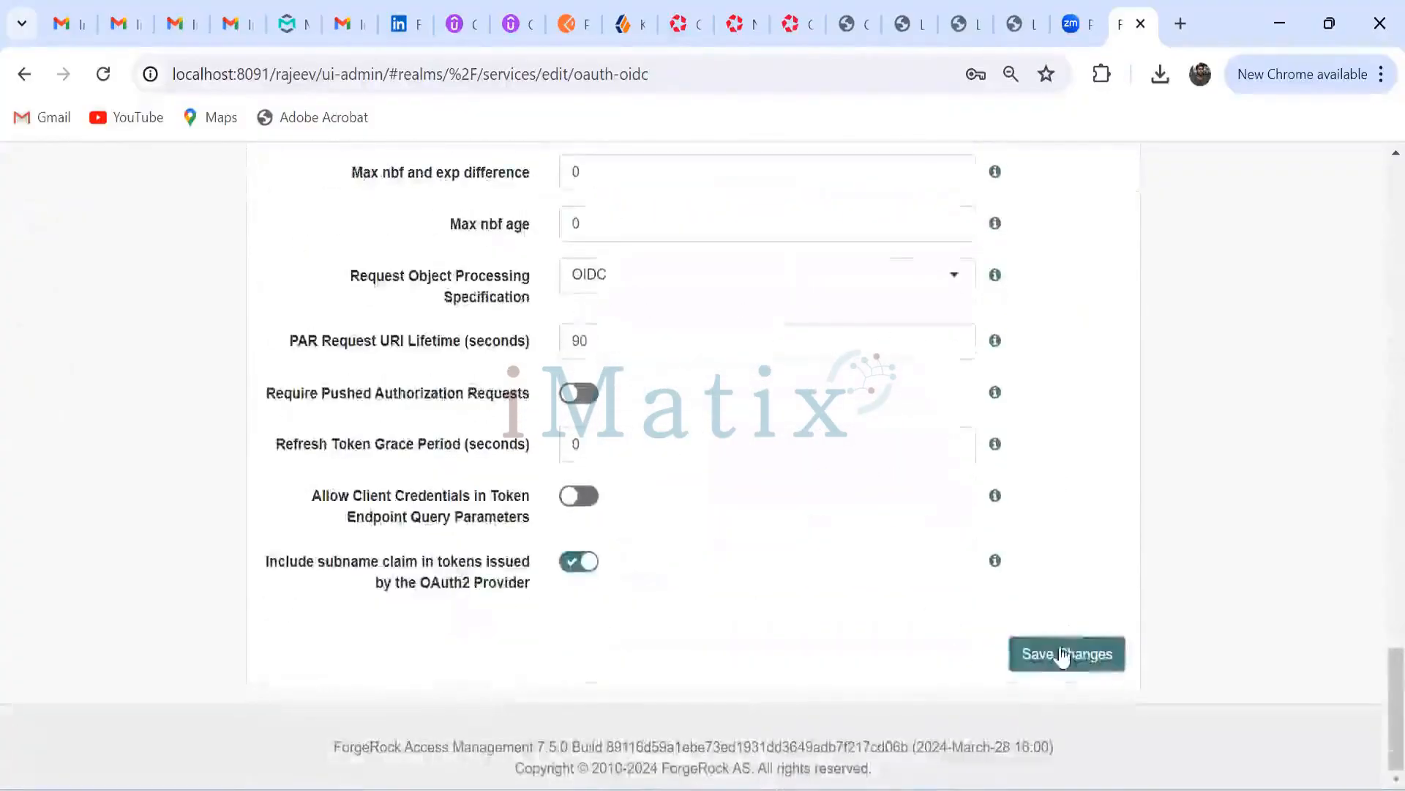
left_click(1063, 655)
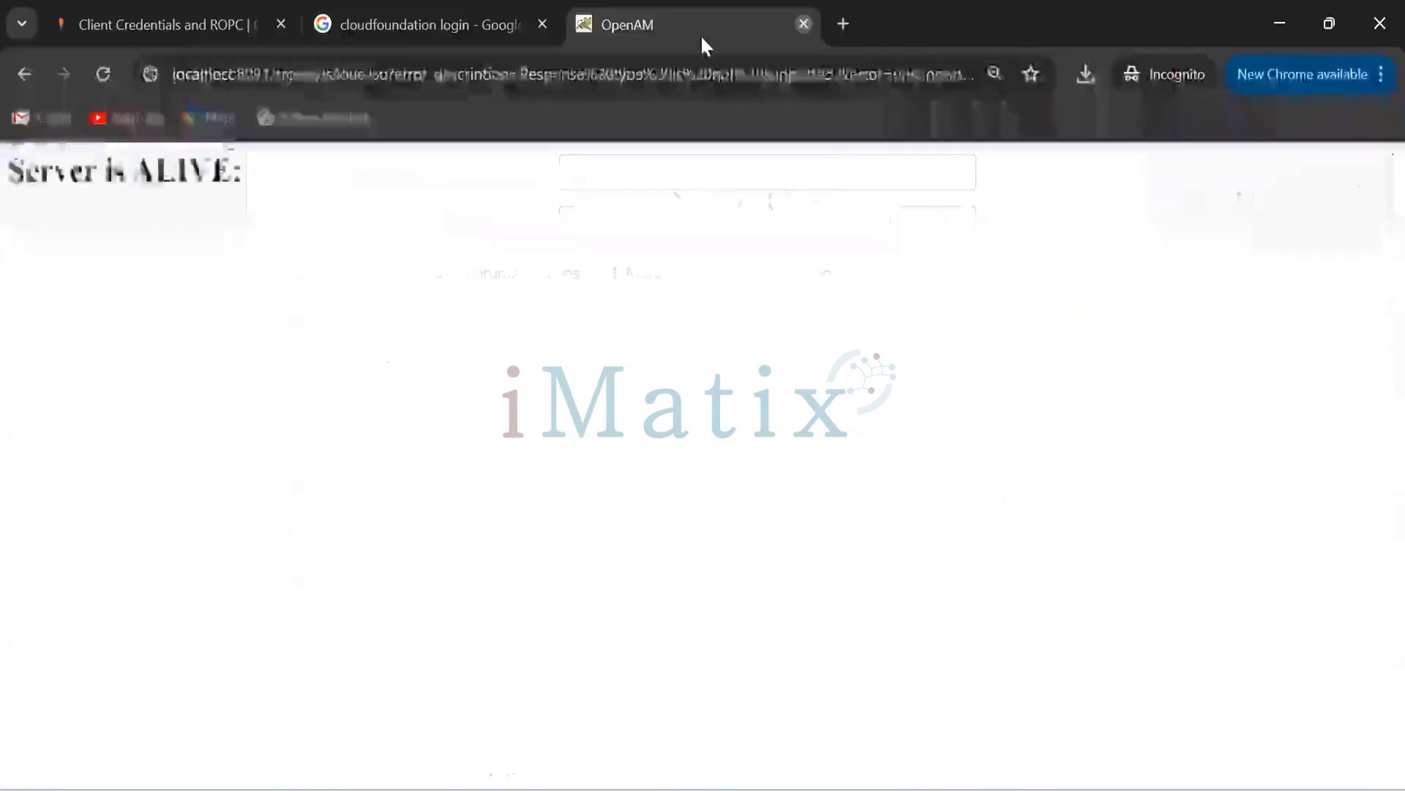
Reload the authorize URL in a fresh incognito tab and allow OAuth_Client access on the consent page.
key("ctrl+w")
left_click(582, 24)
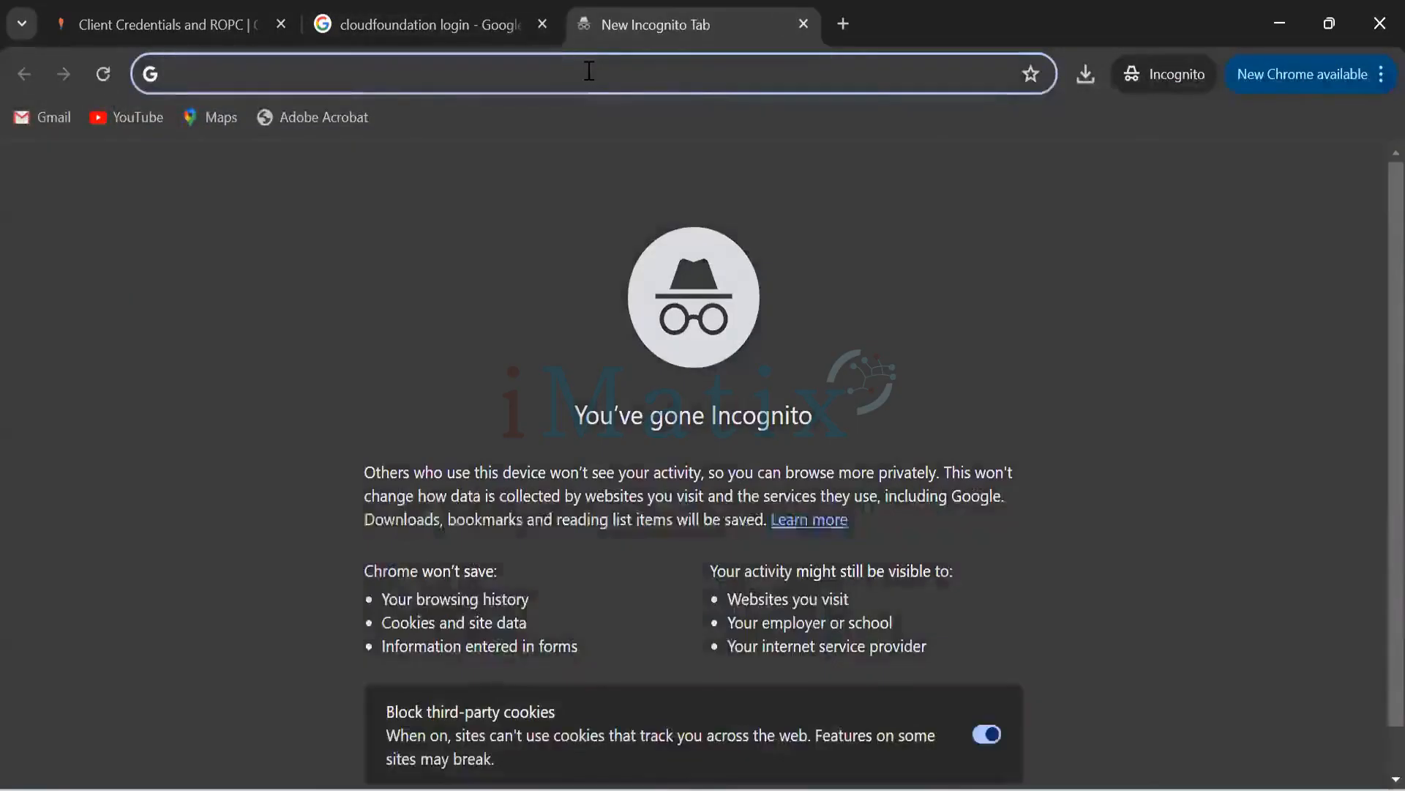
type("http://localhost:8091/rajeev/oauth2/authorize?response_type=code&redirect_uri=http://localhost:8091/rajeev/isAlive.jsp&client_id=OAuth_Client&scope=write")
key("Return")
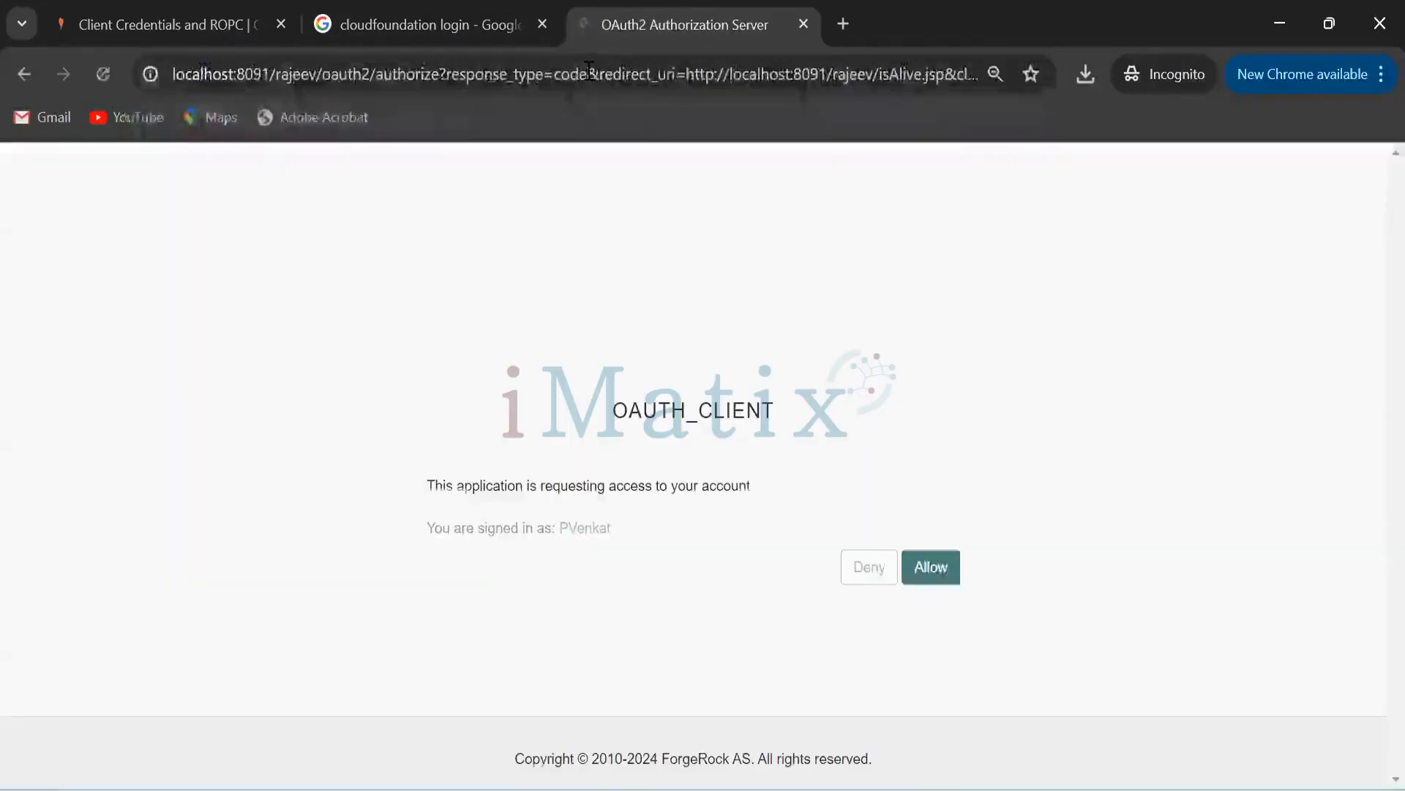
left_click(928, 569)
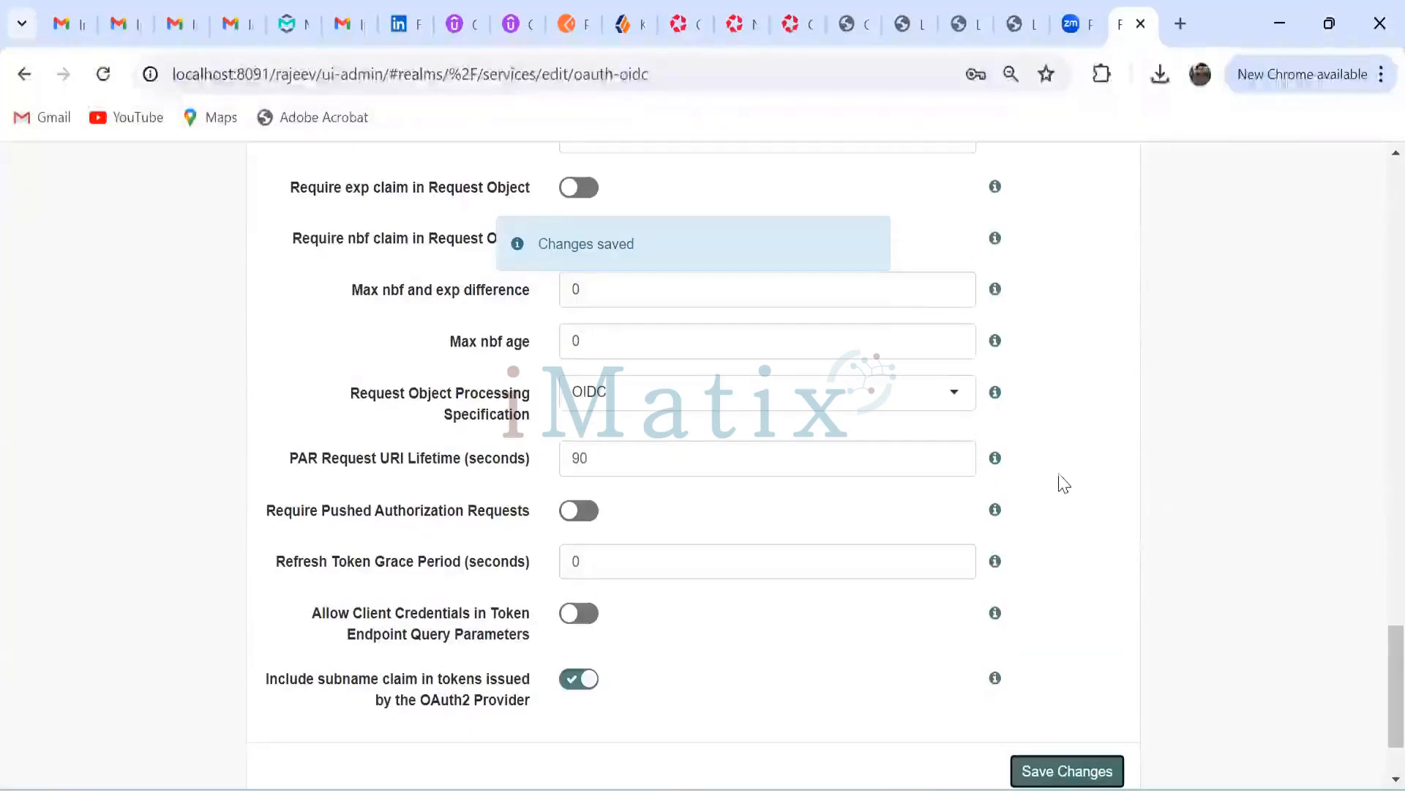
Look through the Applications, Authorization and Authentication sidebar sections for the OAuth 2.0 settings.
scroll(1107, 480, "up", 2)
scroll(1109, 481, "up", 15)
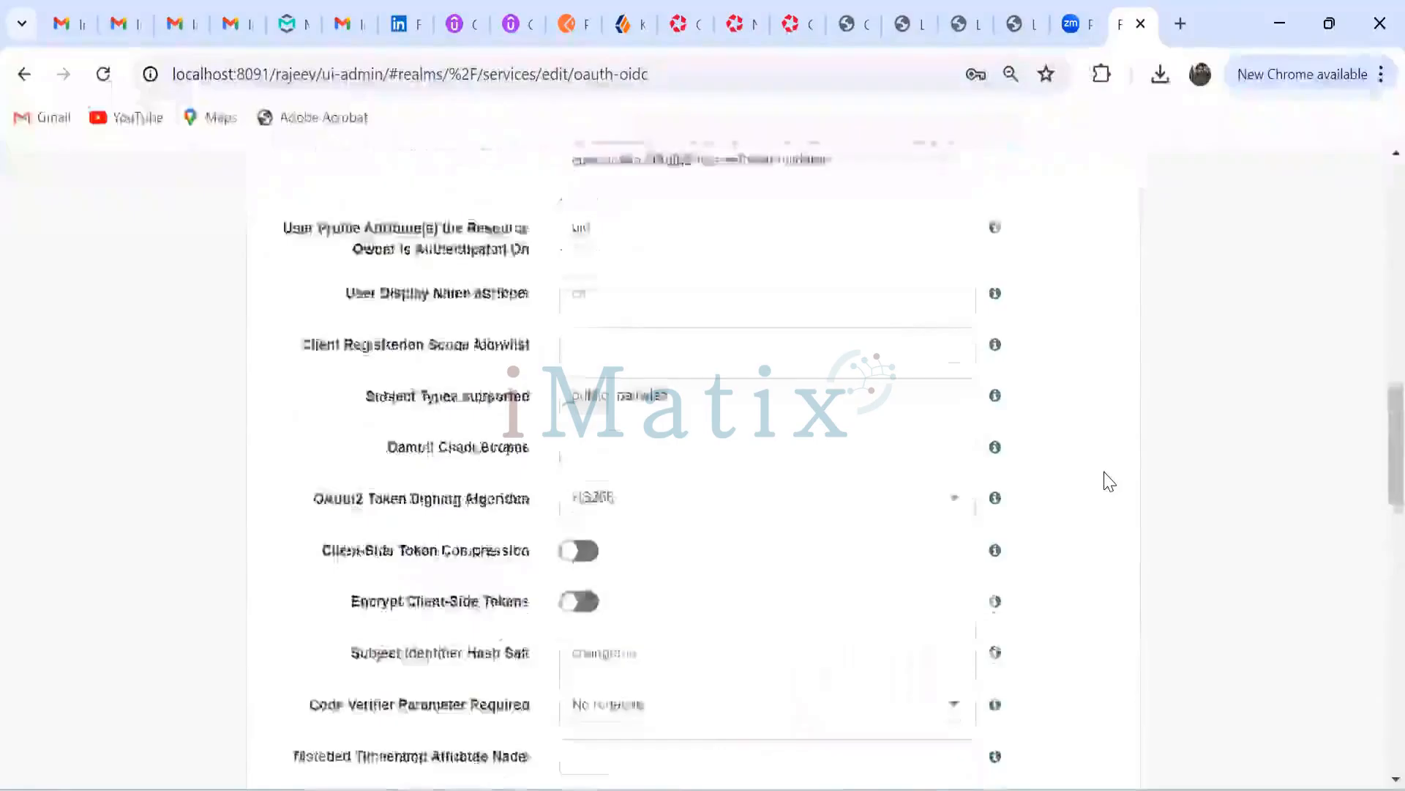
scroll(1107, 480, "up", 15)
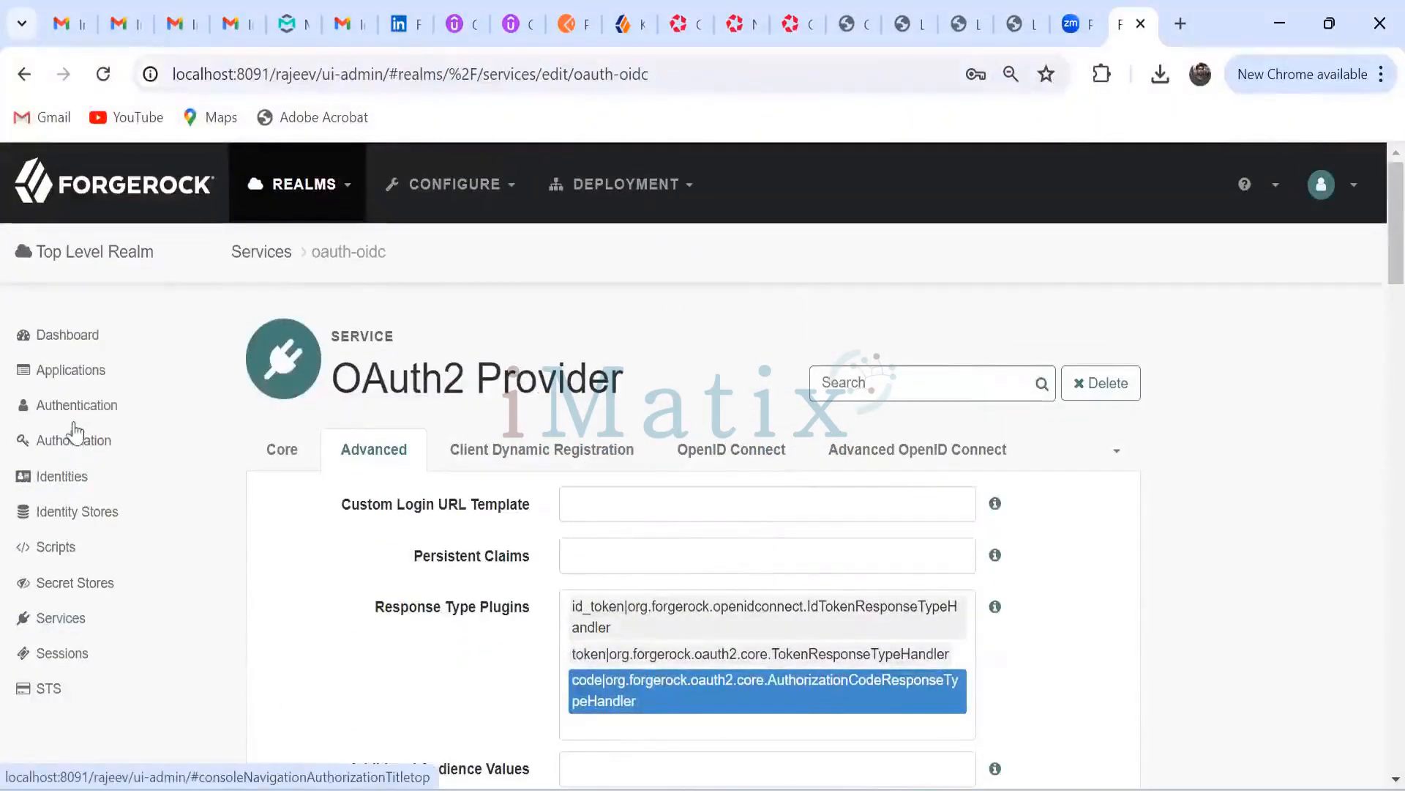
left_click(64, 370)
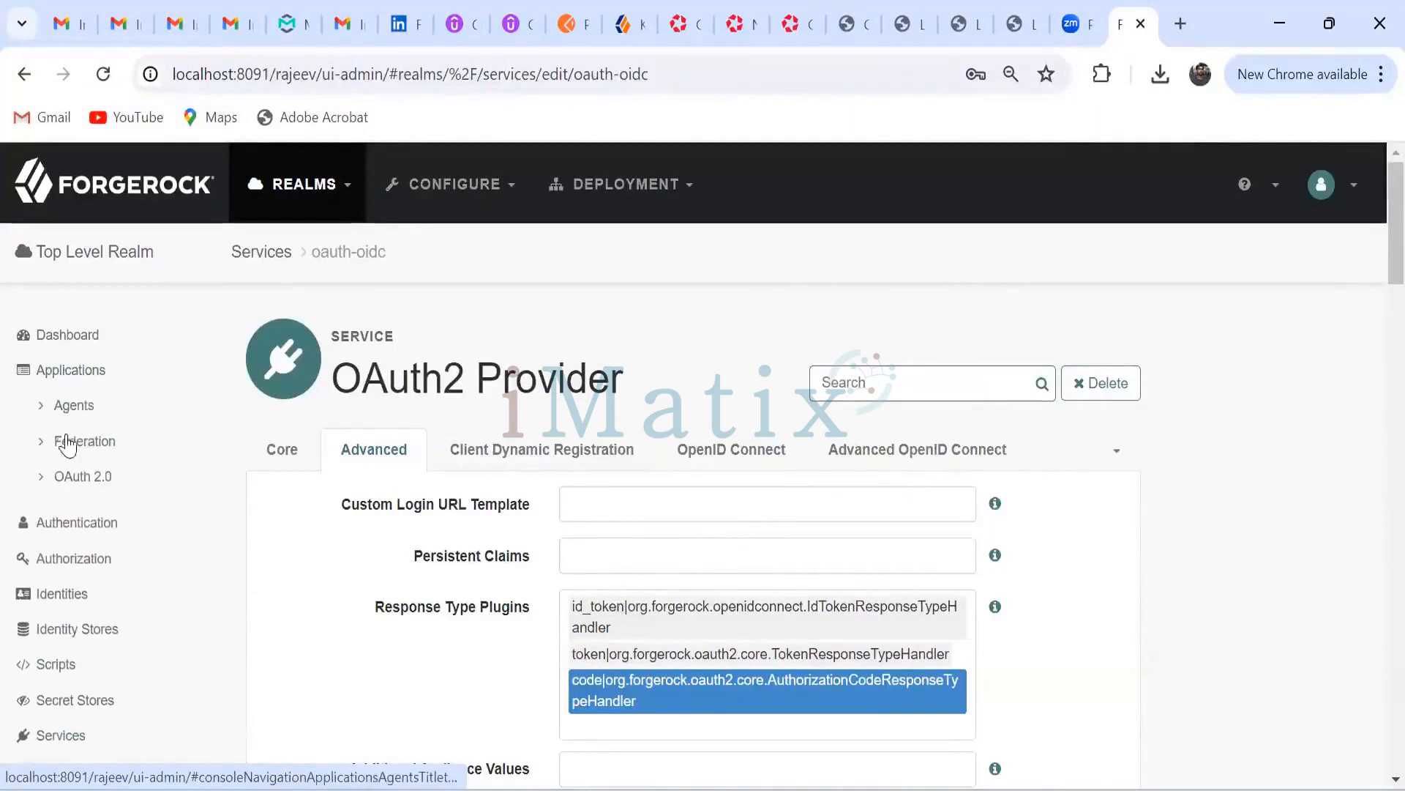
left_click(57, 376)
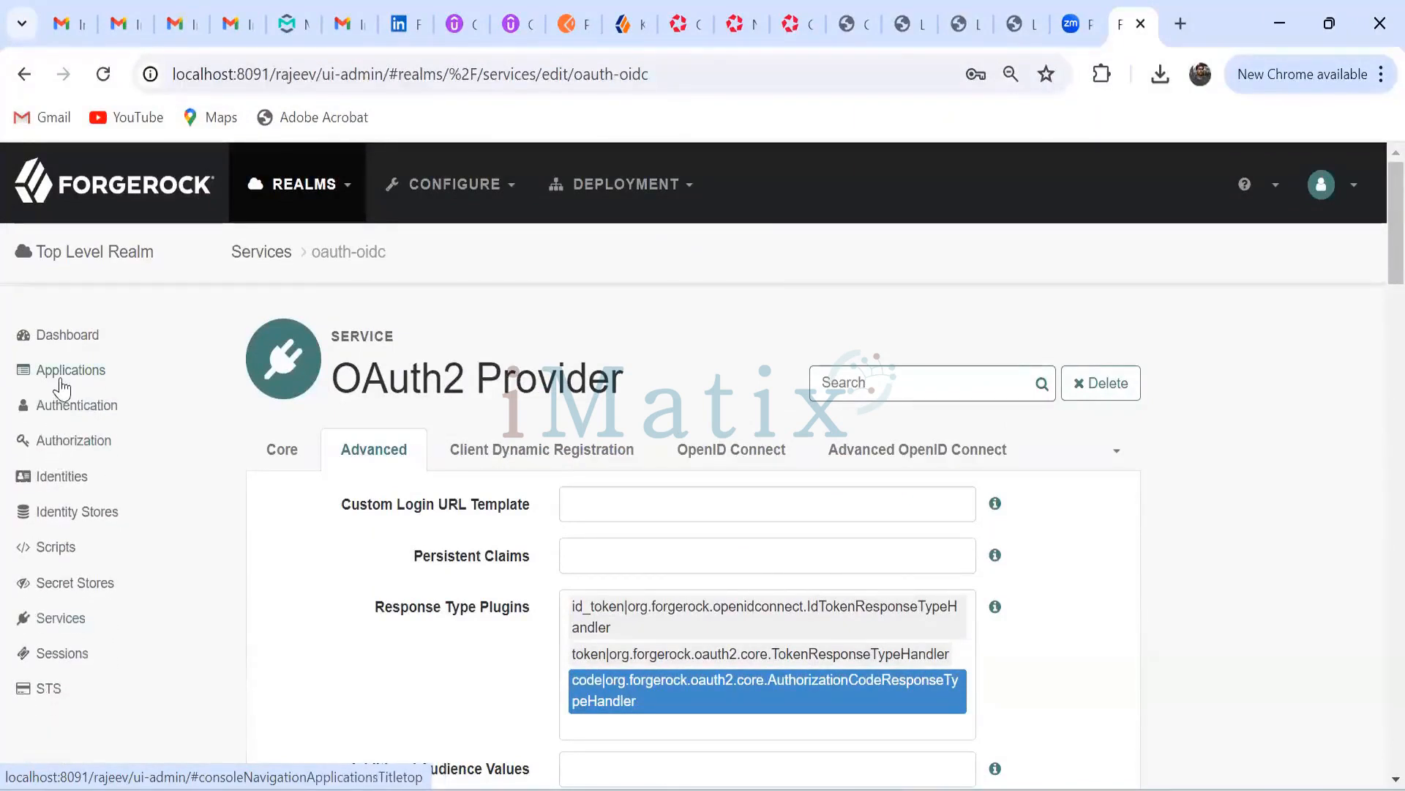
left_click(62, 380)
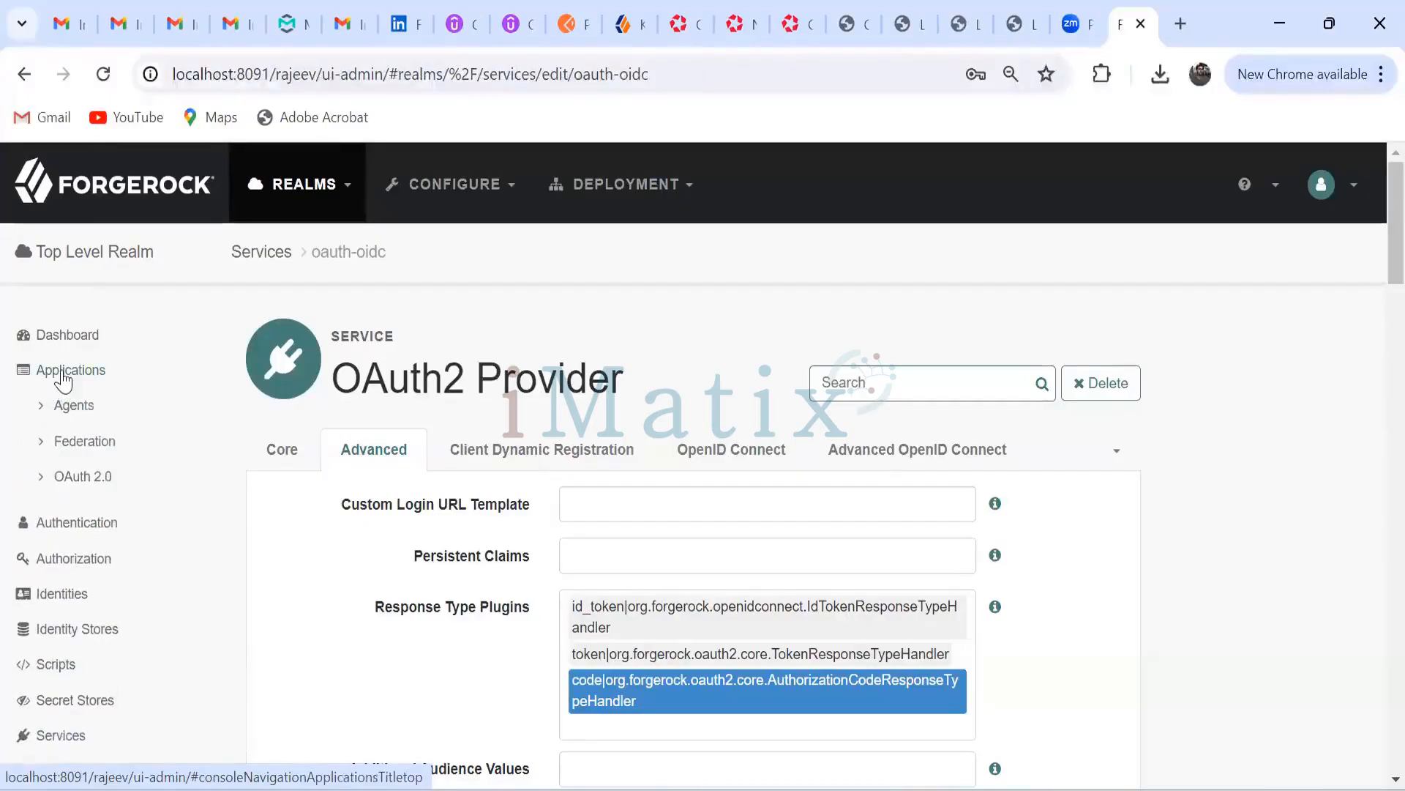
left_click(59, 375)
left_click(66, 447)
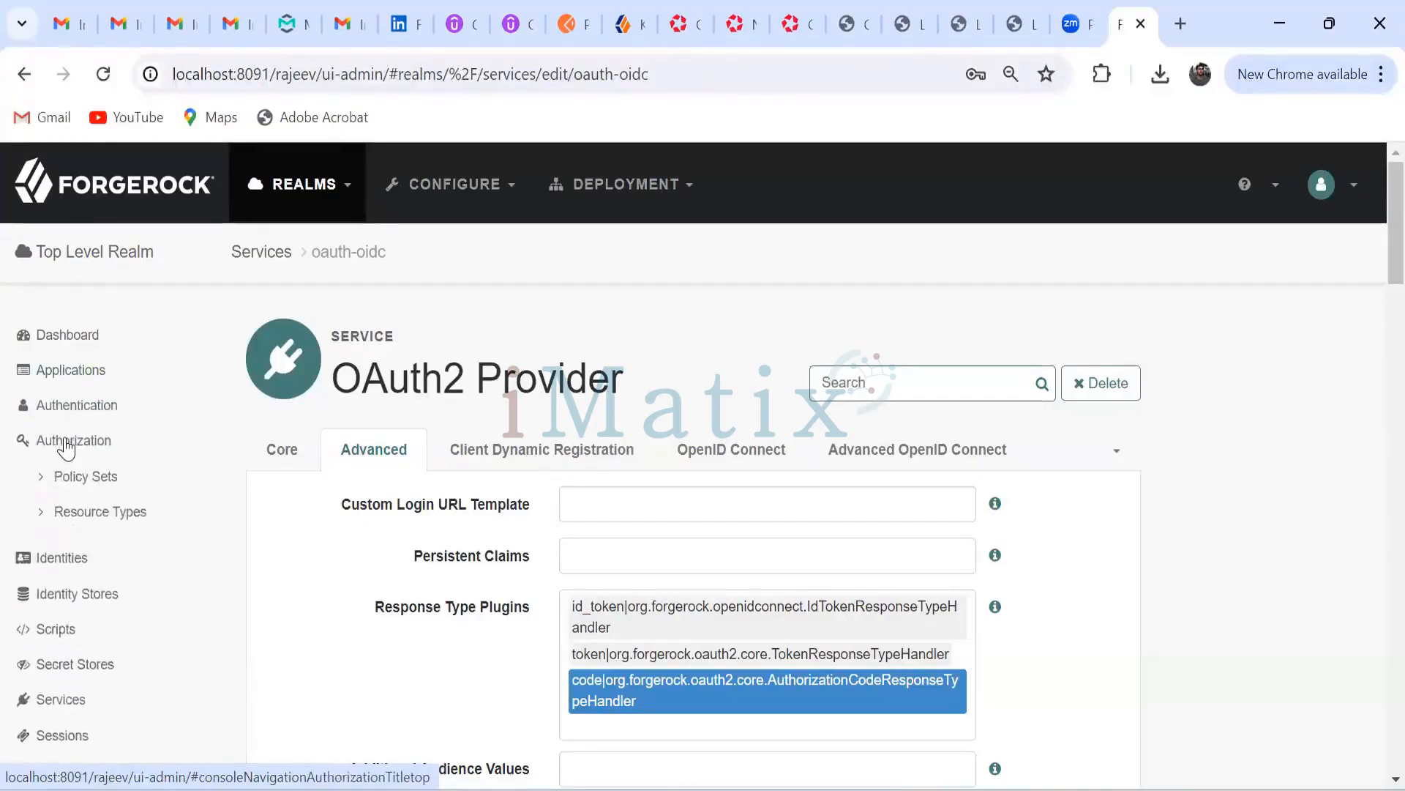
left_click(65, 405)
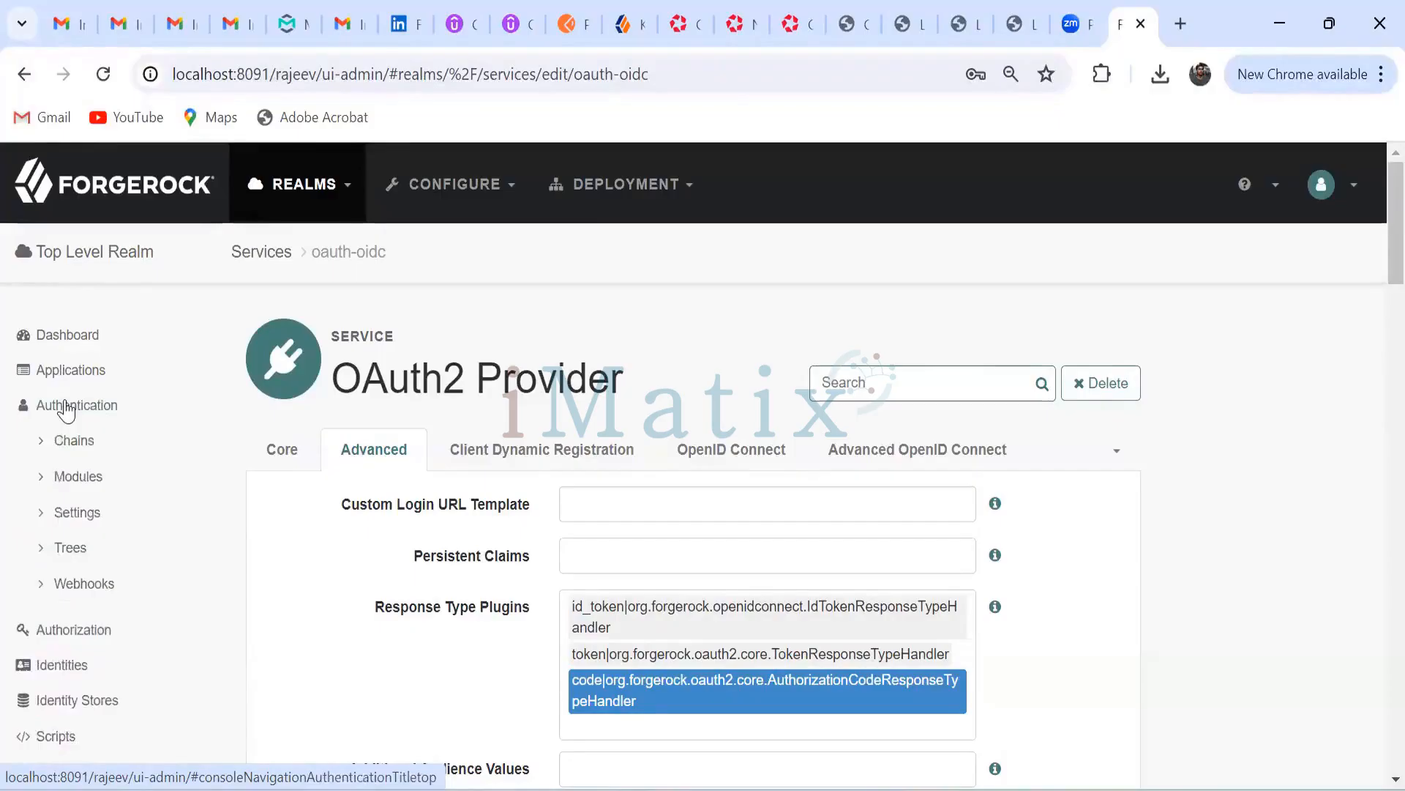
left_click(66, 410)
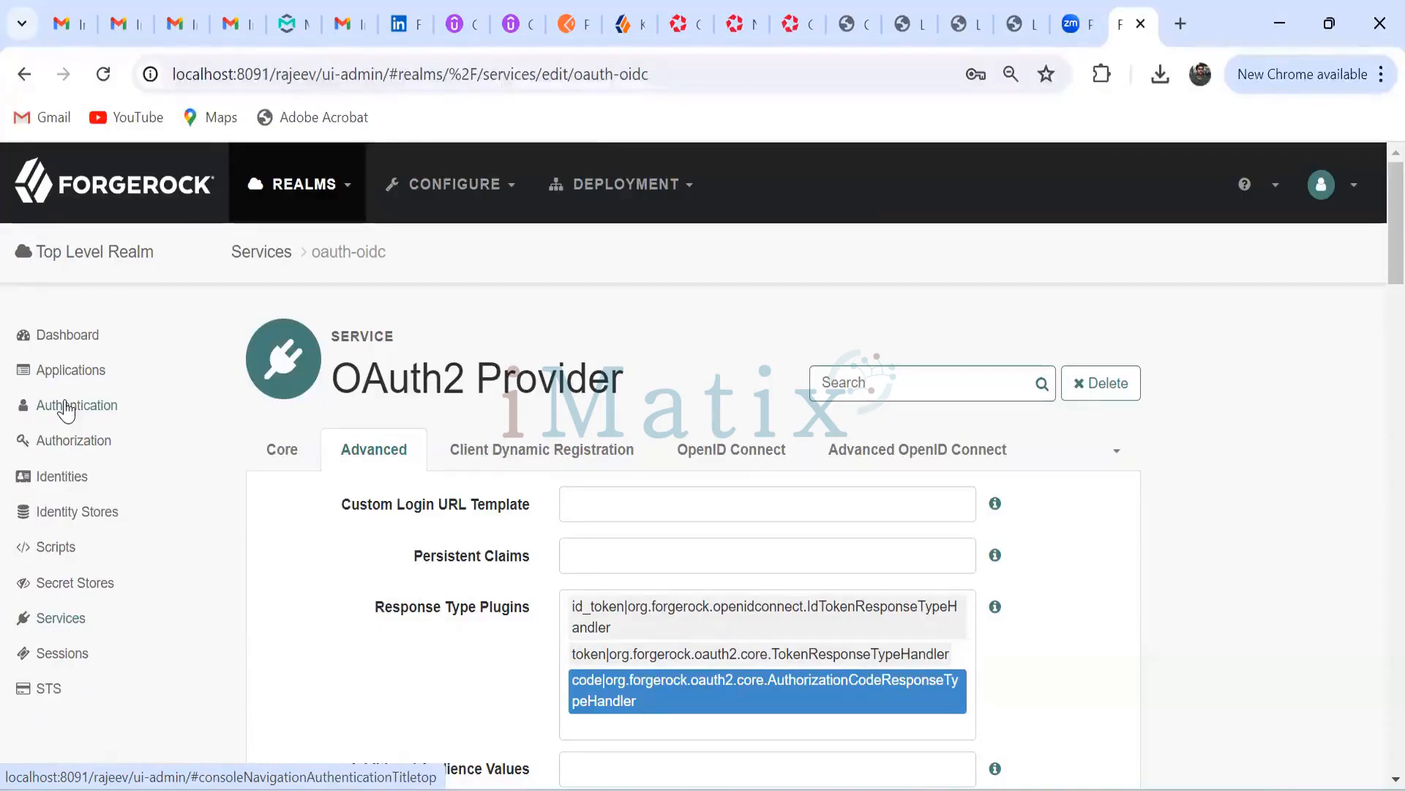
Open the OAuth 2.0 Clients list under Applications.
left_click(64, 371)
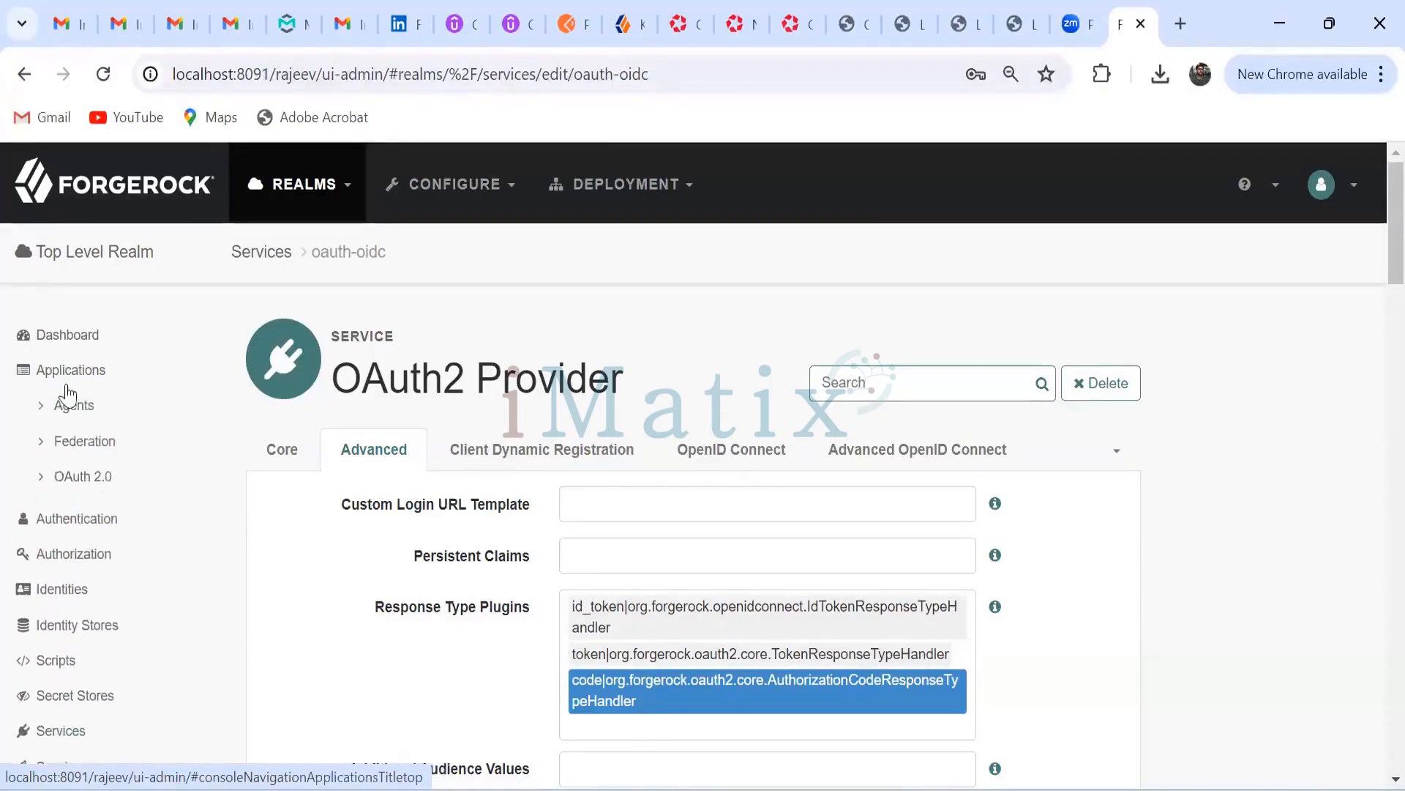
left_click(74, 477)
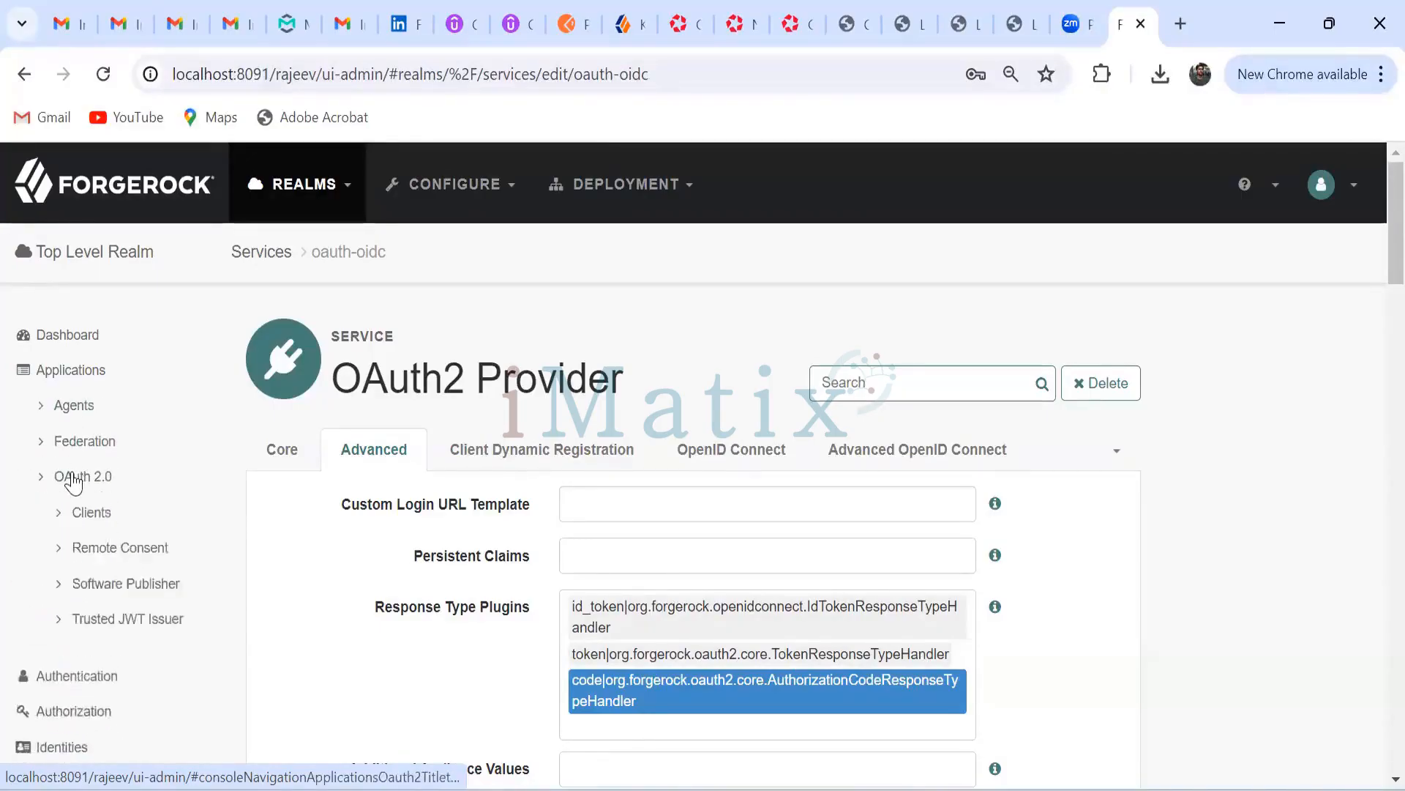
left_click(92, 512)
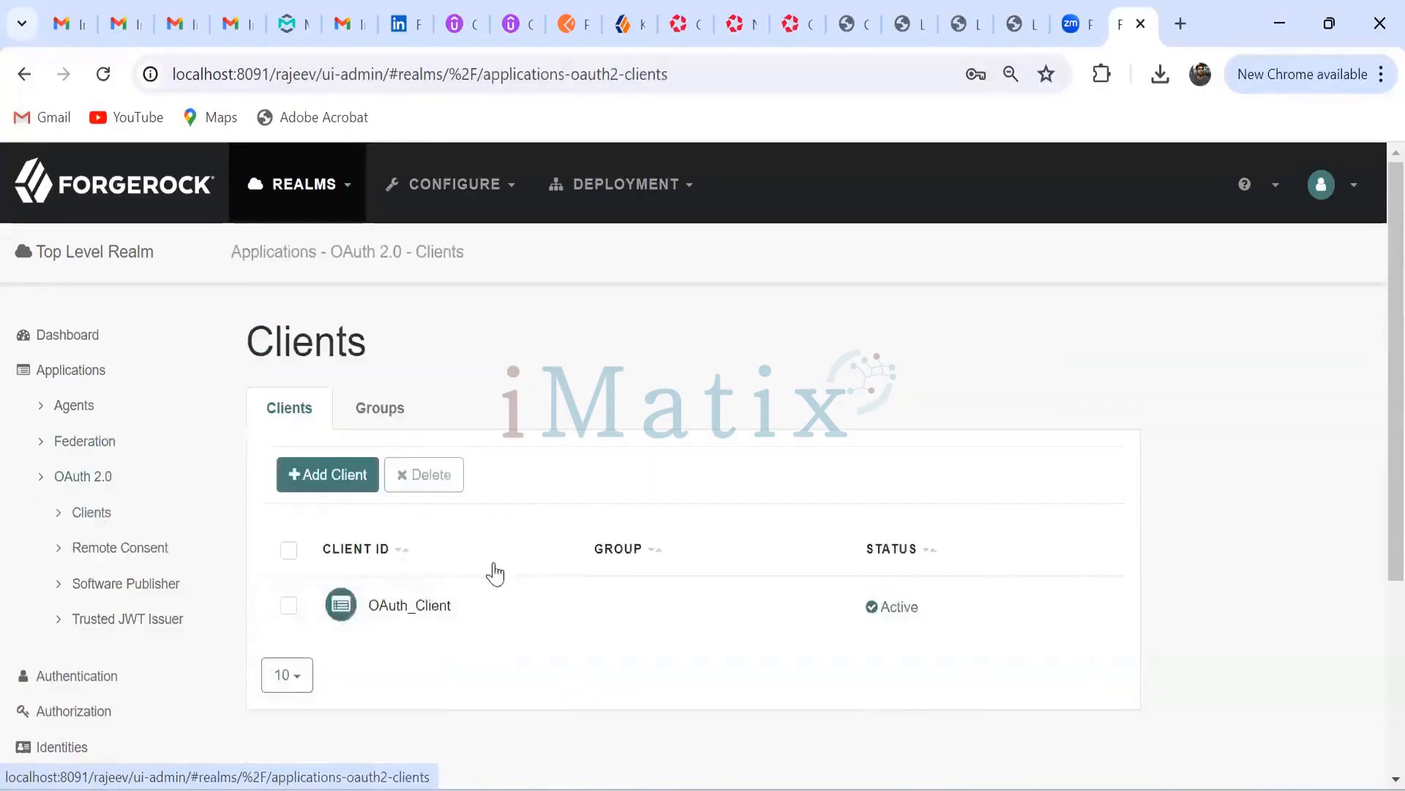
left_click(421, 606)
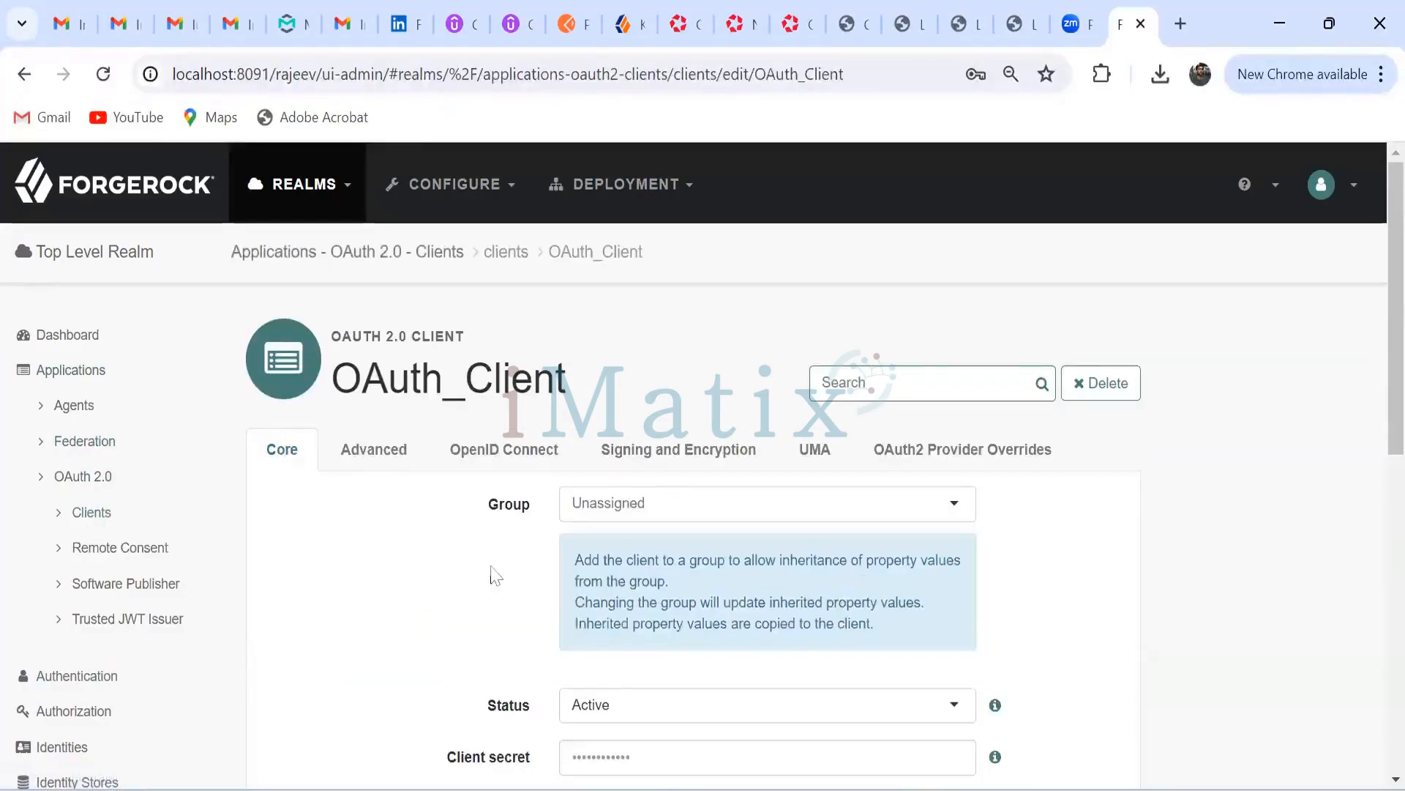
scroll(612, 624, "down", 3)
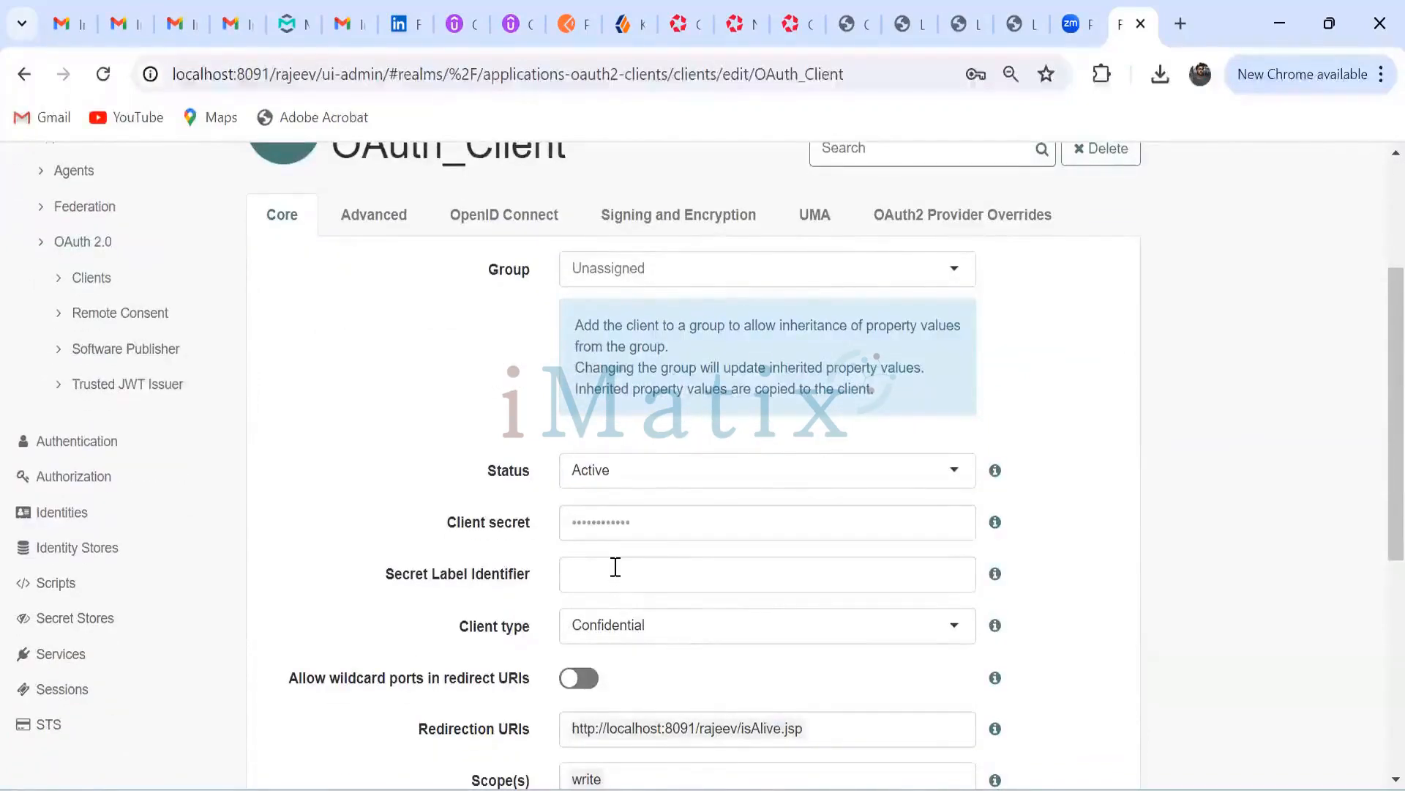
scroll(655, 592, "down", 1)
scroll(655, 592, "down", 2)
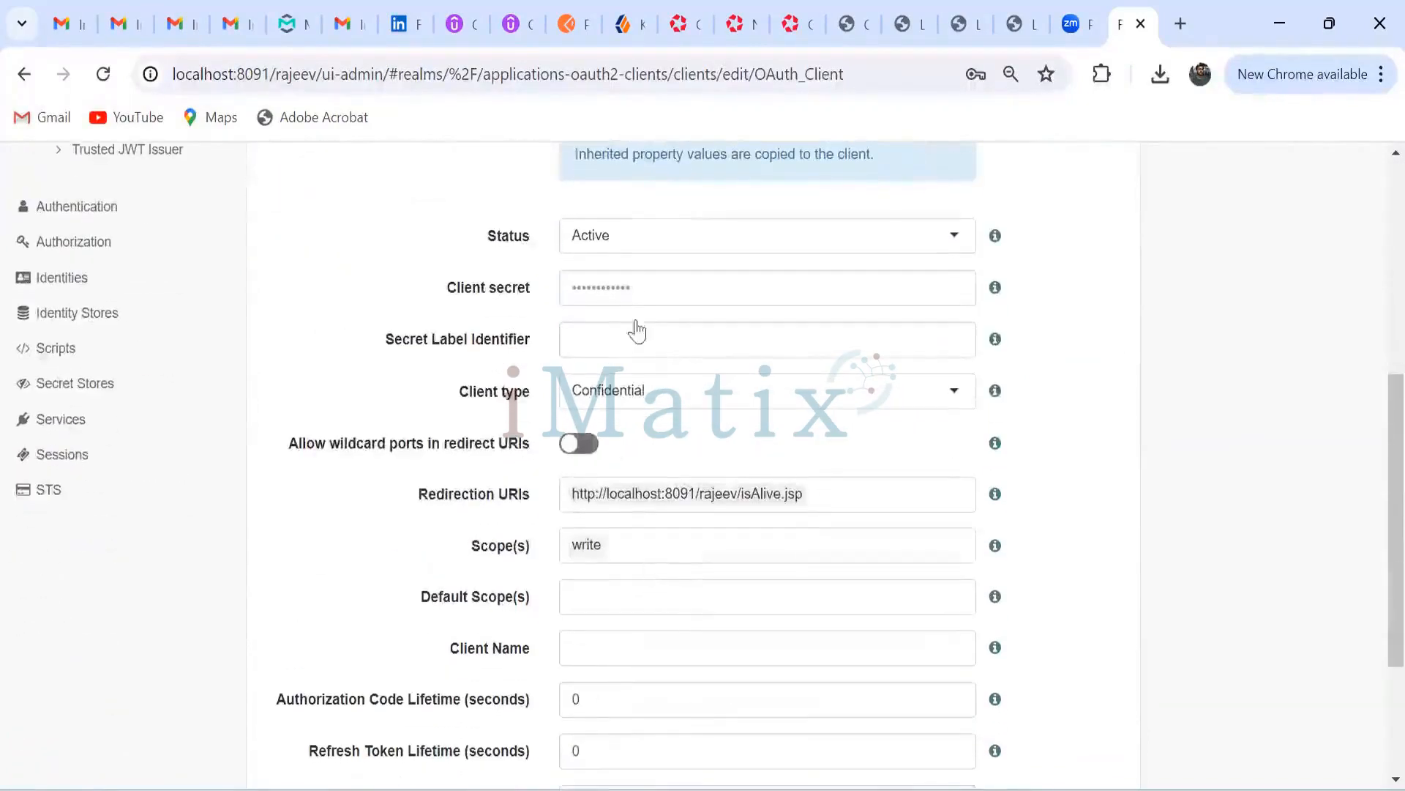
left_click(642, 287)
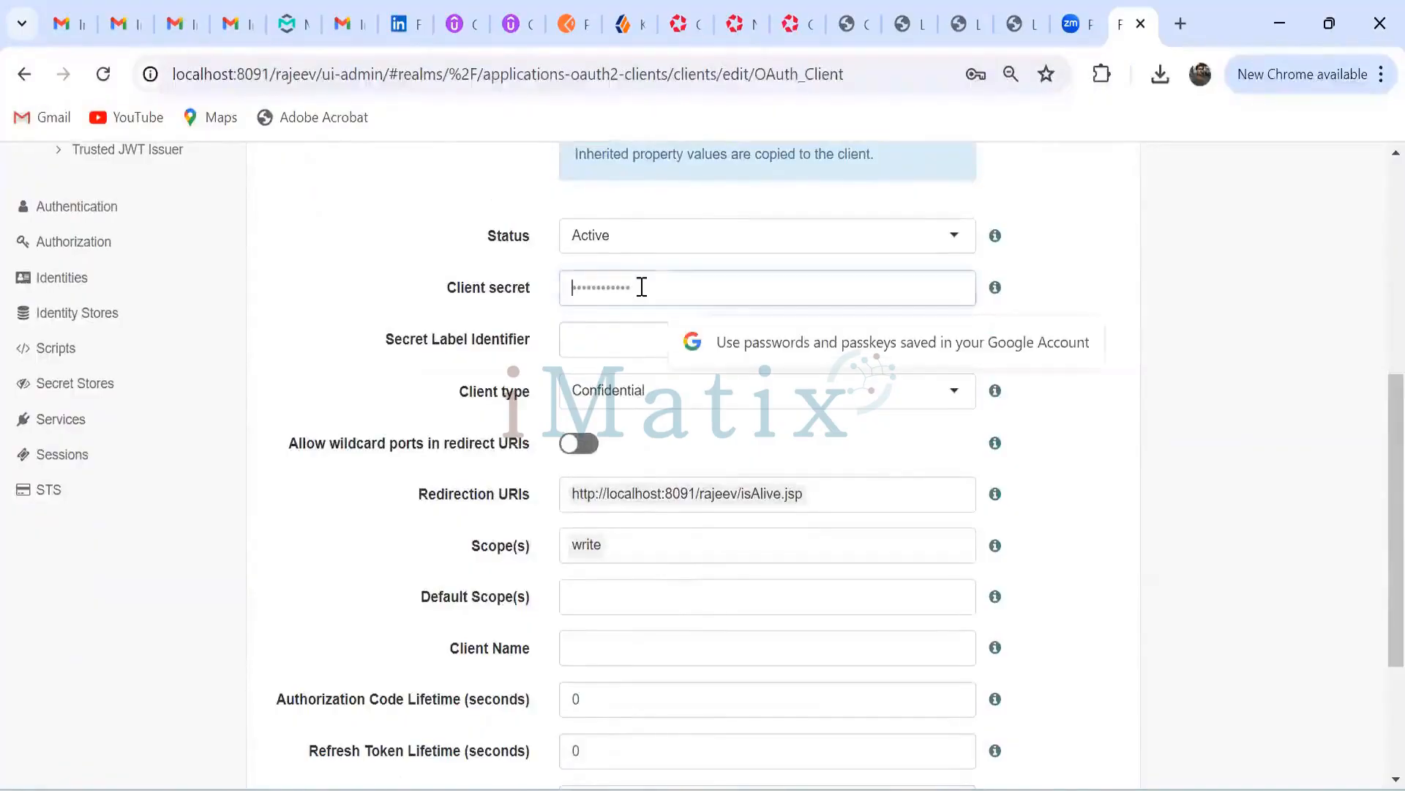
left_click(629, 357)
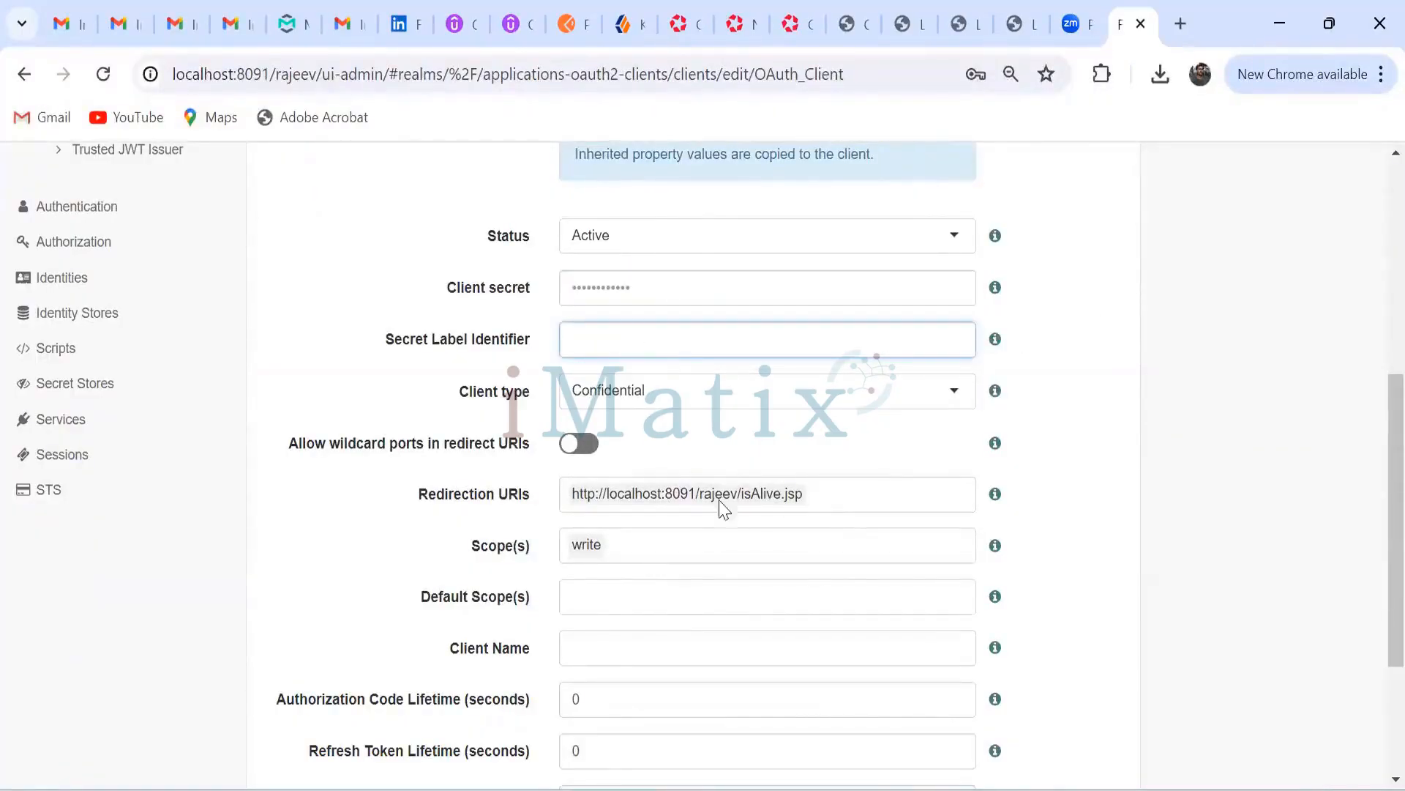
scroll(833, 546, "down", 2)
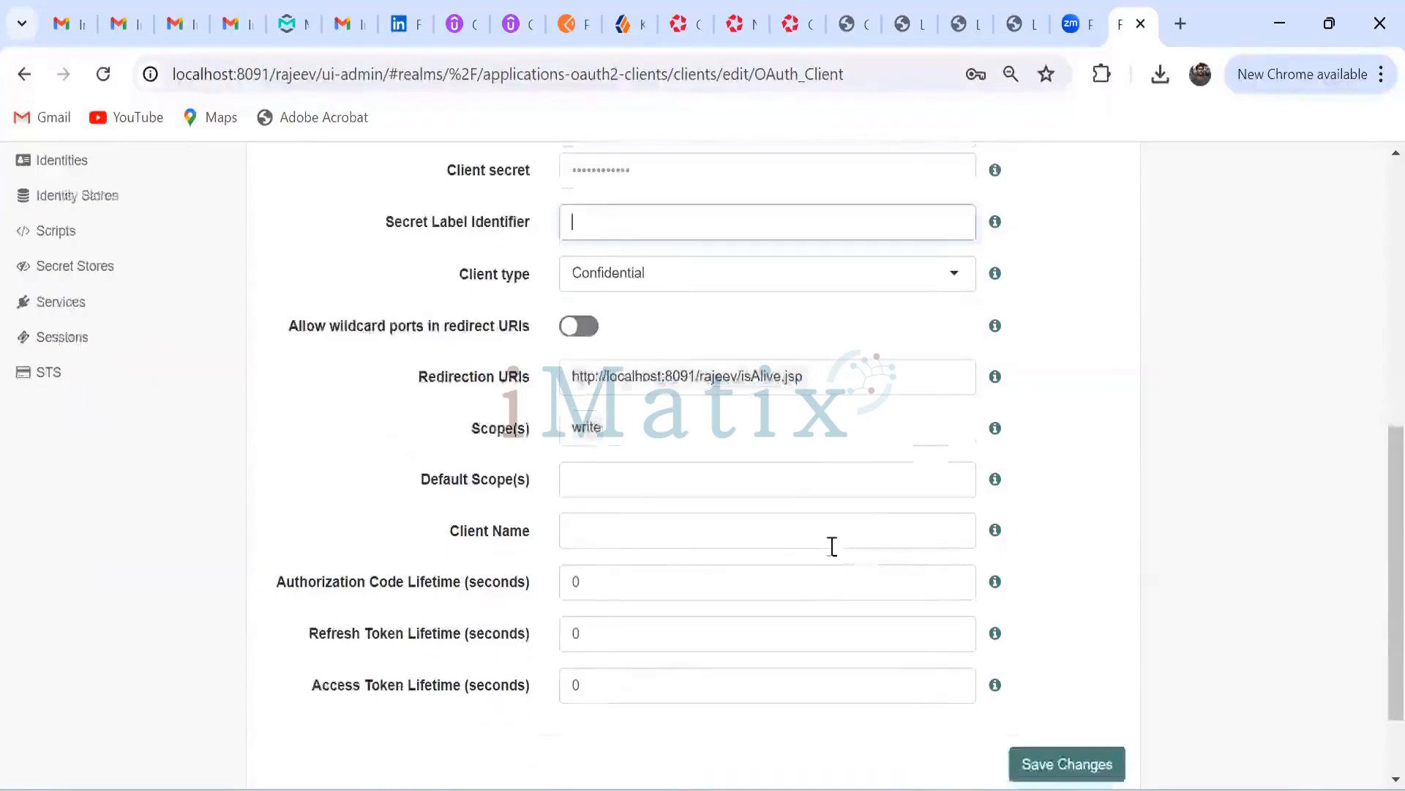
scroll(833, 546, "up", 4)
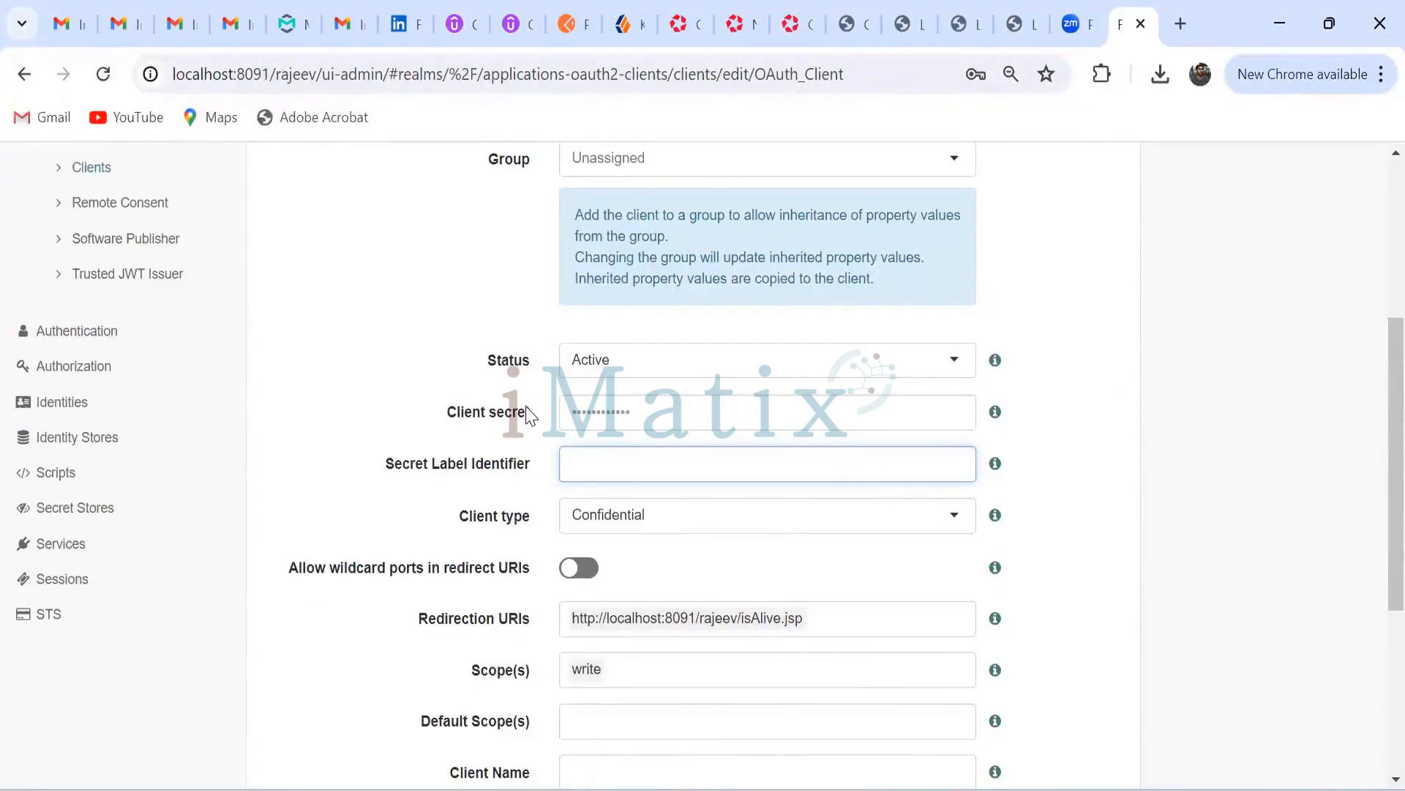
left_click(686, 516)
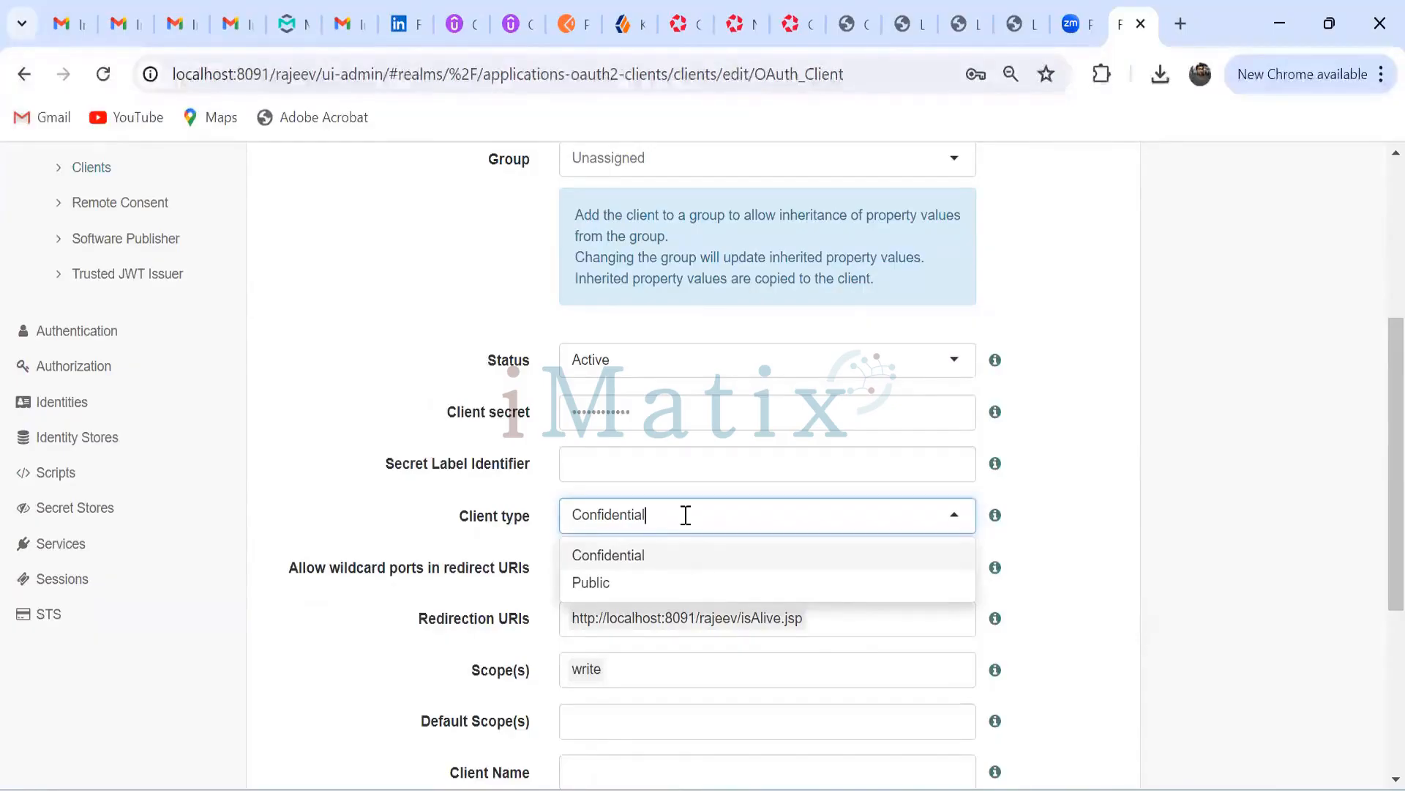
left_click(1047, 520)
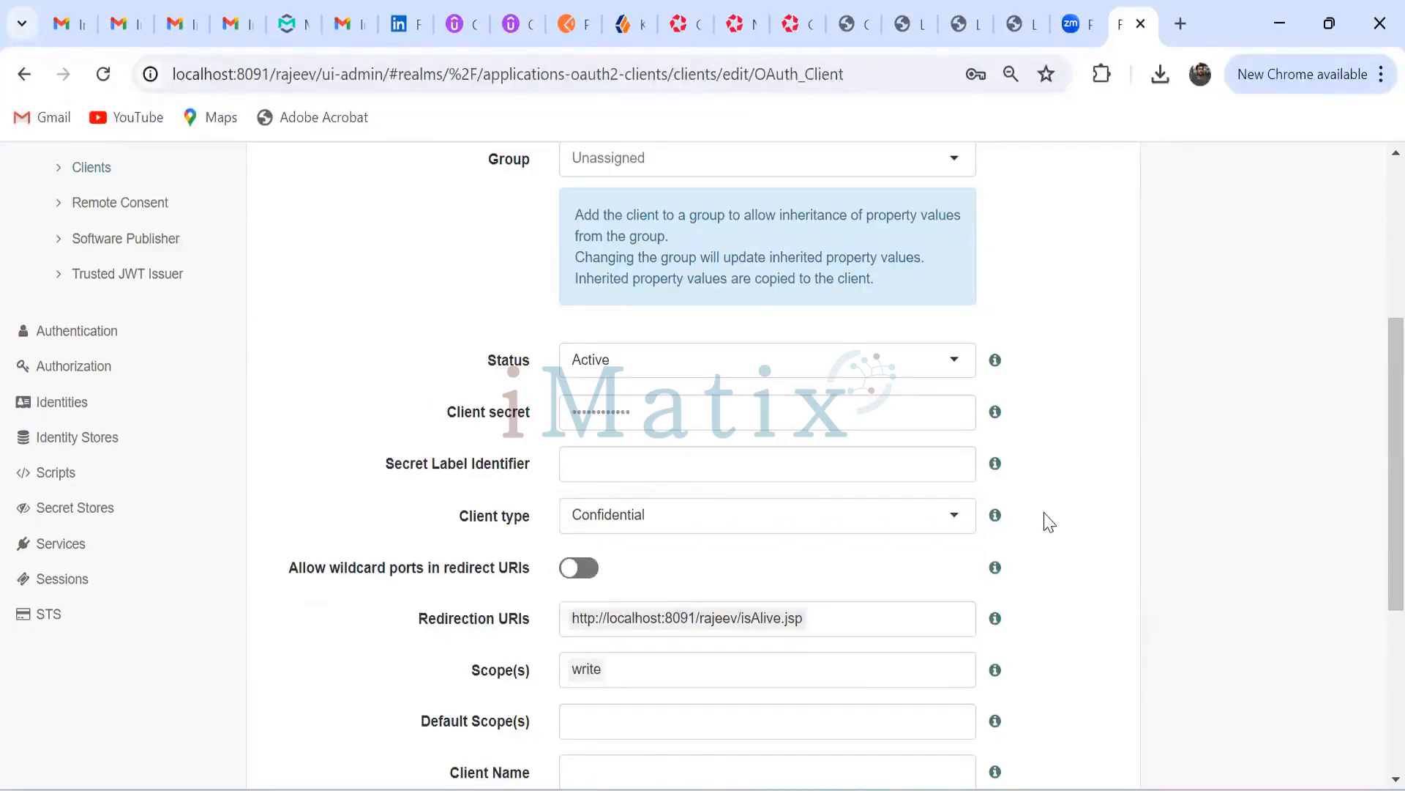
scroll(1057, 521, "down", 2)
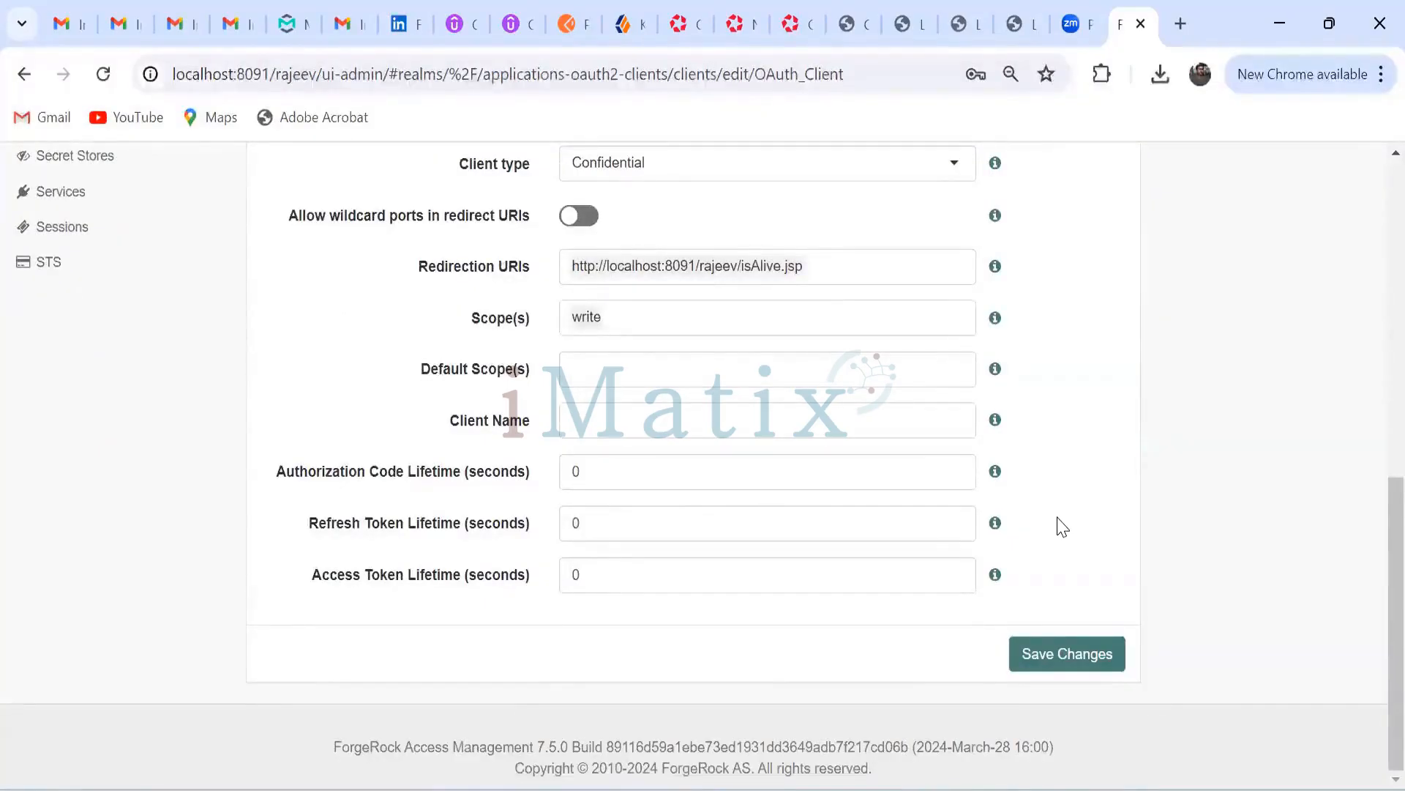
scroll(1062, 525, "up", 2)
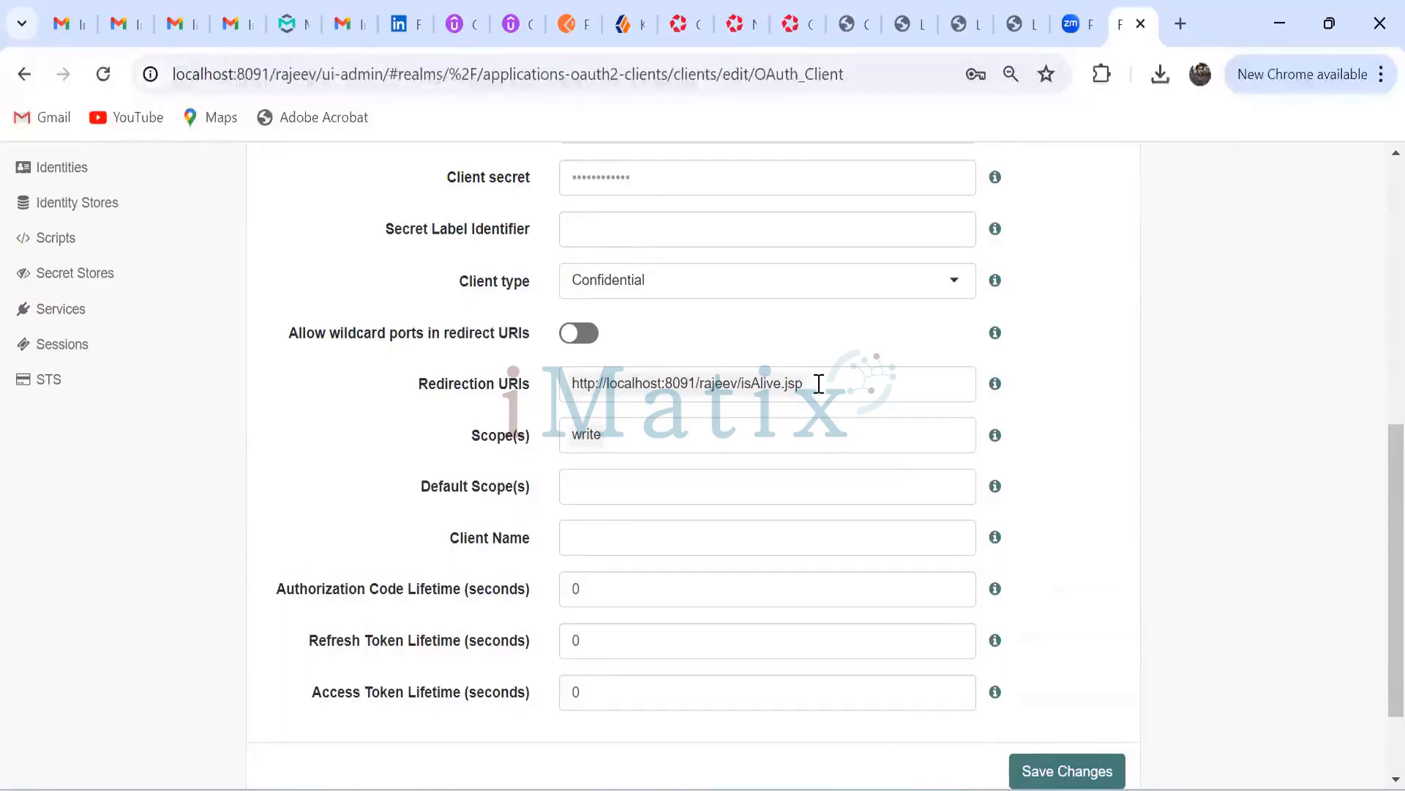
Begin a second redirection URI after isAlive.jsp, fixing a typo and entering https.
left_click(818, 383)
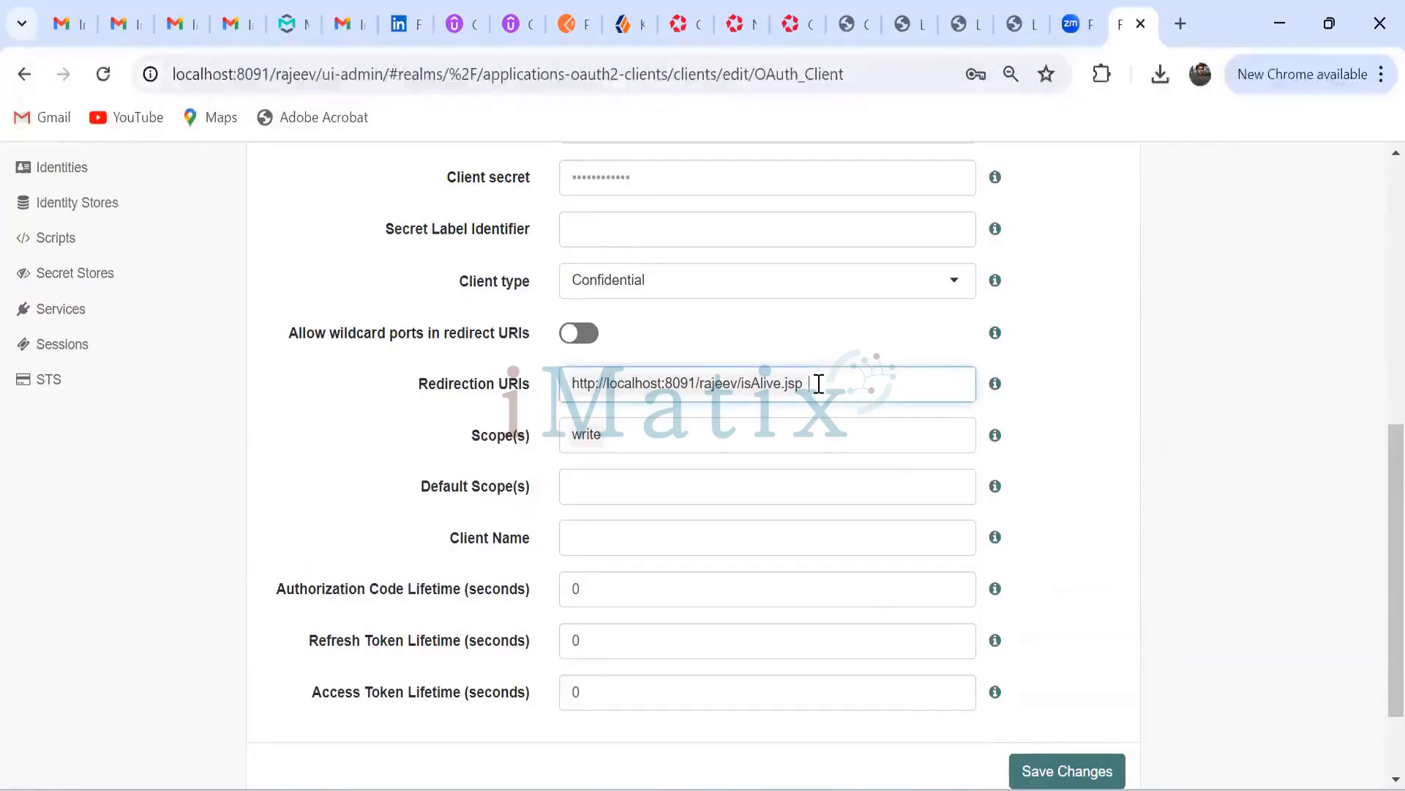
type("goo")
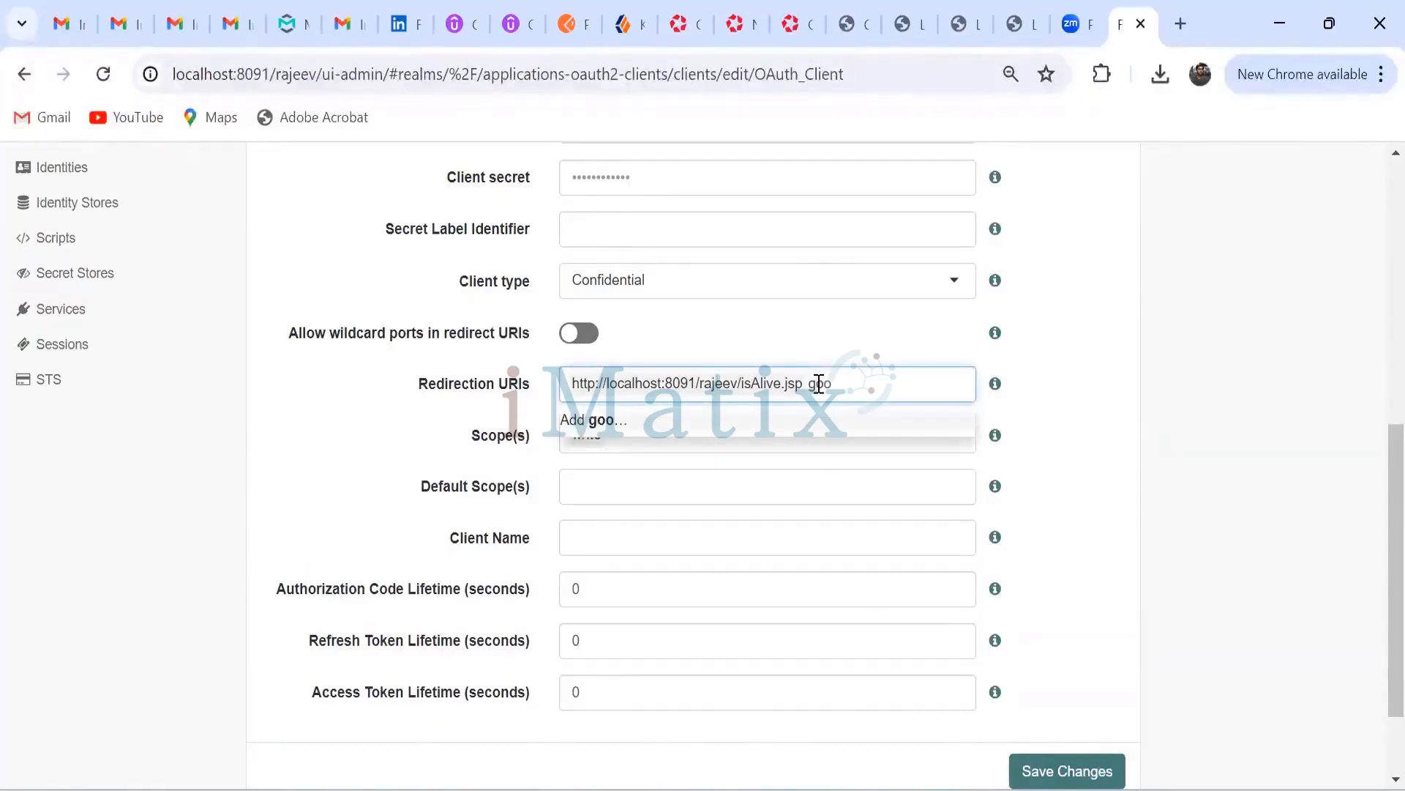
key("BackSpace")
key("BackSpace")
key("BackSpace")
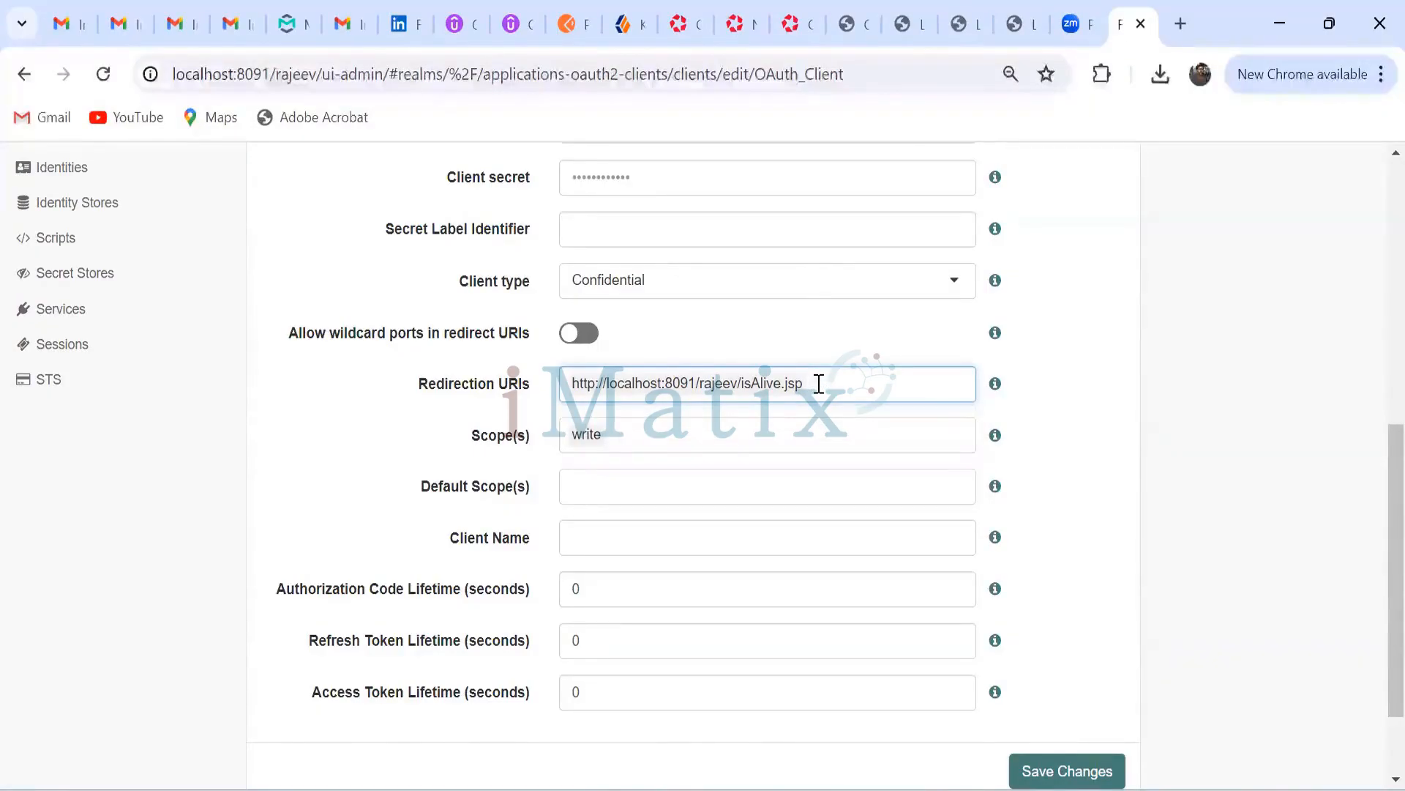
type("ht")
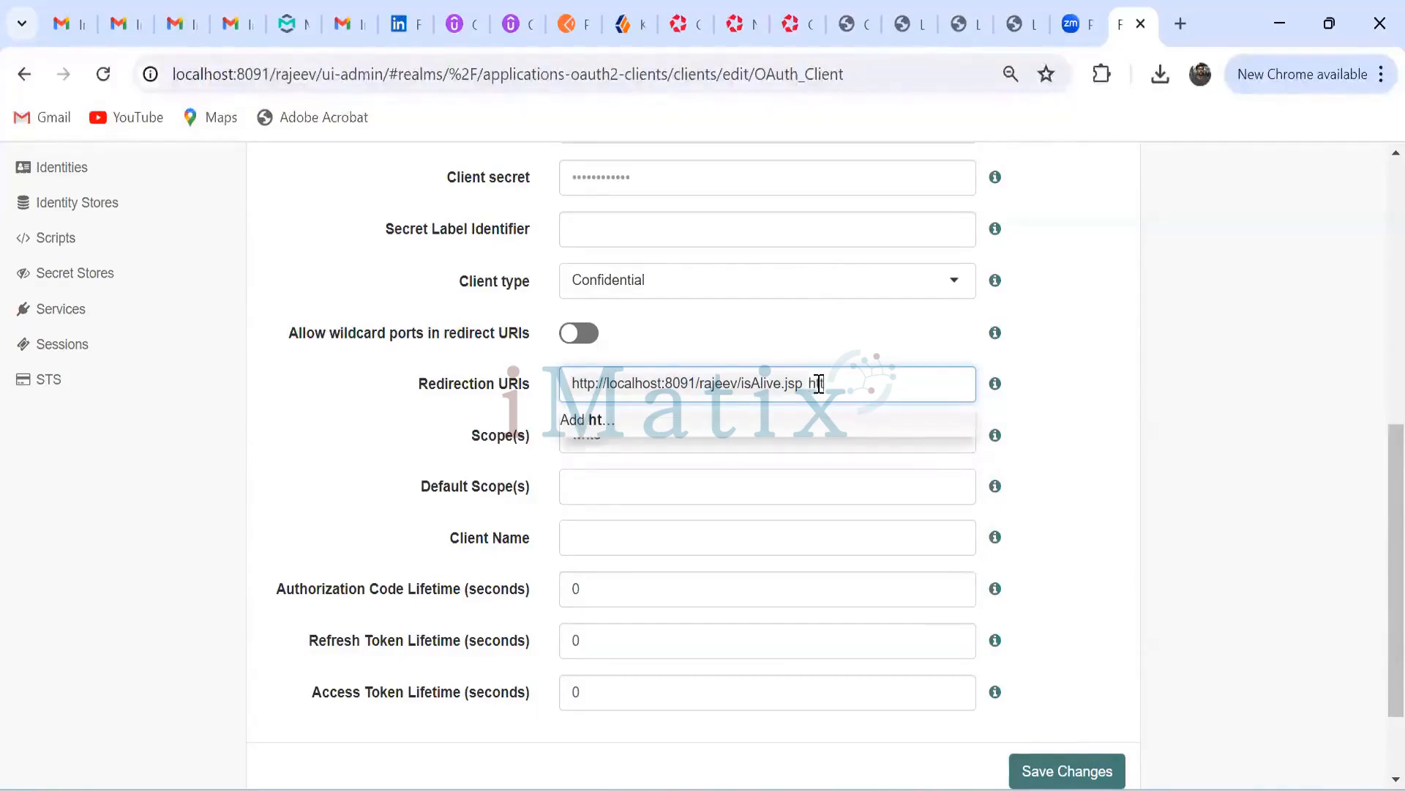
type("tps:")
left_click(1173, 33)
Search for google, open google.com and copy its address, then minimize Chrome.
left_click(762, 75)
type("g")
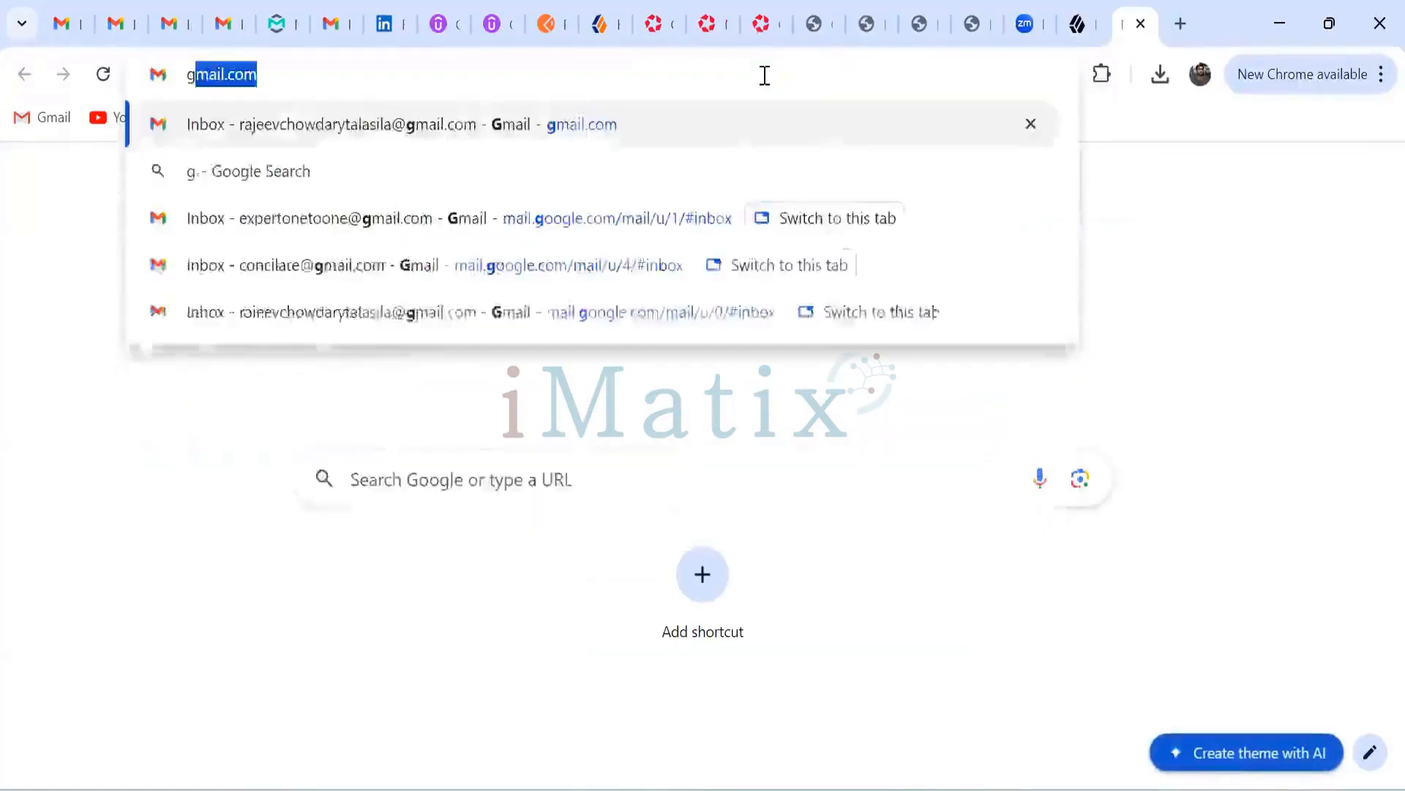
type("oog")
key("Return")
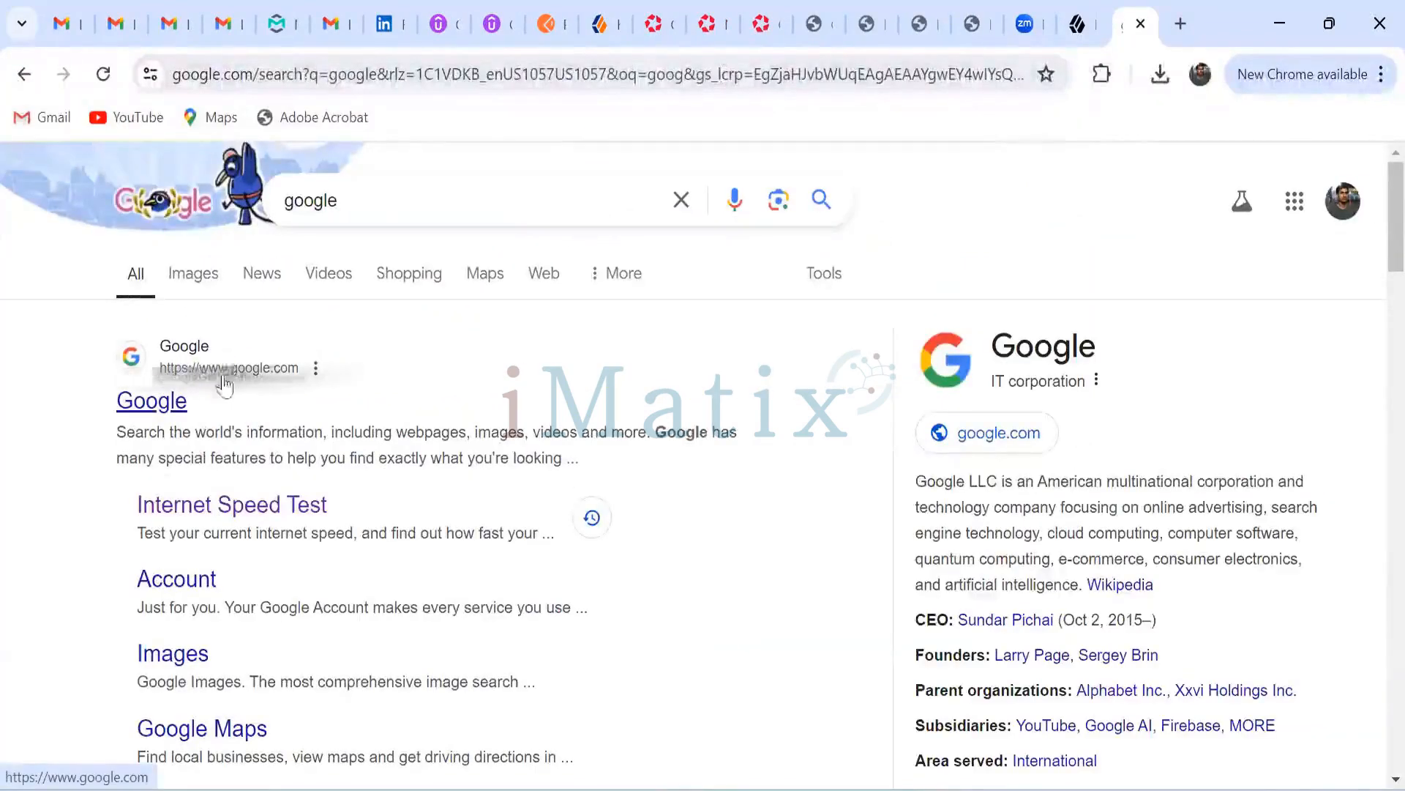
left_click(166, 410)
left_click(274, 74)
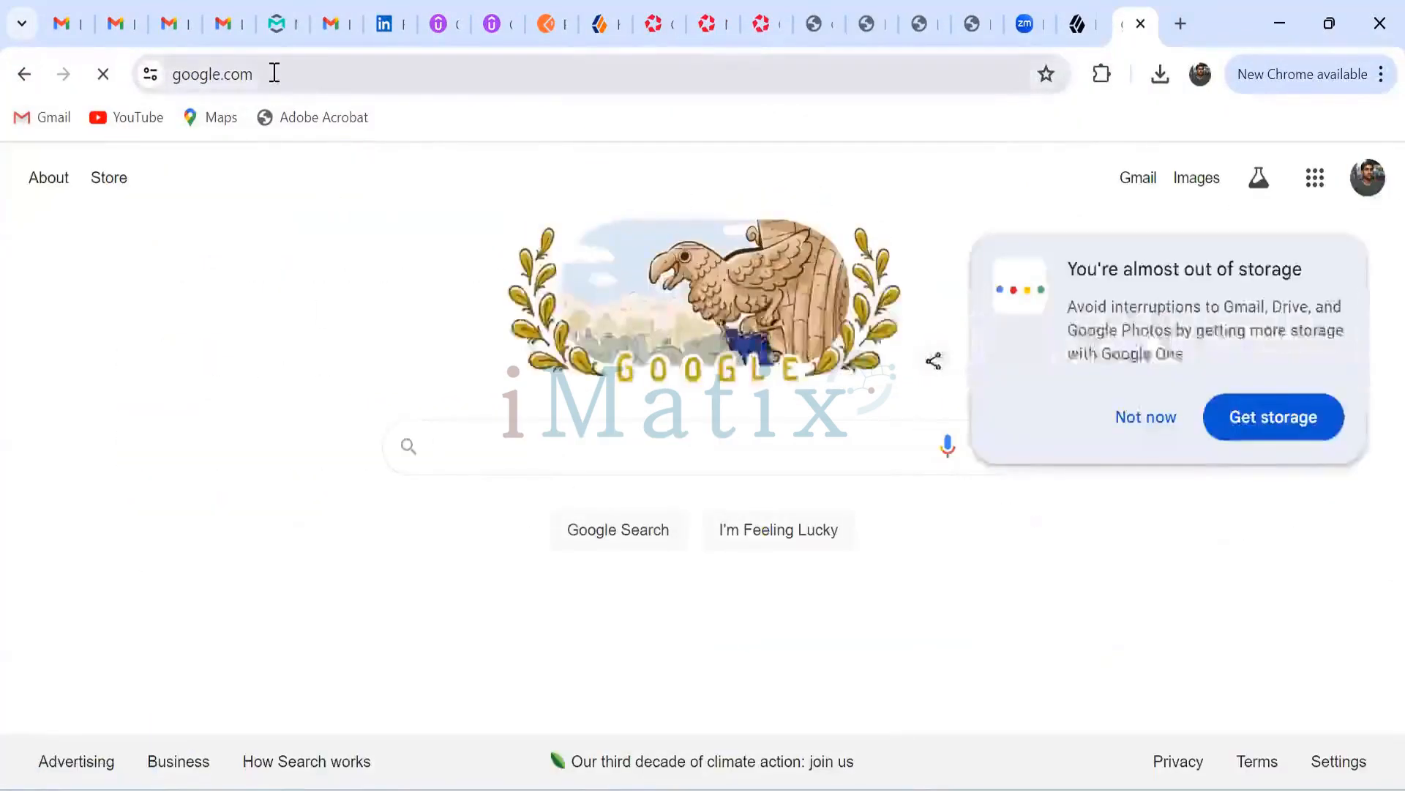
left_click(274, 73)
double_click(274, 74)
key("ctrl+c")
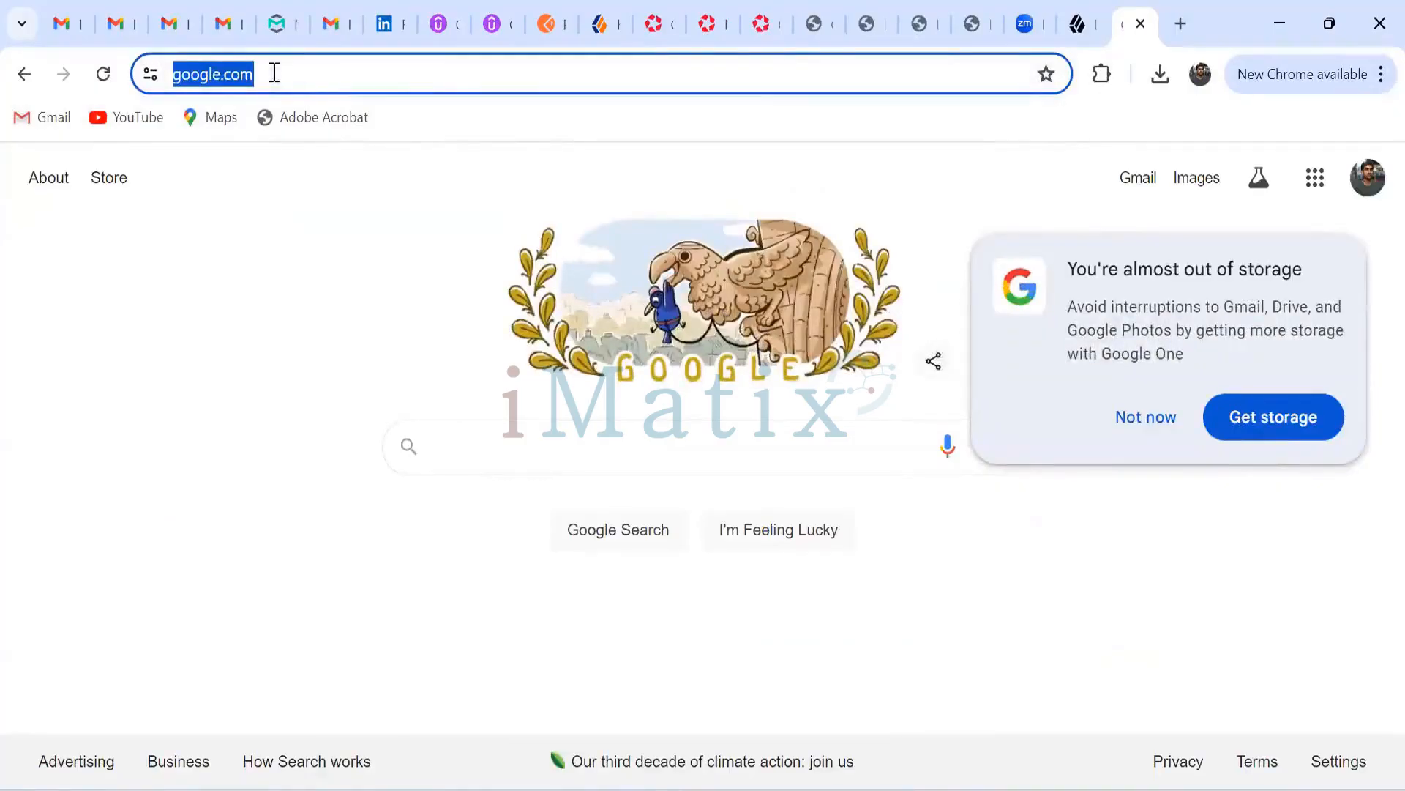
left_click(1124, 419)
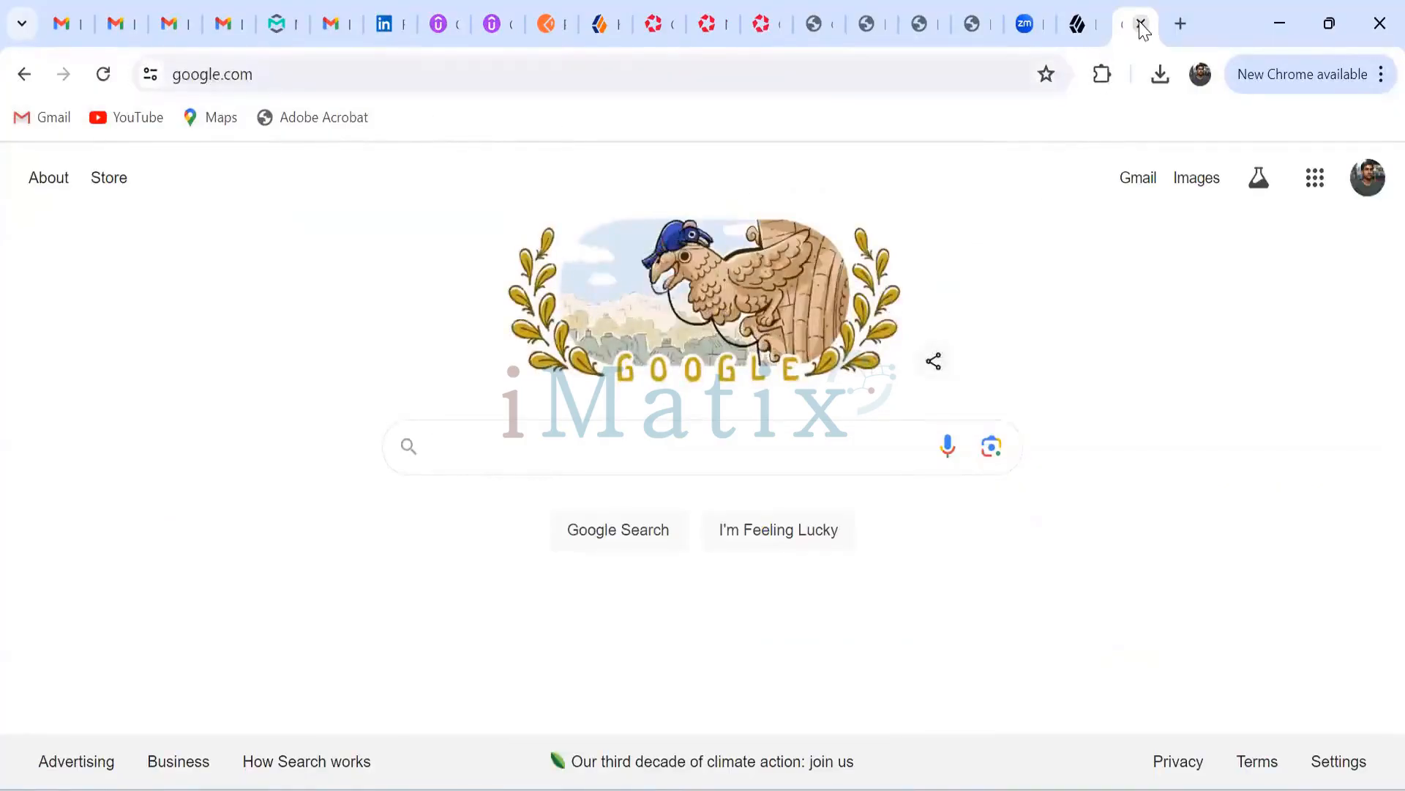
left_click(1280, 23)
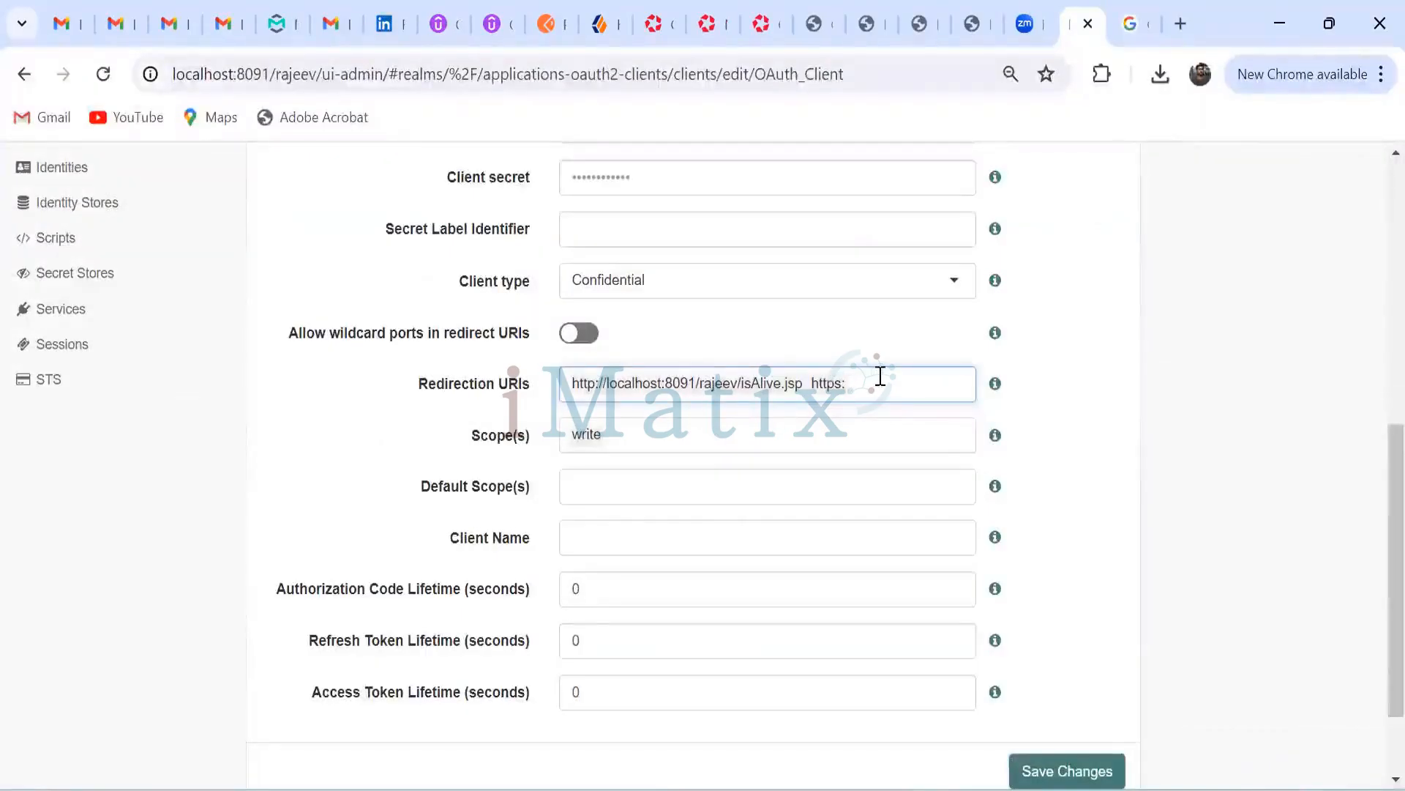
key("ctrl+v")
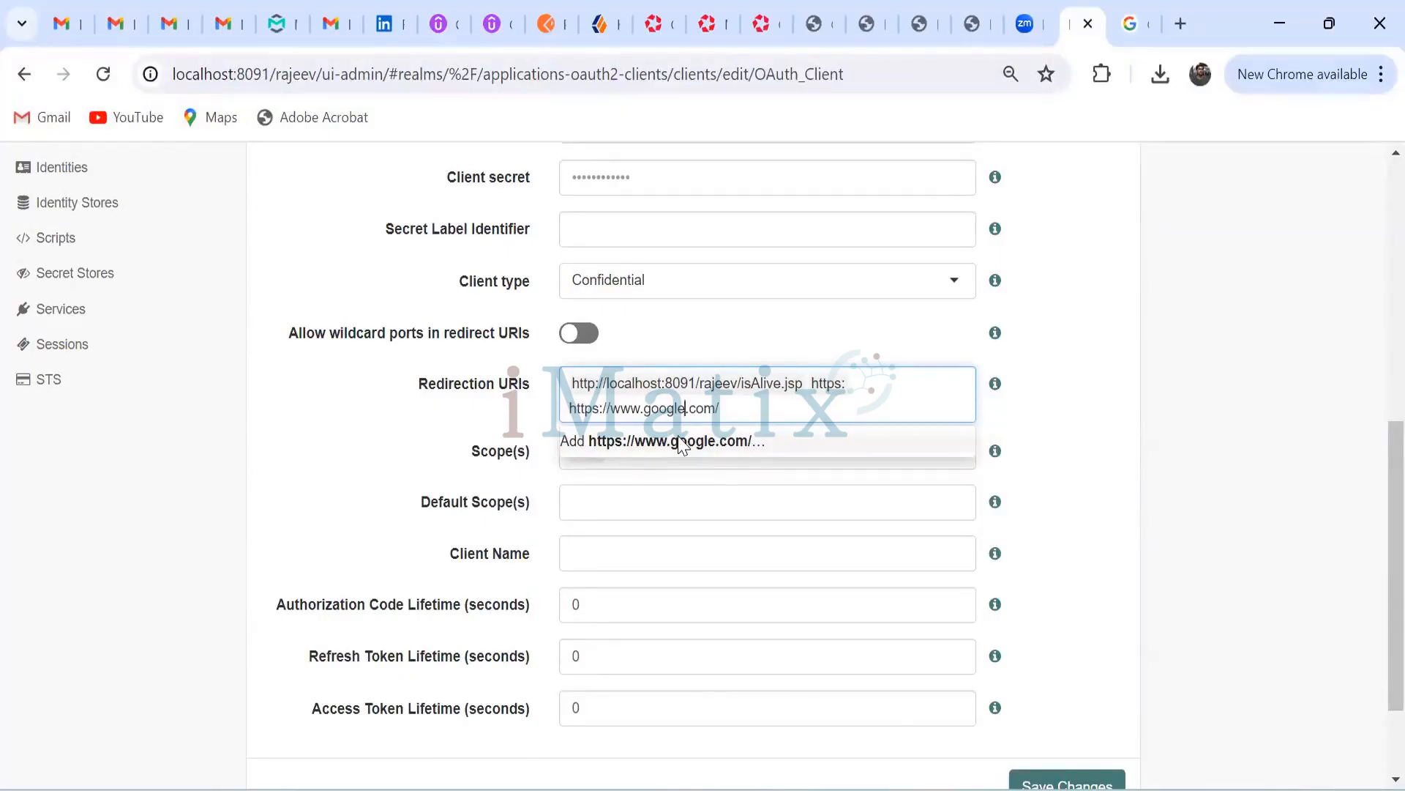
key("Left")
key("Left")
key("Left")
key("Left")
key("Left")
key("Left")
key("Left")
key("Left")
key("Left")
key("BackSpace")
key("BackSpace")
key("BackSpace")
key("BackSpace")
key("BackSpace")
key("BackSpace")
key("BackSpace")
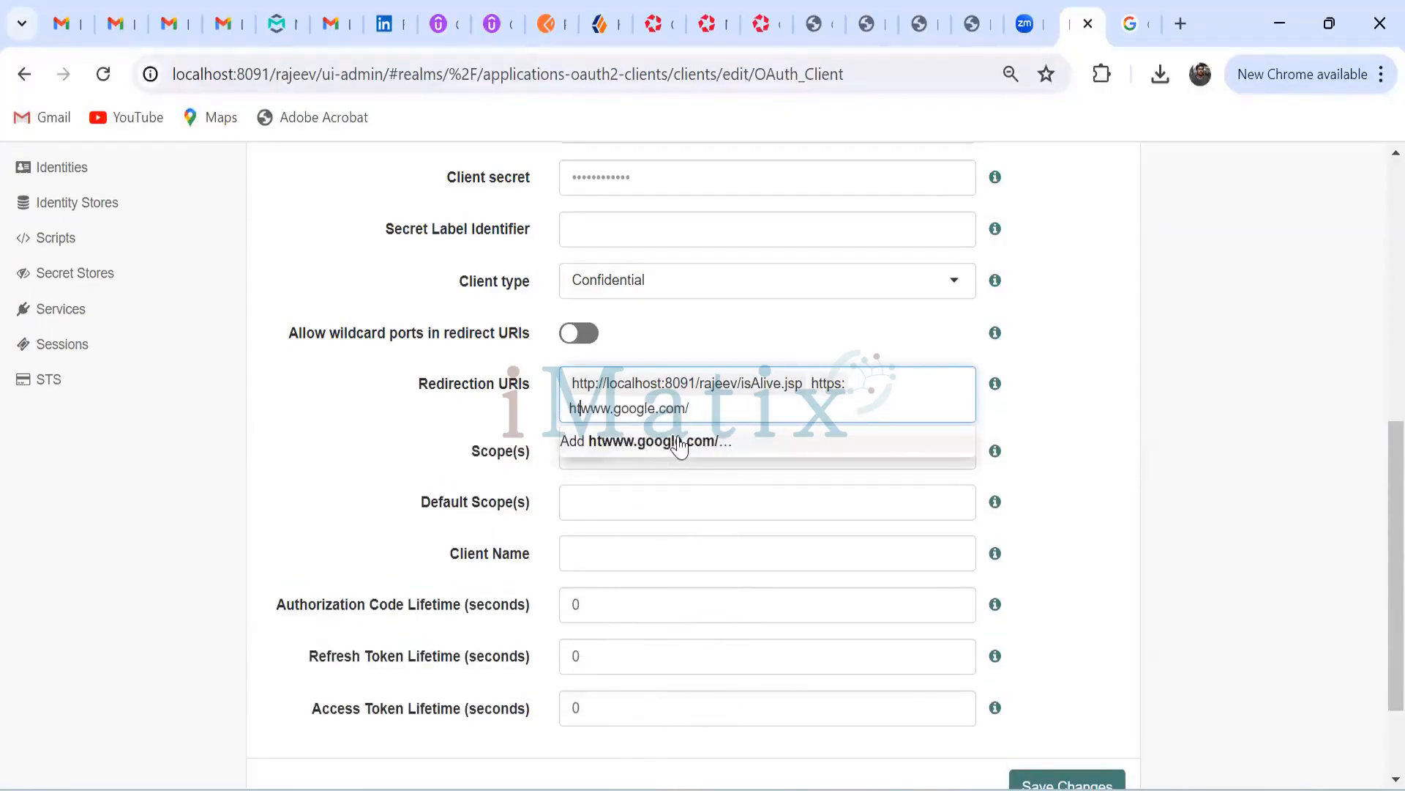
key("BackSpace")
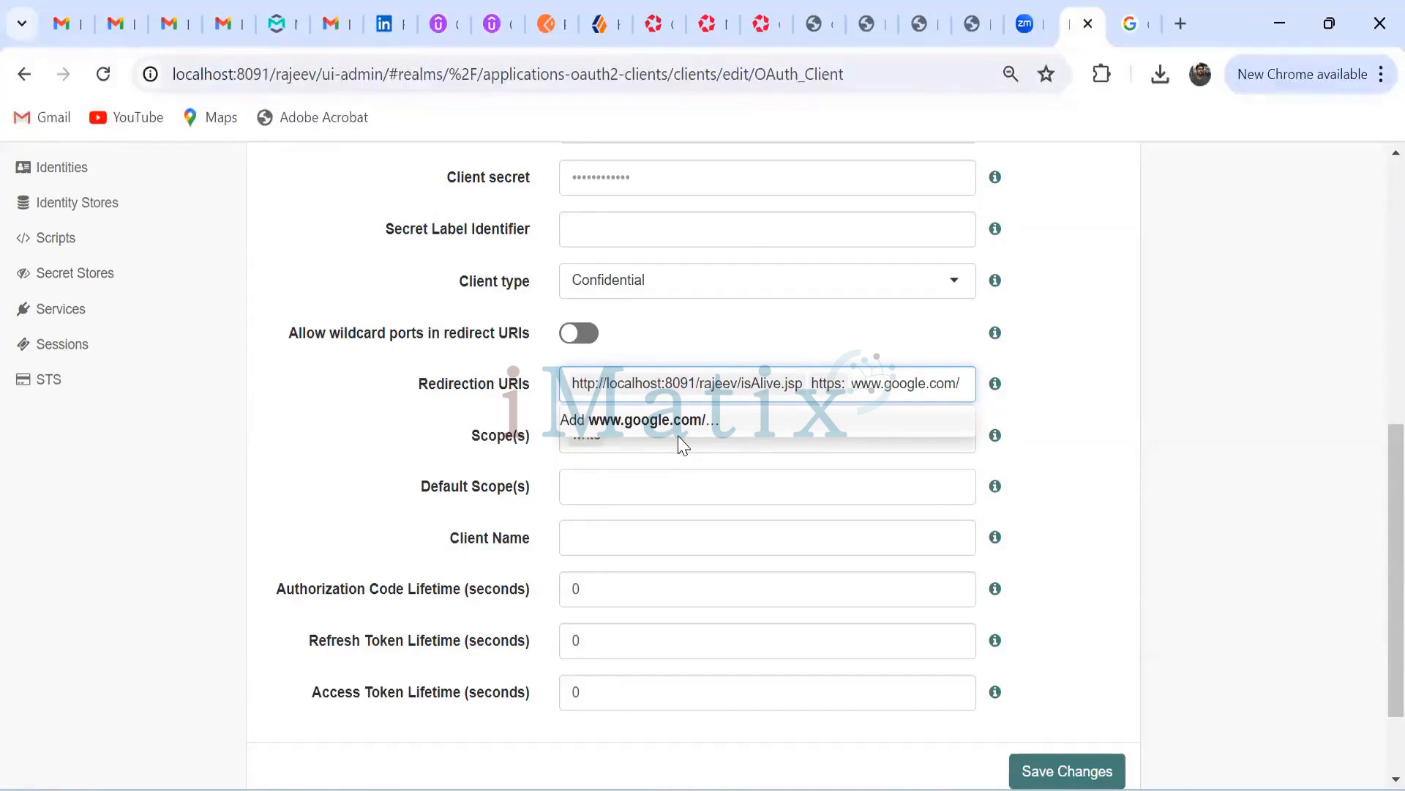
type("//")
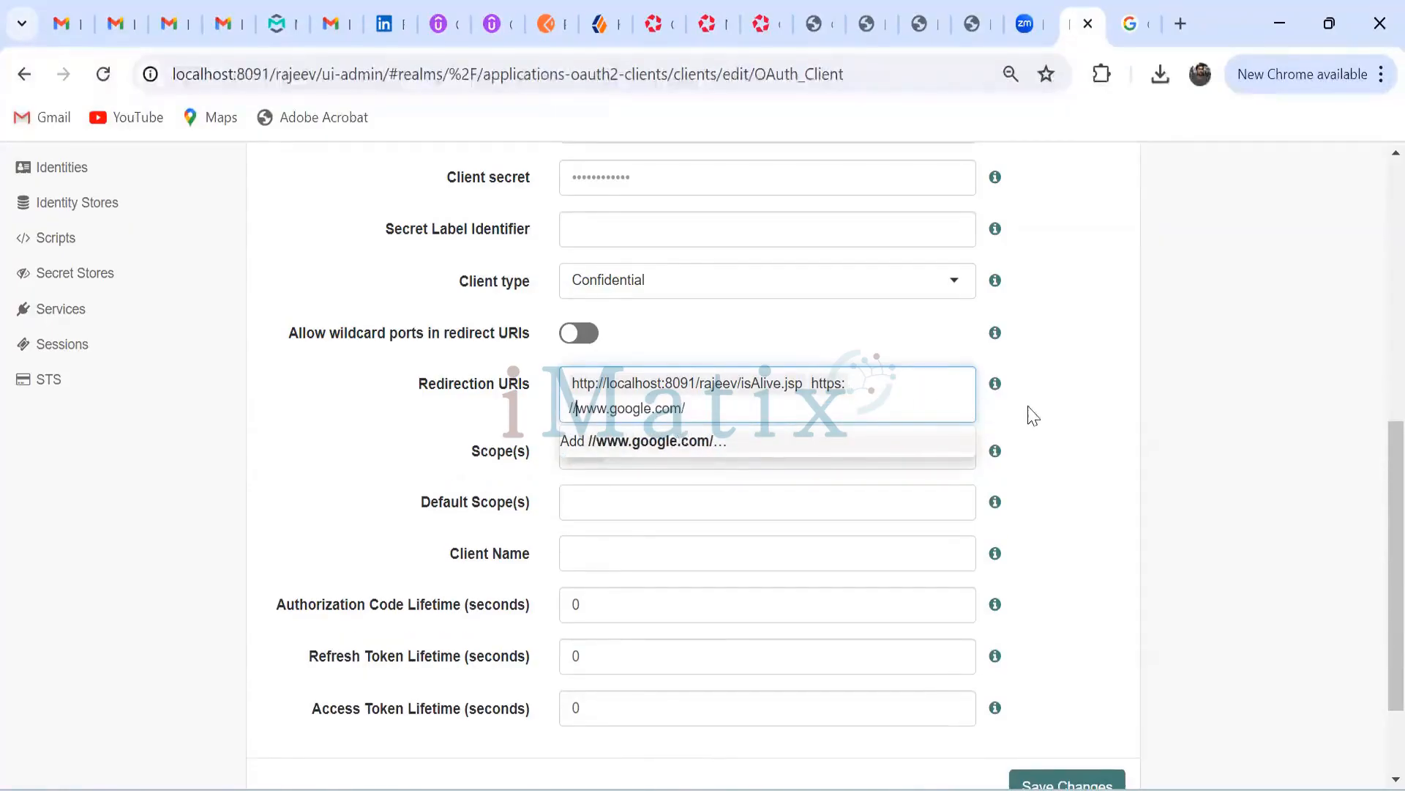
left_click(1034, 417)
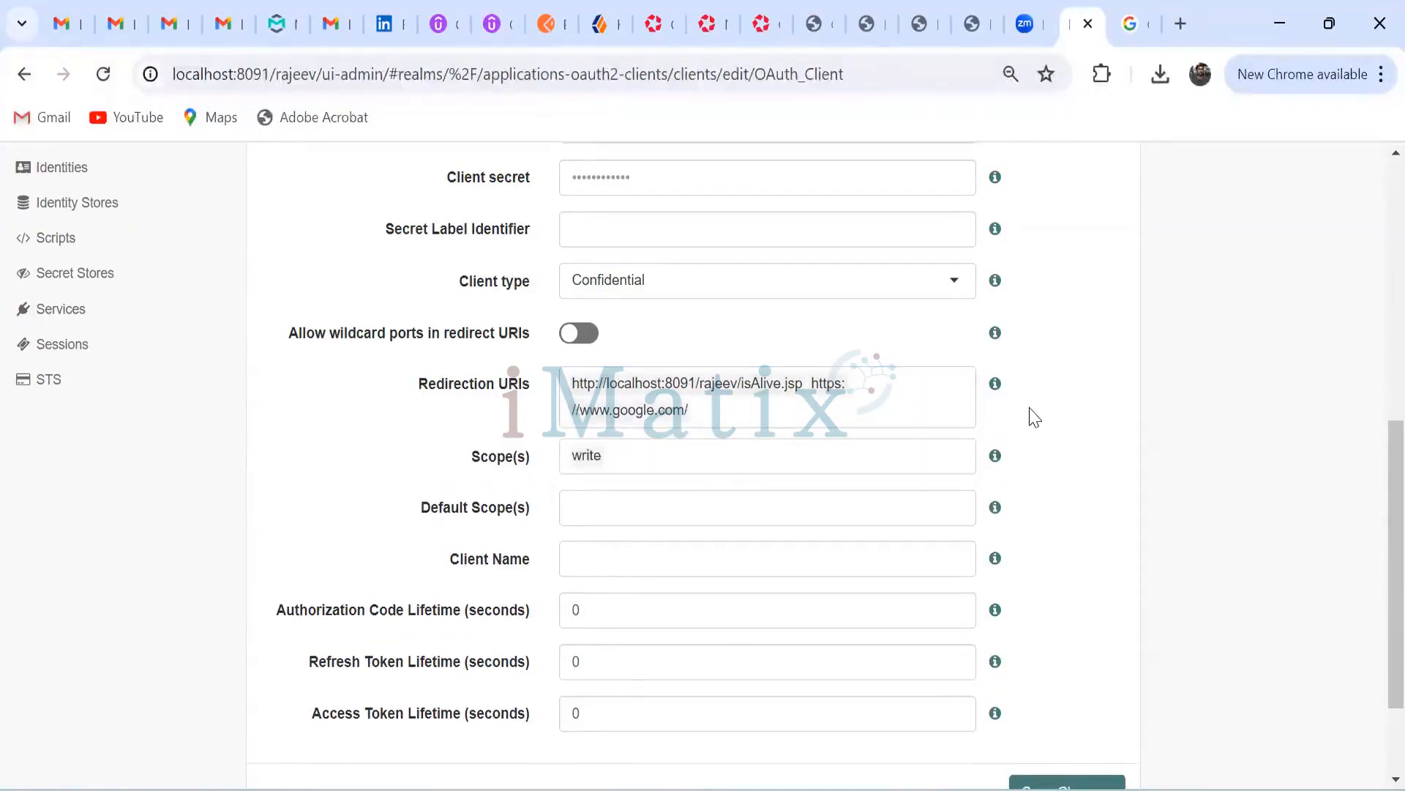
left_click(760, 409)
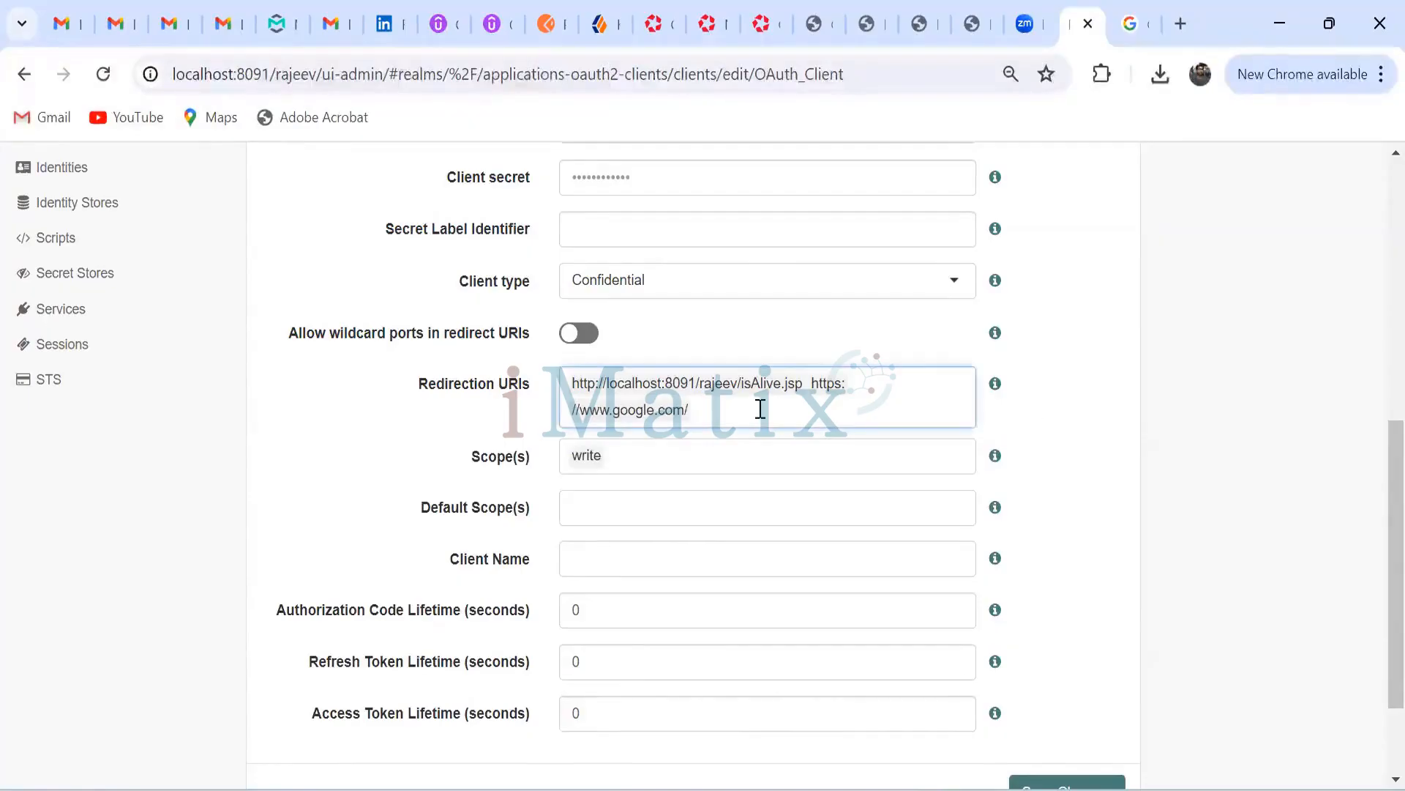
key("BackSpace")
key("BackSpace")
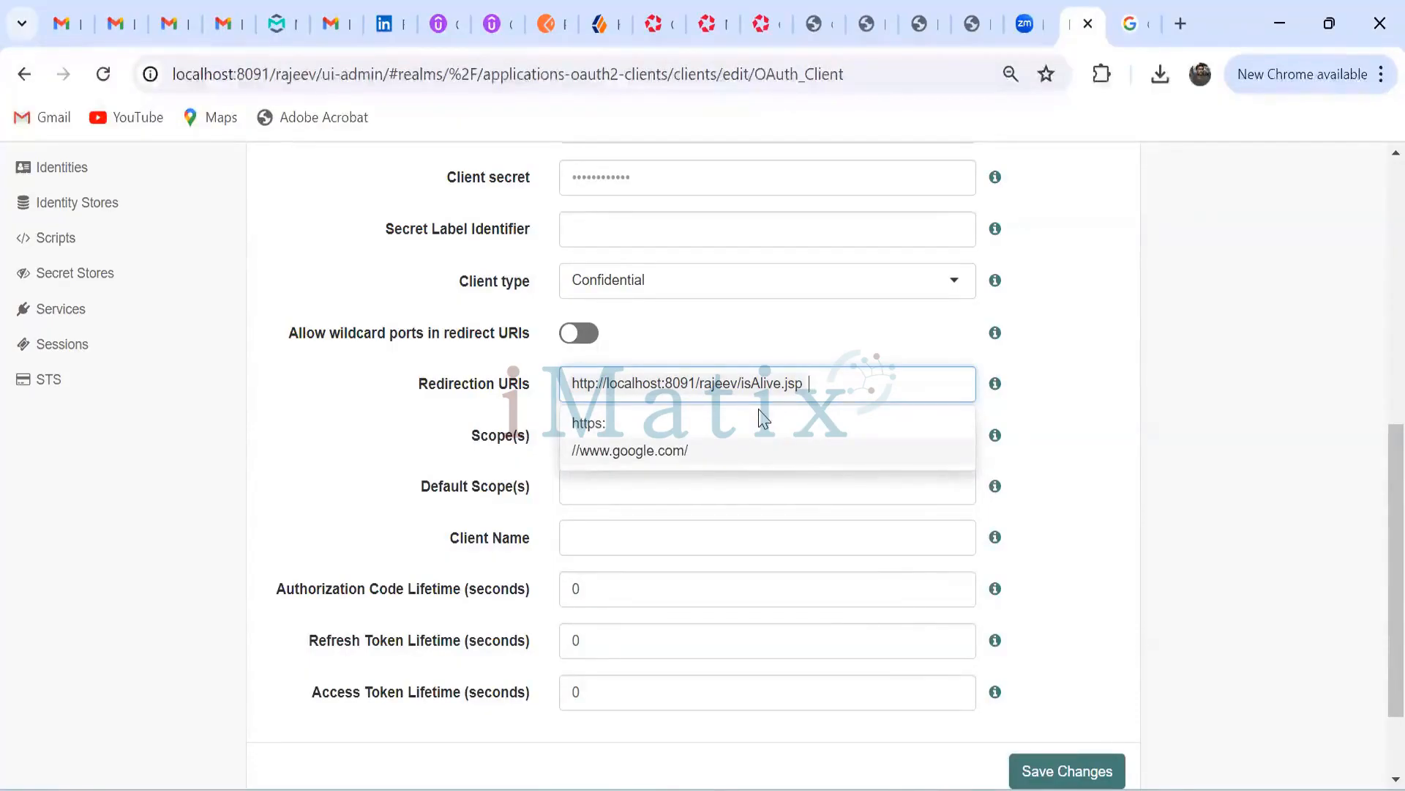
key("ctrl+v")
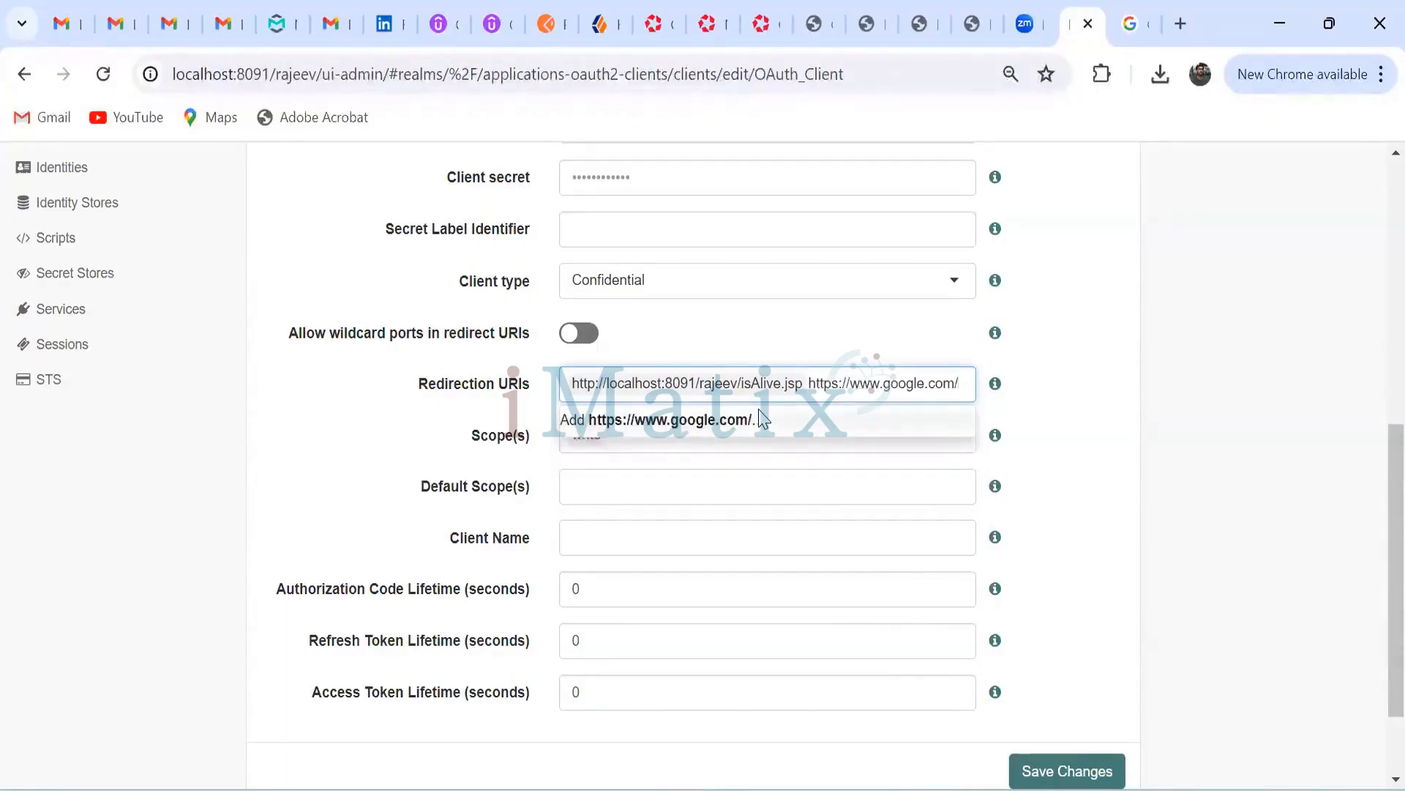
left_click(1051, 429)
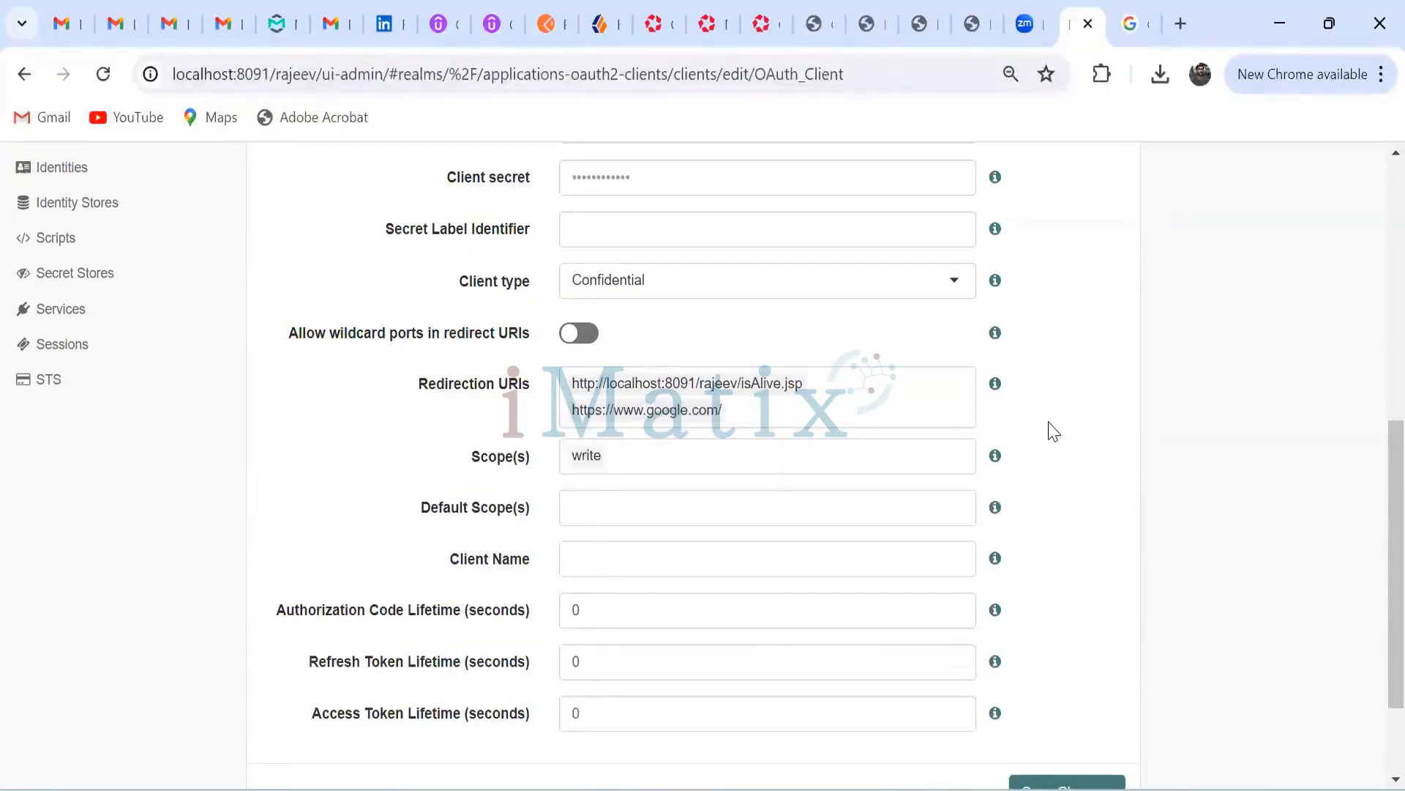
scroll(1045, 534, "down", 2)
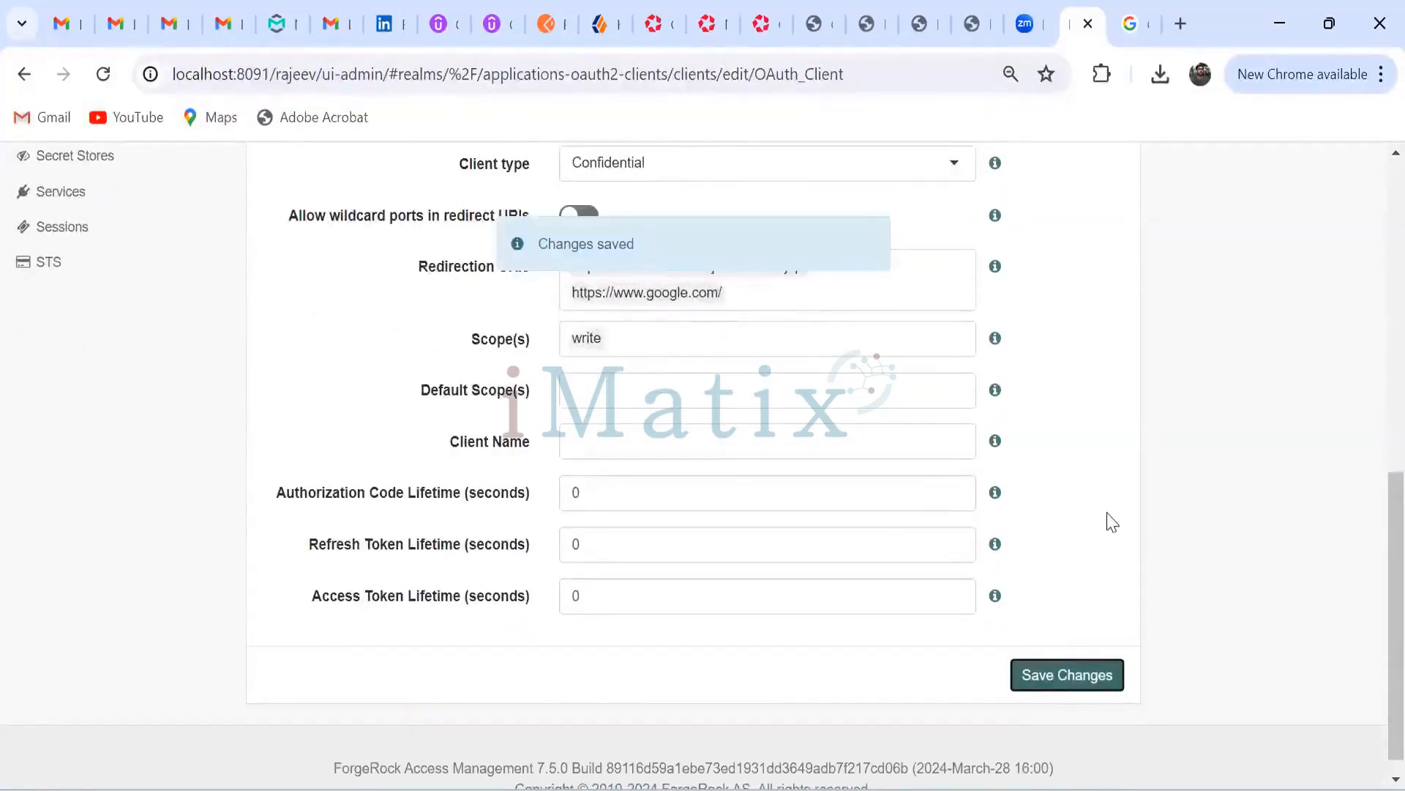
scroll(1100, 512, "up", 2)
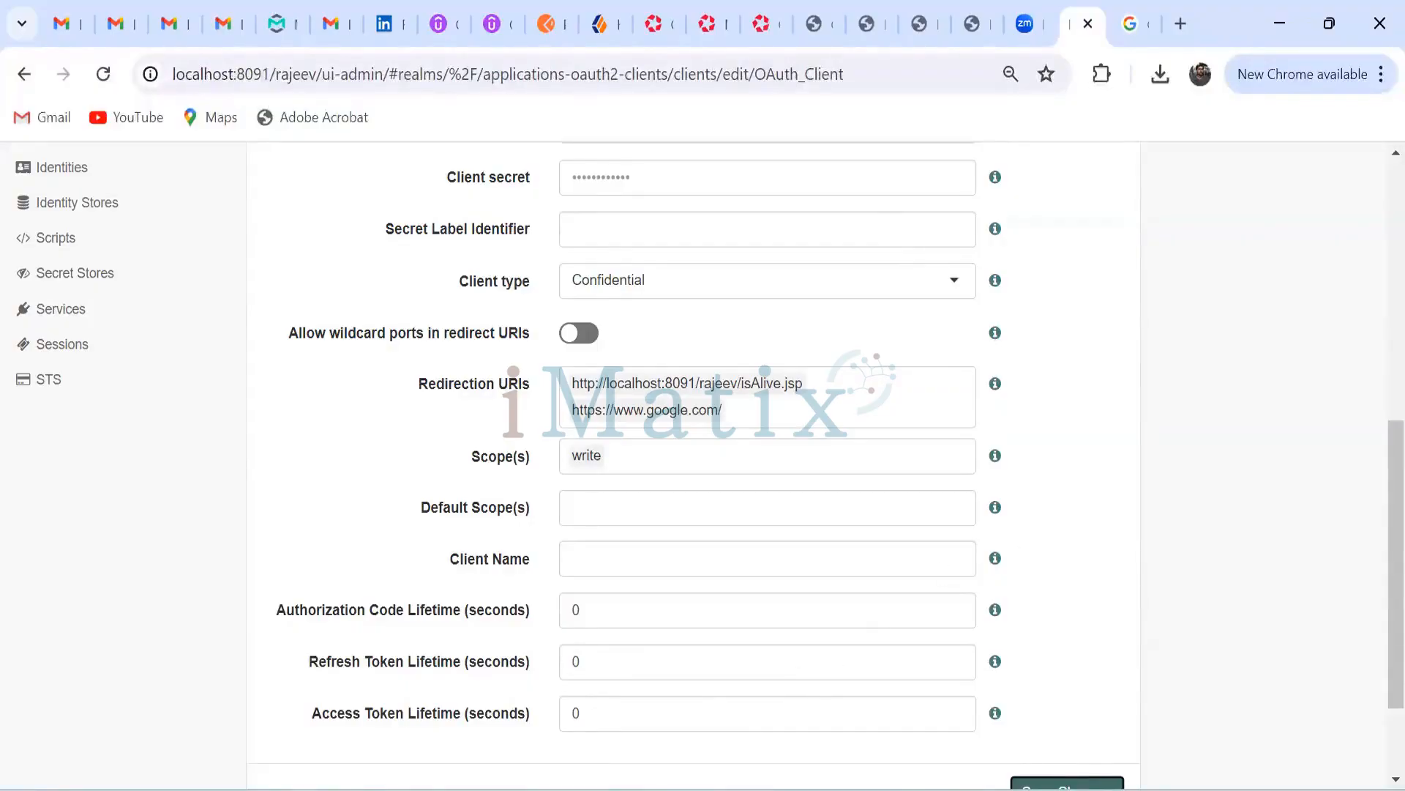
left_click(631, 789)
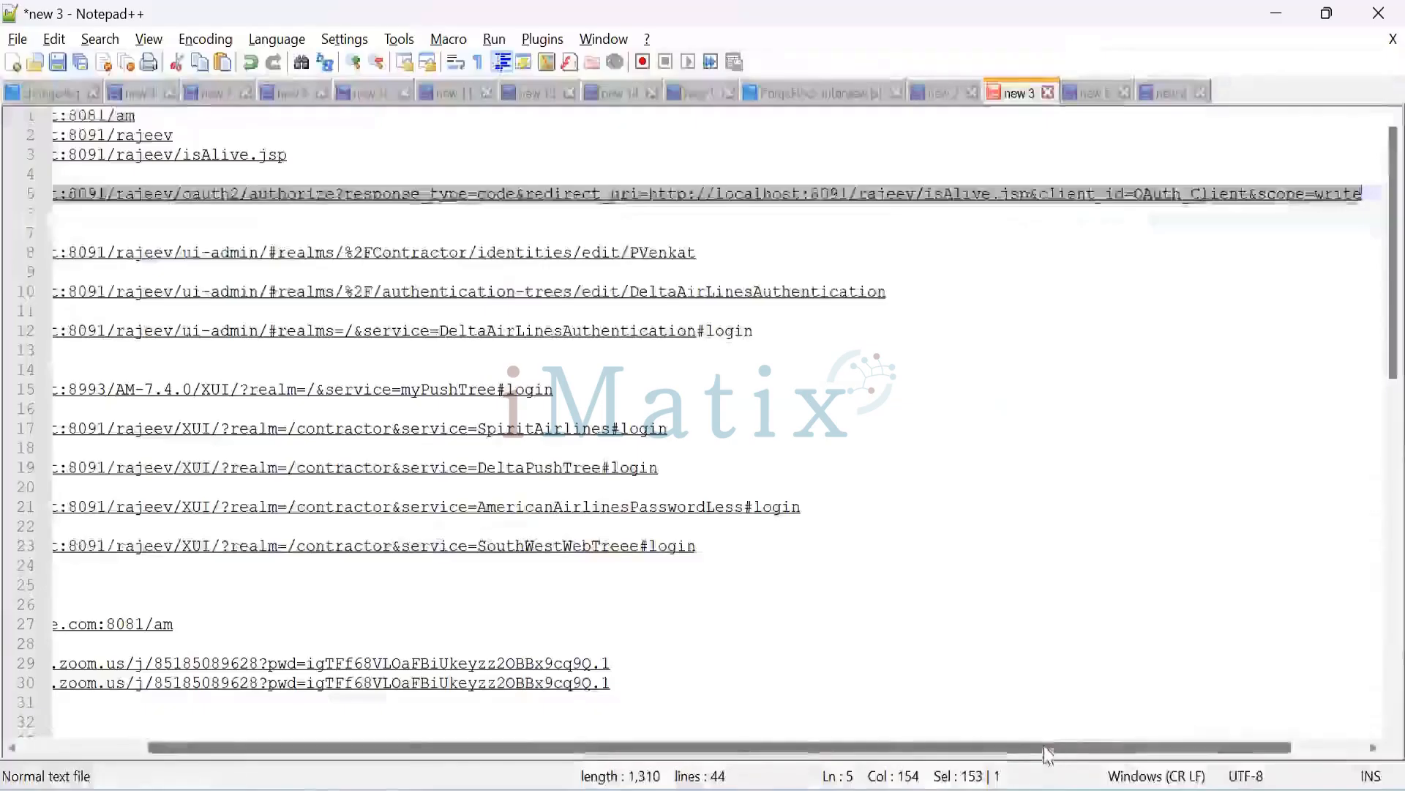
Duplicate the line 5 authorize URL onto line 7 and select its localhost redirect address.
left_click_drag(1048, 751, 1133, 745)
left_click(1287, 199)
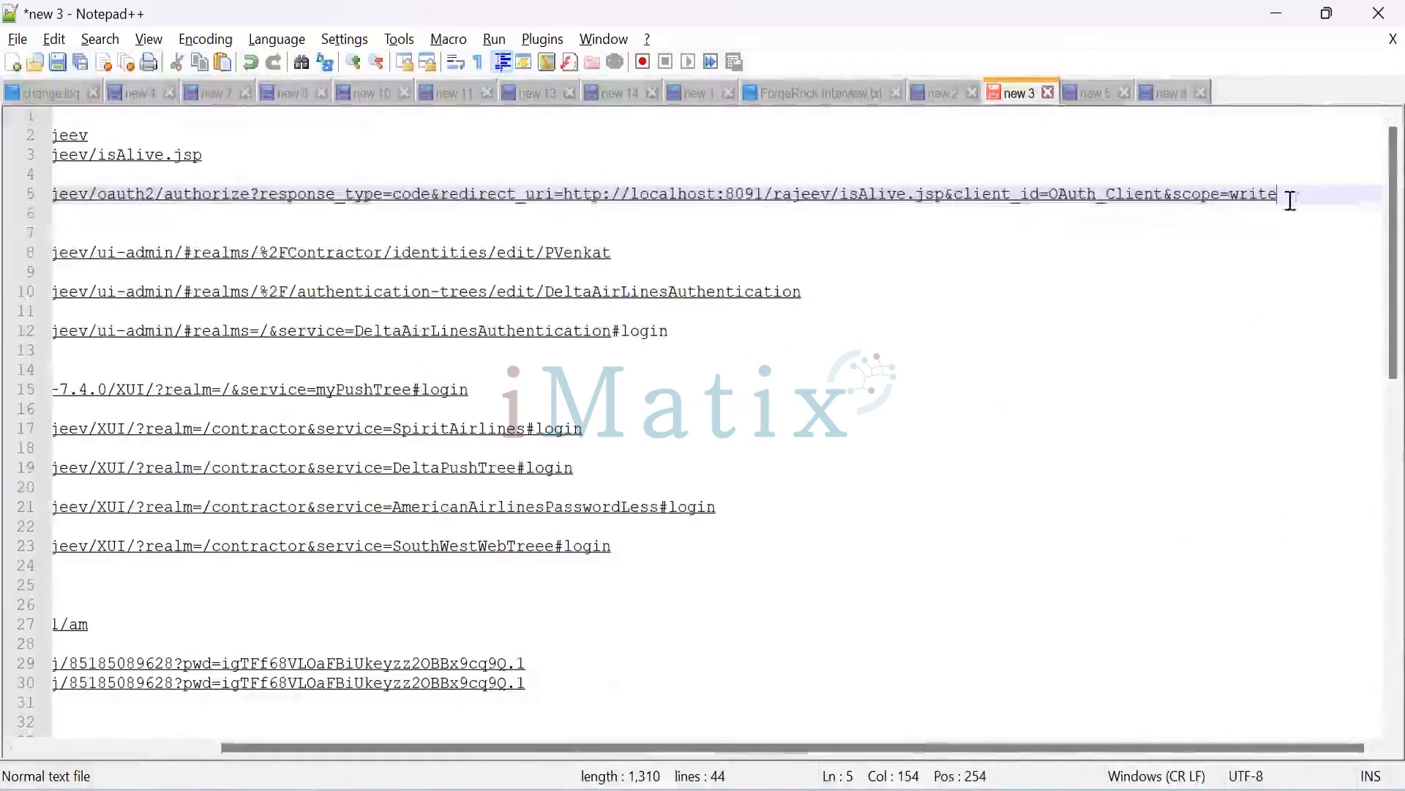
key("Return")
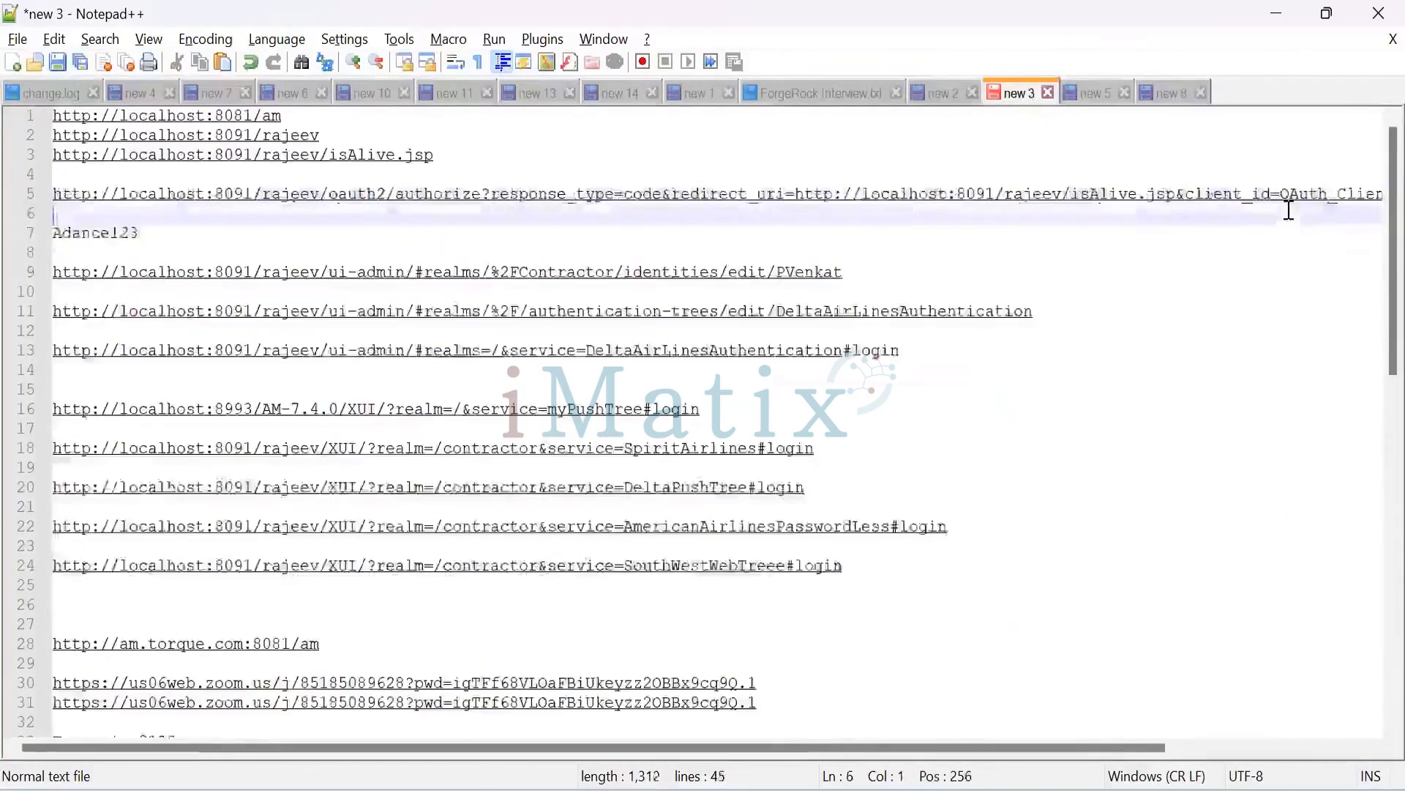
key("Return")
type("http://localhost:8091/rajeev/oauth2/authorize?response_type=code&redirect_uri=http://localhost:8091/rajeev/isAlive.jsp&client_id=OAuth_Client&scope=write")
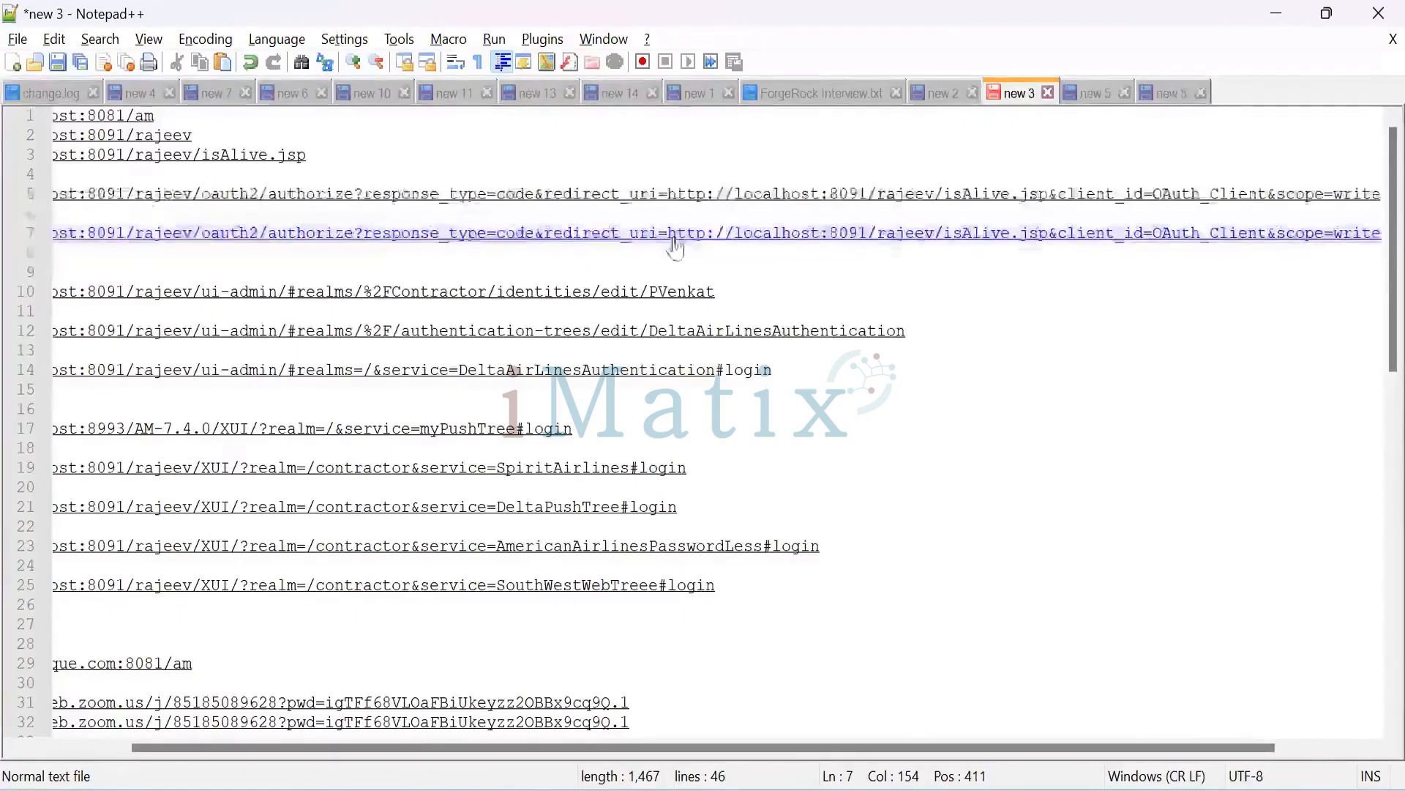
left_click_drag(669, 236, 1011, 236)
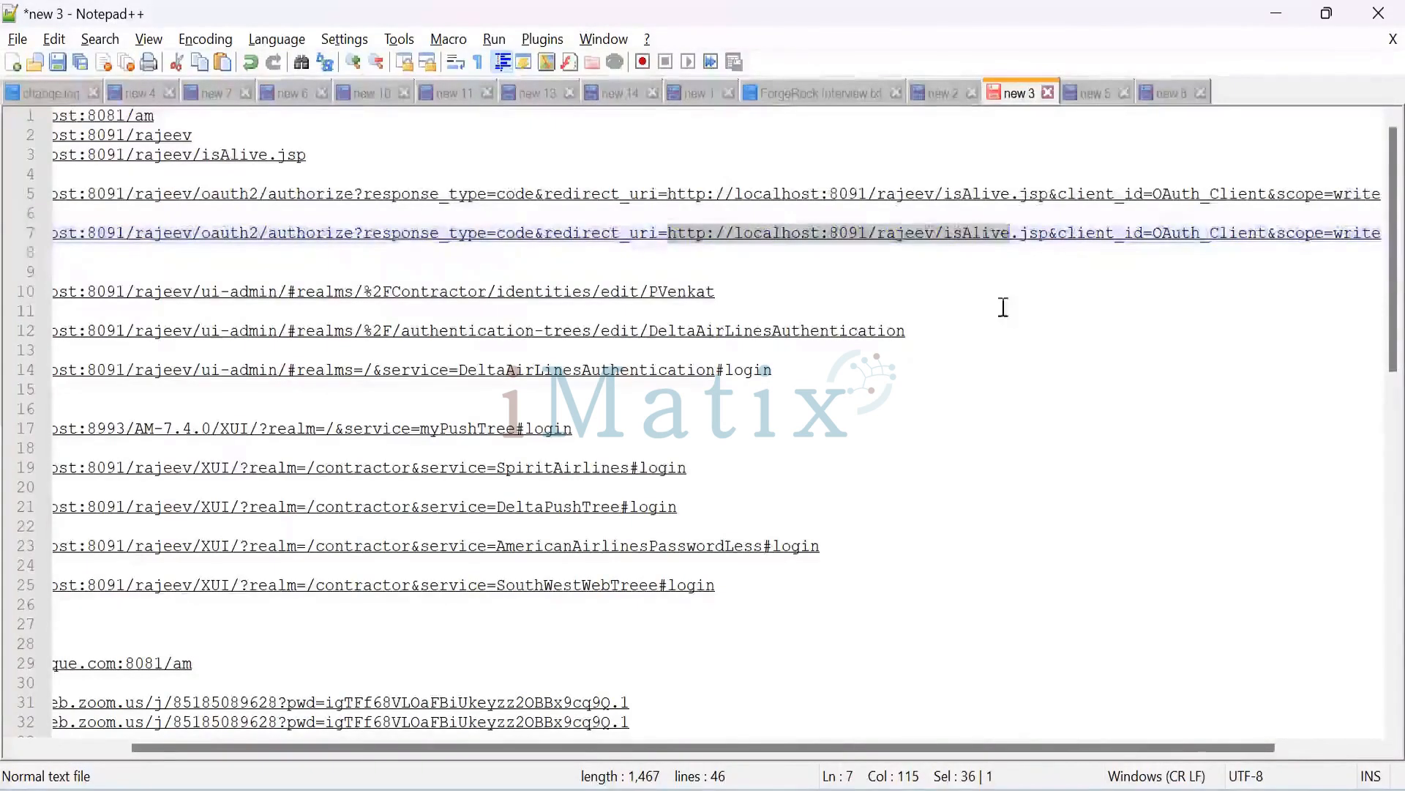
left_click(720, 239)
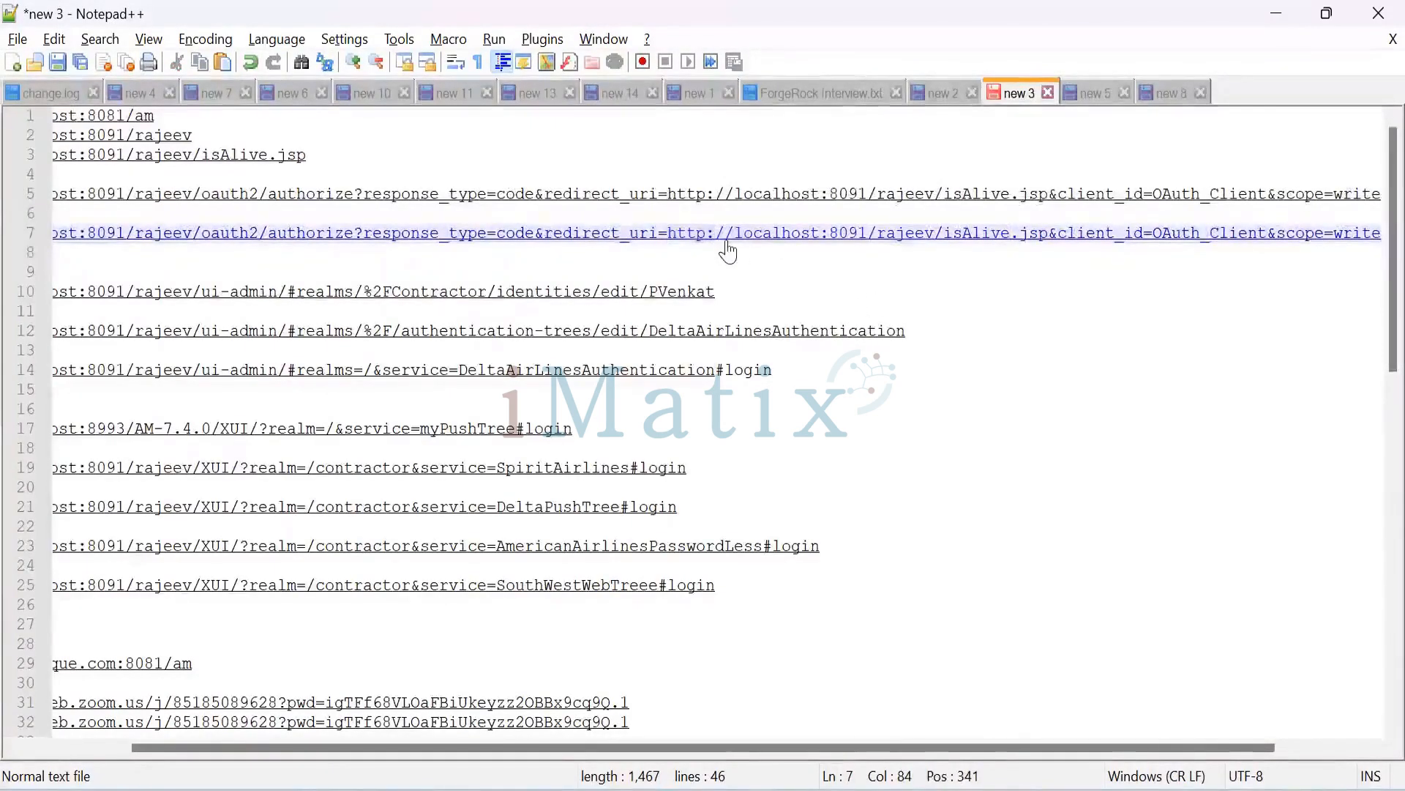
key("shift+Right")
key("shift+Right")
key("shift+Right")
key("shift+Right")
key("shift+Right")
key("shift+Right")
key("shift+Right")
key("shift+Right")
key("shift+Right")
key("shift+Right")
key("shift+Right")
key("shift+Right")
key("shift+Right")
key("shift+Right")
key("shift+Right")
key("shift+Right")
key("shift+Right")
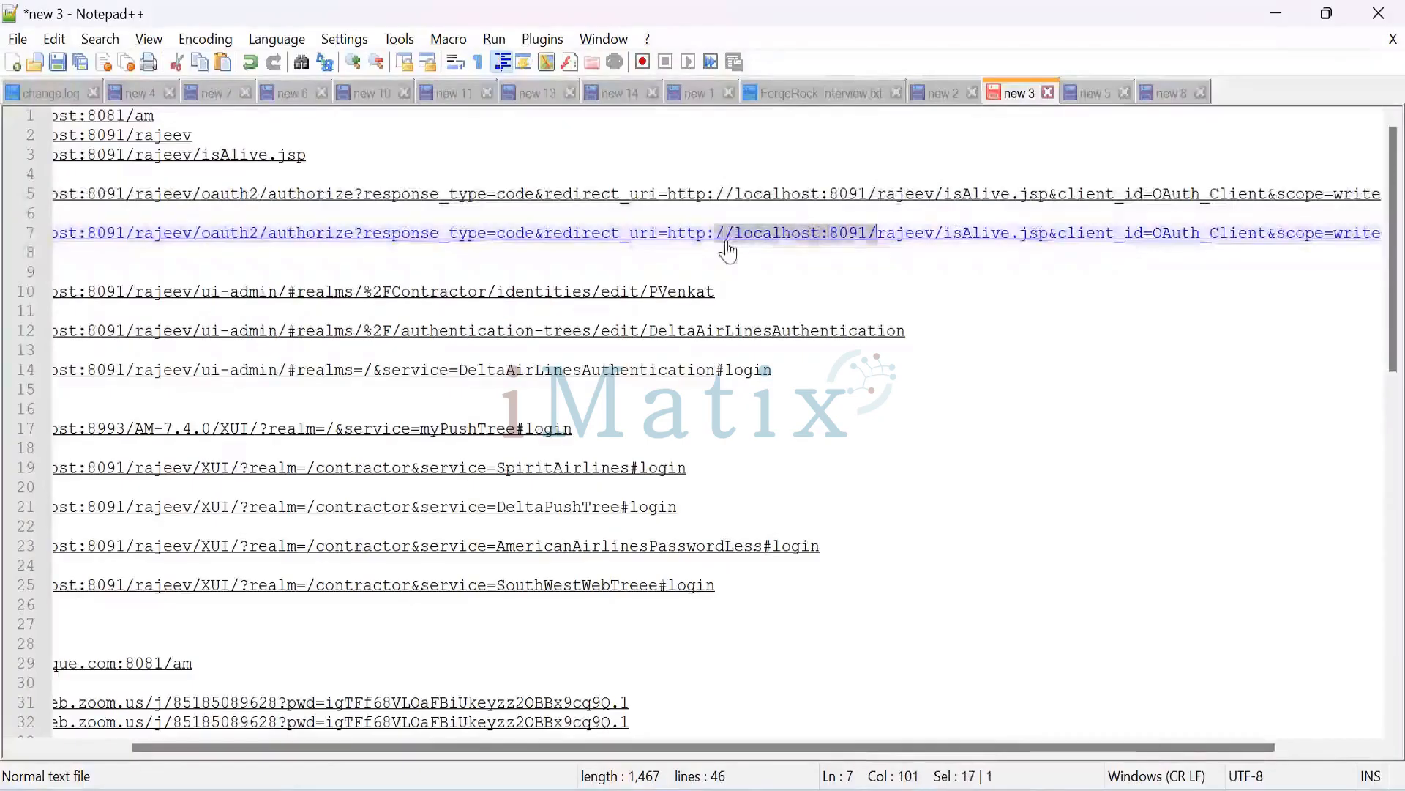
key("shift+Right")
key("shift+Right")
key("shift+Right")
key("shift+Right")
key("shift+Right")
key("shift+Right")
key("shift+Right")
key("shift+Right")
key("shift+Right")
key("shift+Right")
key("shift+Right")
key("shift+Right")
key("shift+Right")
key("shift+Right")
key("shift+Right")
key("shift+Right")
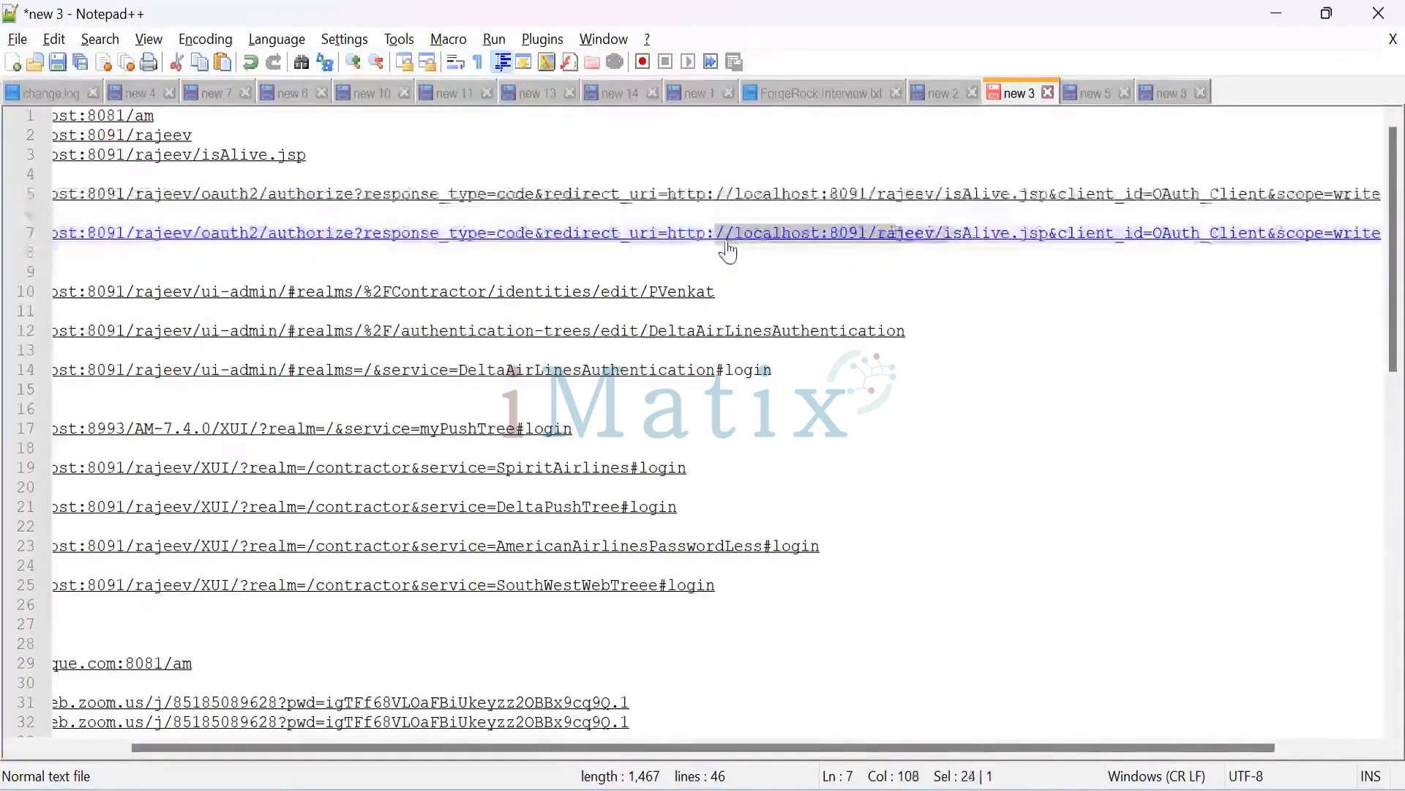
key("shift+Right")
key("shift+Right")
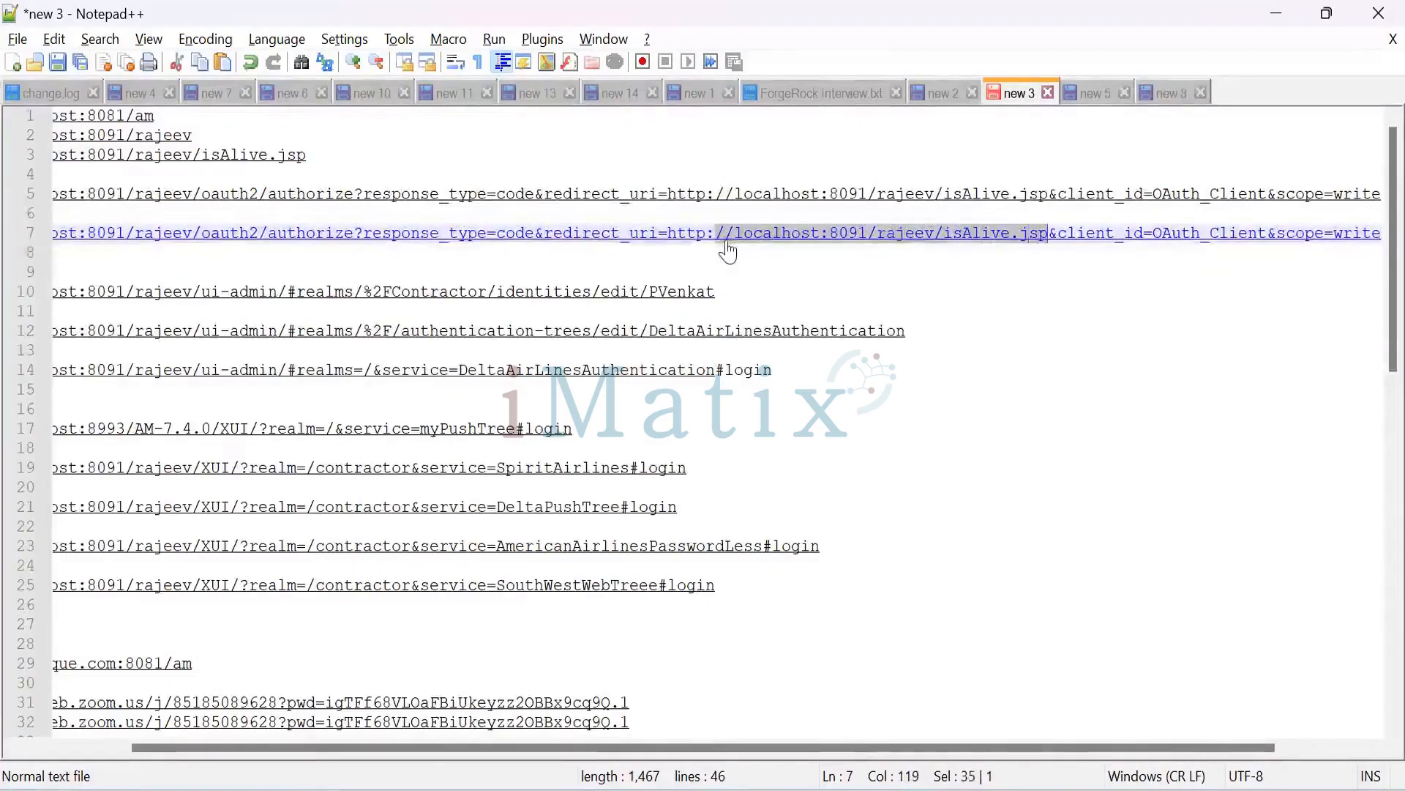
key("Delete")
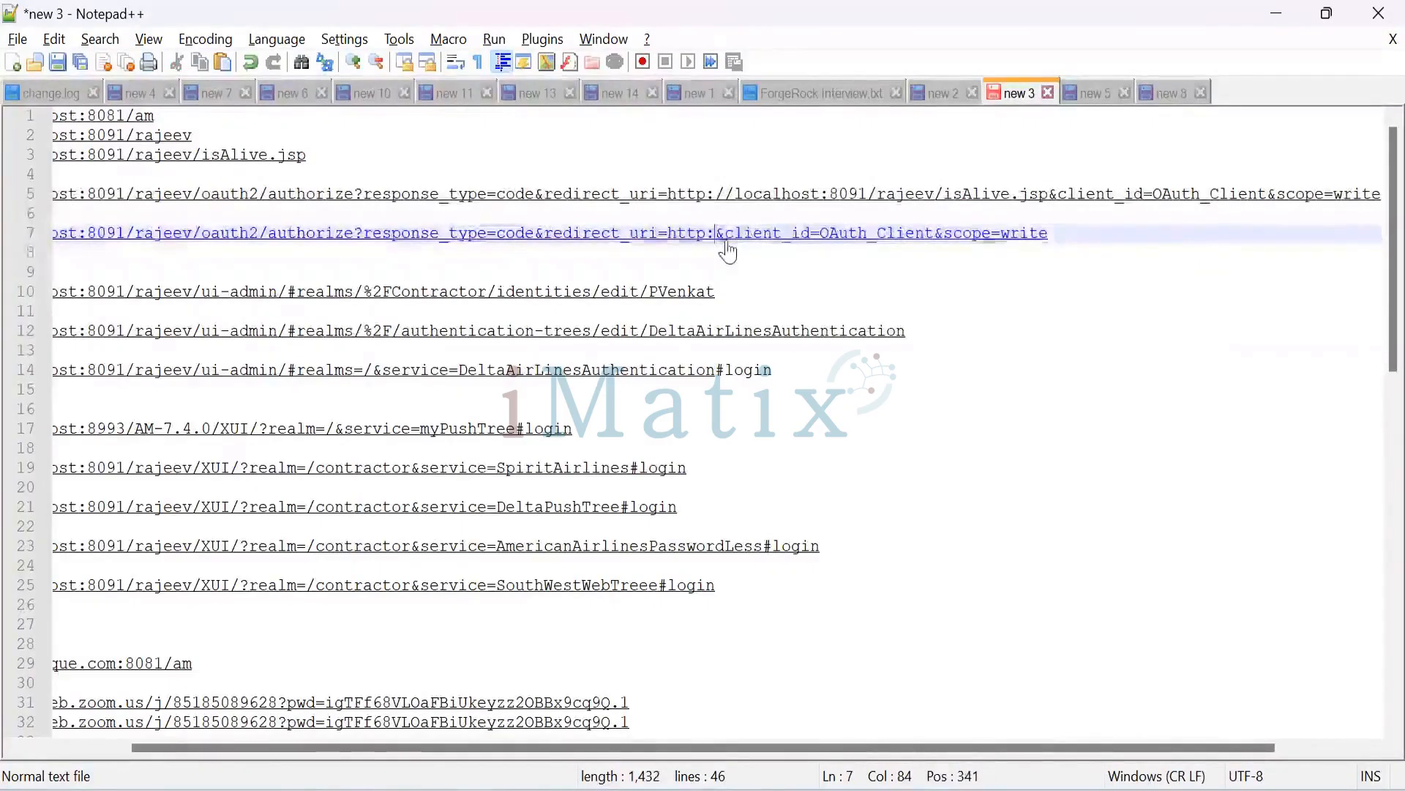
type("s")
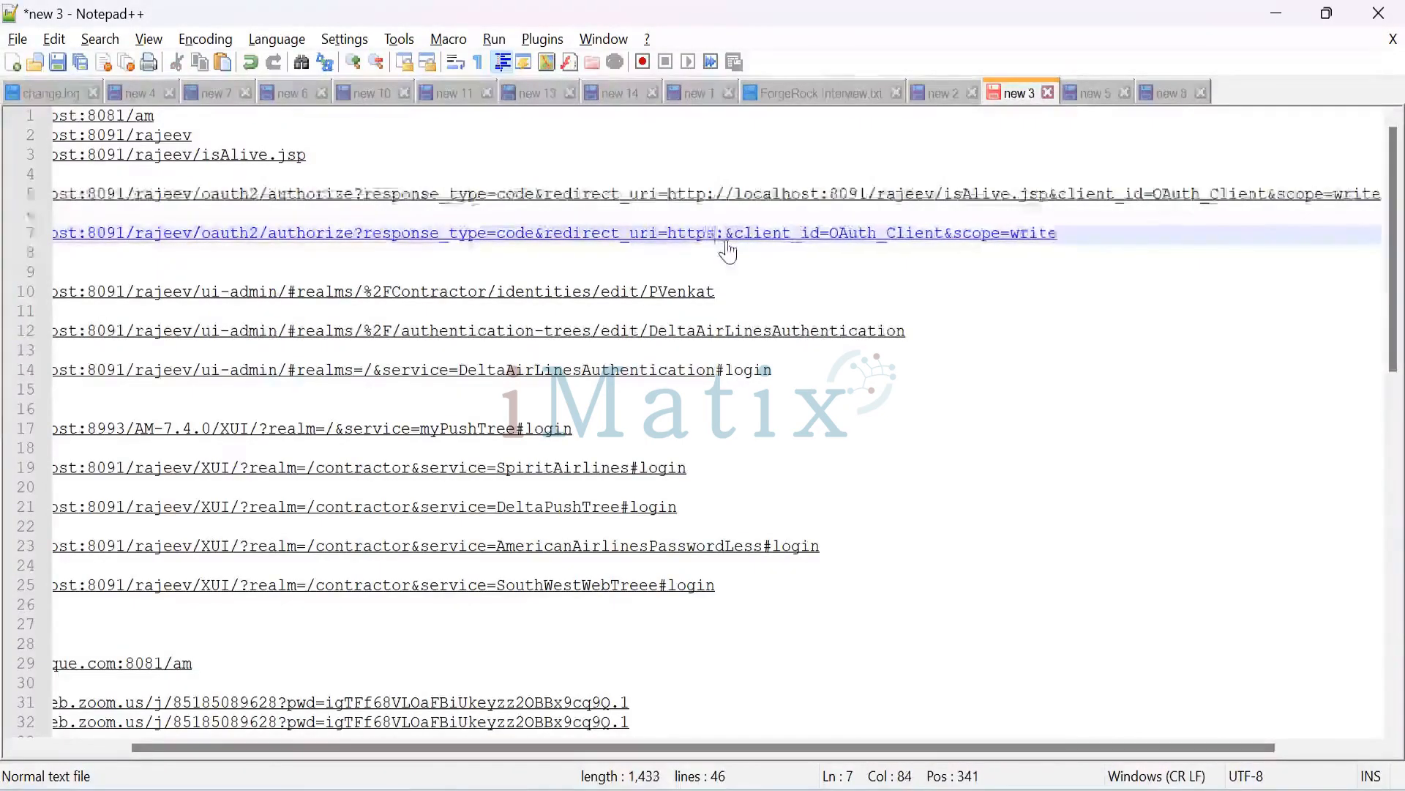
key("Right")
type("//")
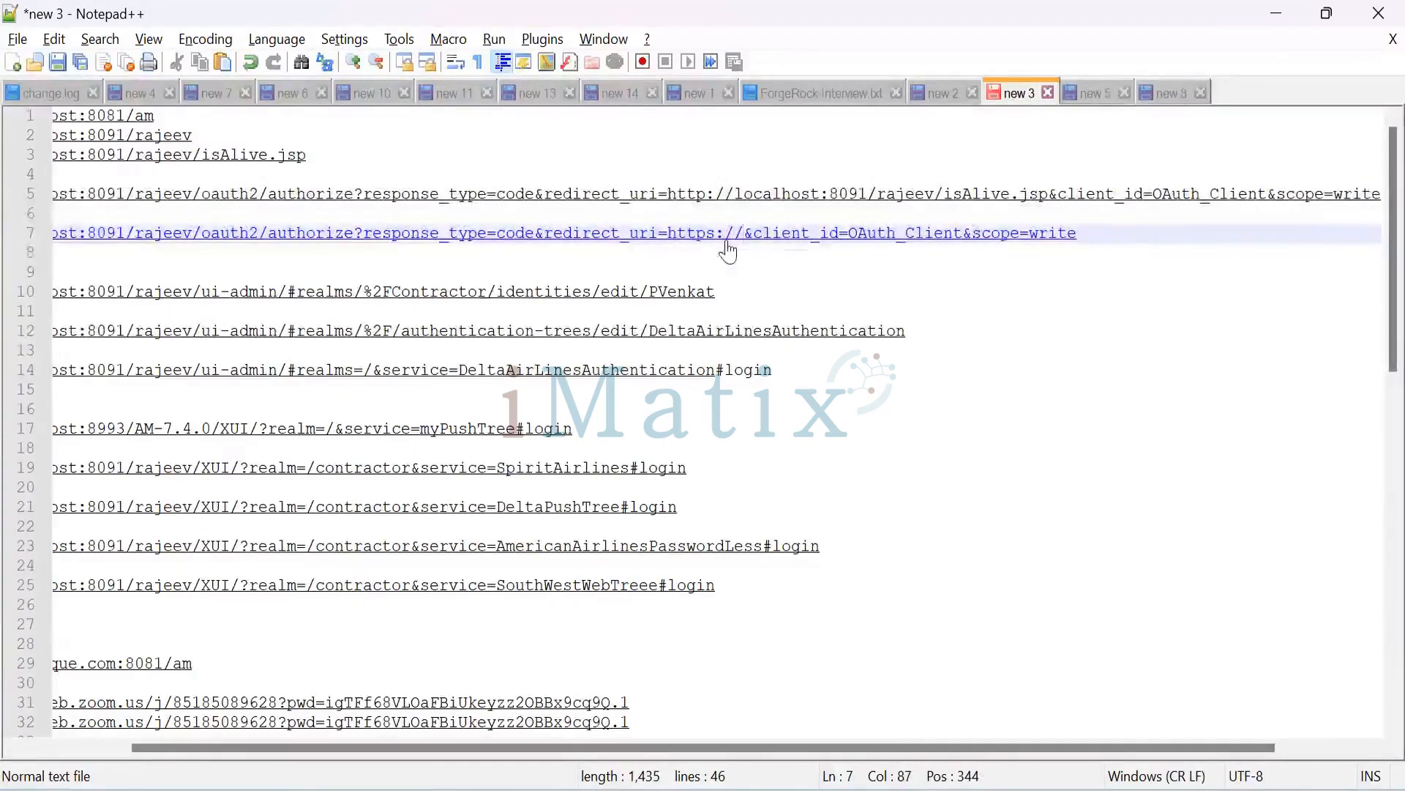
type("www")
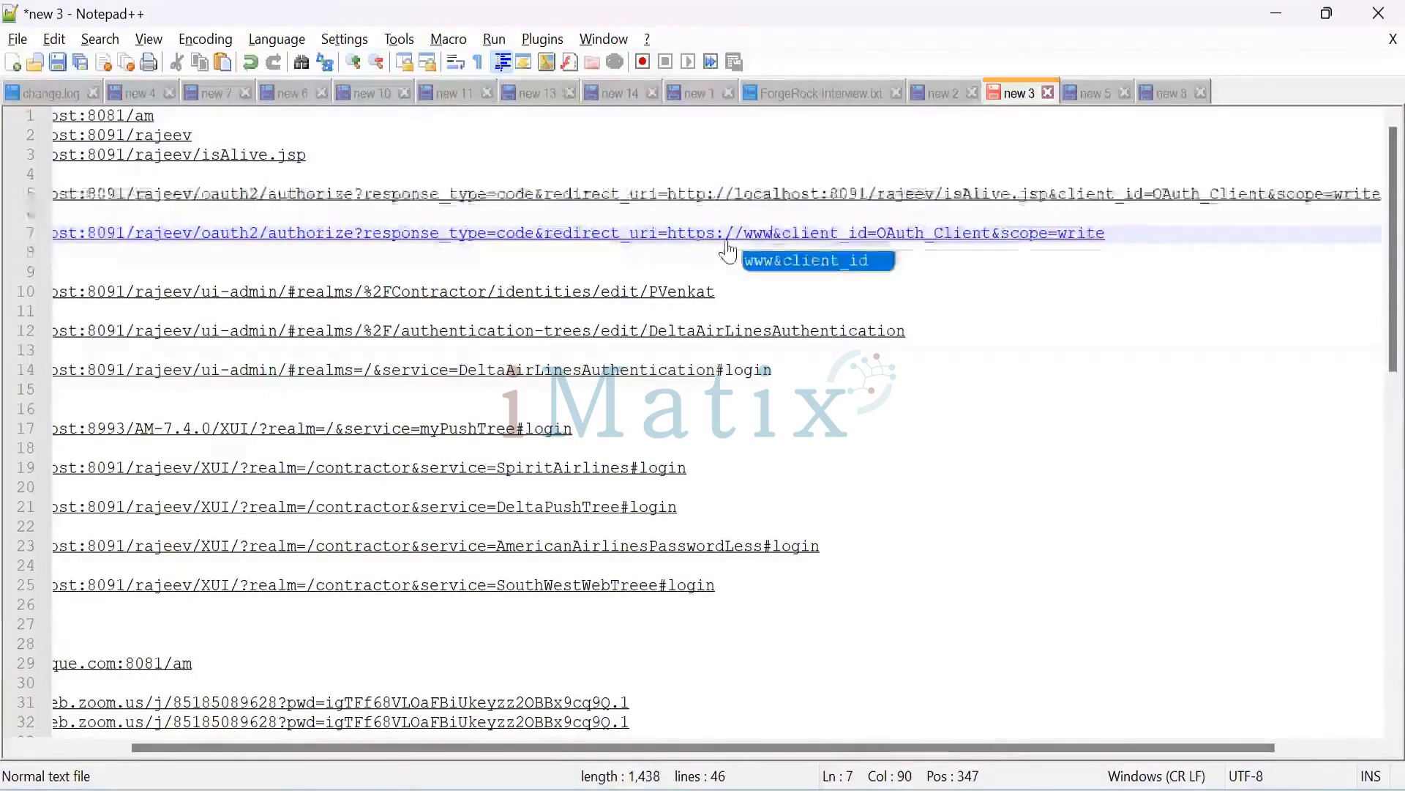
type(".googl")
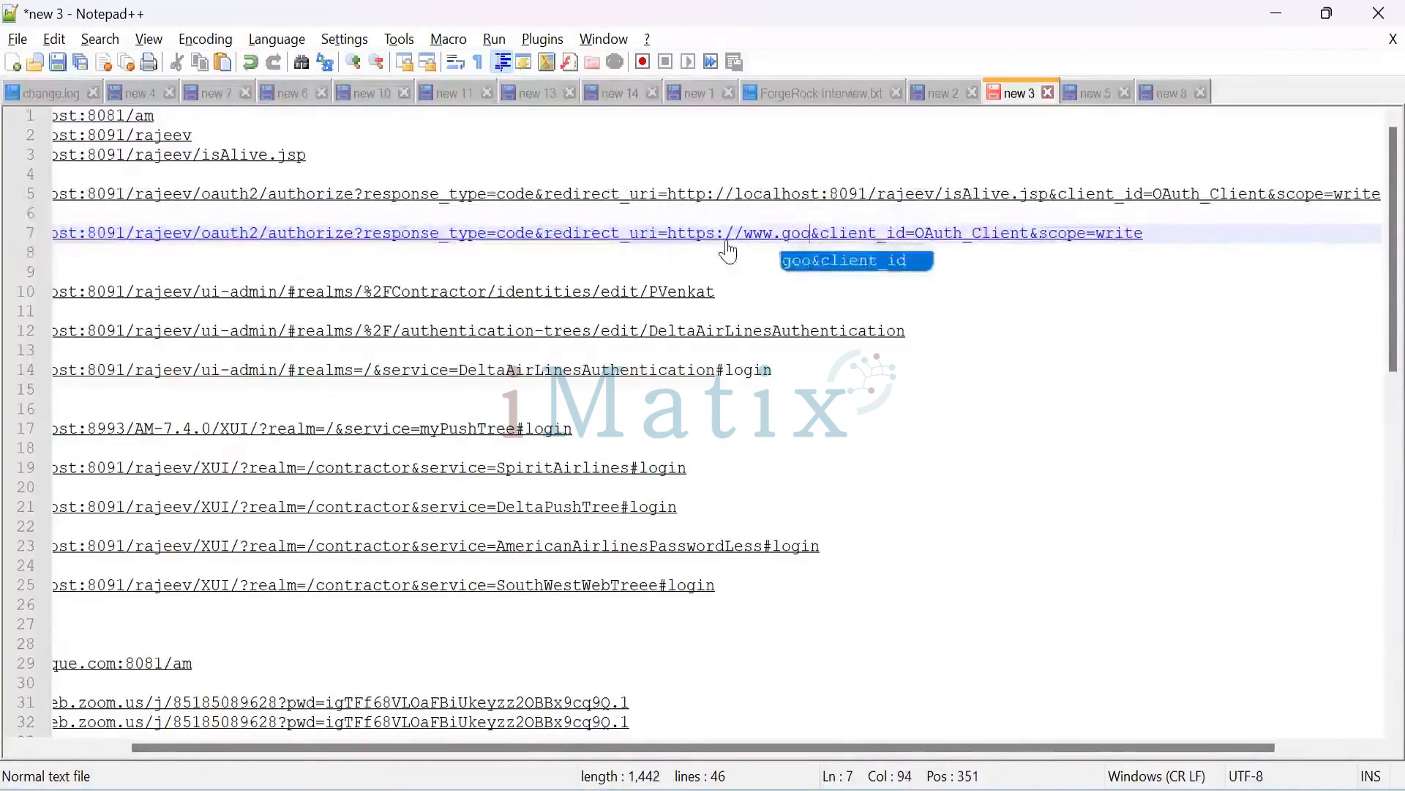
type("e.co")
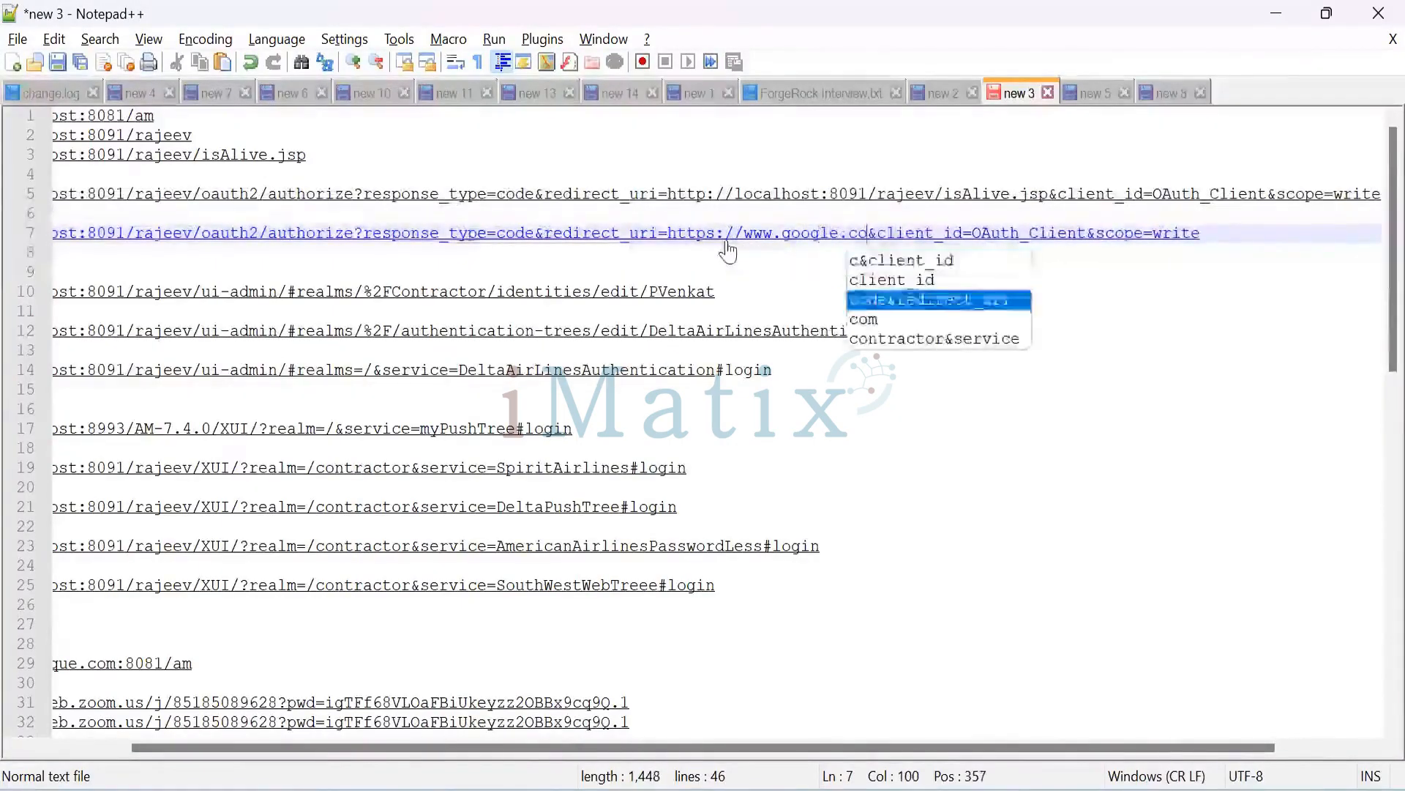
type("m")
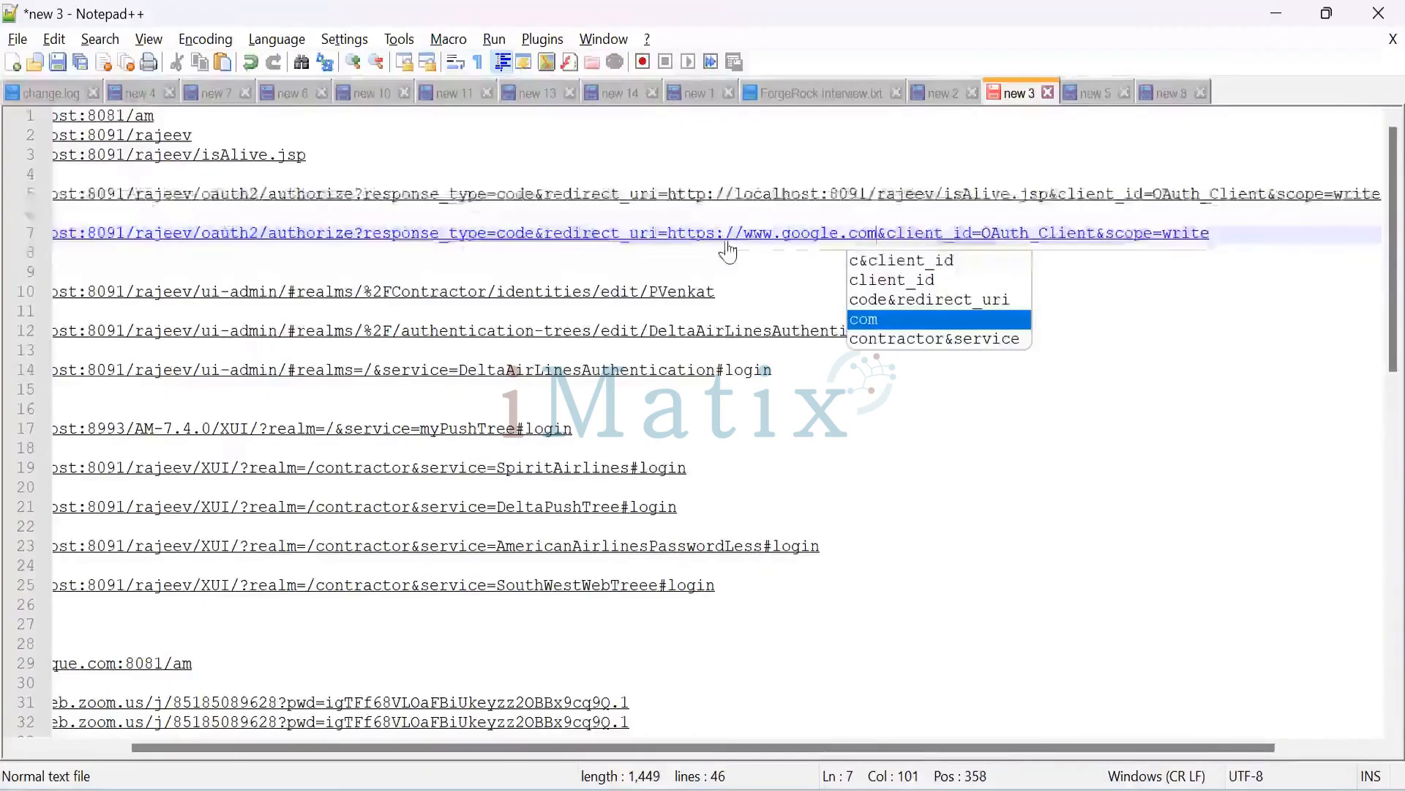
left_click(727, 245)
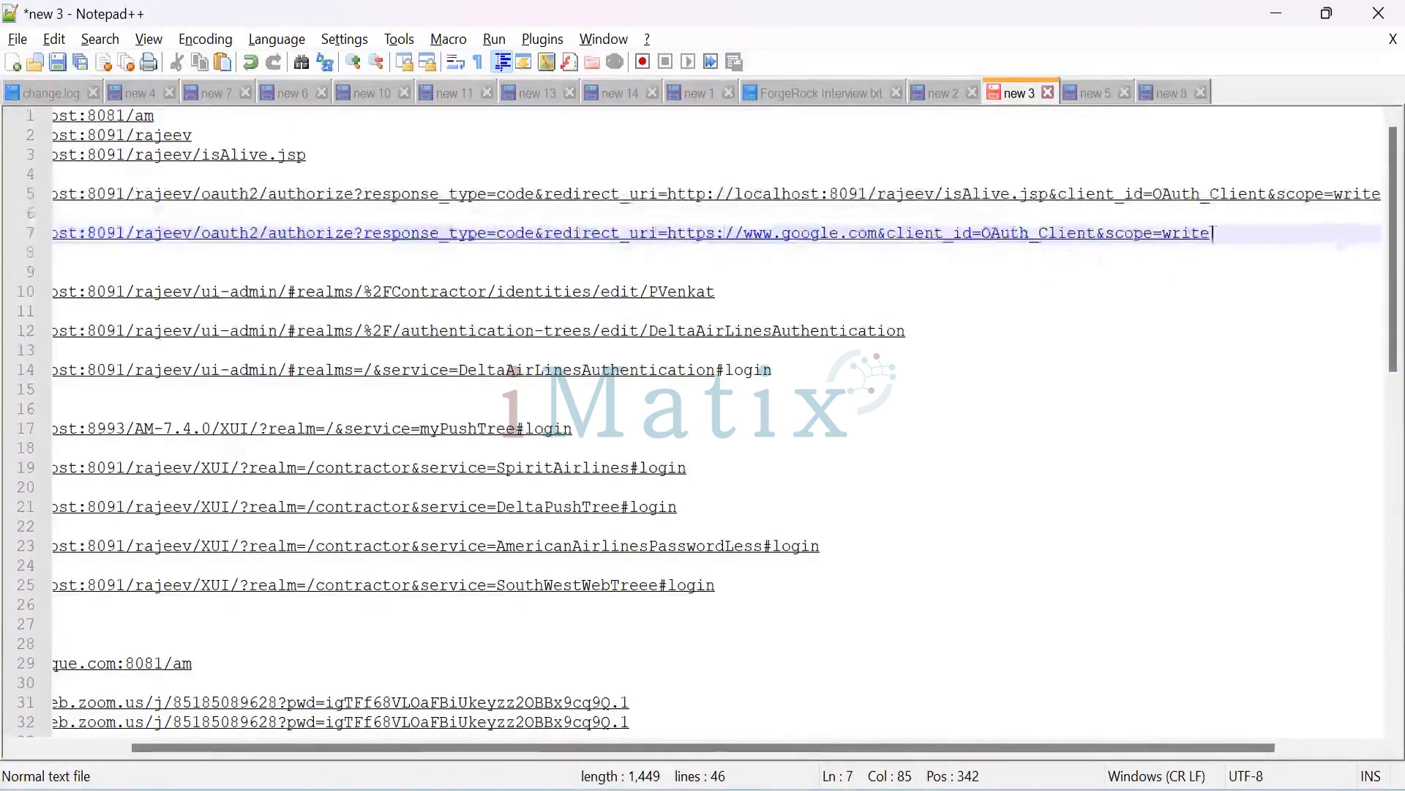
left_click_drag(1213, 235, 40, 235)
key("ctrl+c")
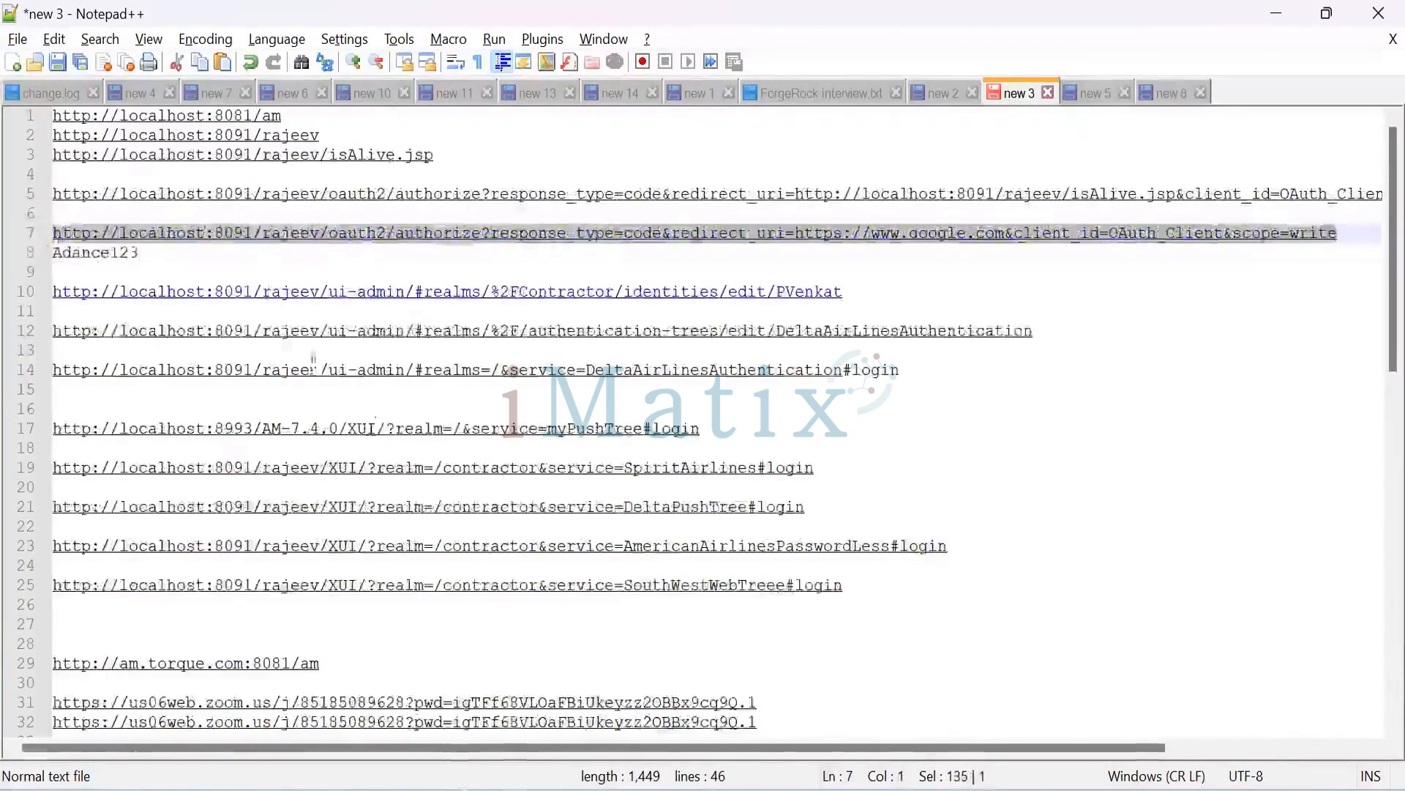
Load the Google-redirect authorize URL in a fresh incognito tab, which returns redirect_uri_mismatch.
mouse_move(709, 769)
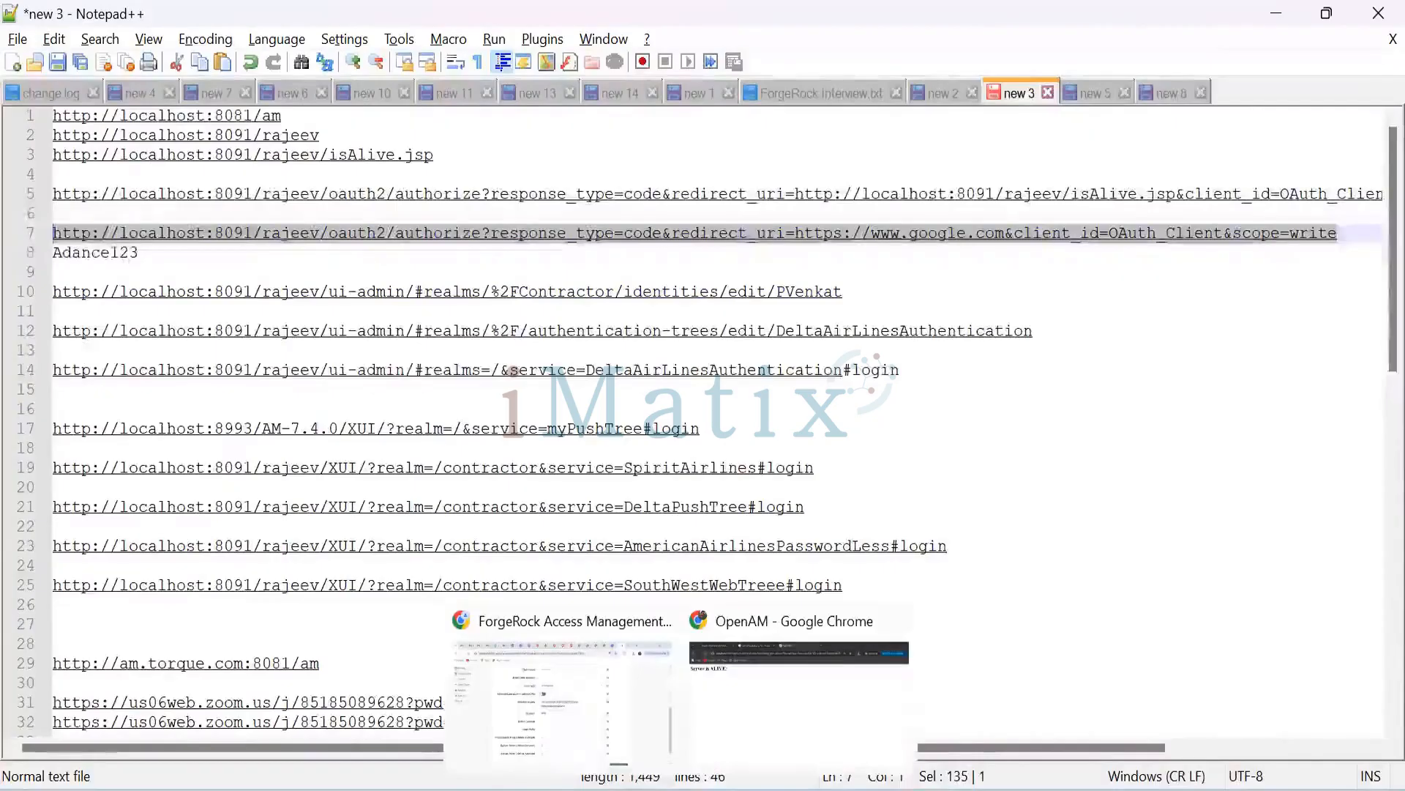
left_click(733, 729)
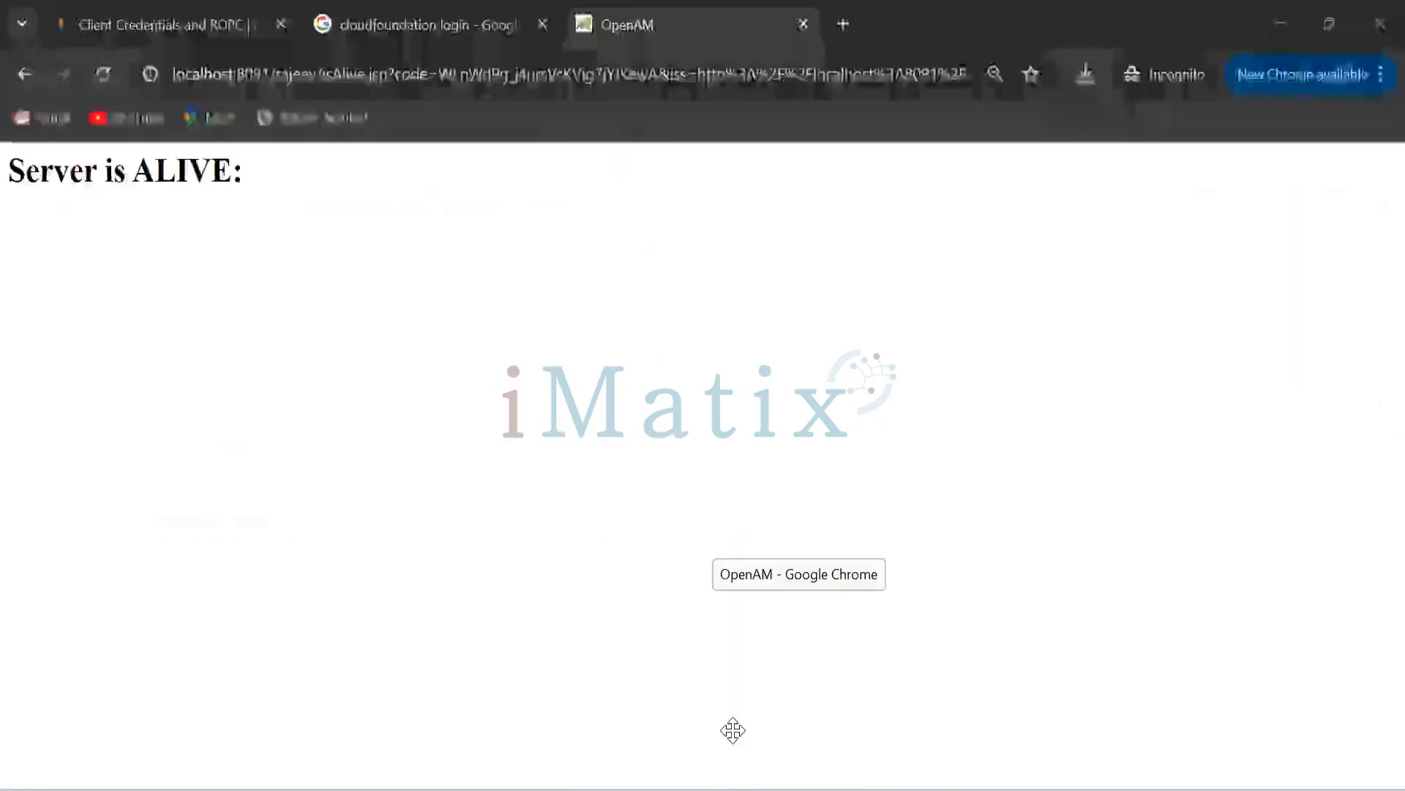
left_click(802, 25)
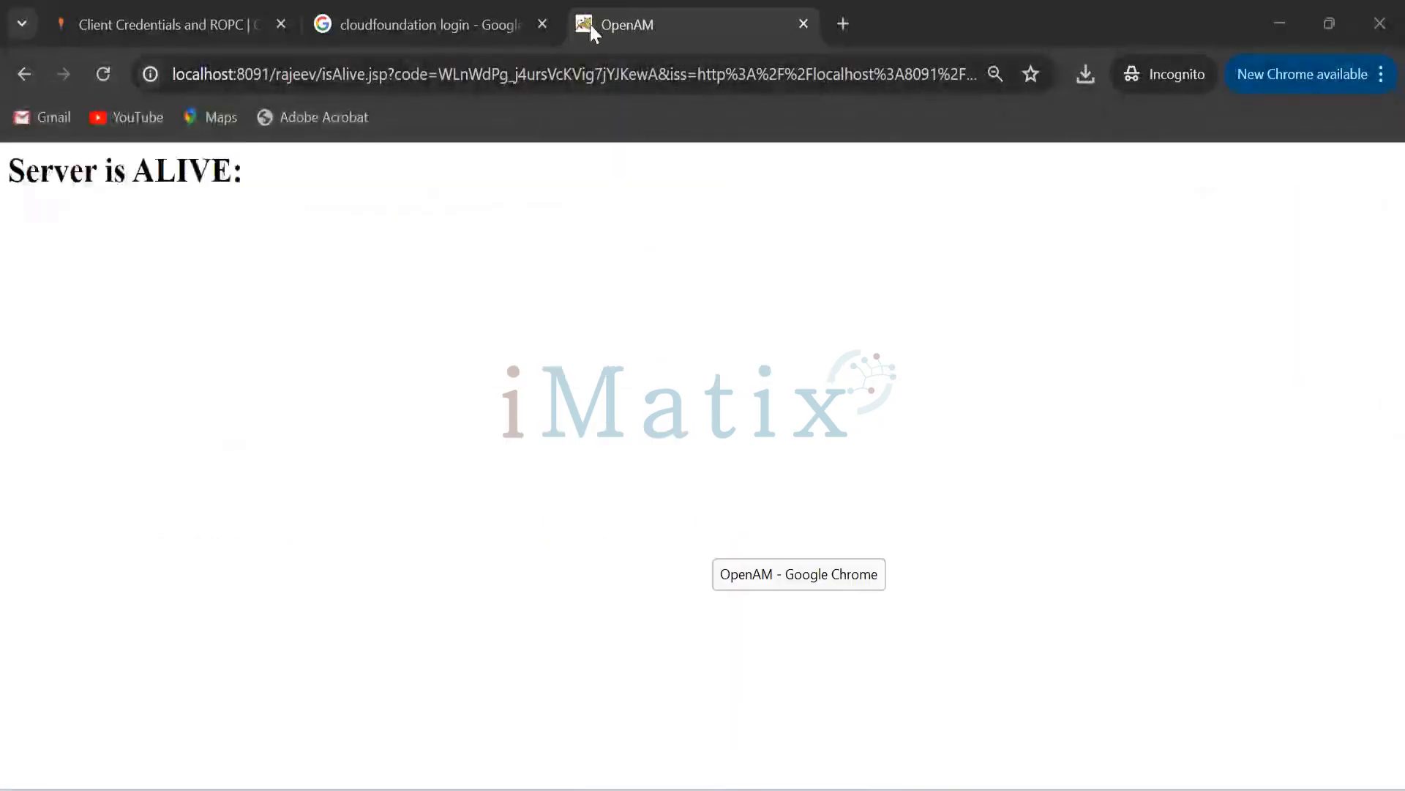
left_click(587, 24)
key("ctrl+v")
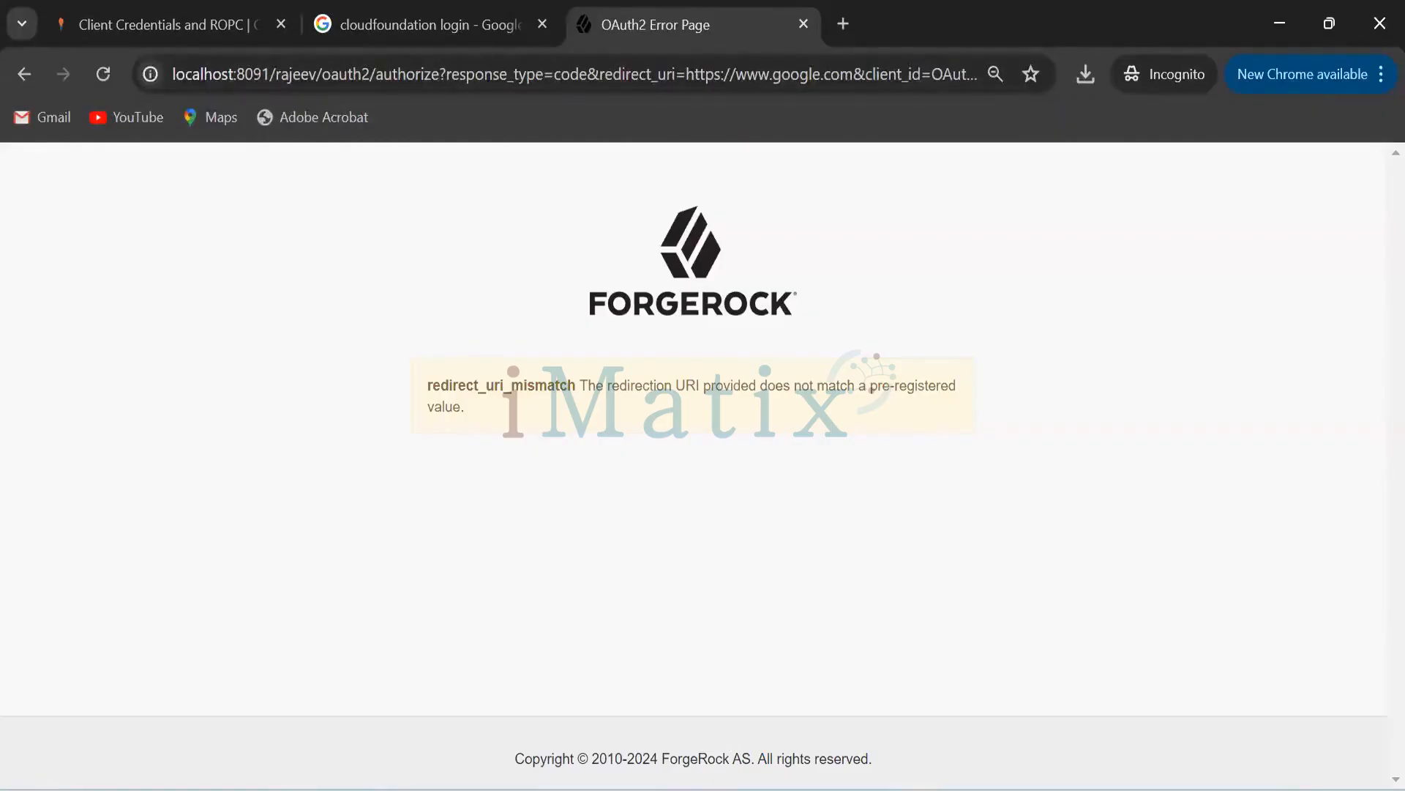
key("alt+Tab")
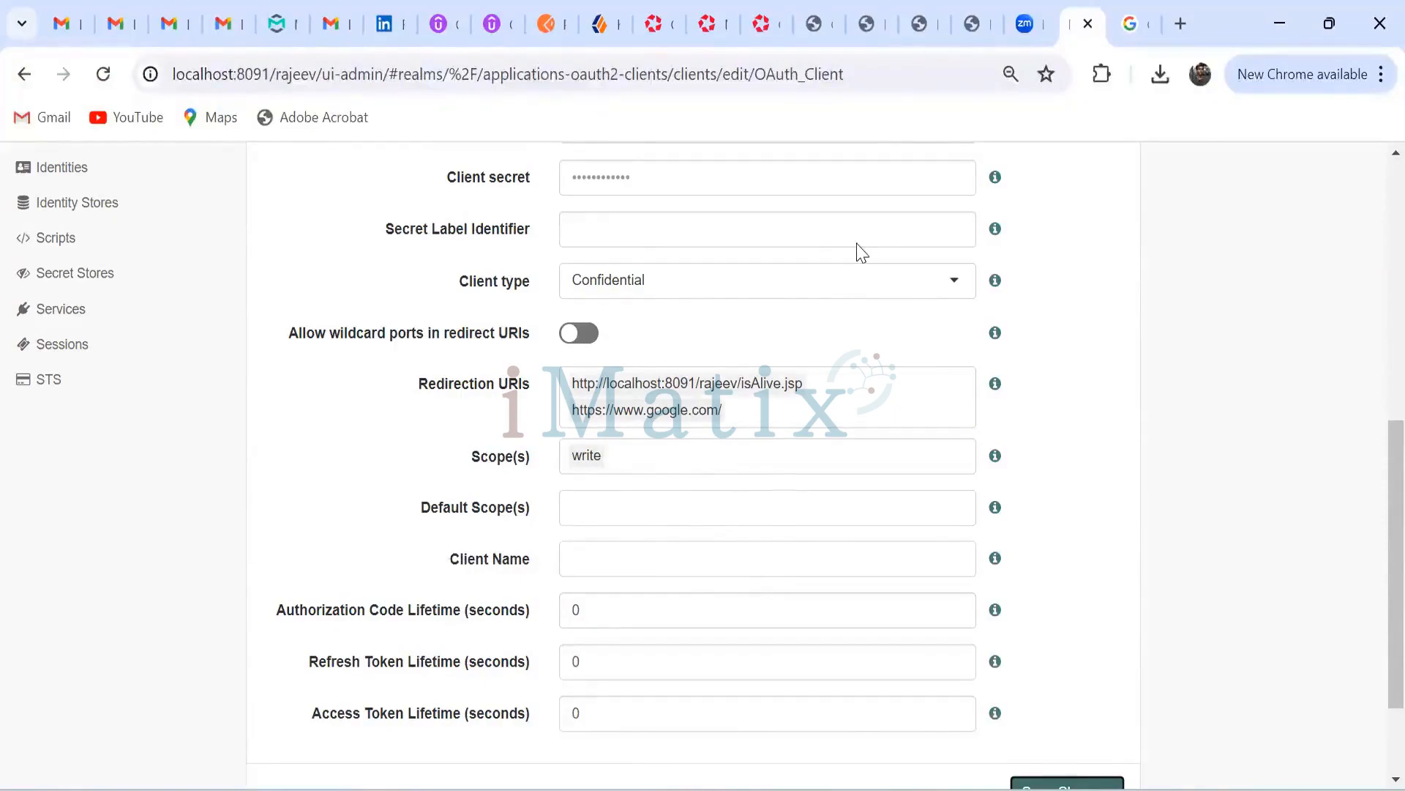
key("alt+Tab")
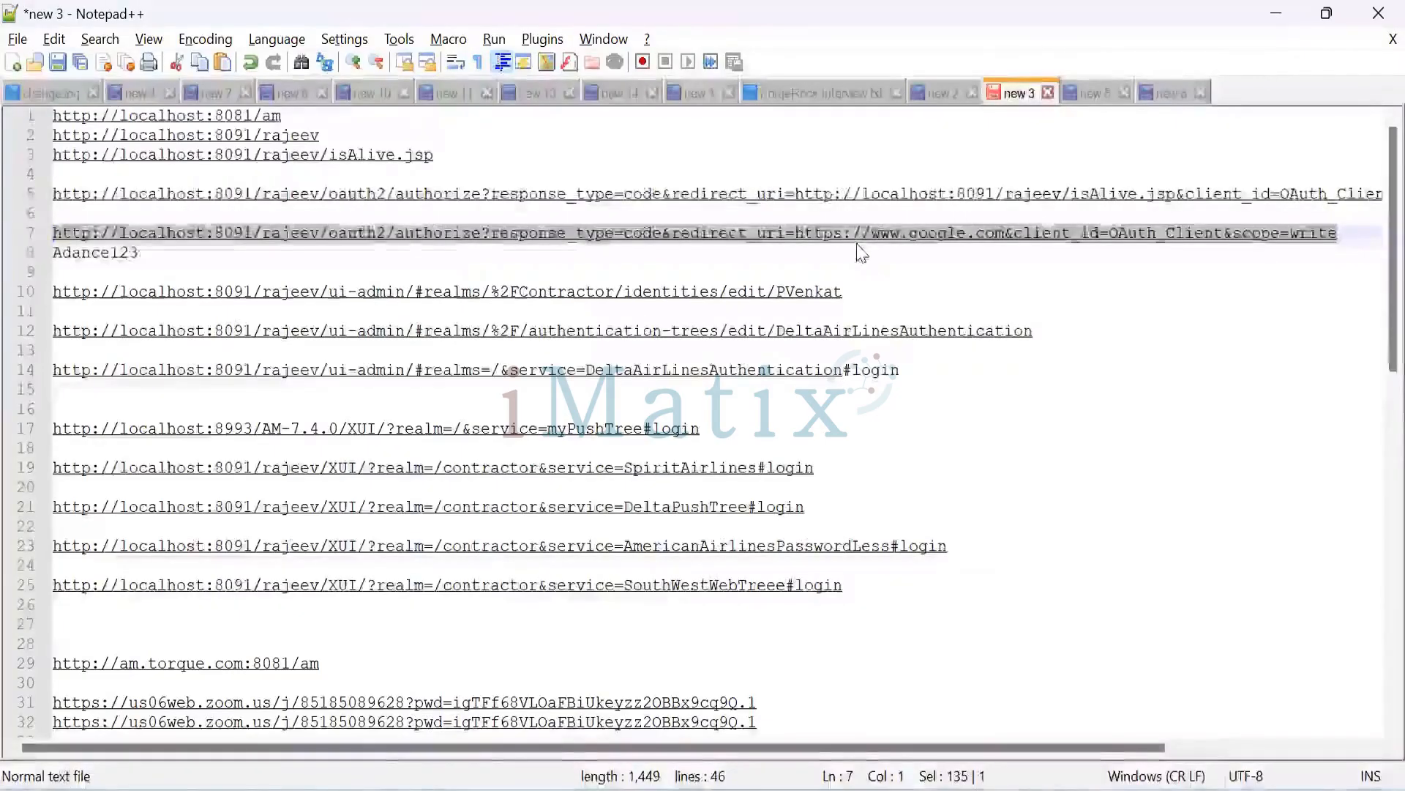
key("alt+Tab")
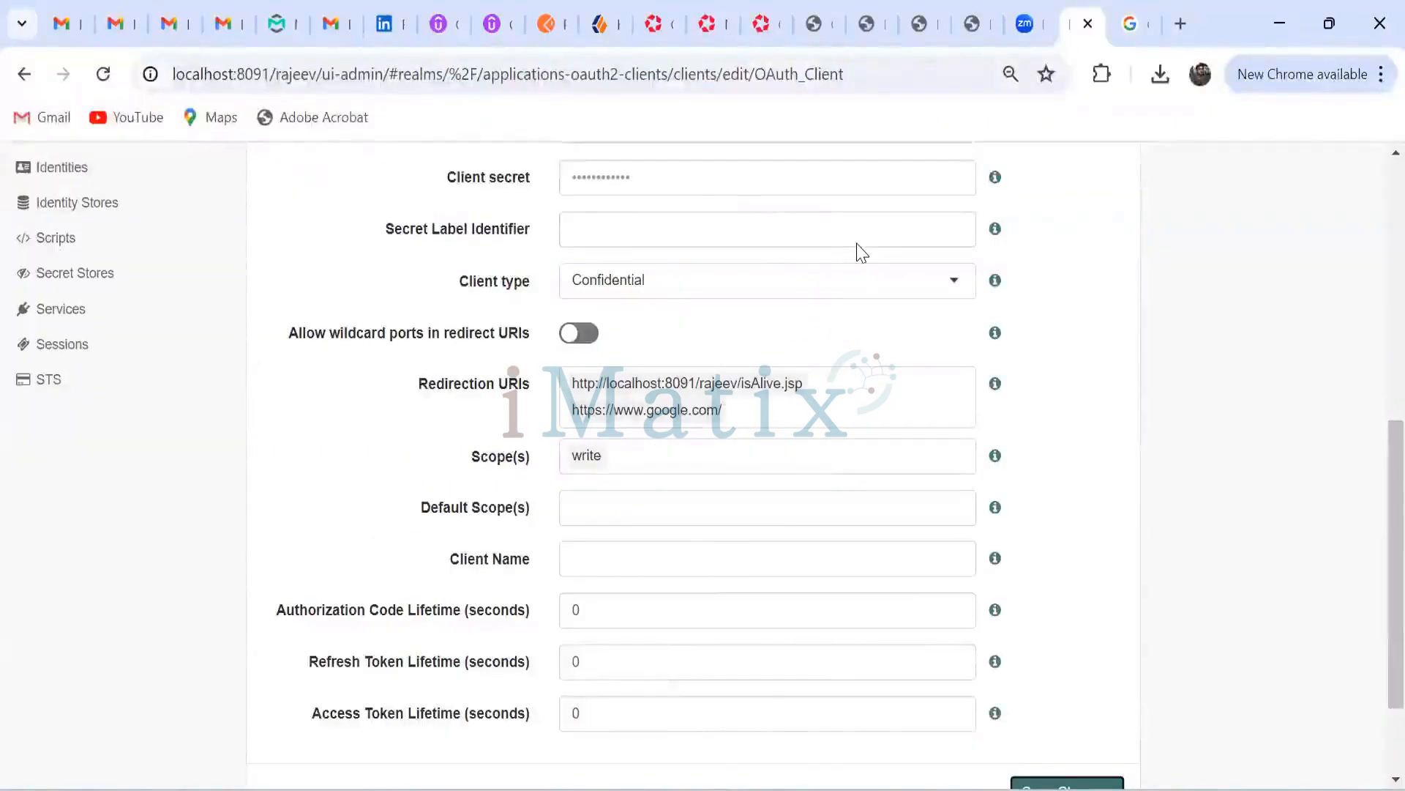
key("alt+Tab")
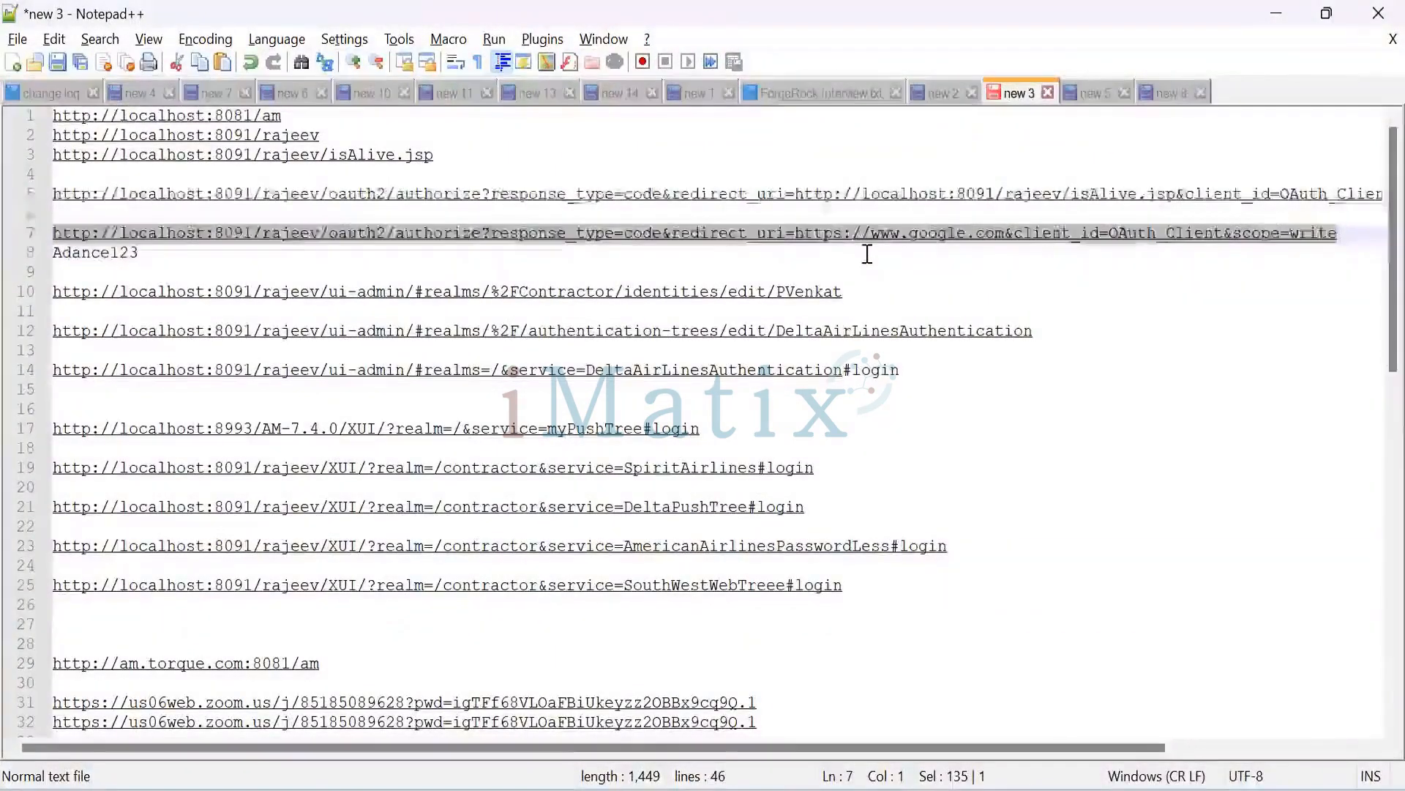
key("alt+Tab")
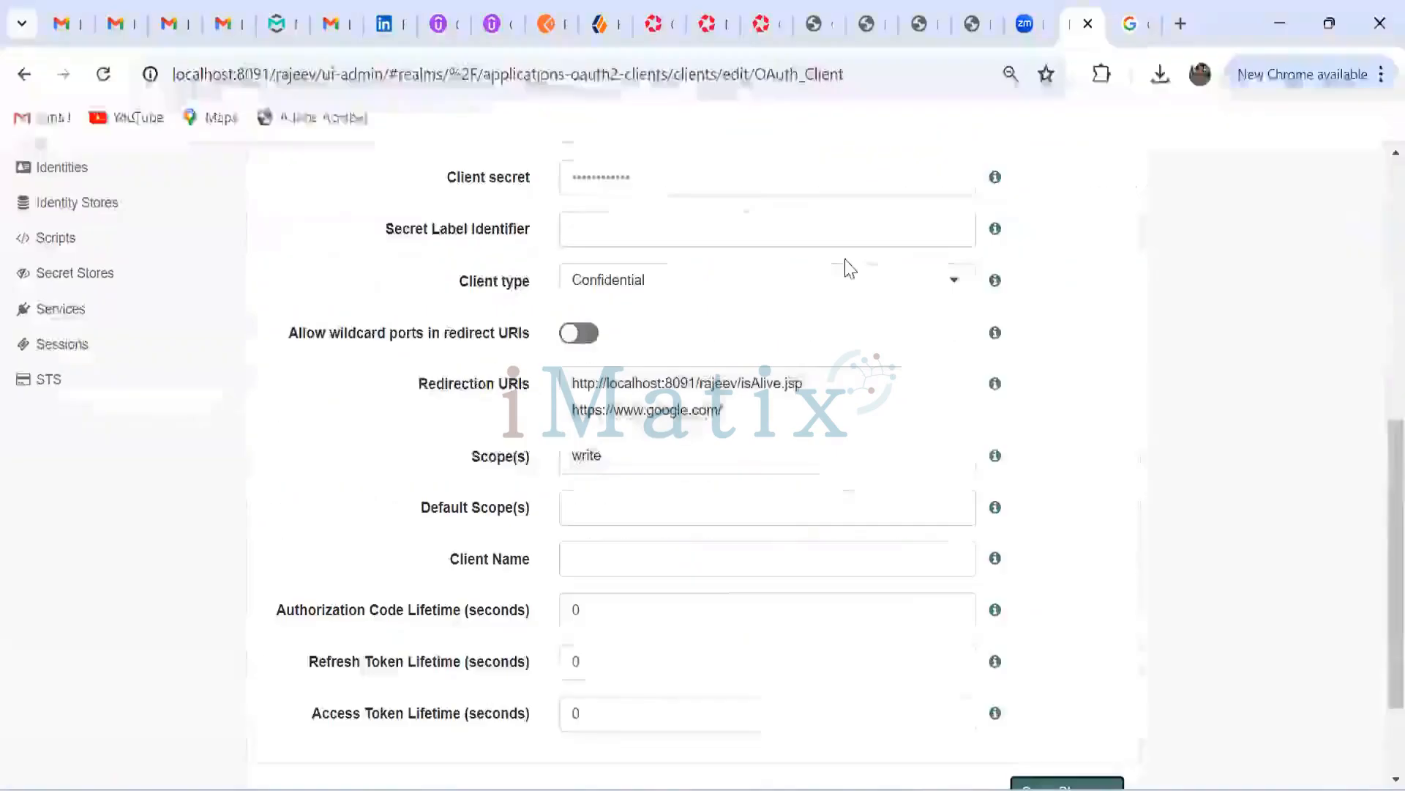
key("alt+Tab")
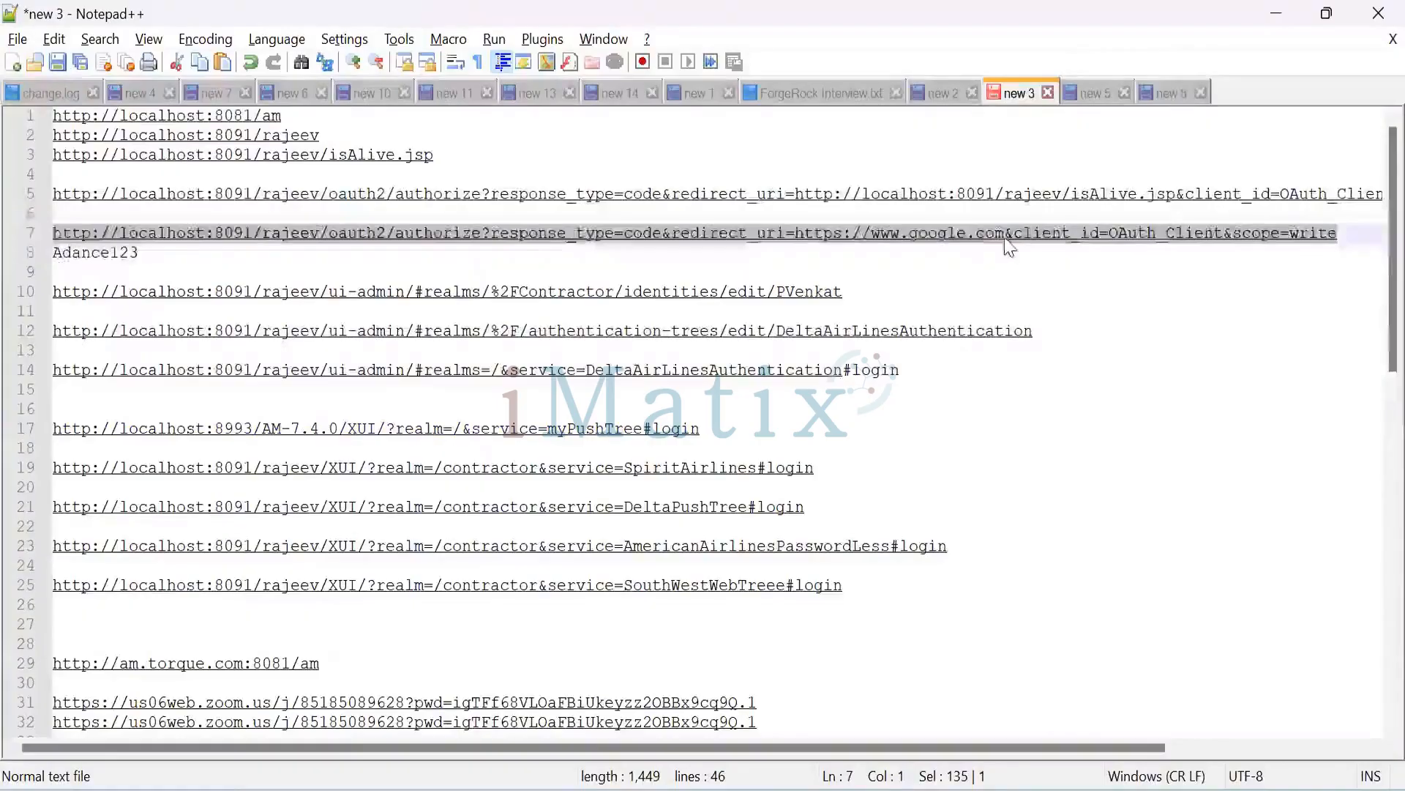
left_click(1005, 236)
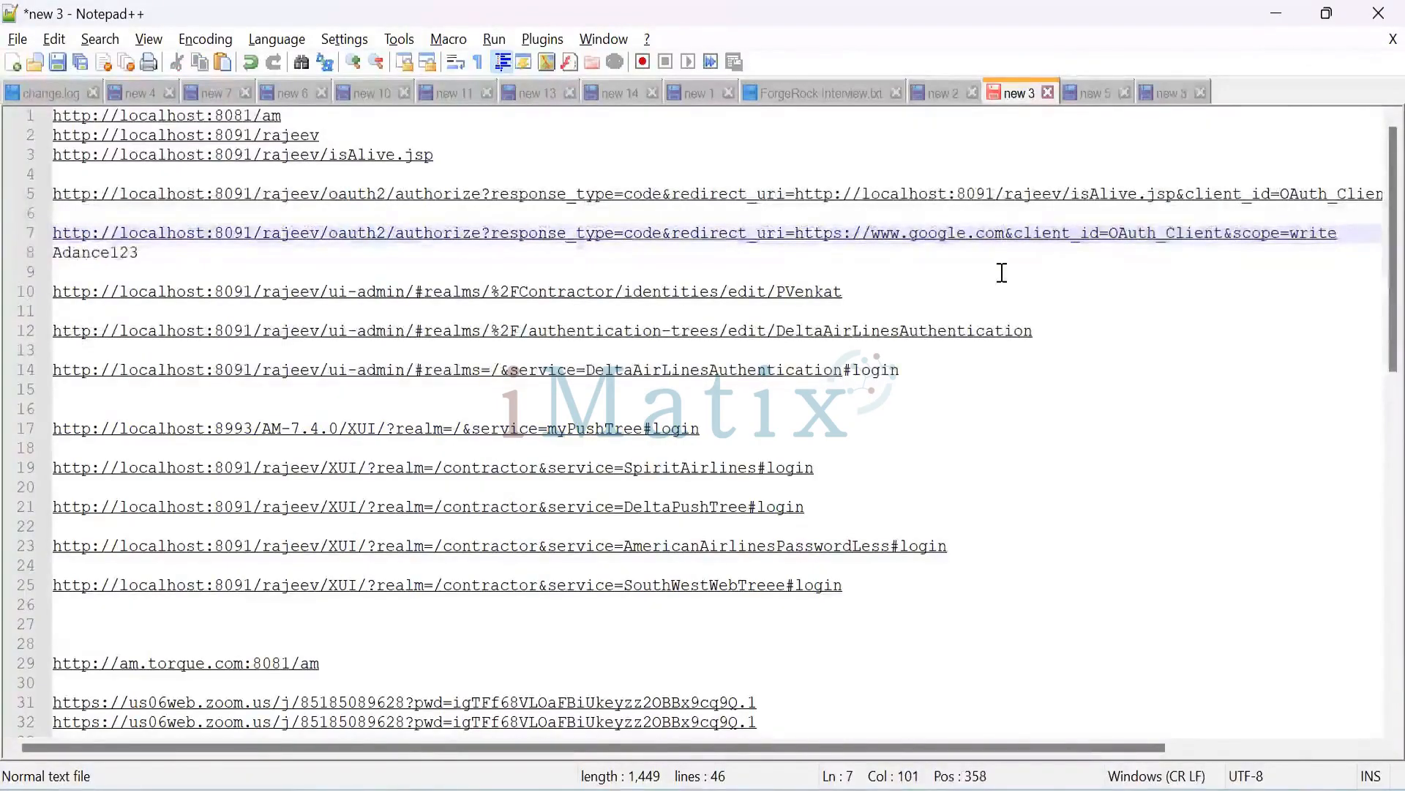
key("alt+Tab")
key("alt+Tab")
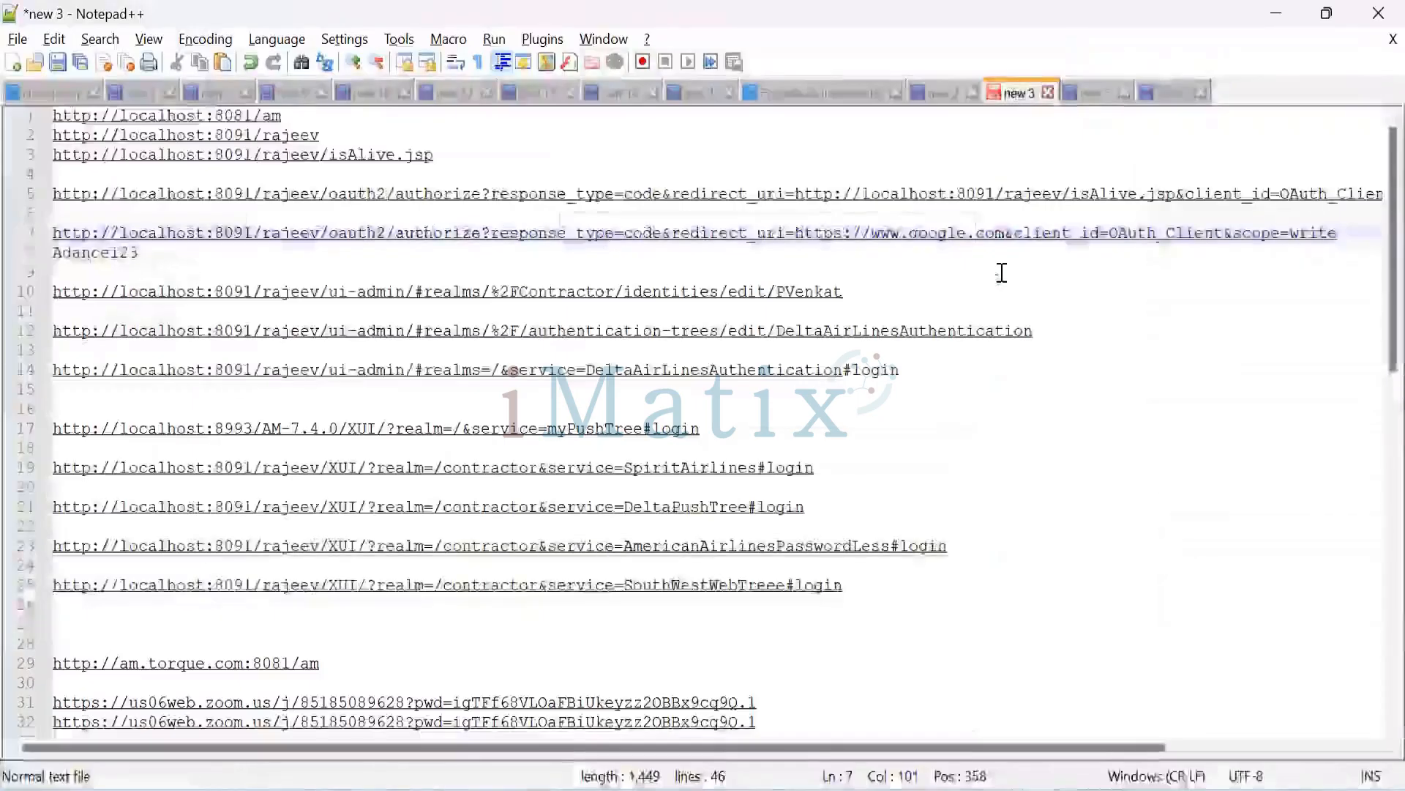
key("alt+Tab")
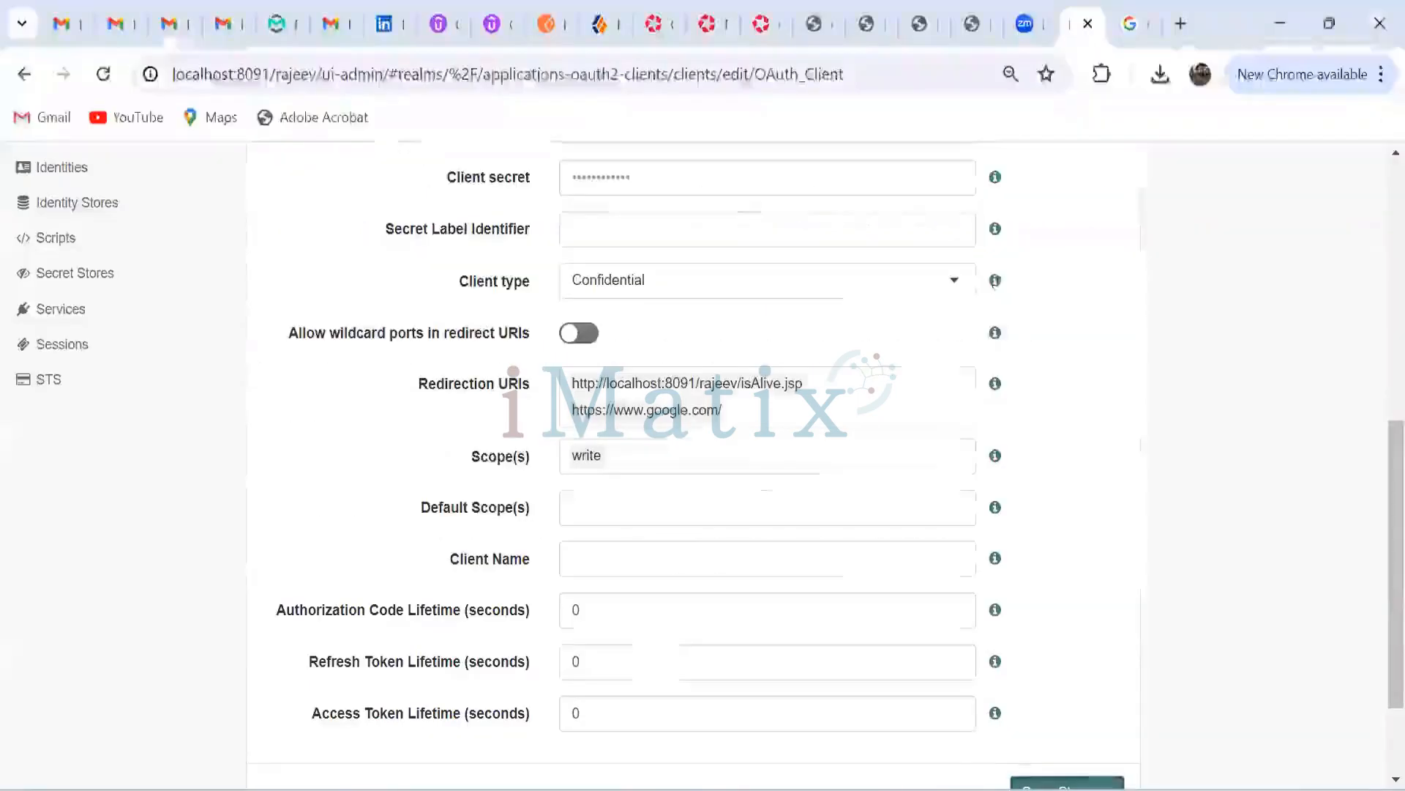
left_click(732, 412)
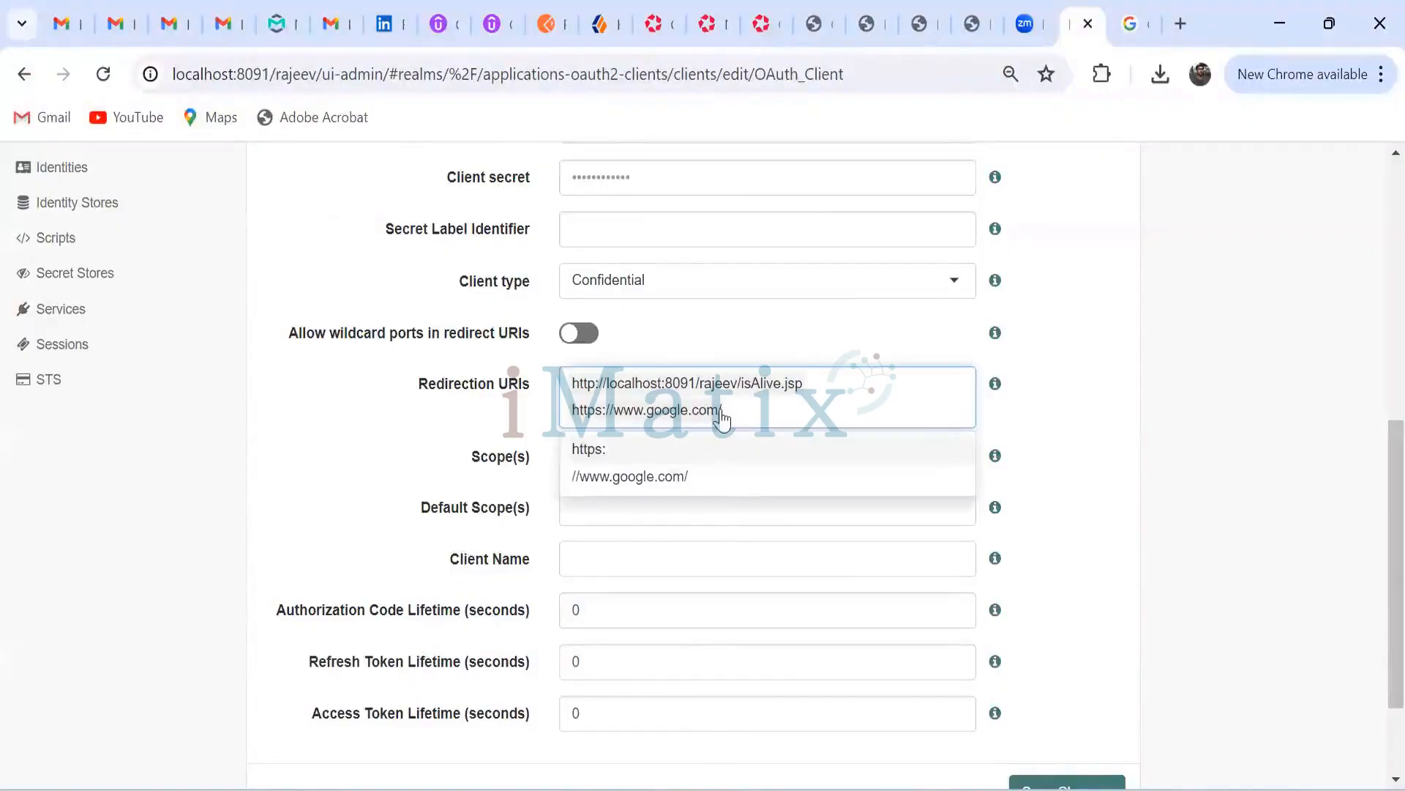
triple_click(731, 421)
left_click(732, 421)
triple_click(716, 414)
key("ctrl+c")
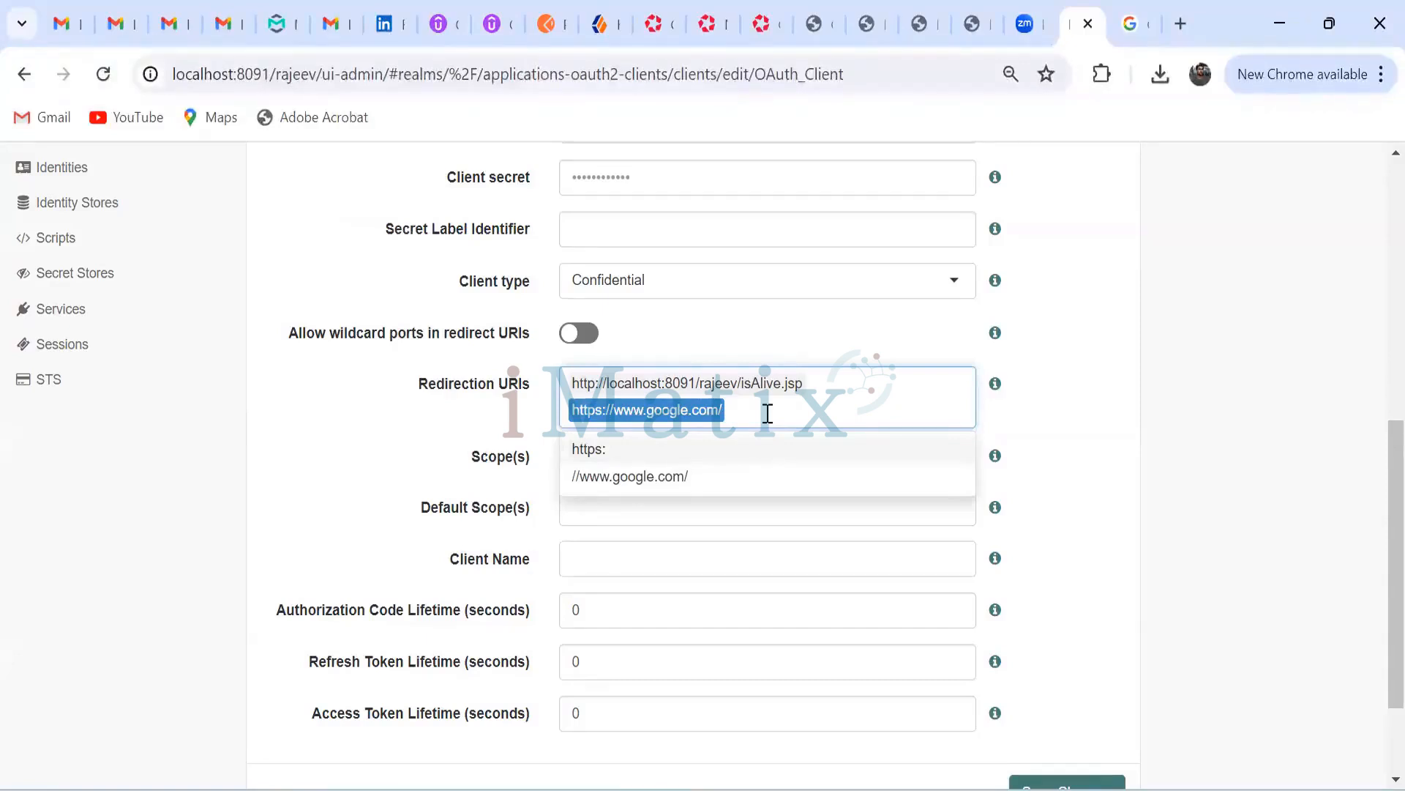
left_click(746, 412)
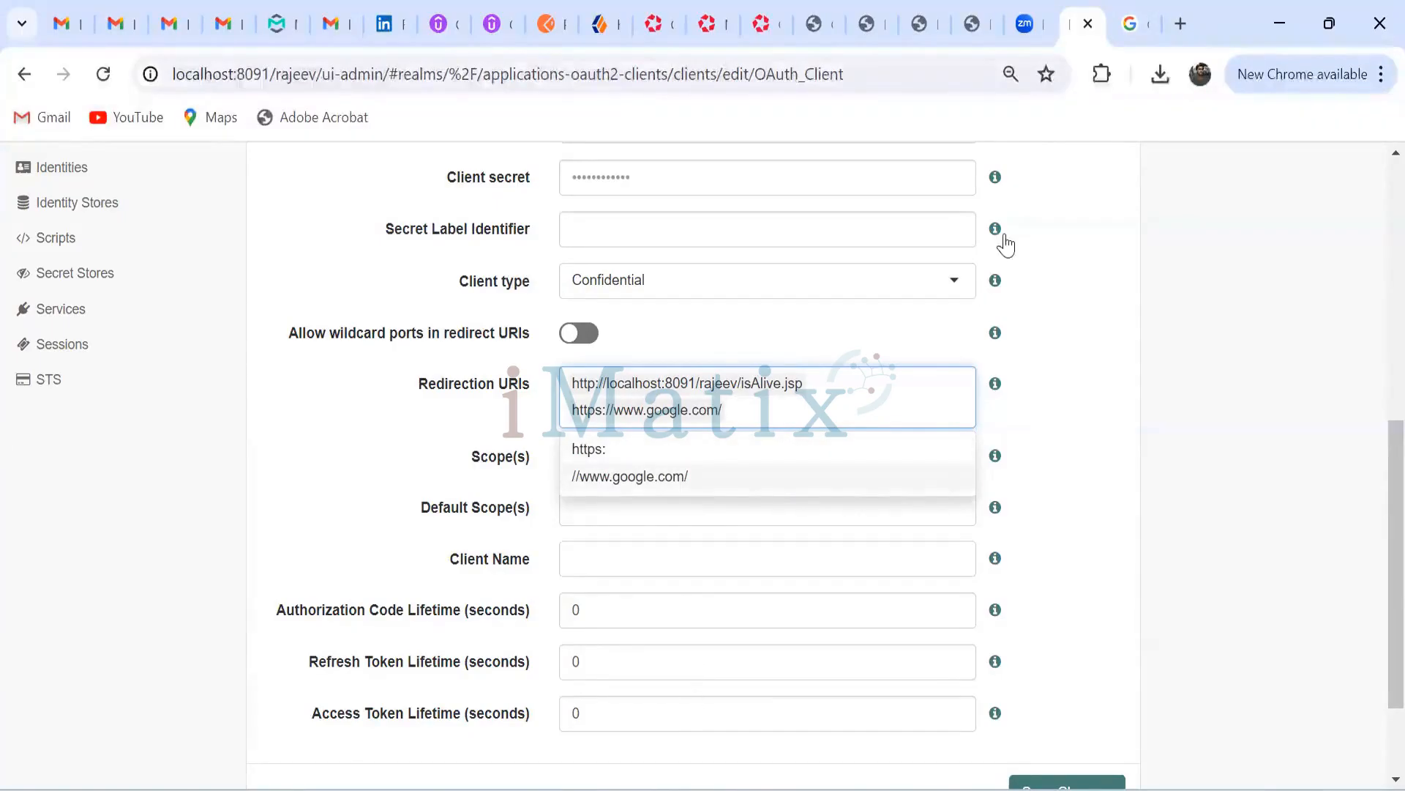
key("alt+Tab")
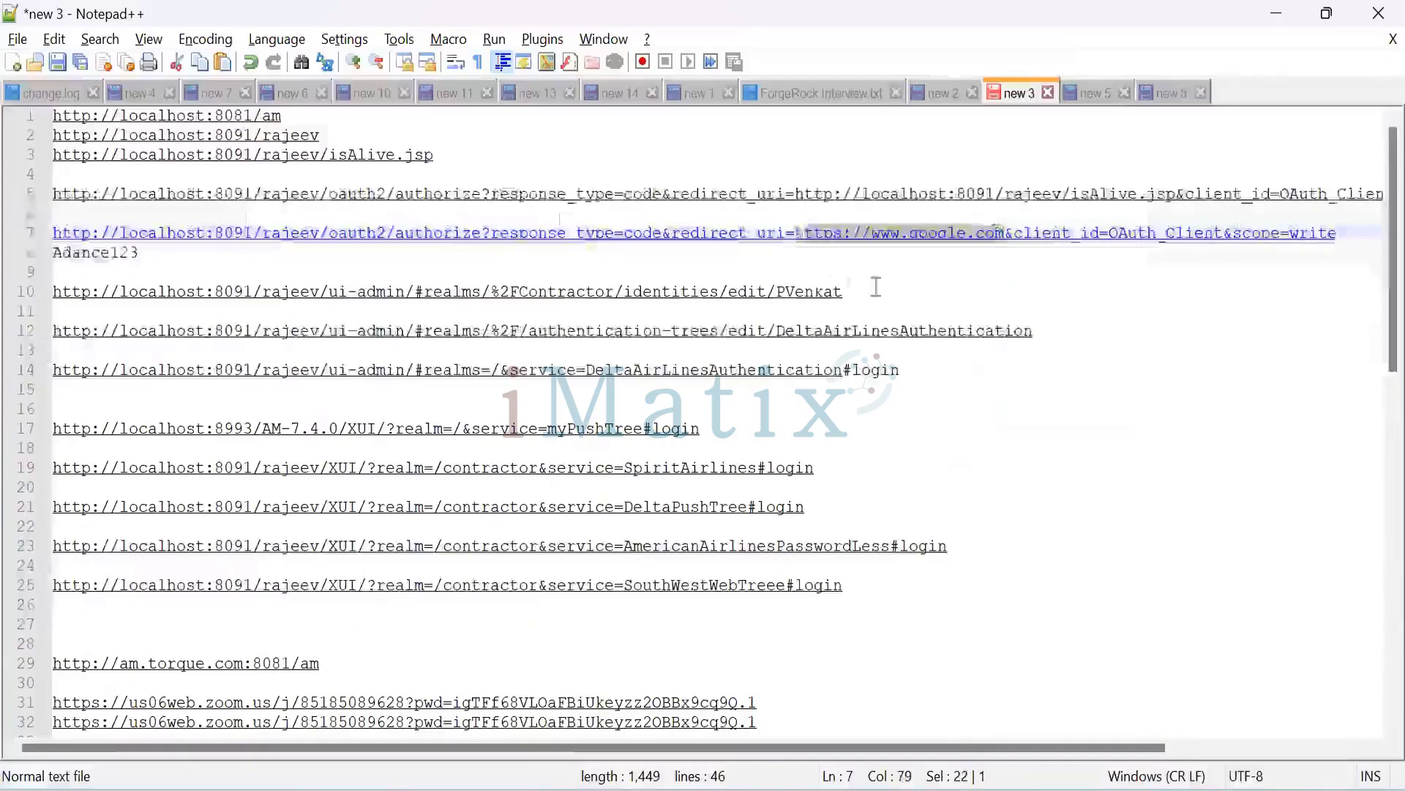
left_click(1274, 17)
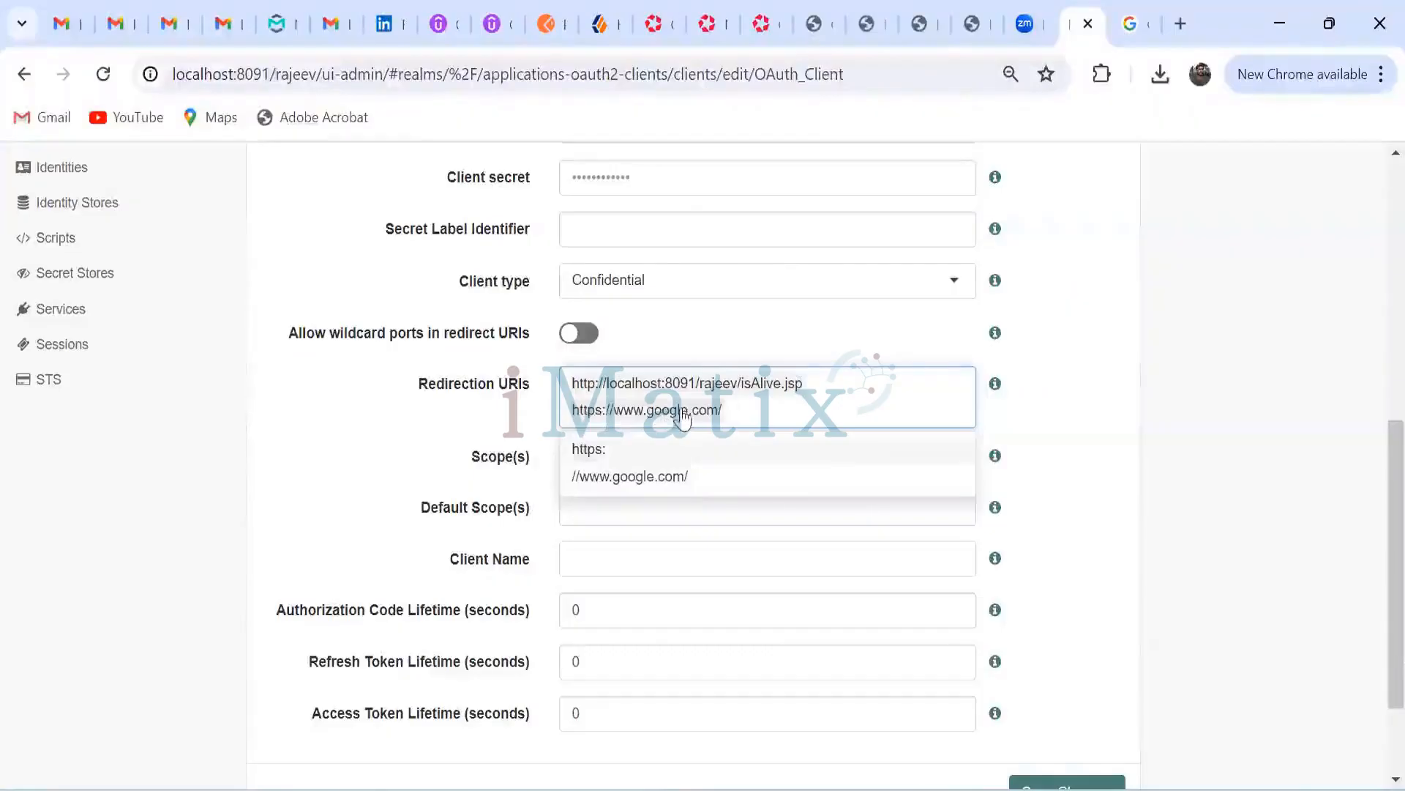
left_click(694, 417)
key("BackSpace")
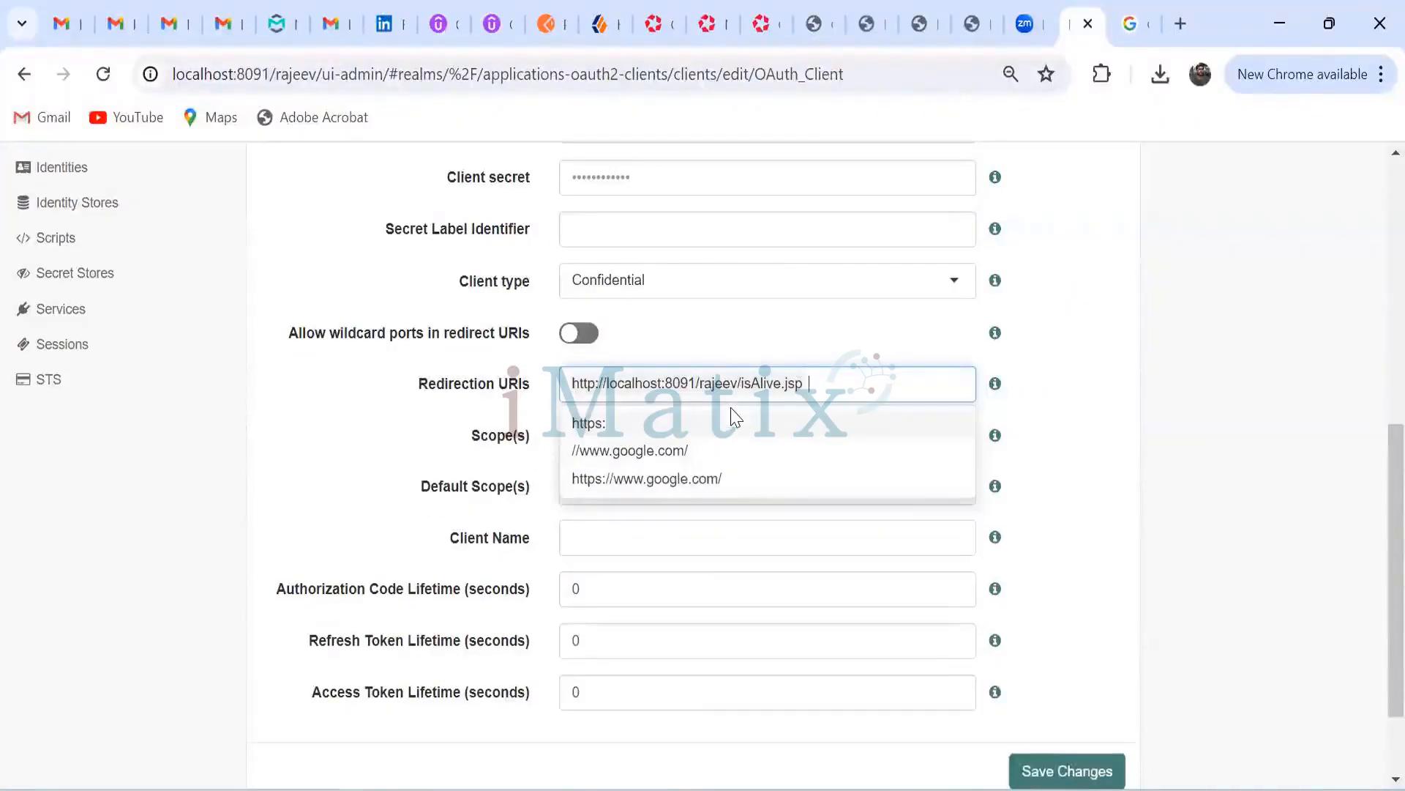
key("ctrl+v")
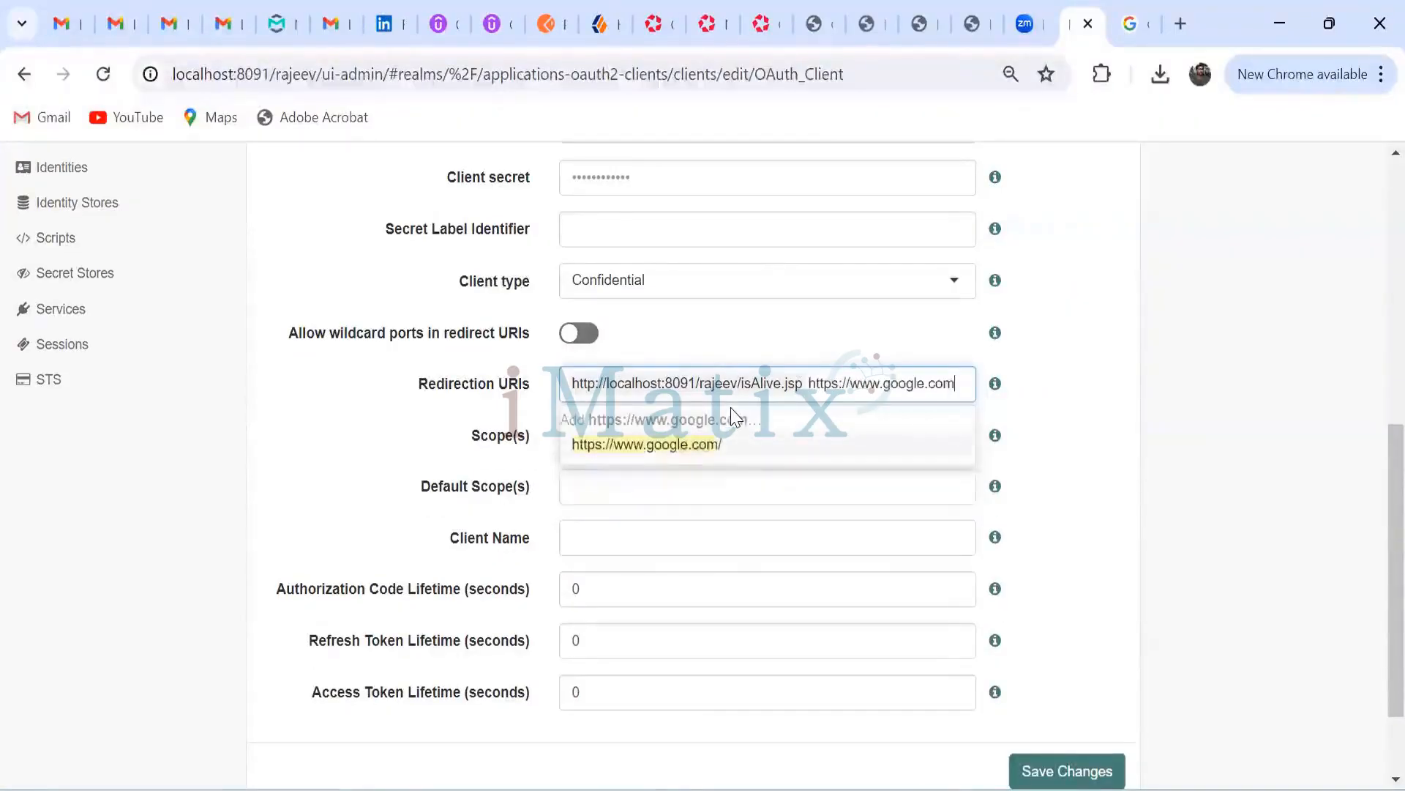
left_click(1043, 449)
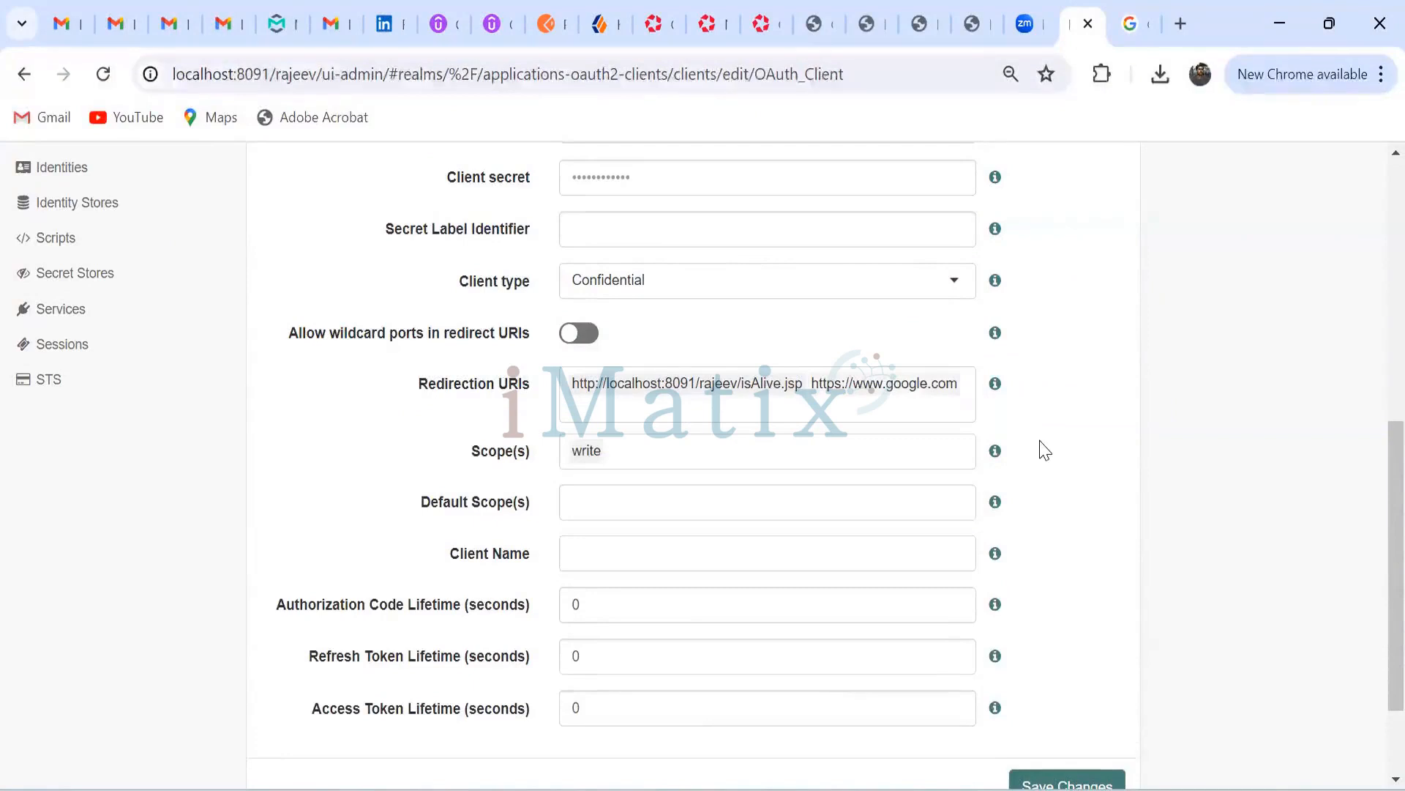
scroll(1043, 449, "down", 2)
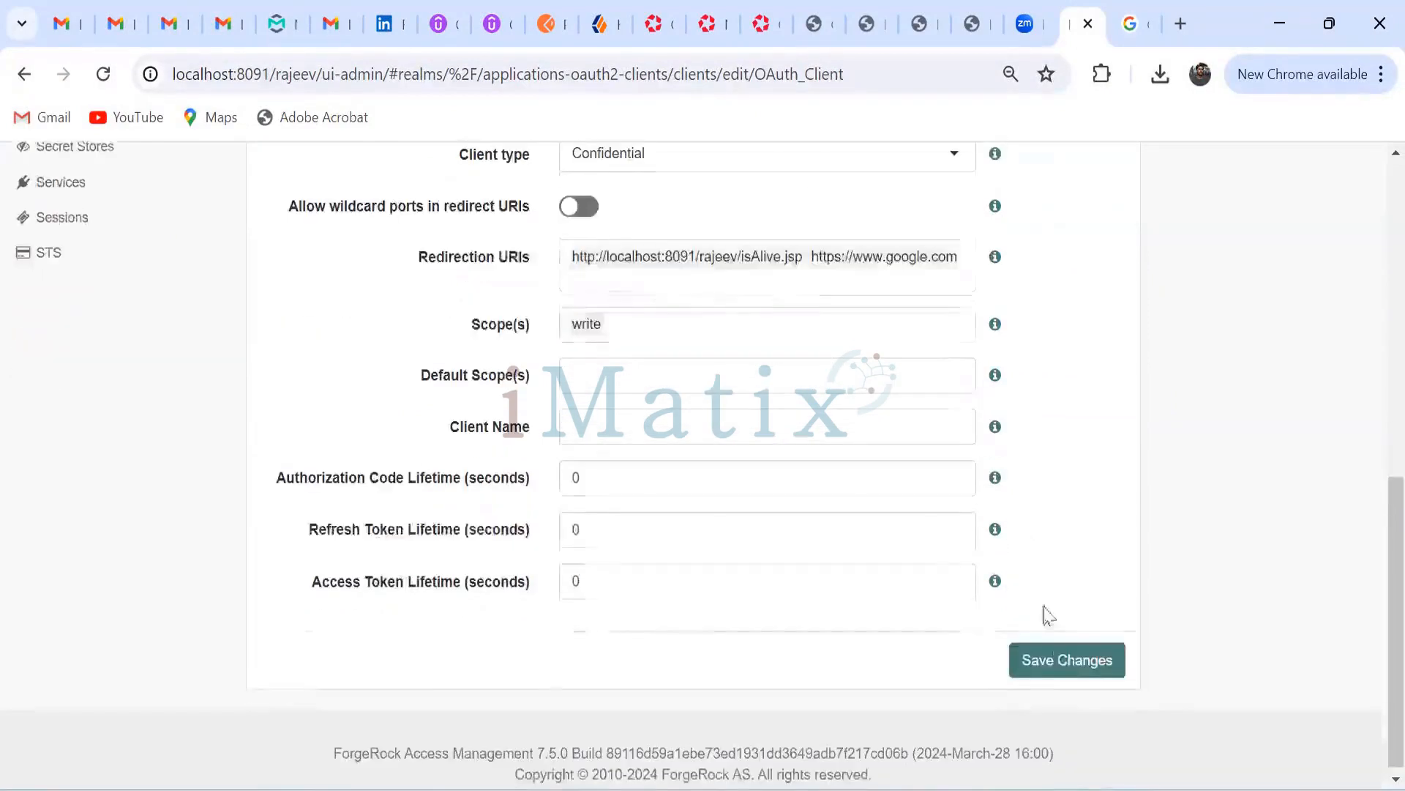
left_click(1060, 655)
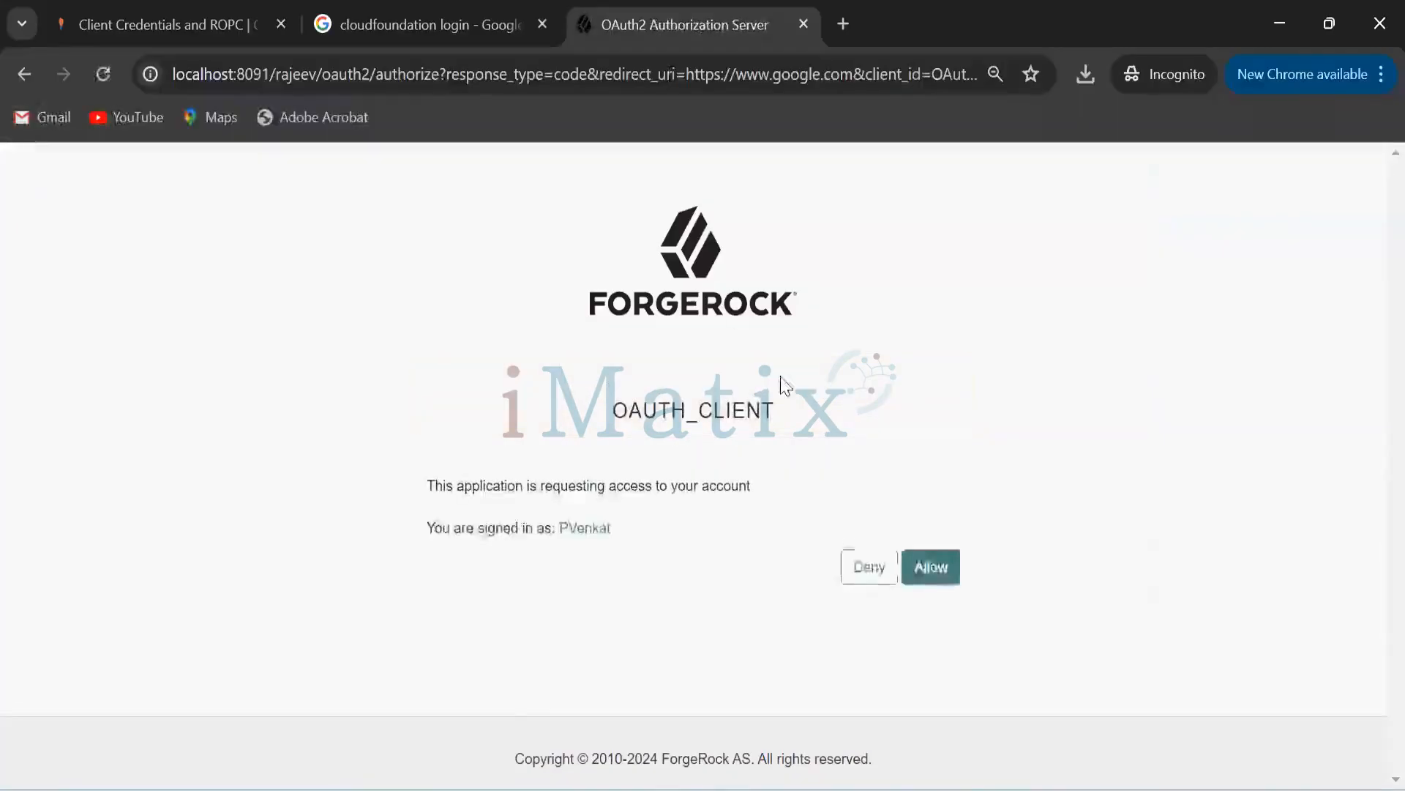
Allow OAUTH_CLIENT access on the consent page and dismiss Google's sign-in prompt.
left_click(940, 576)
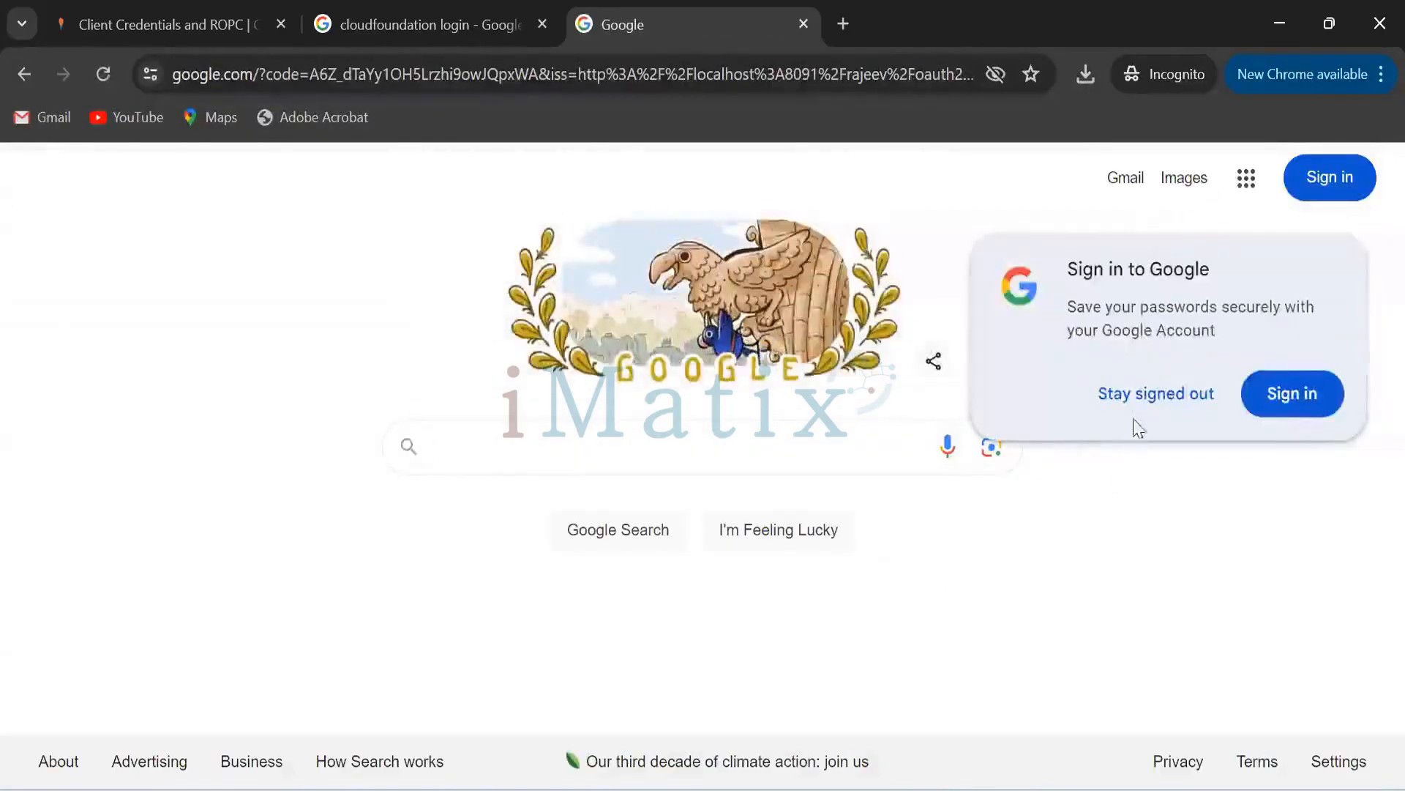
left_click(1140, 395)
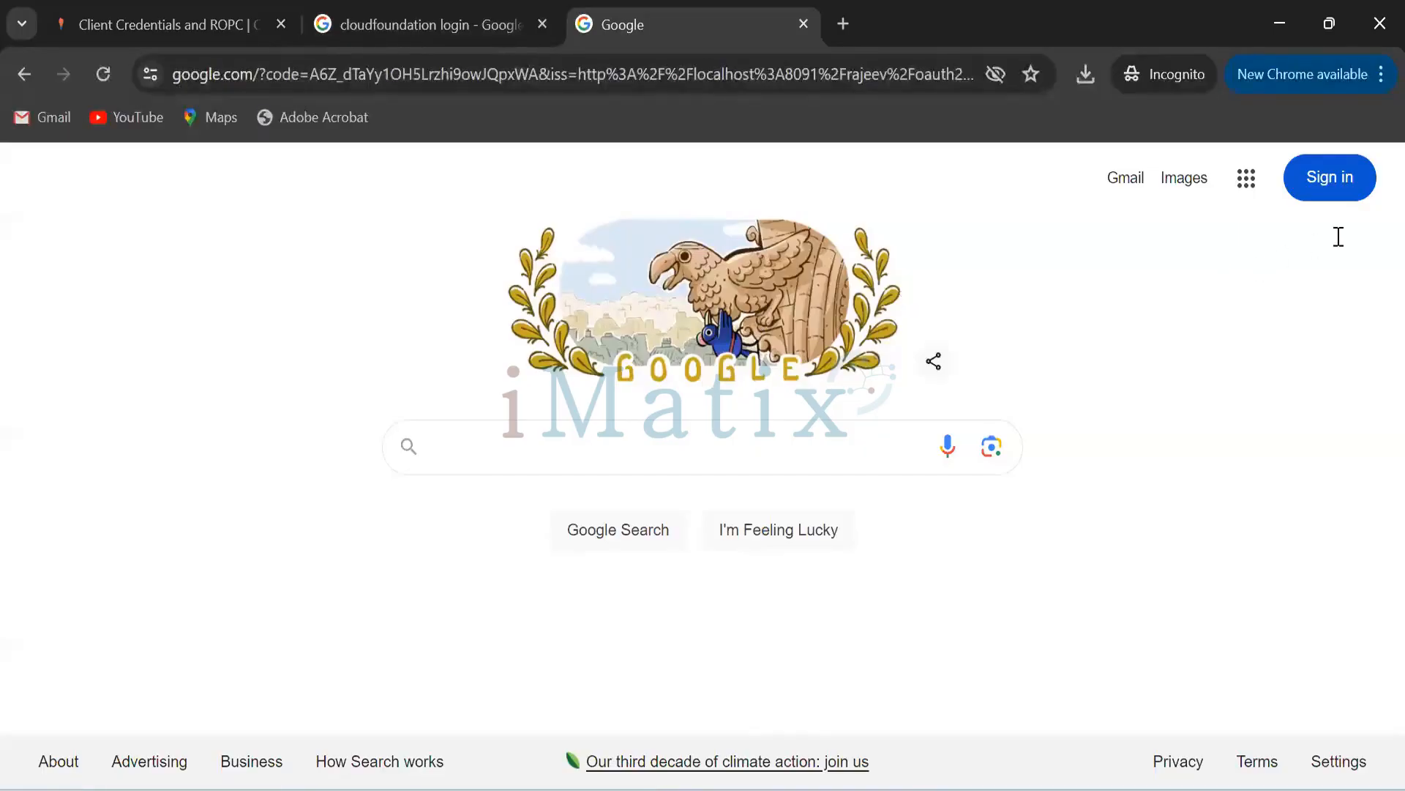
Copy the authorize URL from line 7 of the notes and load it in a new incognito tab.
key("alt+Tab")
left_click_drag(1339, 234, 110, 232)
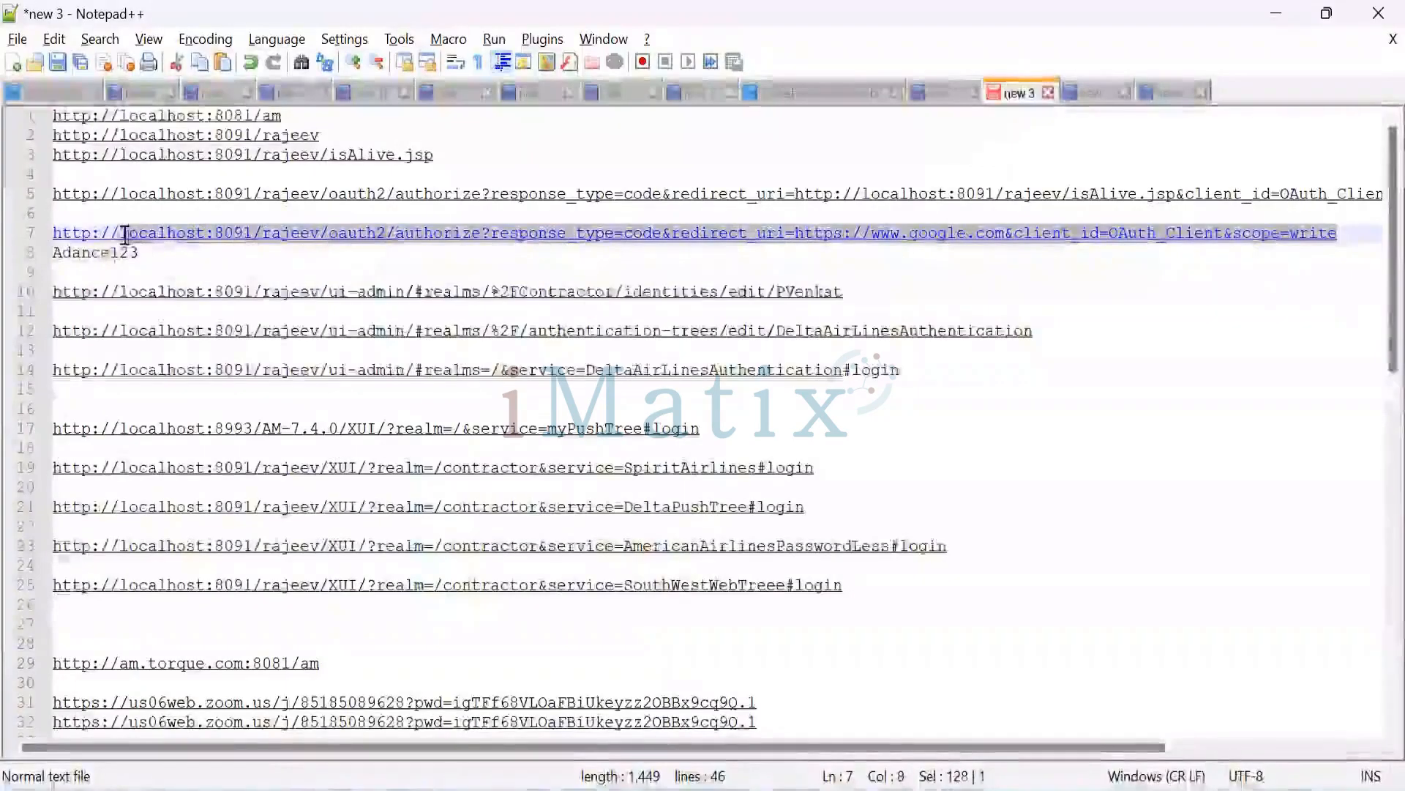
key("shift+Left")
key("shift+Left")
key("shift+Left")
key("shift+Left")
key("shift+Left")
key("shift+Left")
key("ctrl+c")
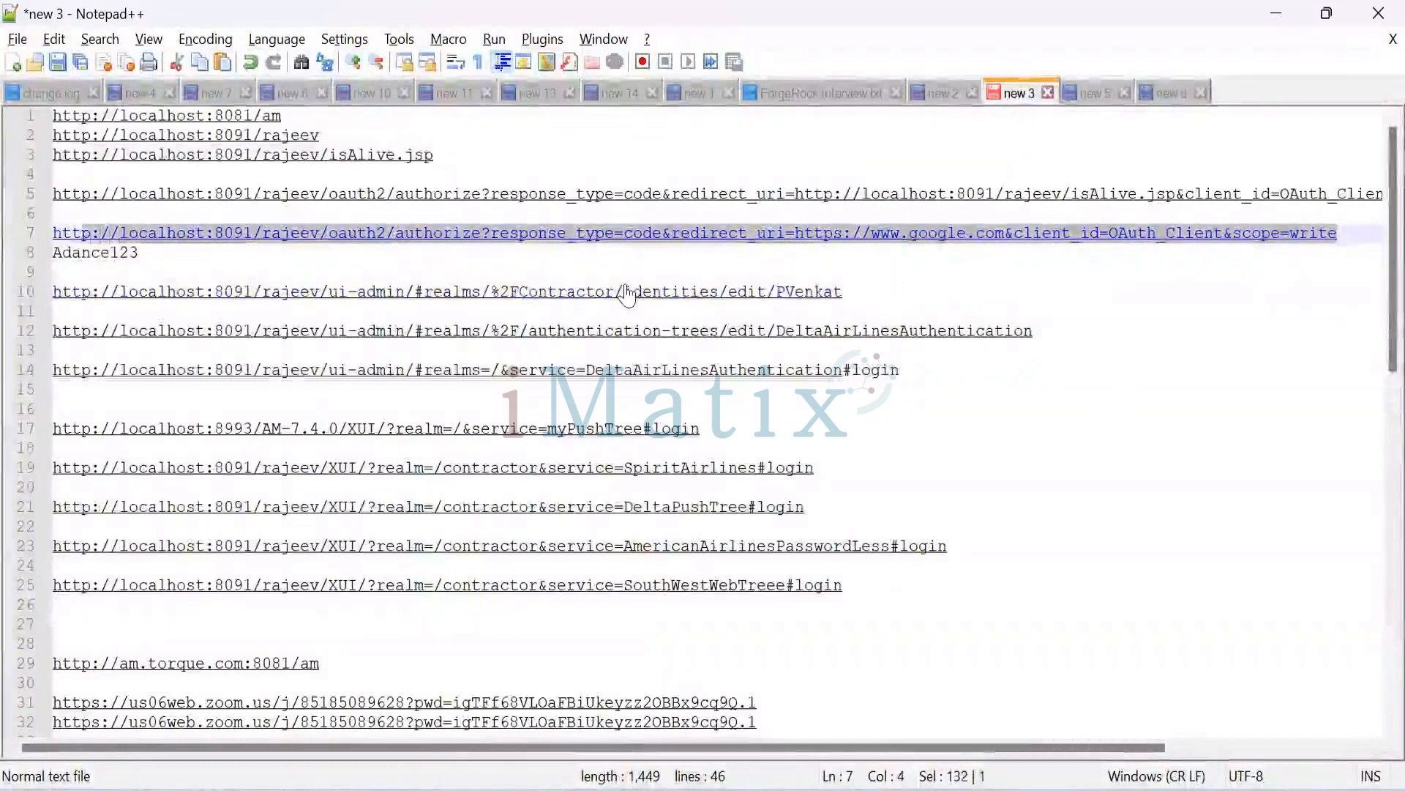
left_click(1276, 13)
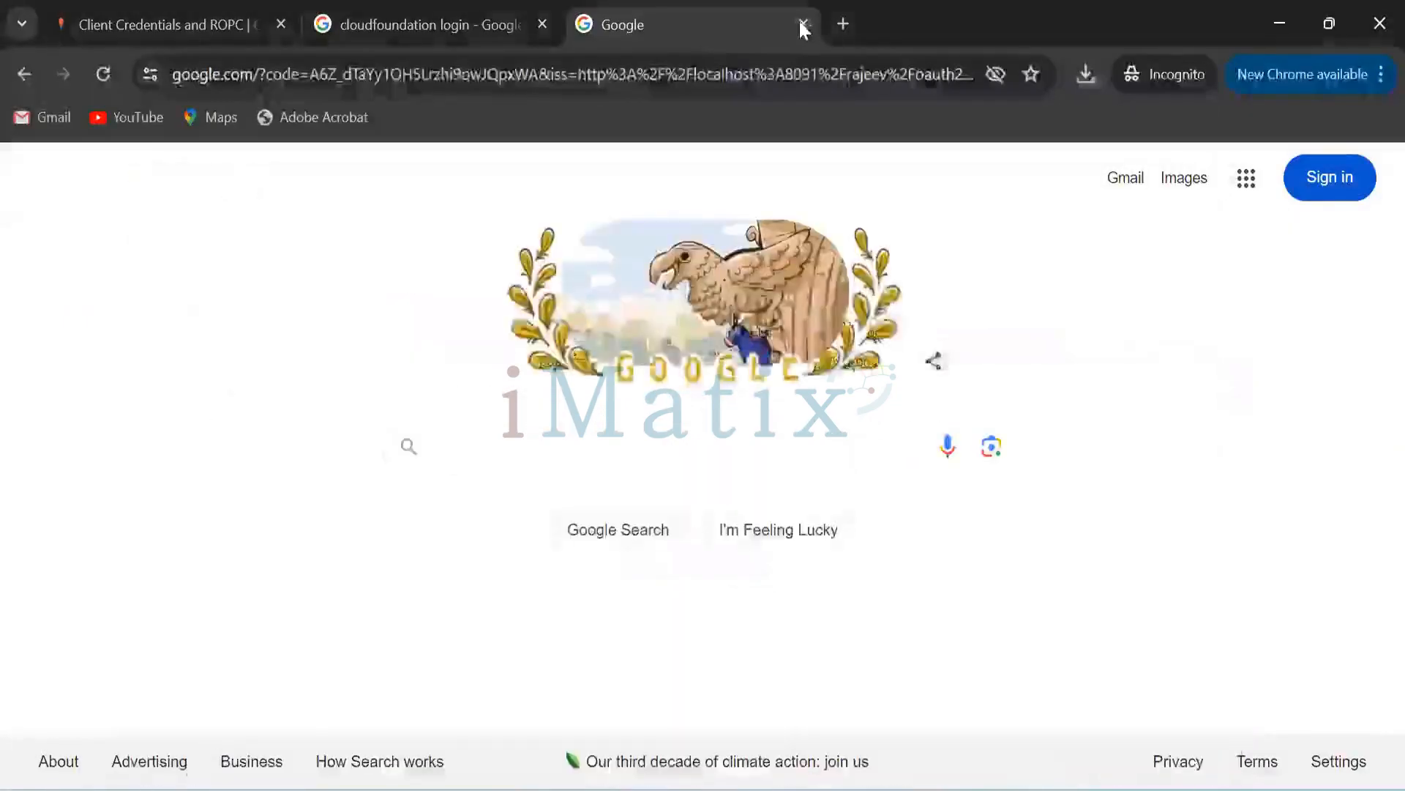
left_click(803, 24)
left_click(580, 23)
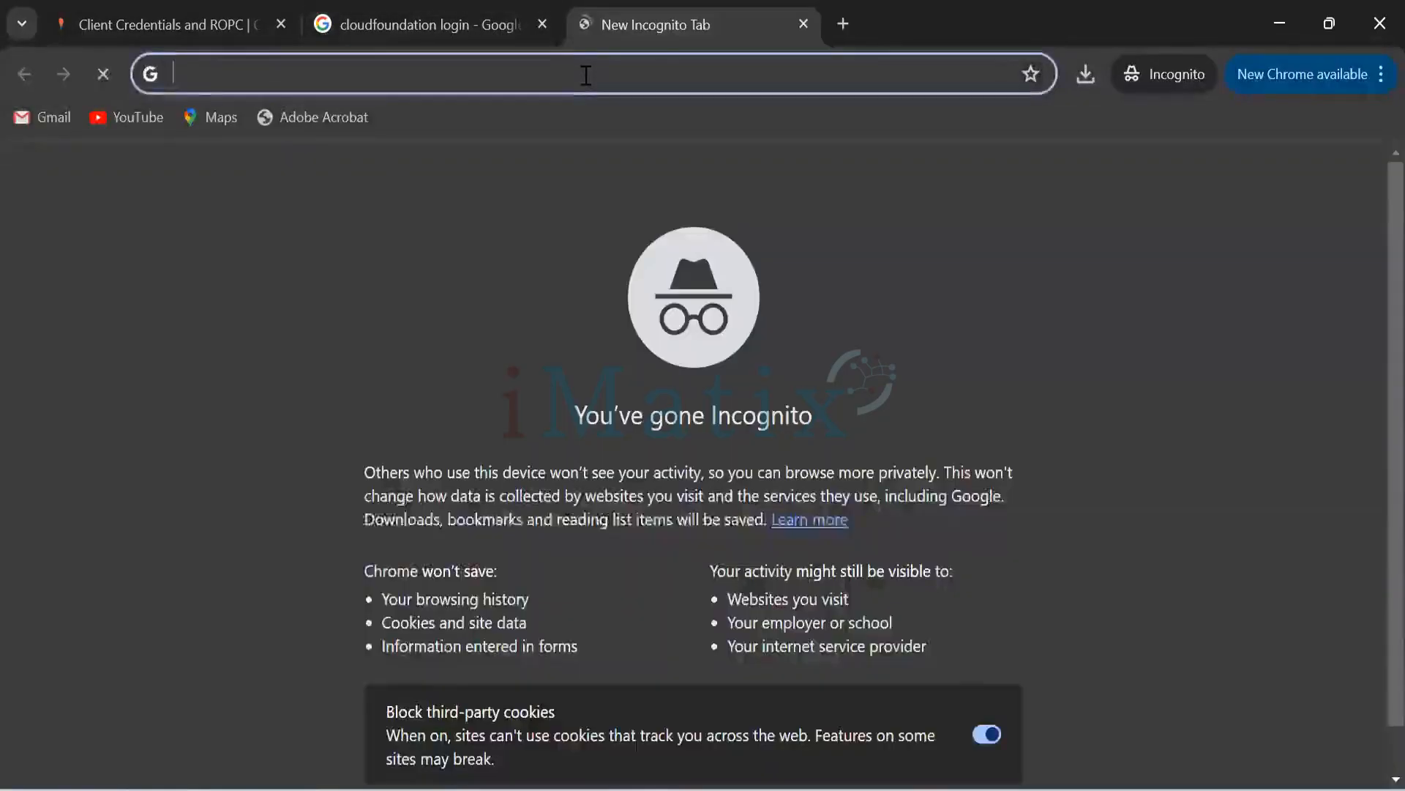
key("ctrl+v")
key("Return")
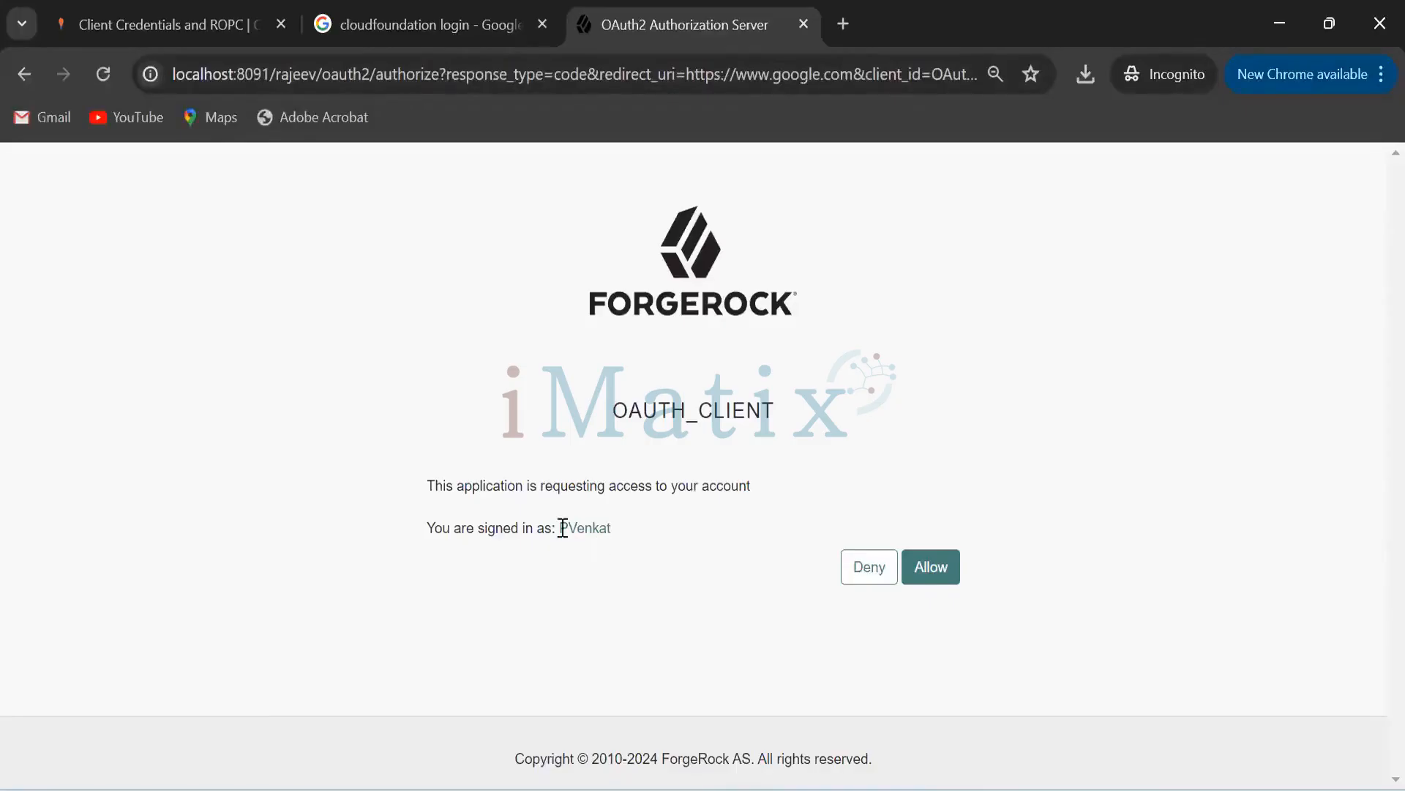
Select the signed-in username, then return to the admin console and close the account menu.
left_click_drag(560, 527, 612, 527)
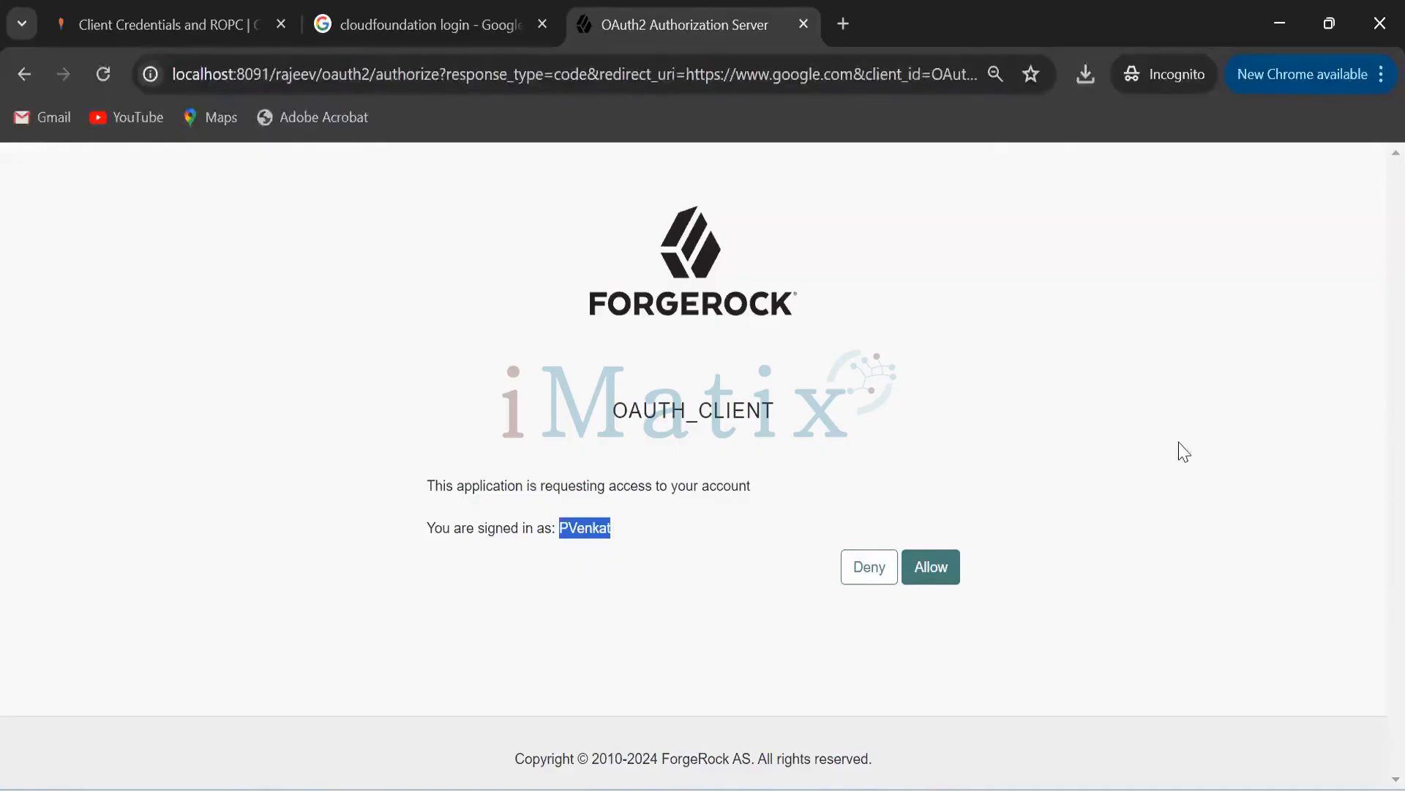
key("alt+Tab")
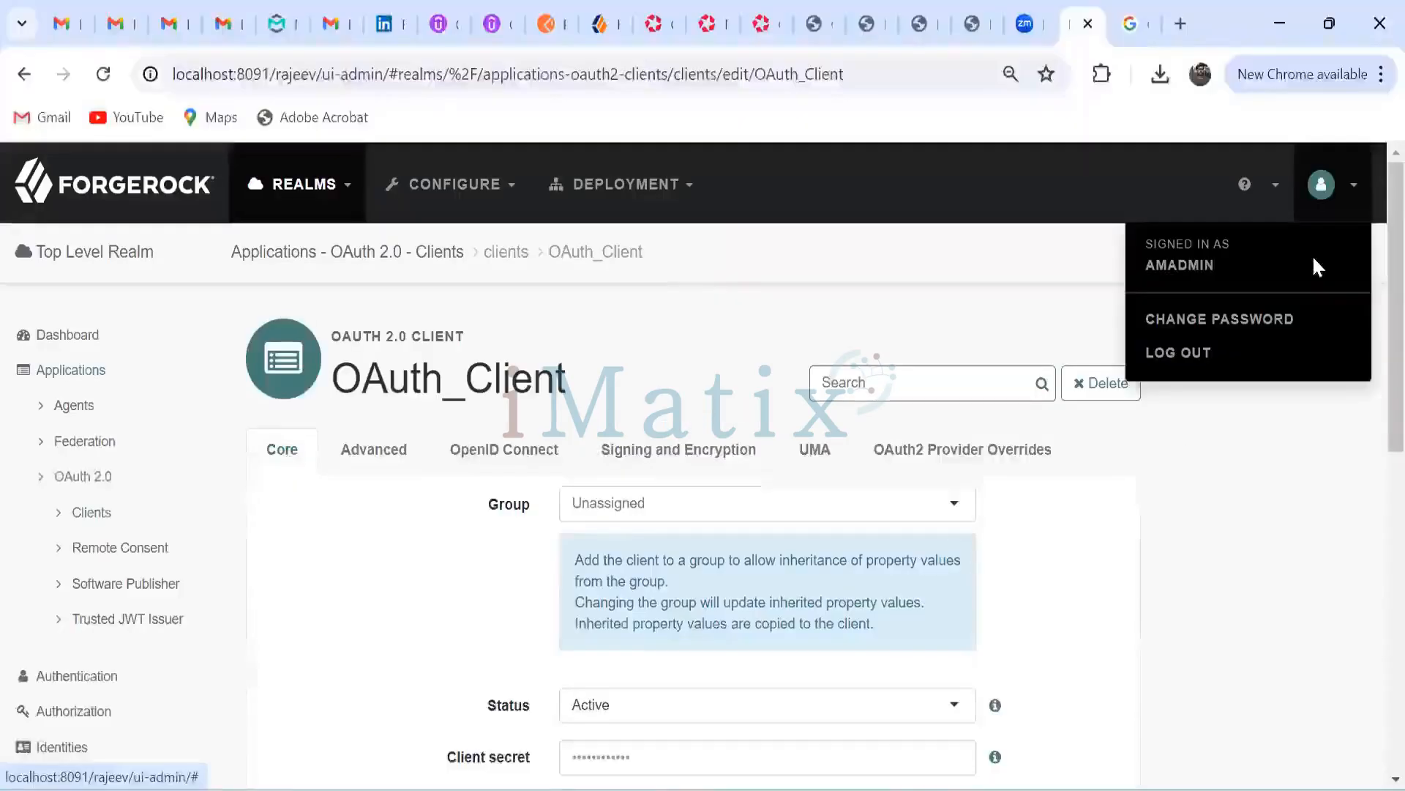
left_click(1179, 510)
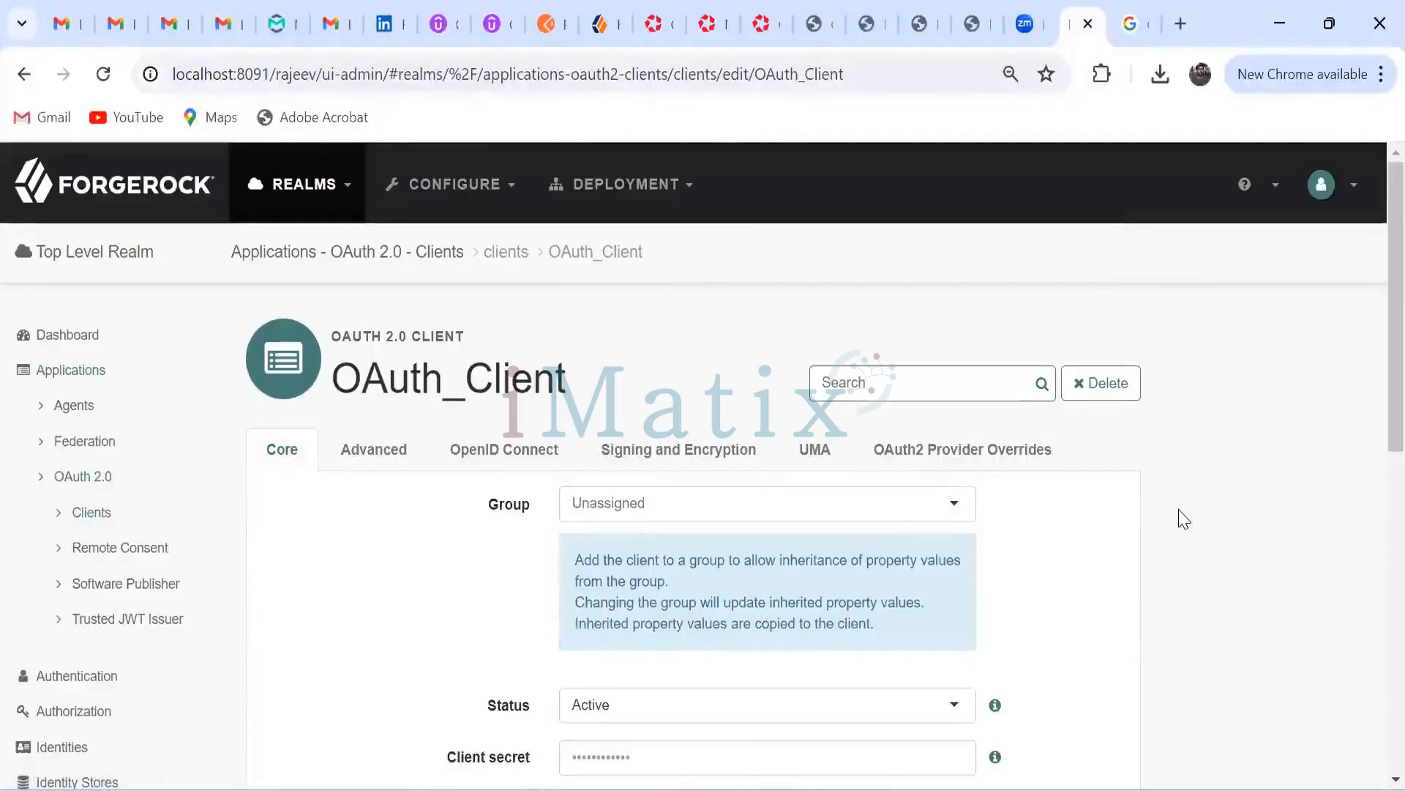